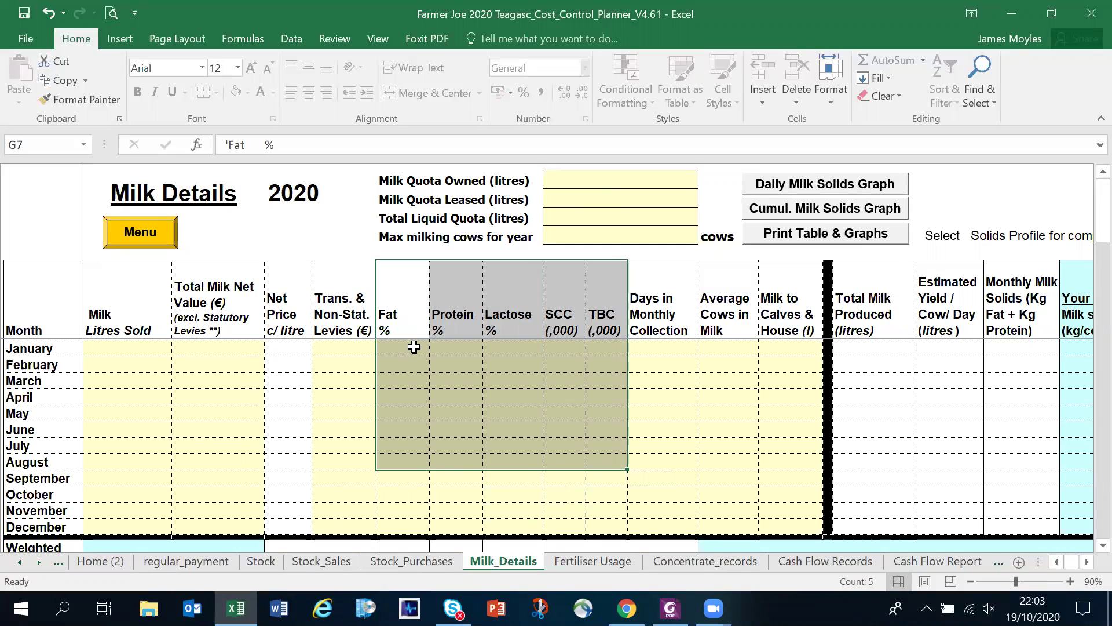
# Step: Examine the Milk Details input columns, then the September 2017 milk statement in Foxit PhantomPDF: milk value, deductions, quality results and collection volumes
pyautogui.moveTo(414, 308); pyautogui.dragTo(635, 520)
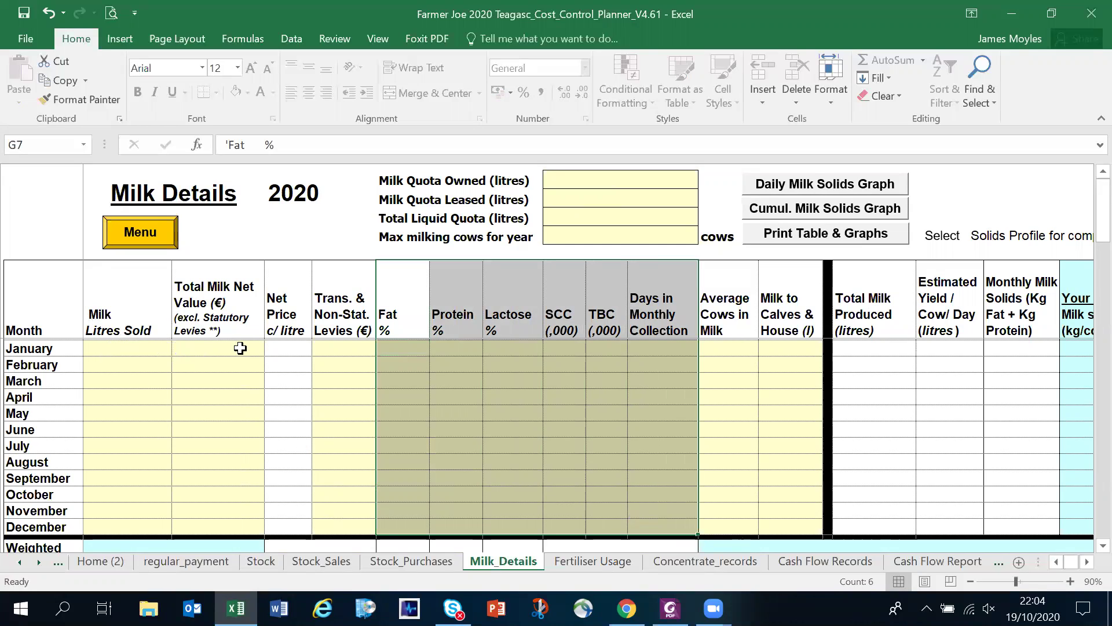
pyautogui.click(330, 344)
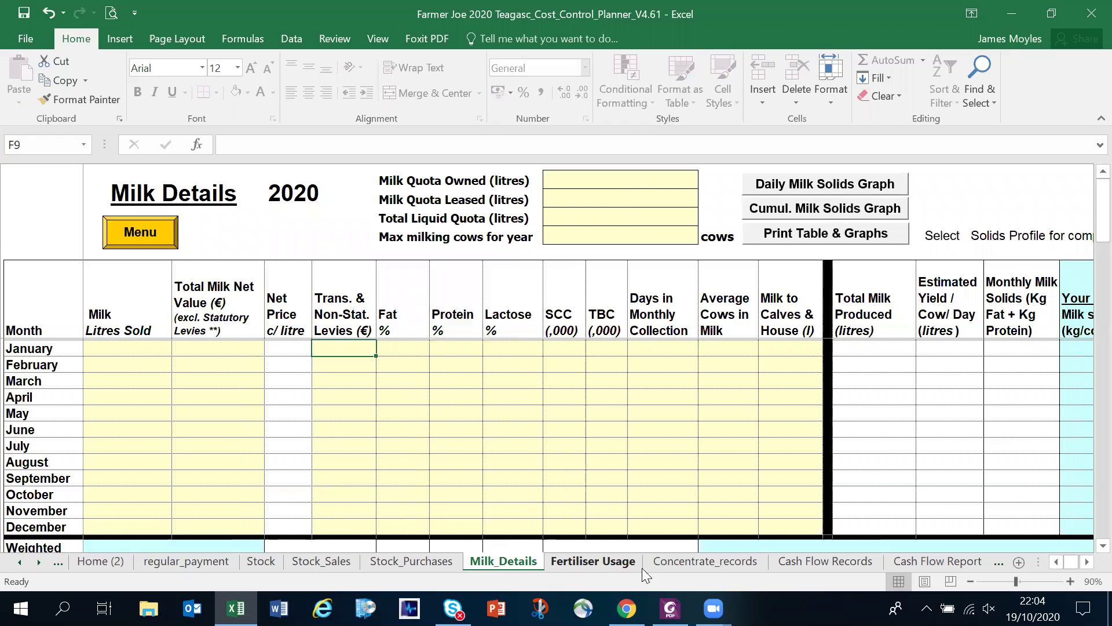
pyautogui.click(671, 608)
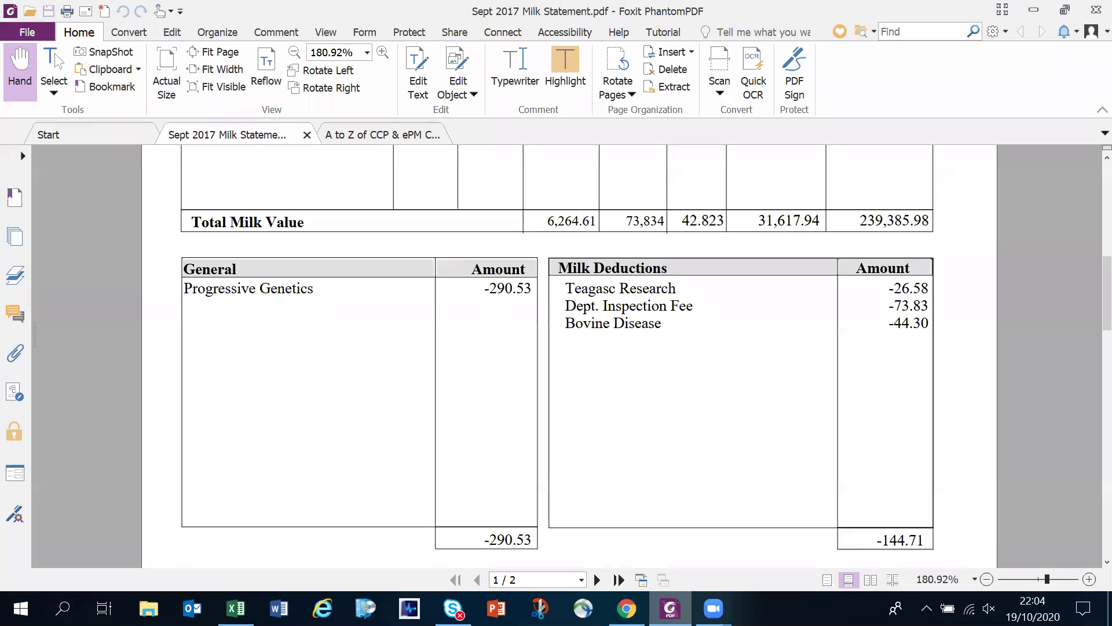
pyautogui.scroll(4, 603, 400)
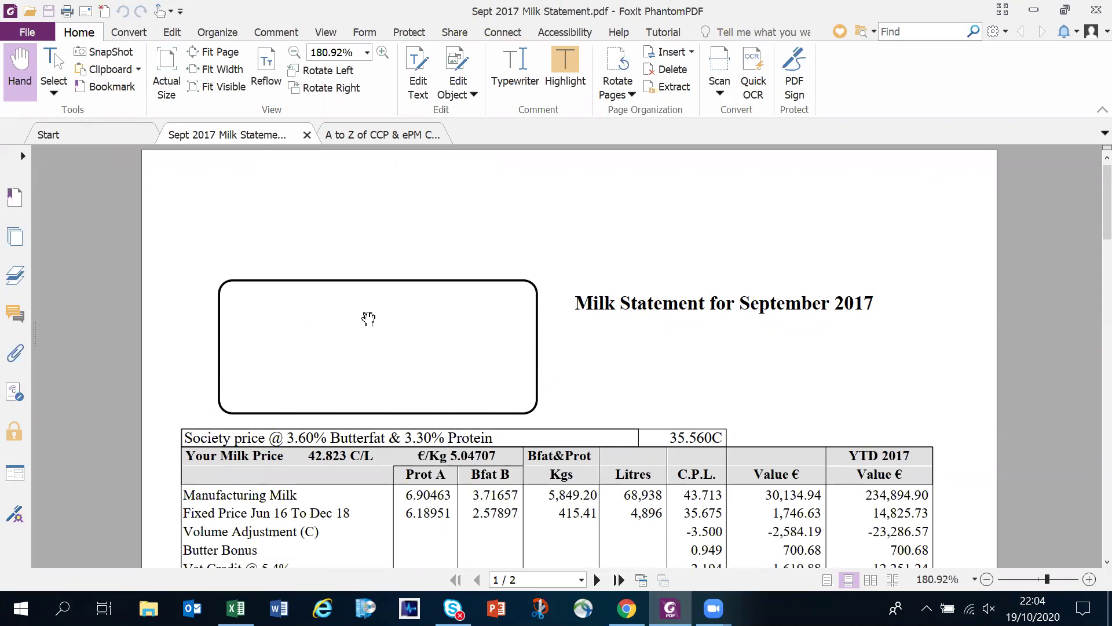
pyautogui.scroll(-3, 368, 318)
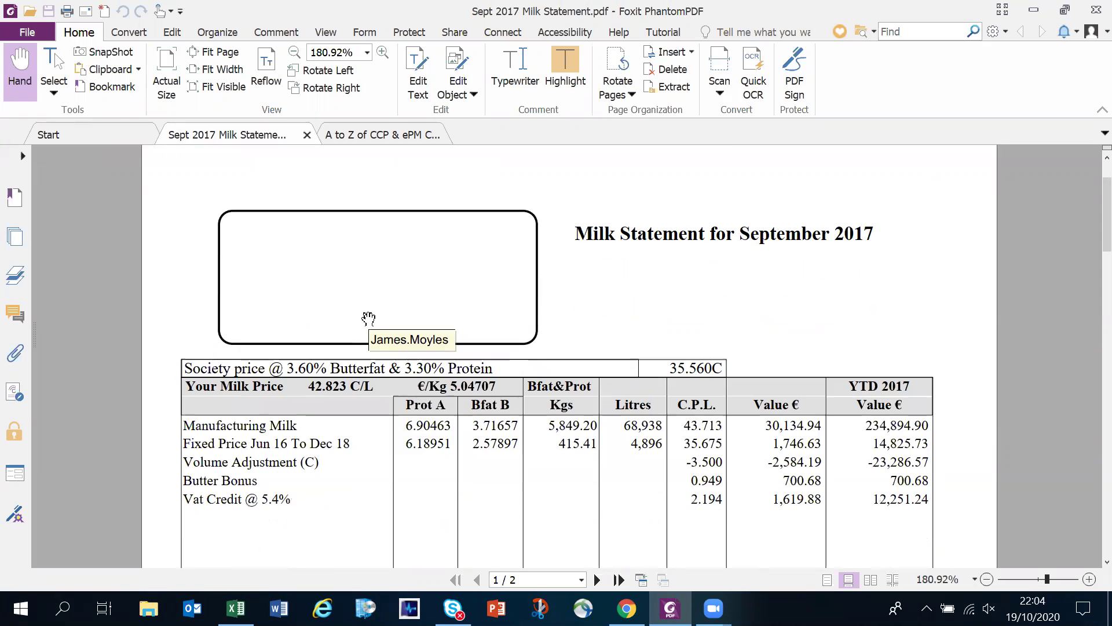
pyautogui.scroll(-1, 368, 318)
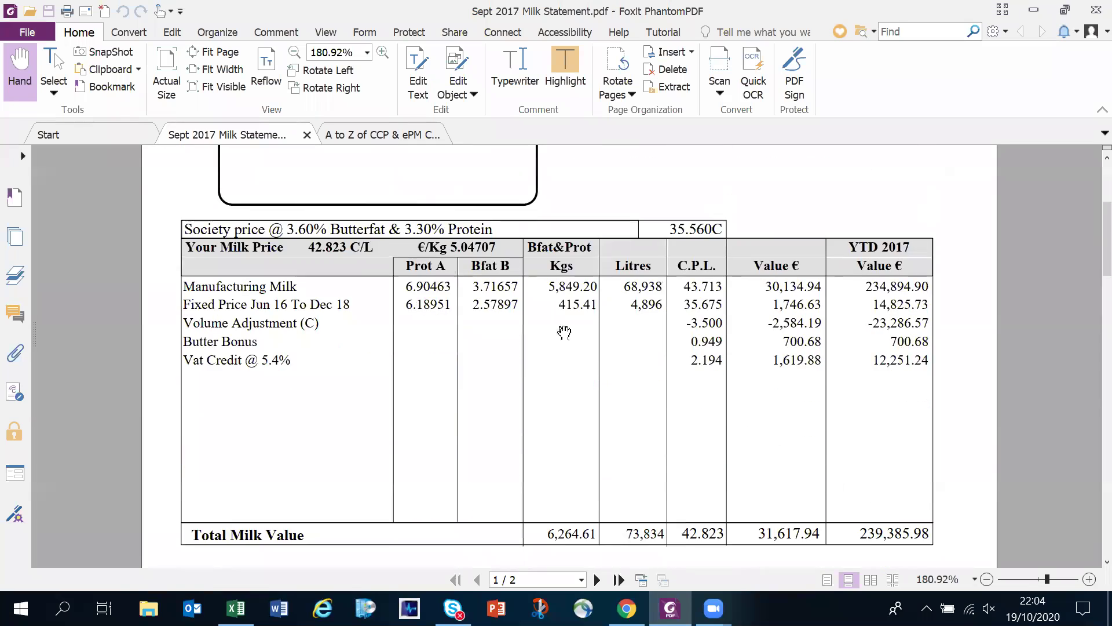
pyautogui.scroll(-1, 454, 342)
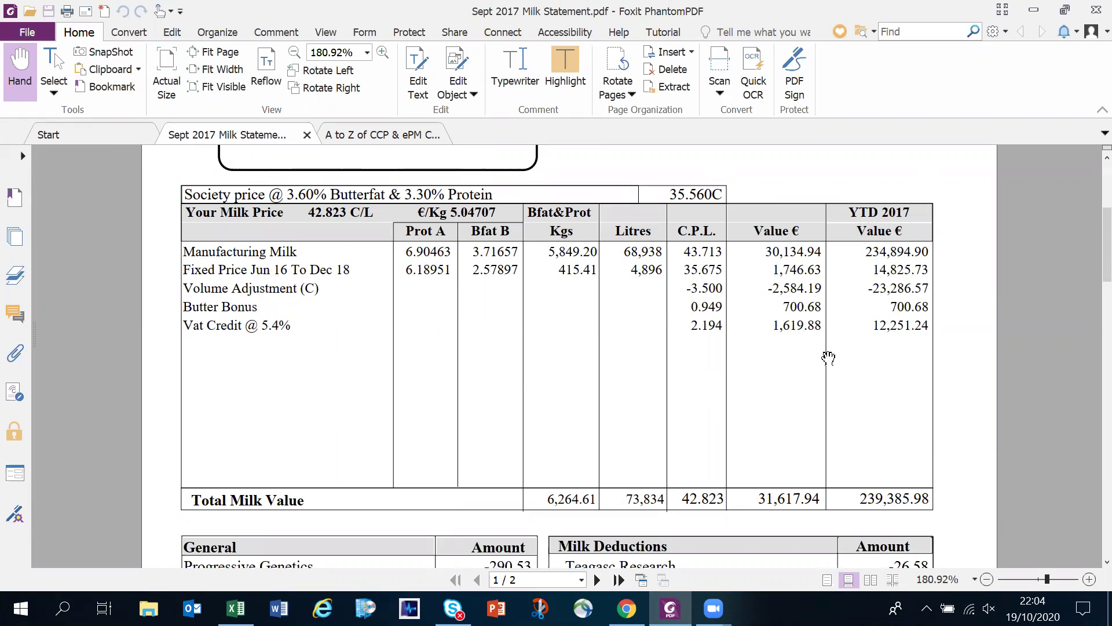
pyautogui.scroll(-1, 738, 368)
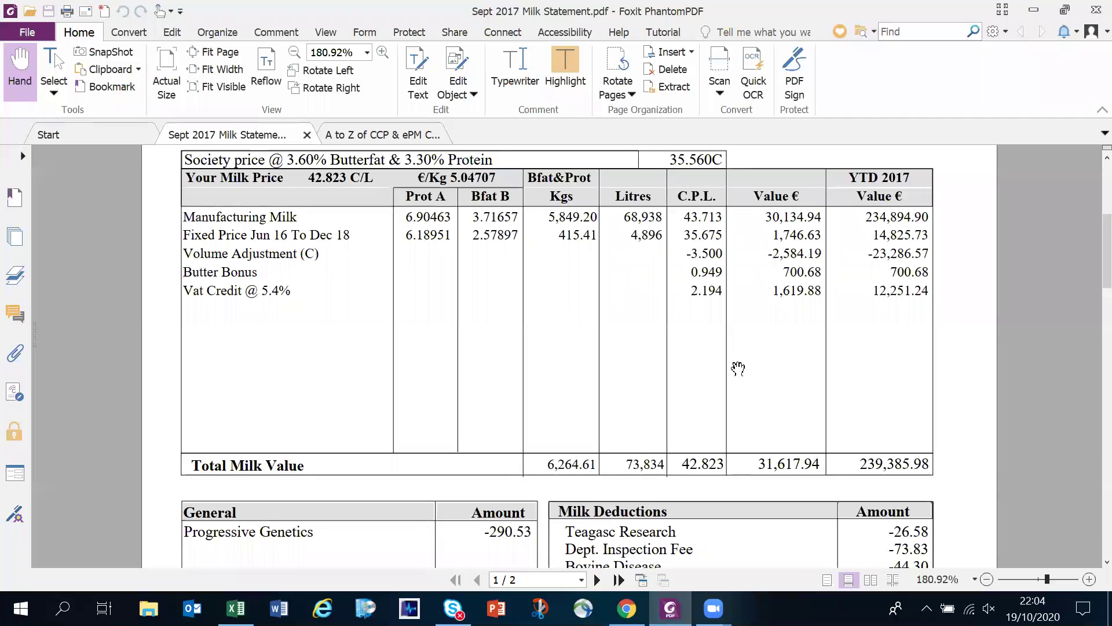
pyautogui.scroll(-5, 738, 369)
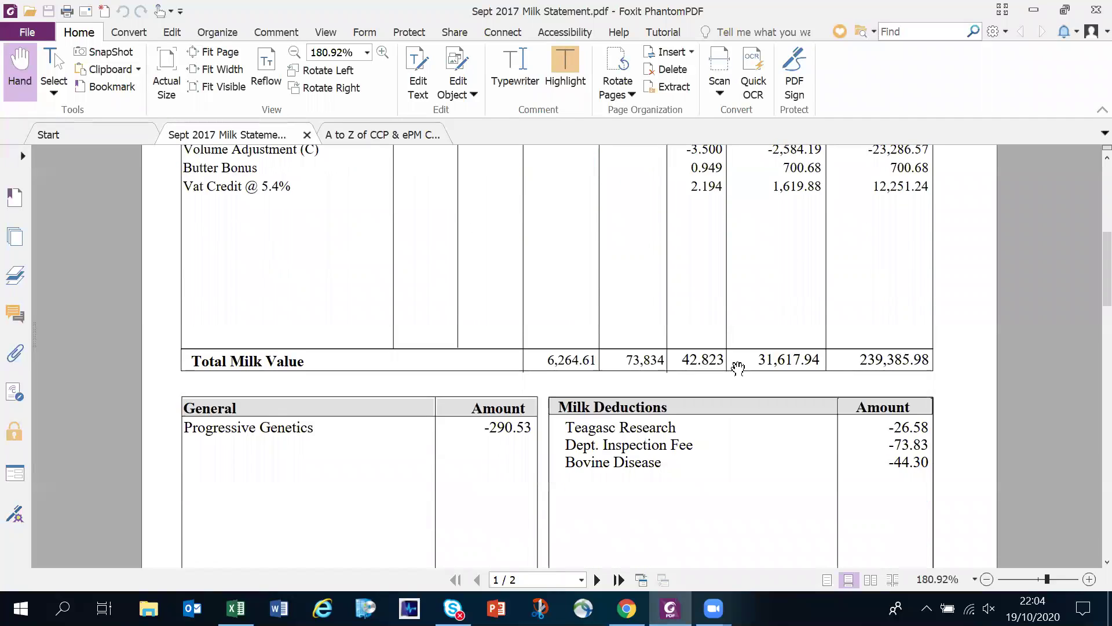
pyautogui.scroll(-7, 738, 369)
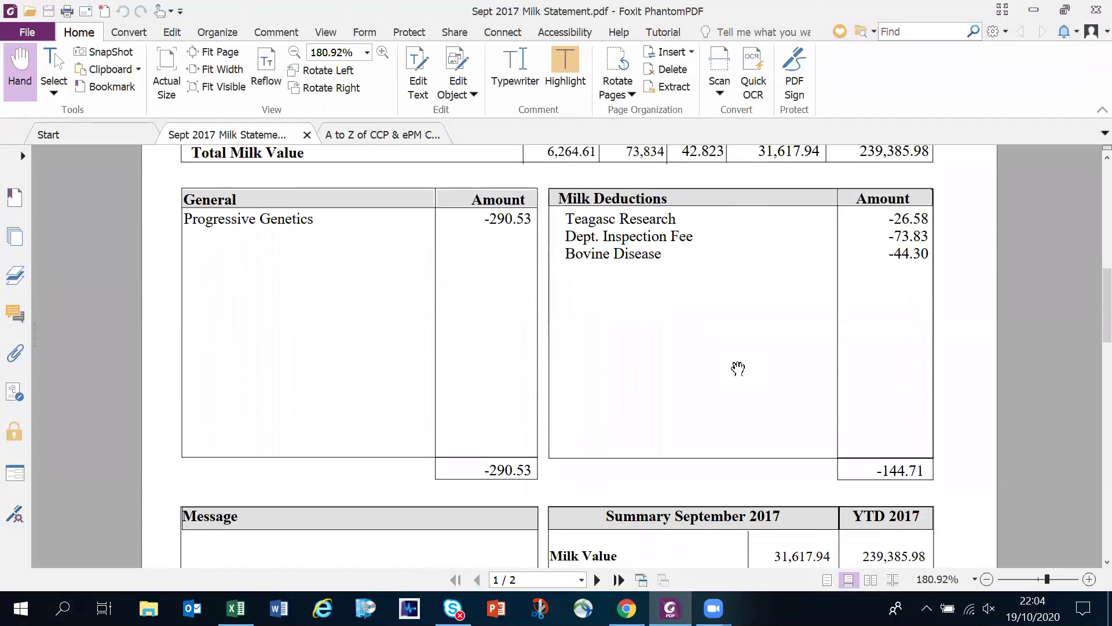
pyautogui.scroll(-4, 738, 368)
pyautogui.scroll(-9, 737, 369)
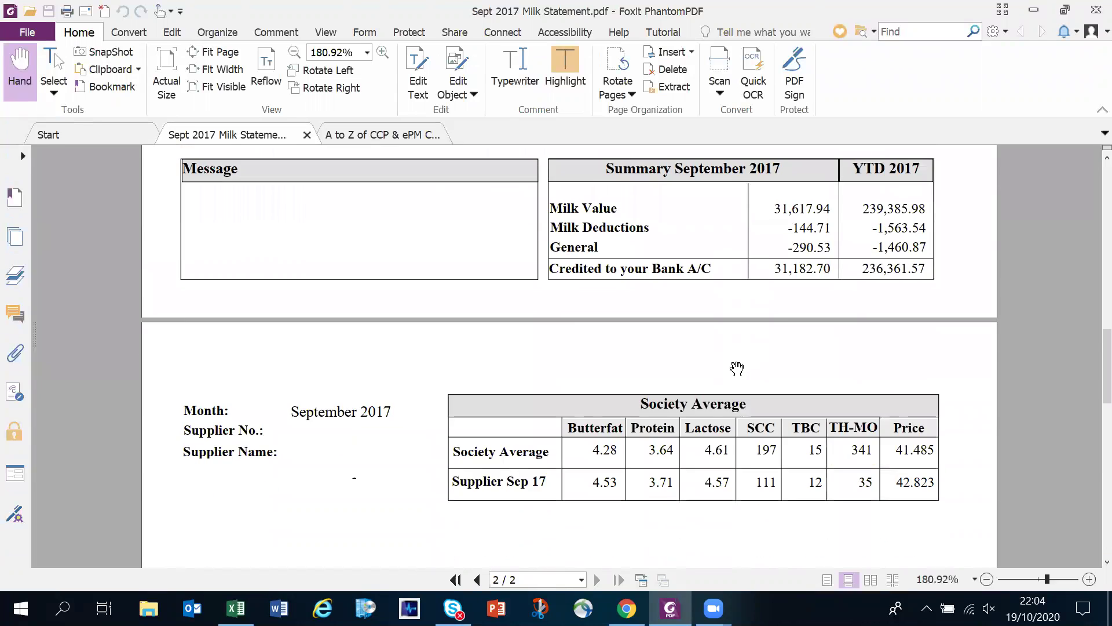
pyautogui.scroll(-3, 736, 369)
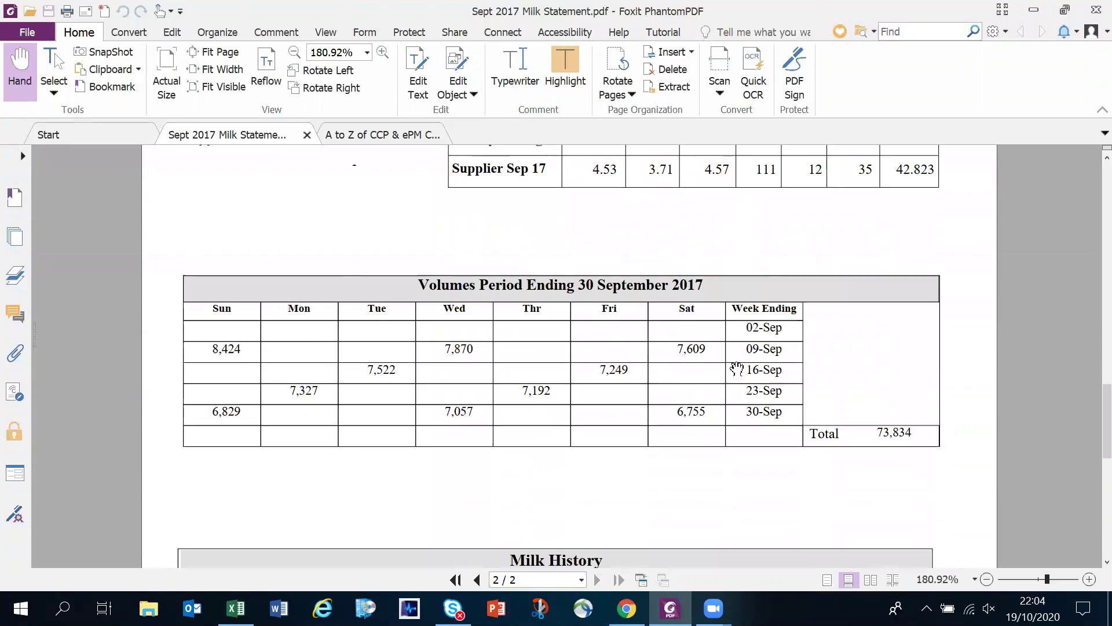
pyautogui.scroll(-1, 654, 359)
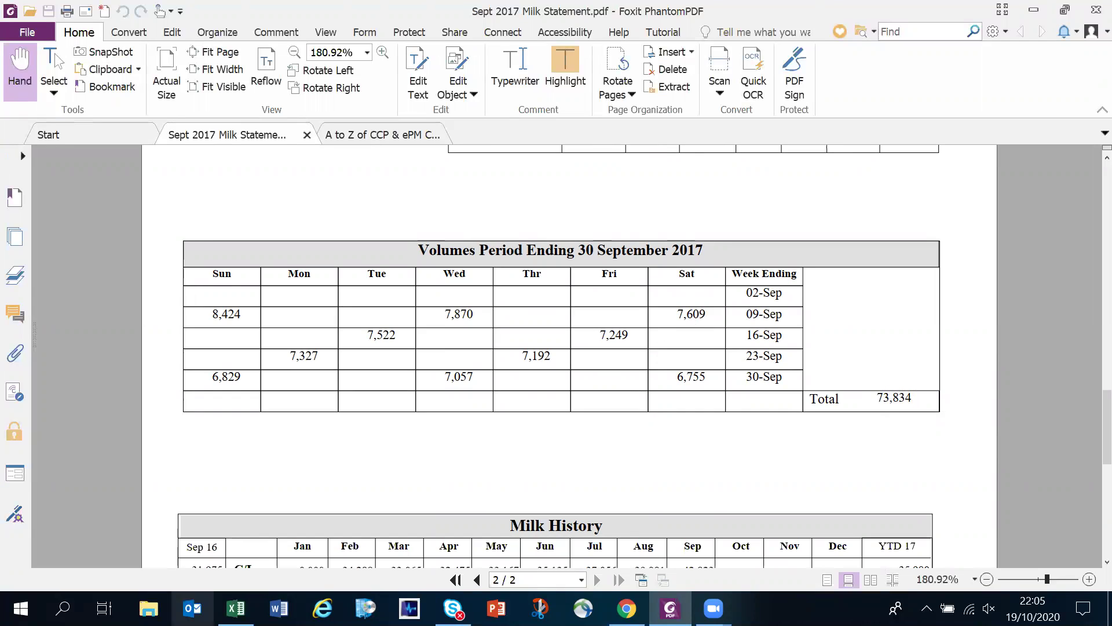
# Step: Switch back to the Excel planner and enter 73834 as September's Milk Litres Sold in the Milk Details table
pyautogui.click(235, 609)
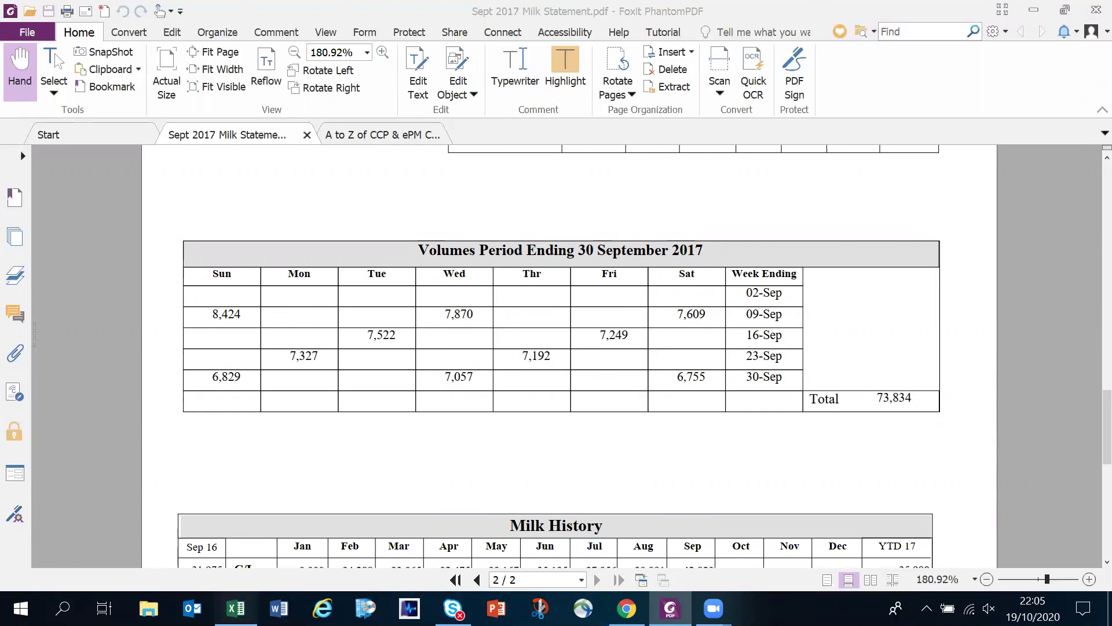
pyautogui.click(113, 475)
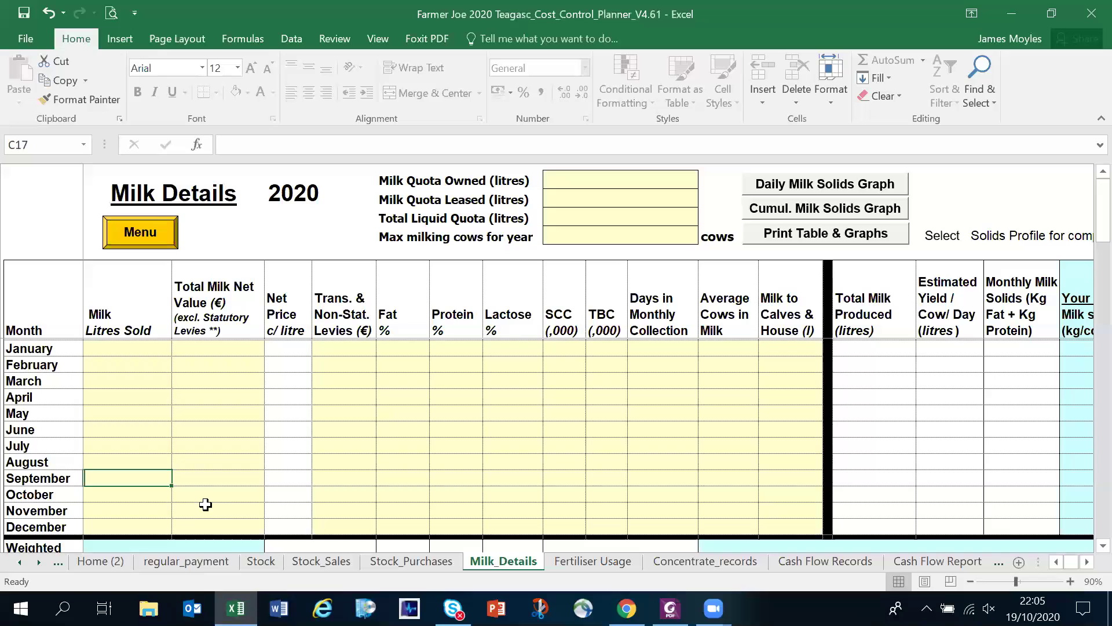
pyautogui.write('73')
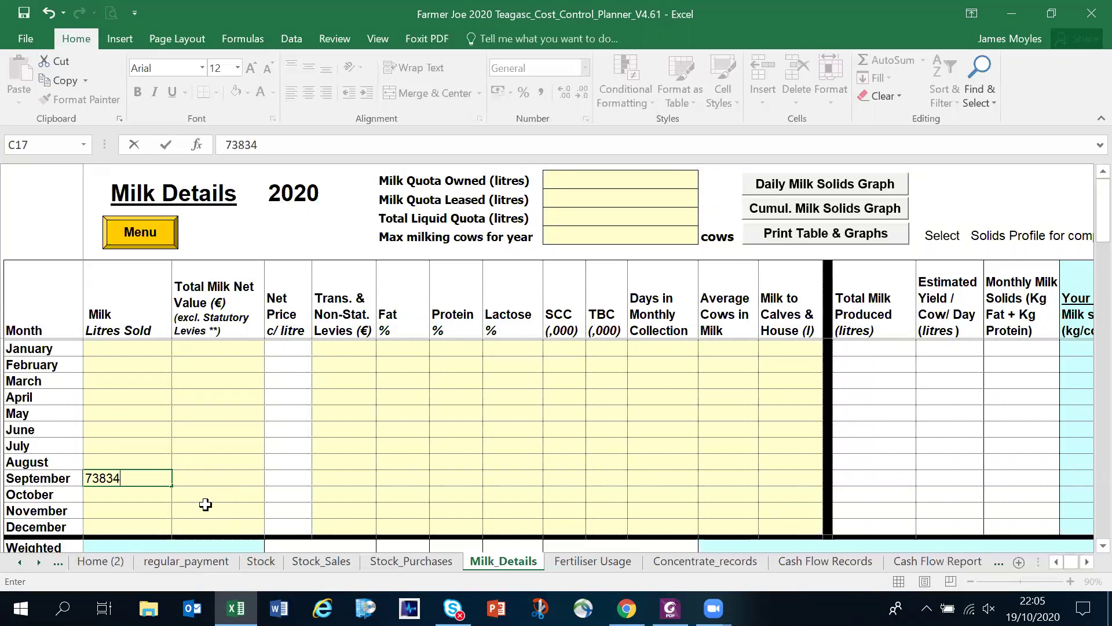
pyautogui.write('834')
pyautogui.click(248, 414)
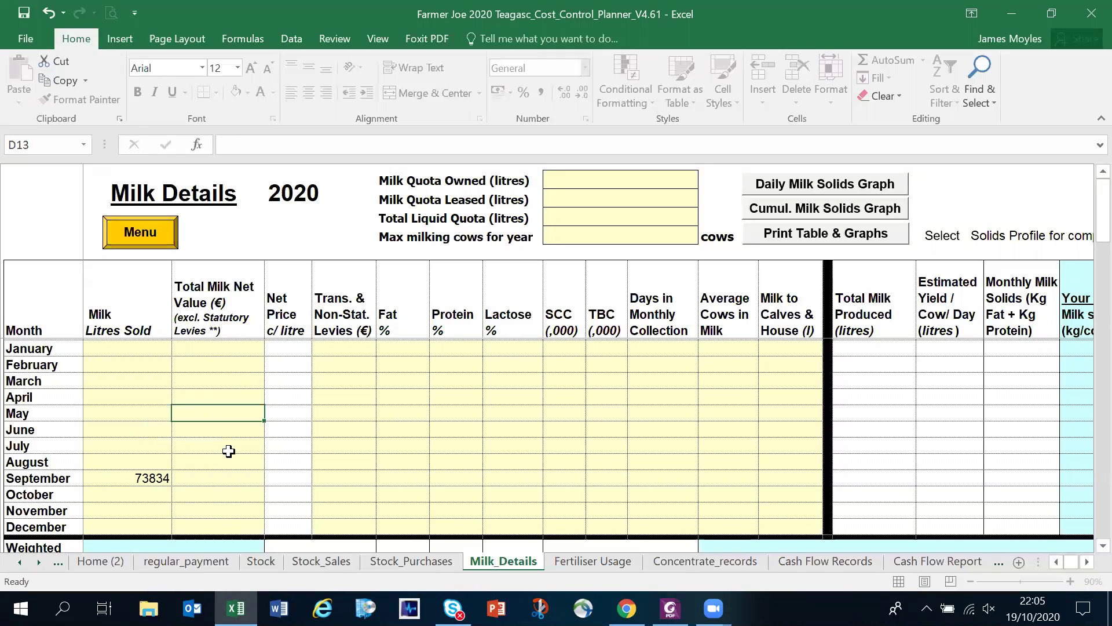
# Step: For September's net milk value, look up the total milk value and the milk deductions total on the statement in Foxit PhantomPDF
pyautogui.click(218, 481)
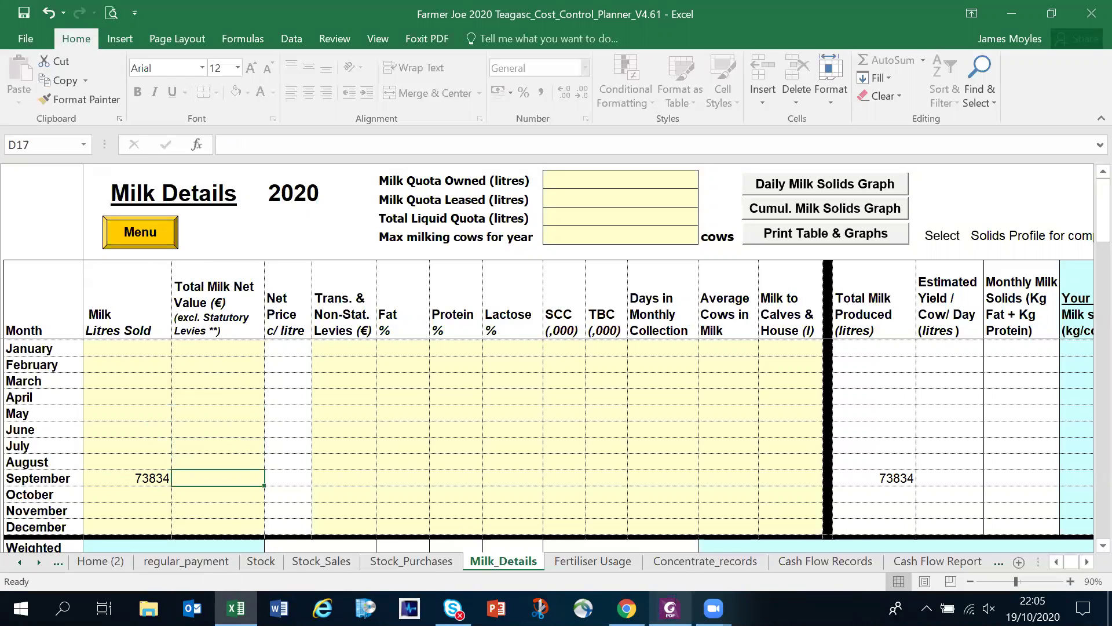
pyautogui.click(670, 608)
pyautogui.scroll(-5, 538, 405)
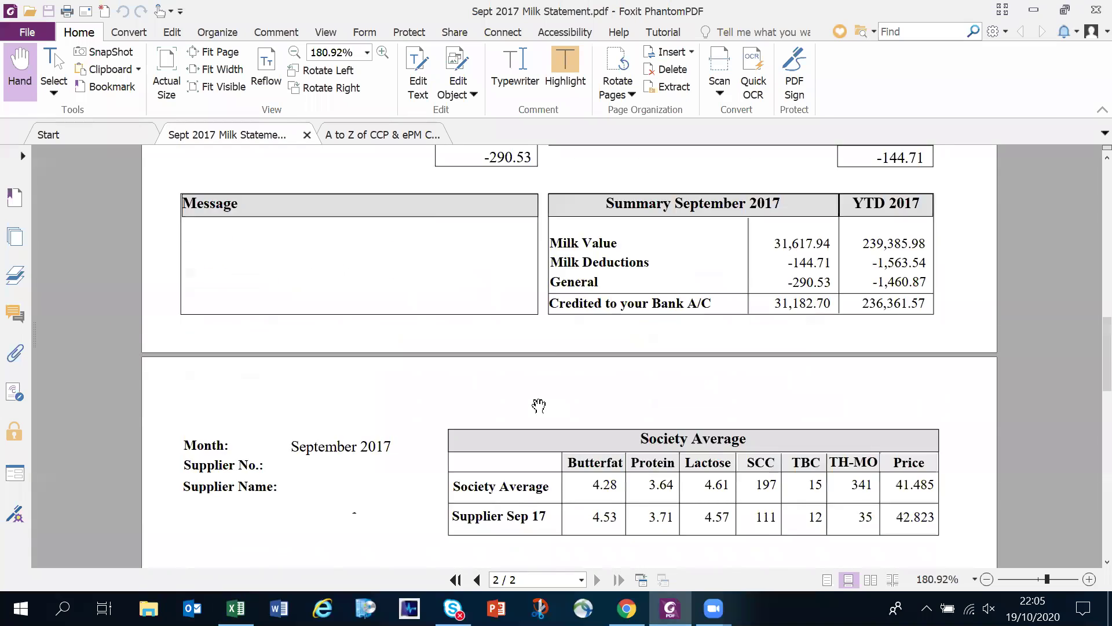
pyautogui.scroll(9, 539, 405)
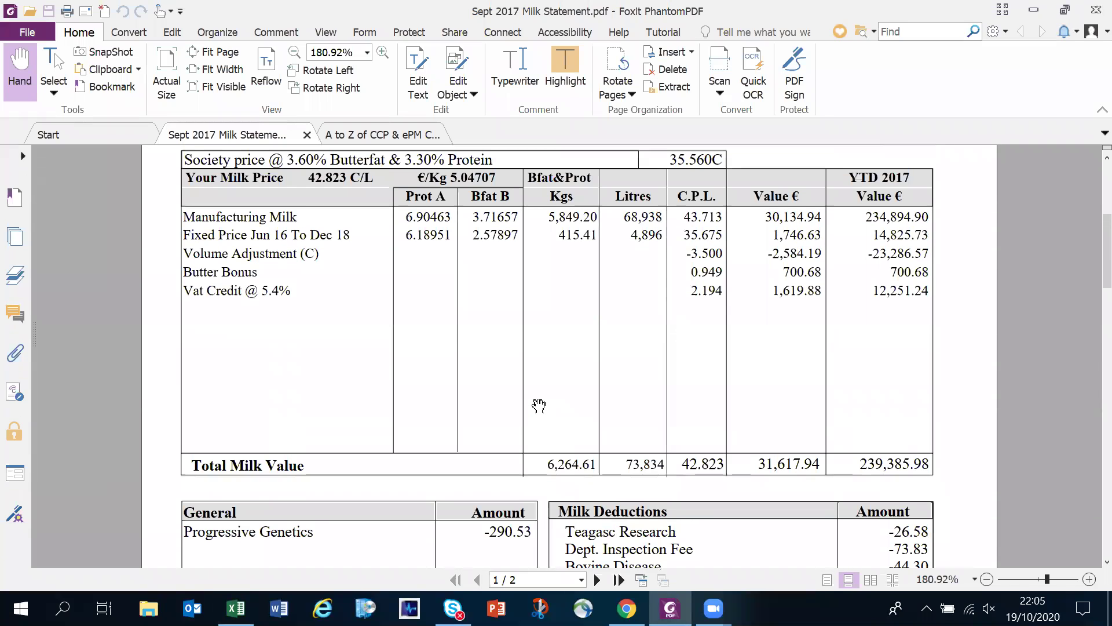
pyautogui.scroll(-1, 603, 487)
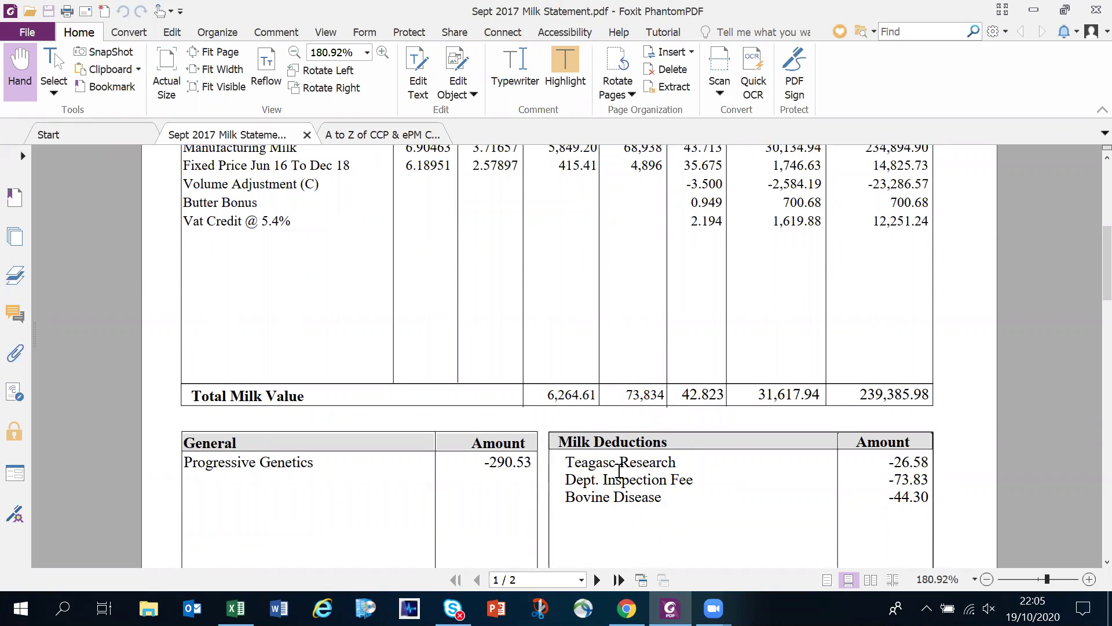
pyautogui.scroll(-1, 639, 455)
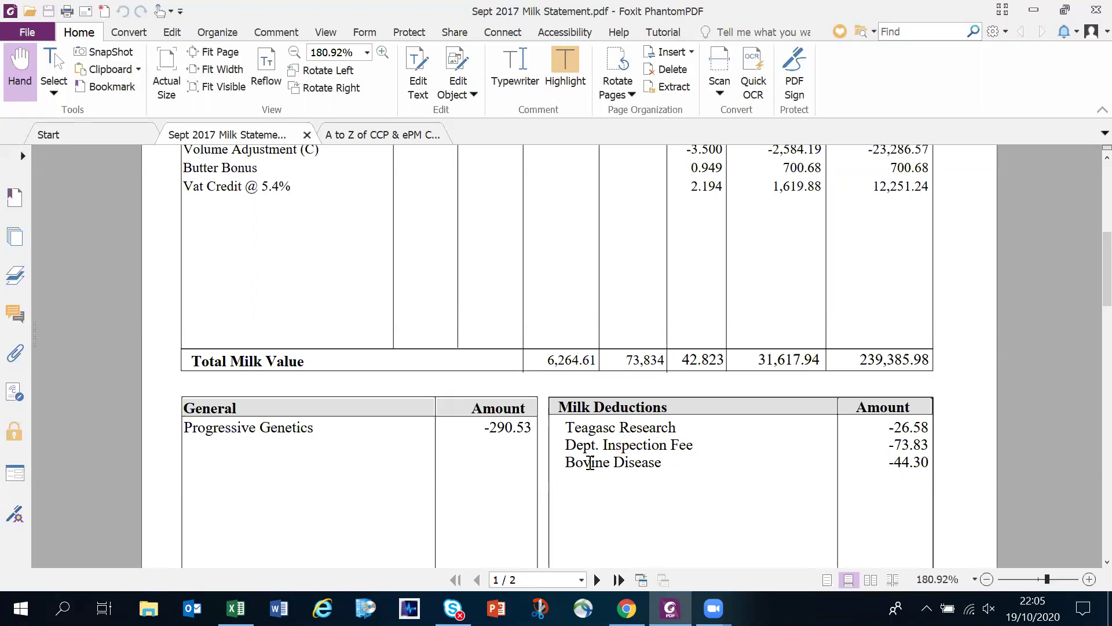
pyautogui.scroll(-4, 669, 459)
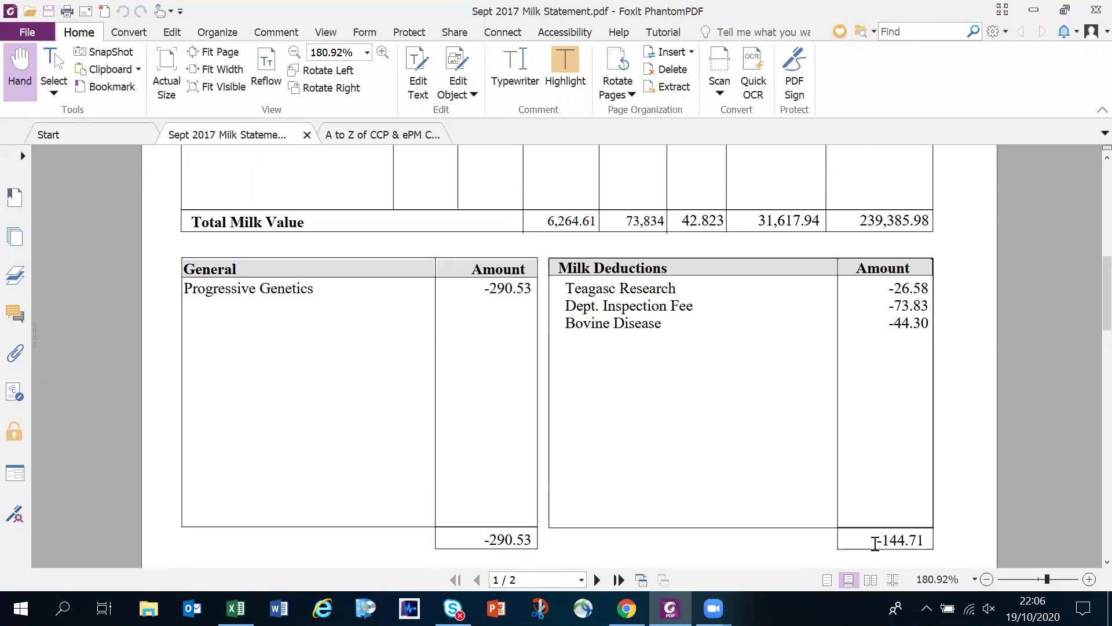
pyautogui.moveTo(871, 541); pyautogui.dragTo(926, 541)
pyautogui.moveTo(755, 219); pyautogui.dragTo(822, 221)
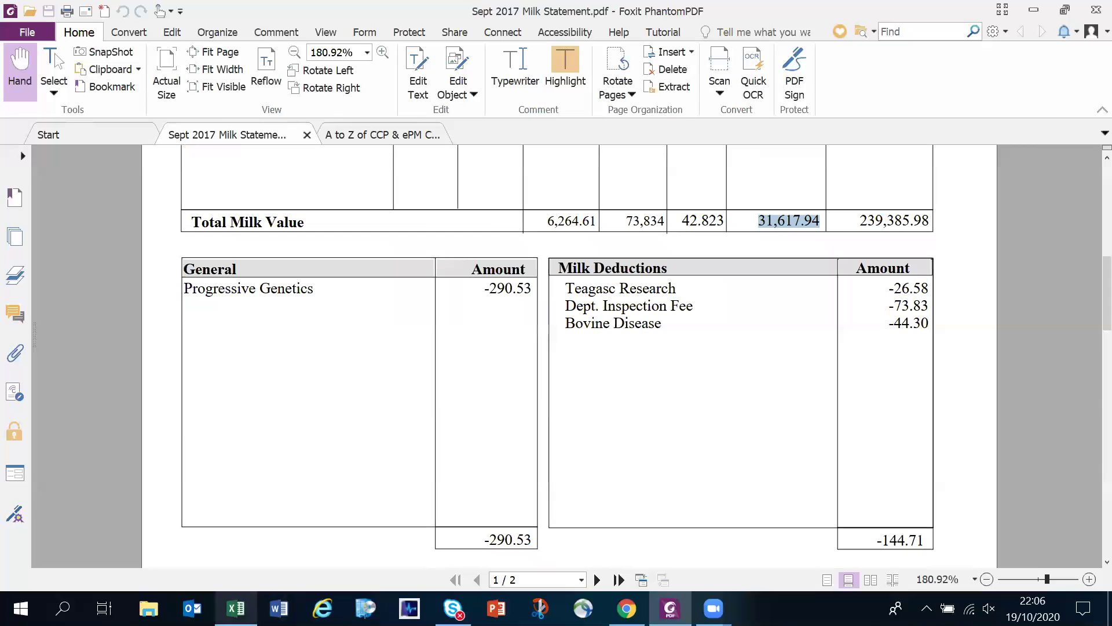
# Step: Return to the Excel planner and enter 31473 as September's Total Milk Net Value excluding statutory levies
pyautogui.click(236, 608)
pyautogui.click(231, 475)
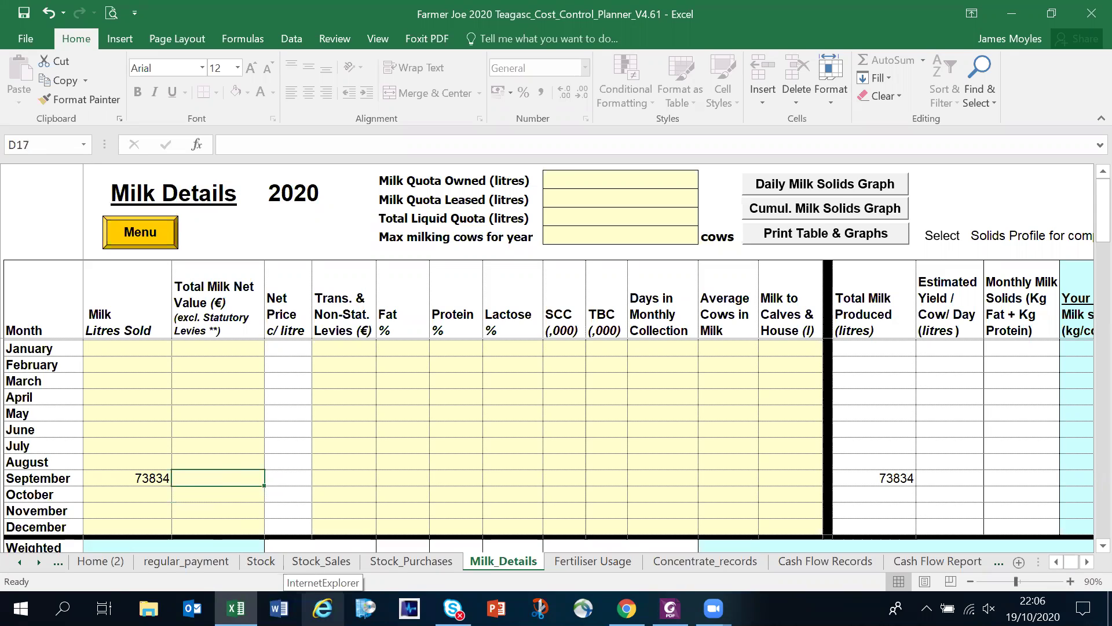
pyautogui.write('31473')
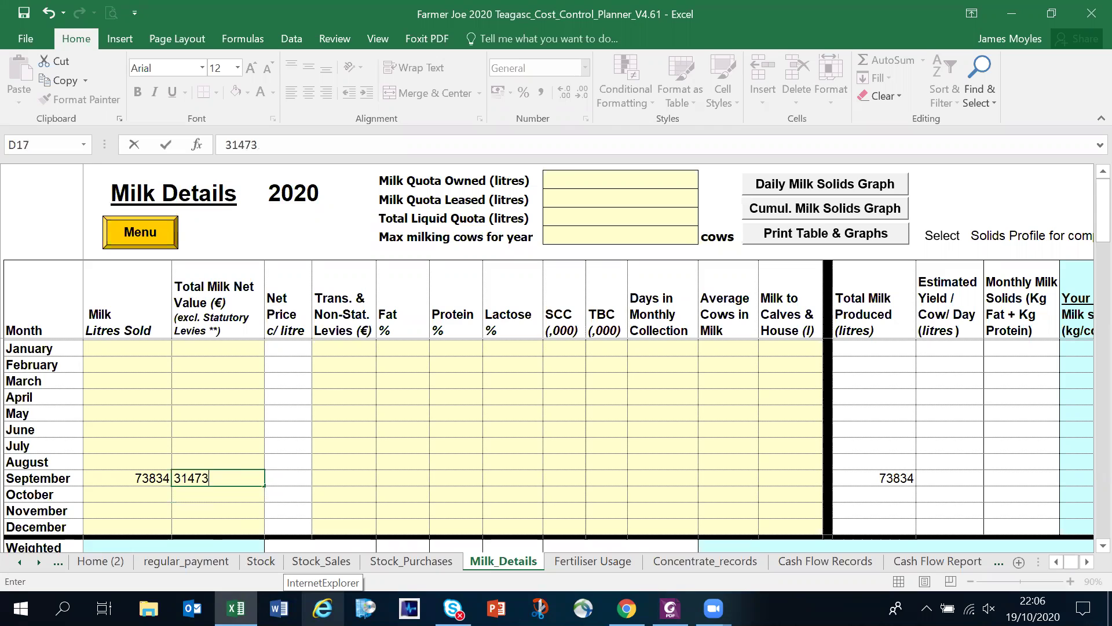
pyautogui.press('Return')
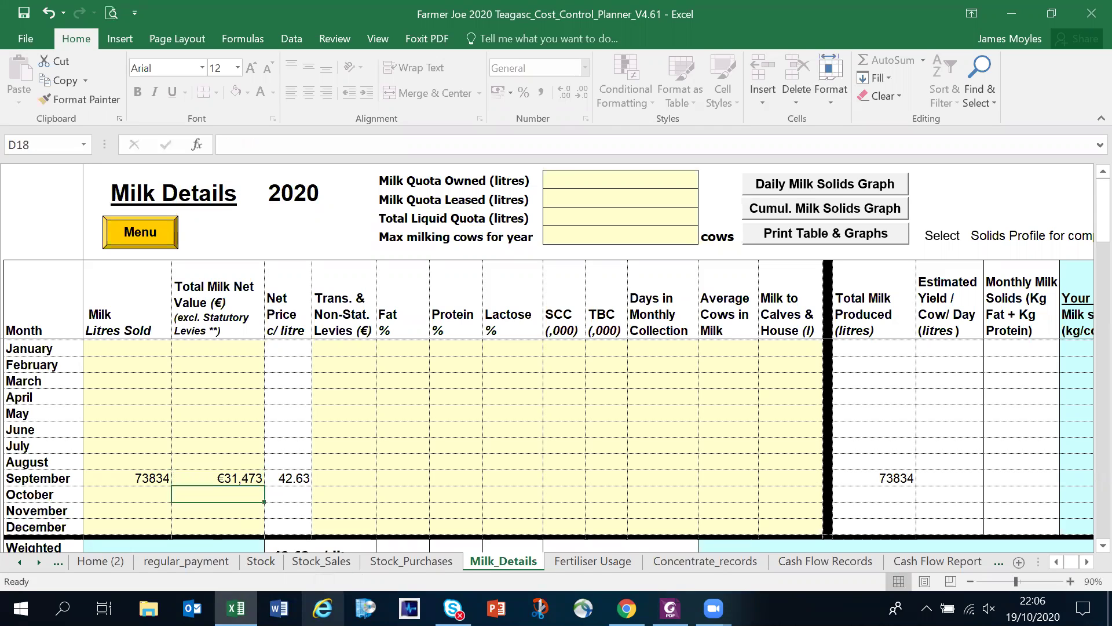
# Step: Review the Trans. & Non-Stat. Levies column of the Milk Details table and go to its September cell
pyautogui.click(441, 392)
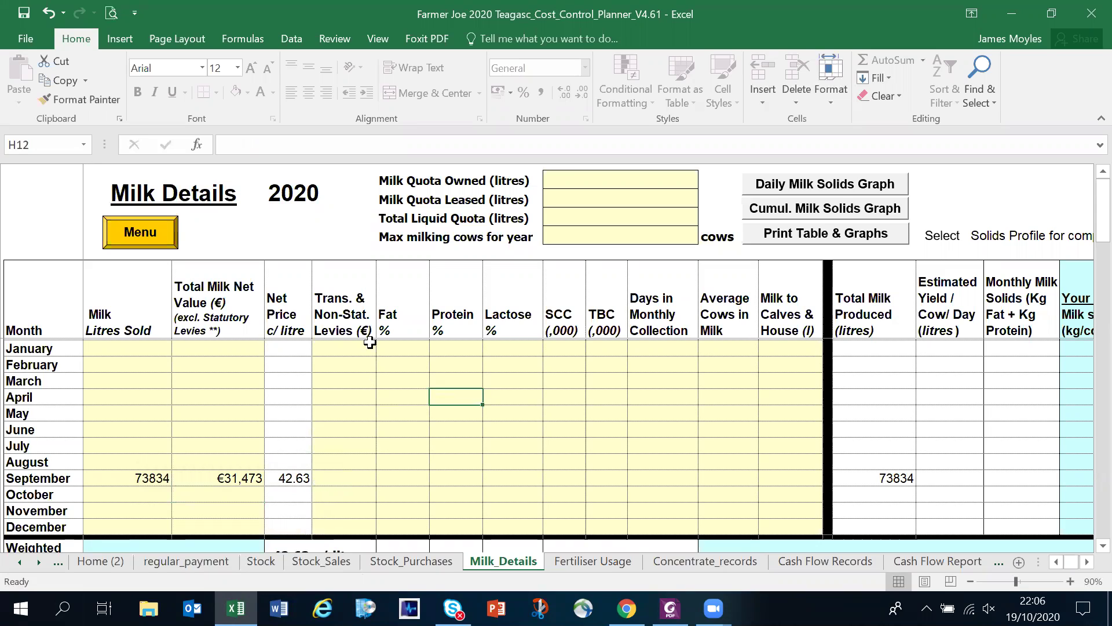
pyautogui.click(336, 308)
pyautogui.moveTo(336, 309); pyautogui.dragTo(342, 463)
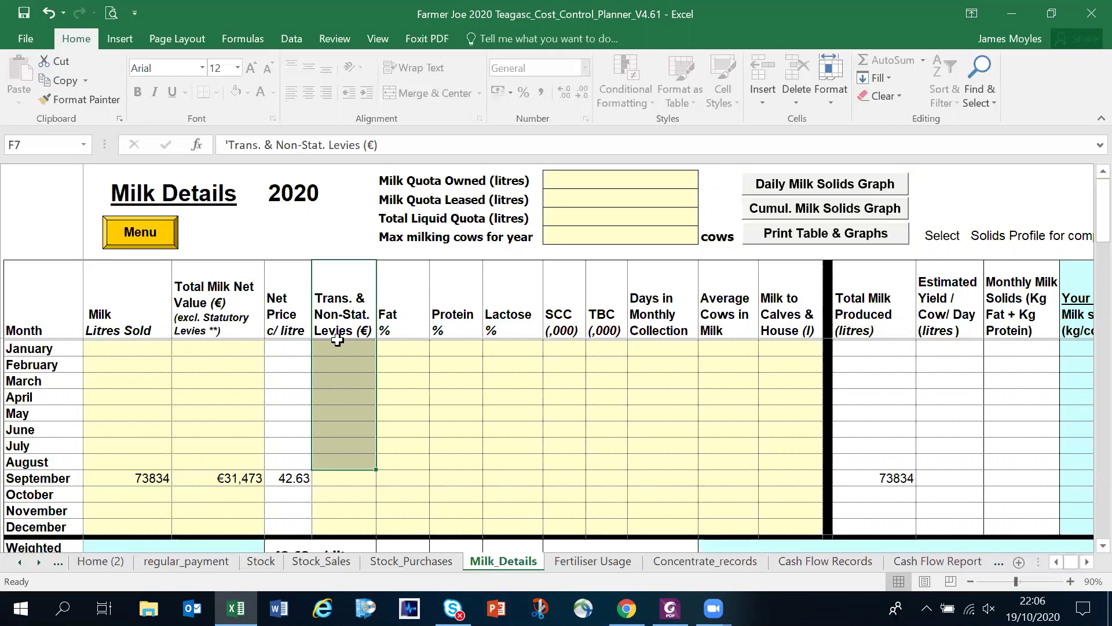
pyautogui.click(338, 446)
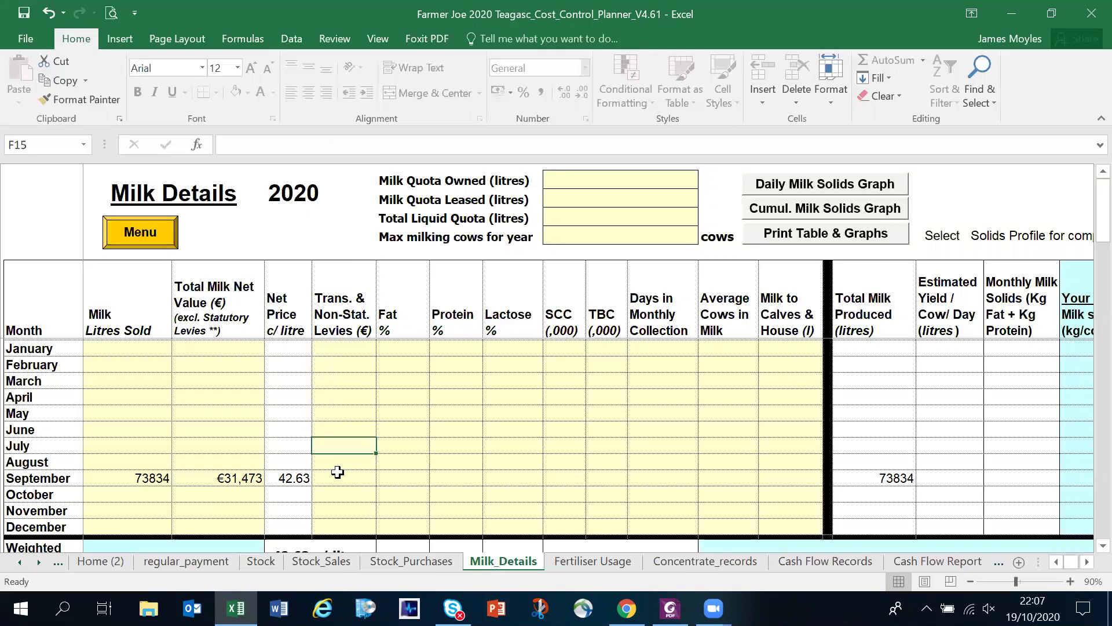
pyautogui.click(340, 476)
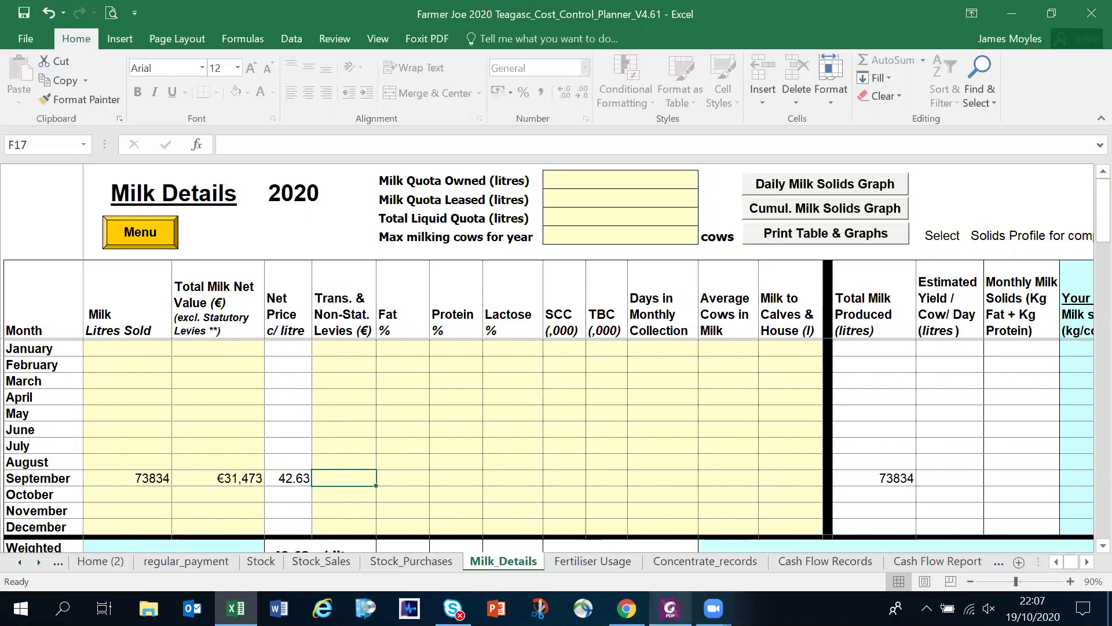
# Step: Check the General deductions on the milk statement in Foxit PhantomPDF for transport or non-statutory levies, and return to the Excel planner
pyautogui.click(671, 608)
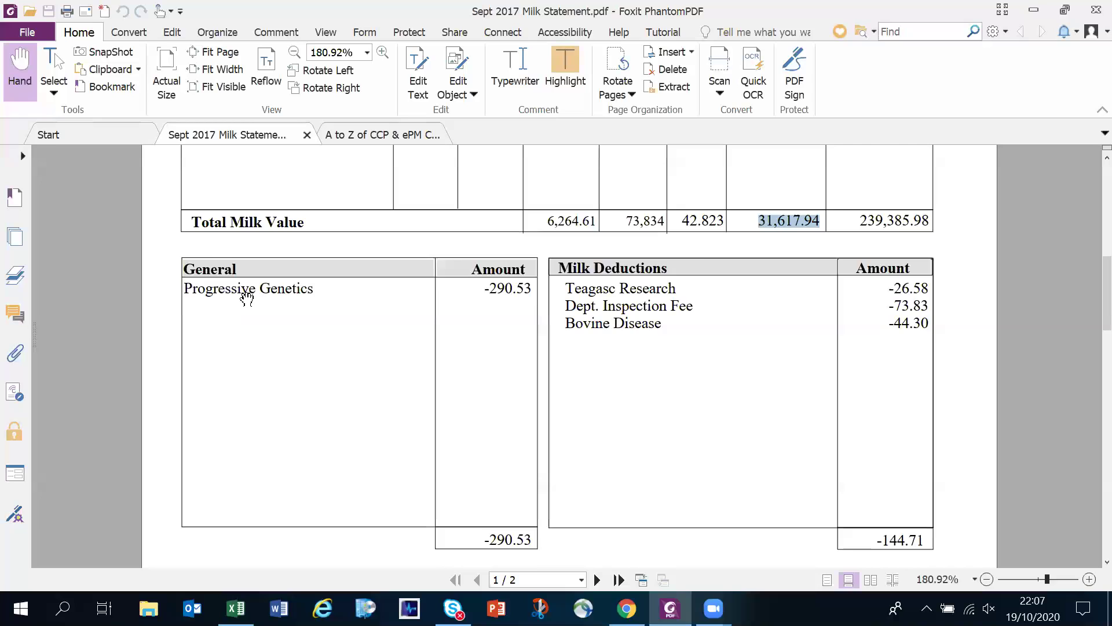
pyautogui.scroll(1, 243, 296)
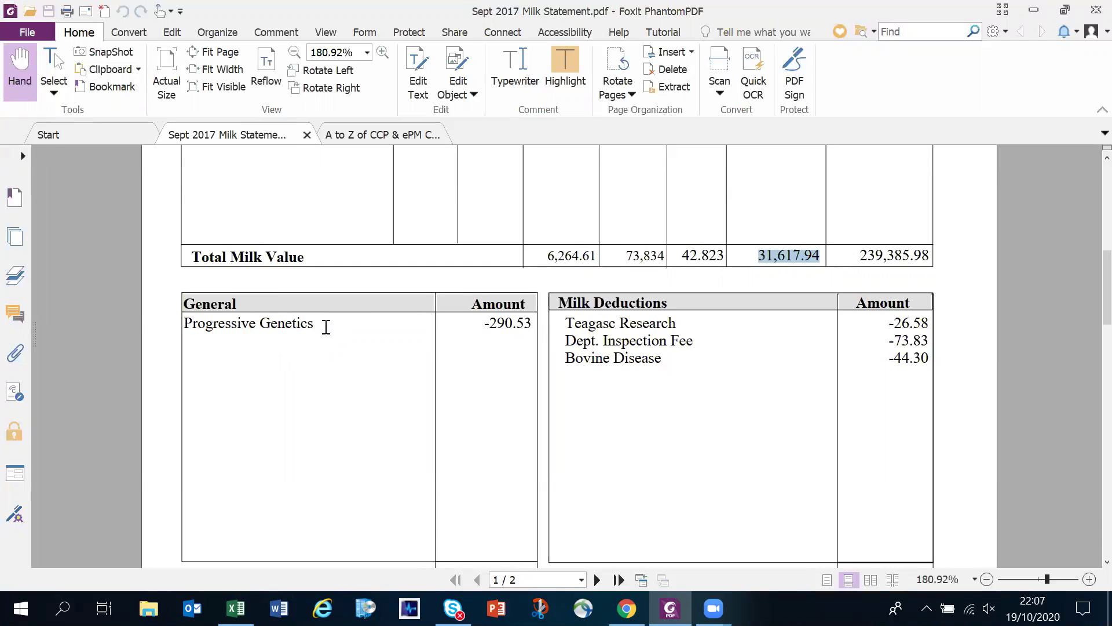
pyautogui.moveTo(488, 322); pyautogui.dragTo(530, 322)
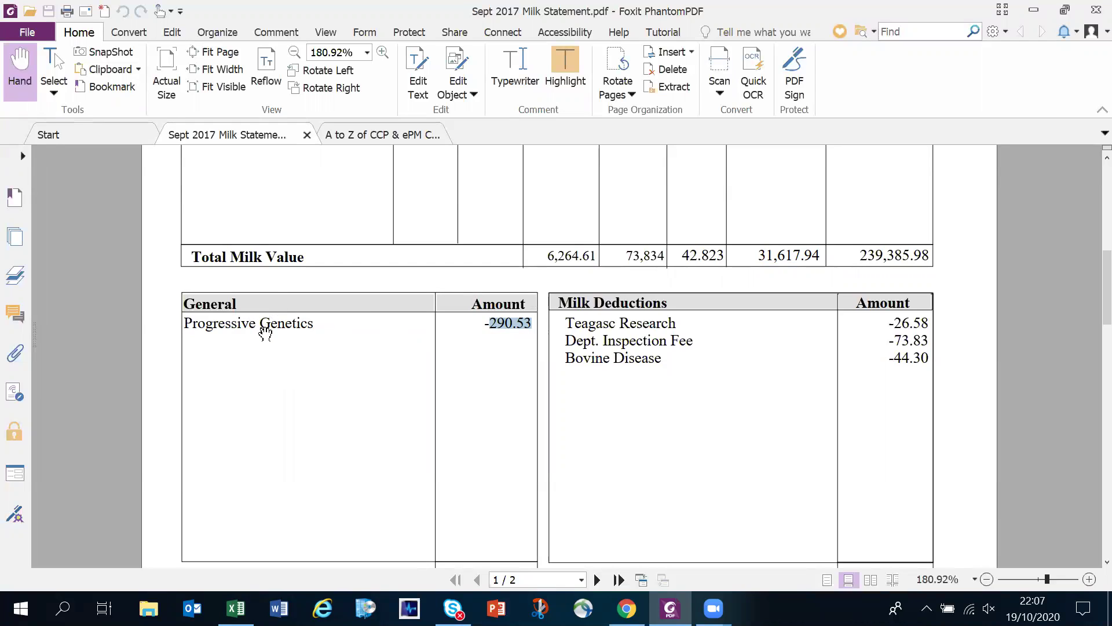
pyautogui.moveTo(319, 327); pyautogui.dragTo(183, 331)
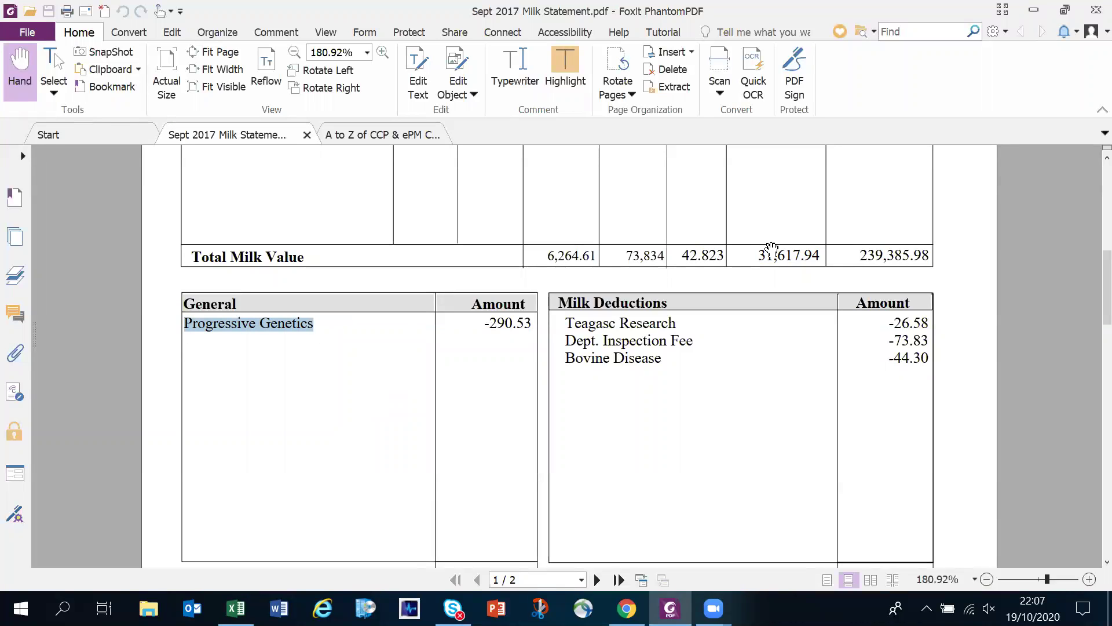
pyautogui.click(1034, 16)
pyautogui.click(369, 477)
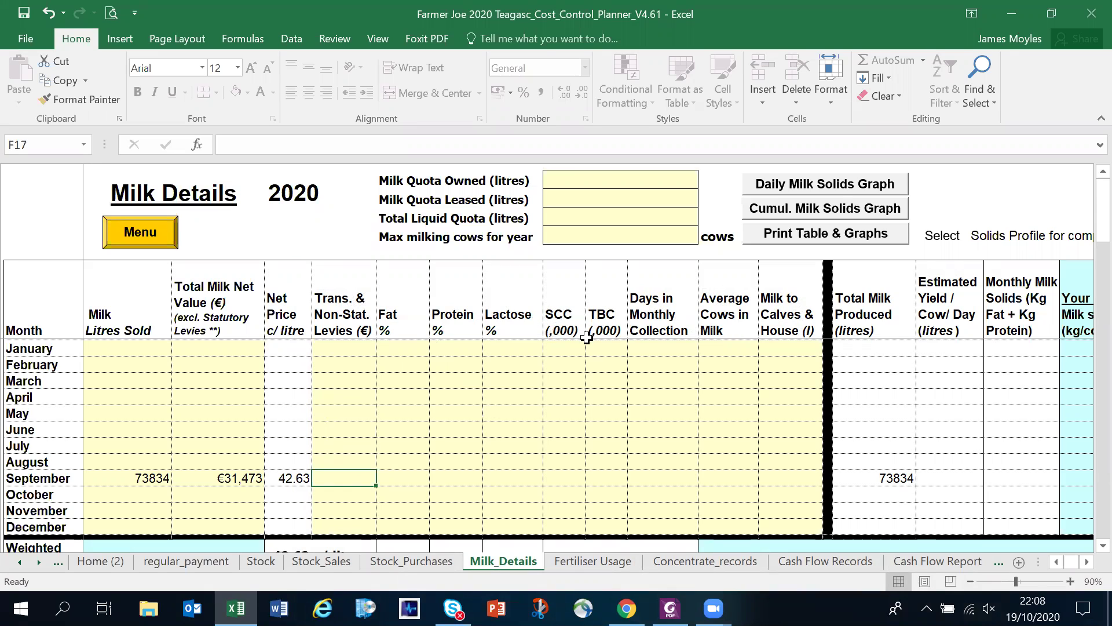
# Step: Examine the Milk to Calves & House column, focusing on the entries for the early months of the year
pyautogui.click(788, 345)
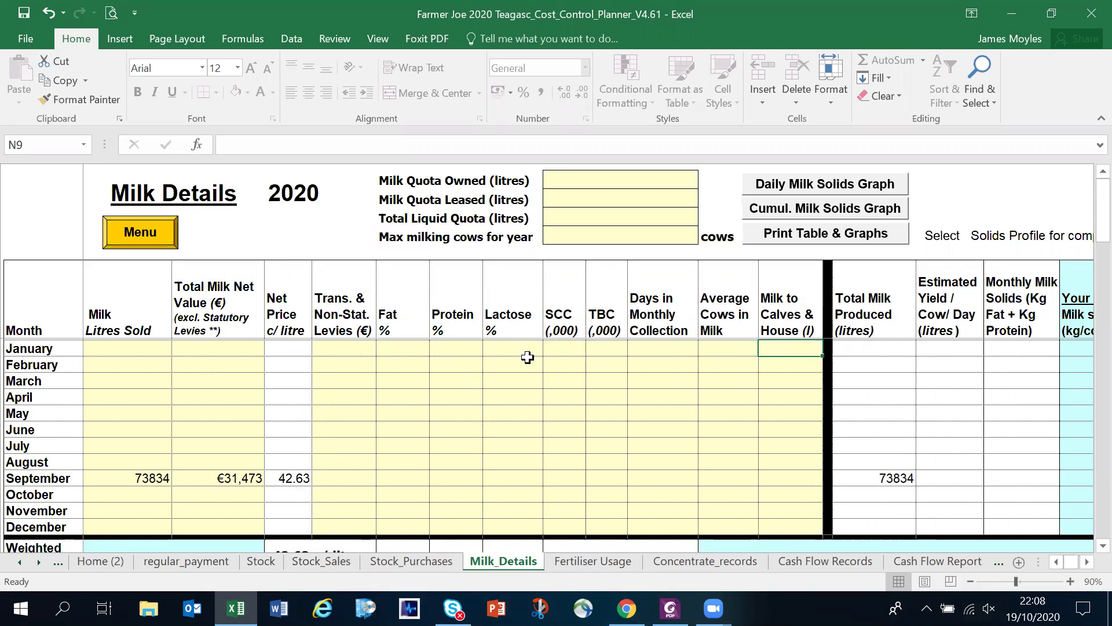
pyautogui.click(776, 375)
pyautogui.click(773, 365)
pyautogui.click(775, 343)
pyautogui.moveTo(796, 350); pyautogui.dragTo(795, 430)
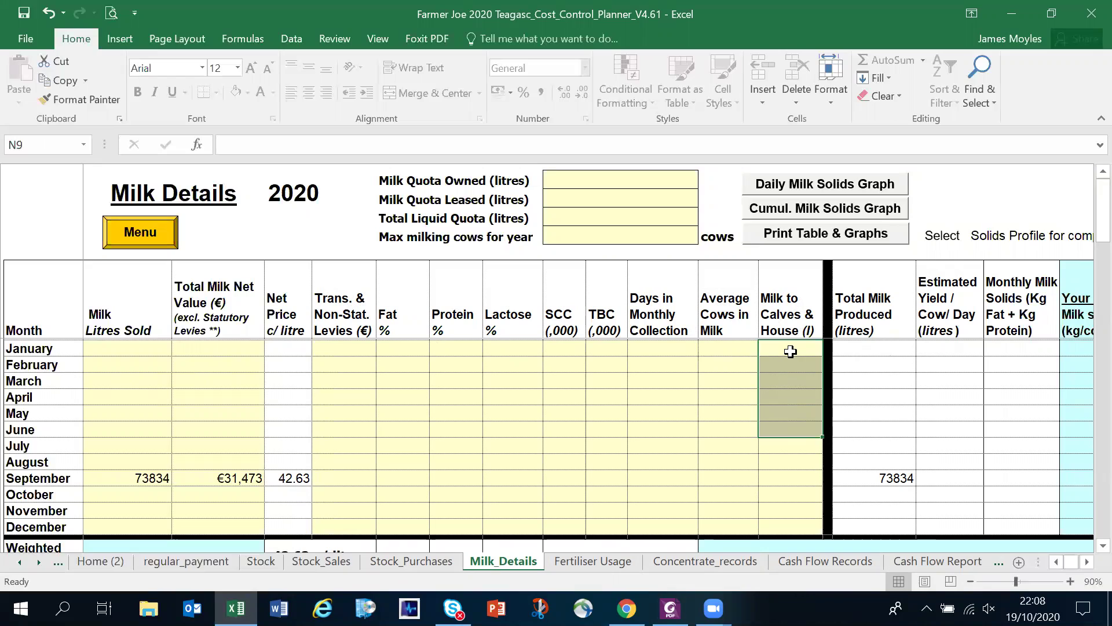
pyautogui.click(791, 351)
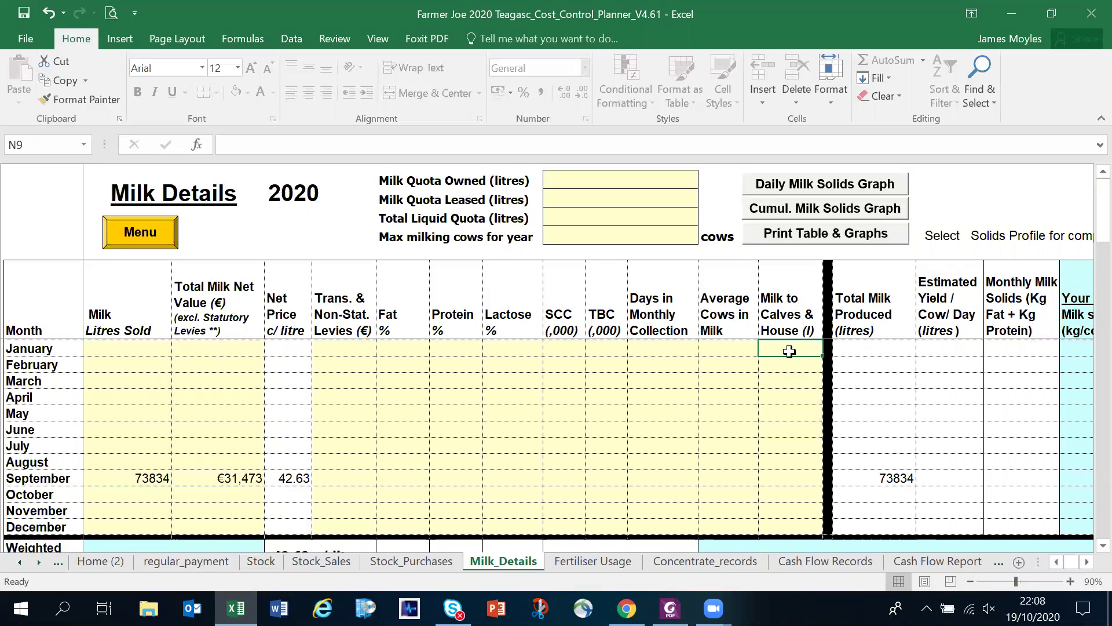
pyautogui.click(794, 365)
pyautogui.click(794, 348)
# Step: Review the milk solids graphs under the table, and the litres sold, net value and levies columns of Milk Details
pyautogui.scroll(-4, 397, 380)
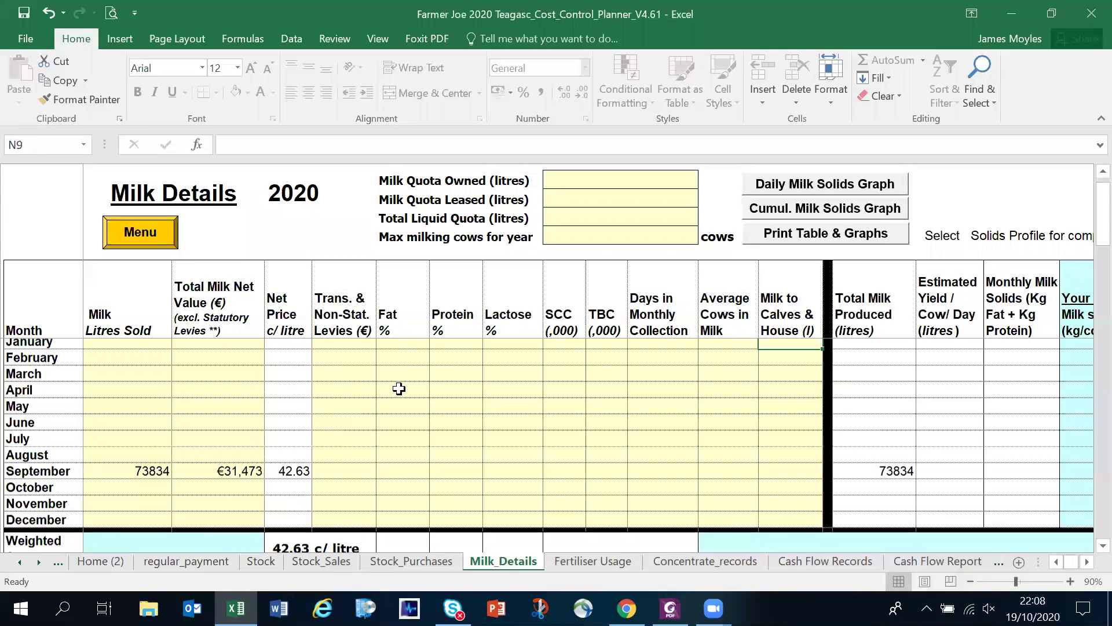
pyautogui.scroll(-4, 408, 438)
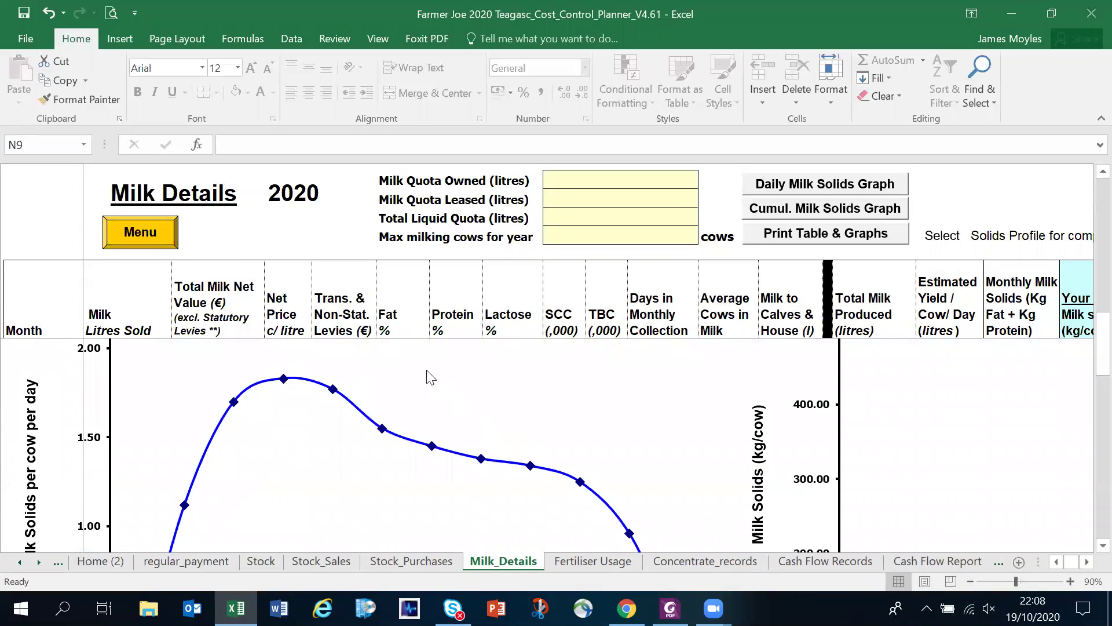
pyautogui.scroll(8, 570, 416)
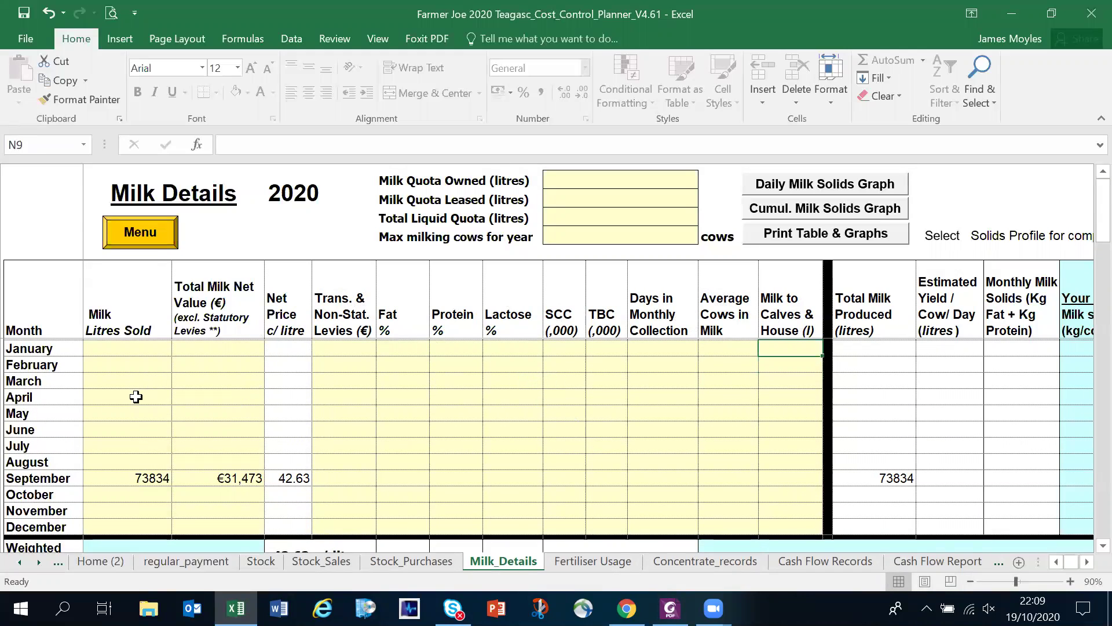
pyautogui.moveTo(136, 346); pyautogui.dragTo(249, 497)
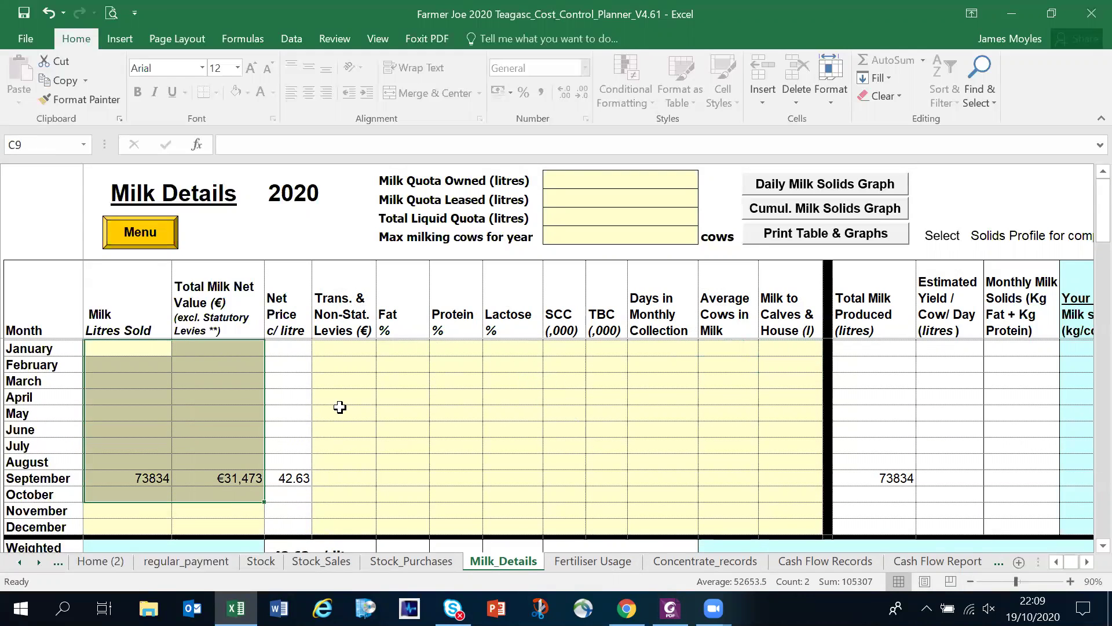
pyautogui.moveTo(337, 349); pyautogui.dragTo(359, 487)
pyautogui.scroll(-1, 359, 488)
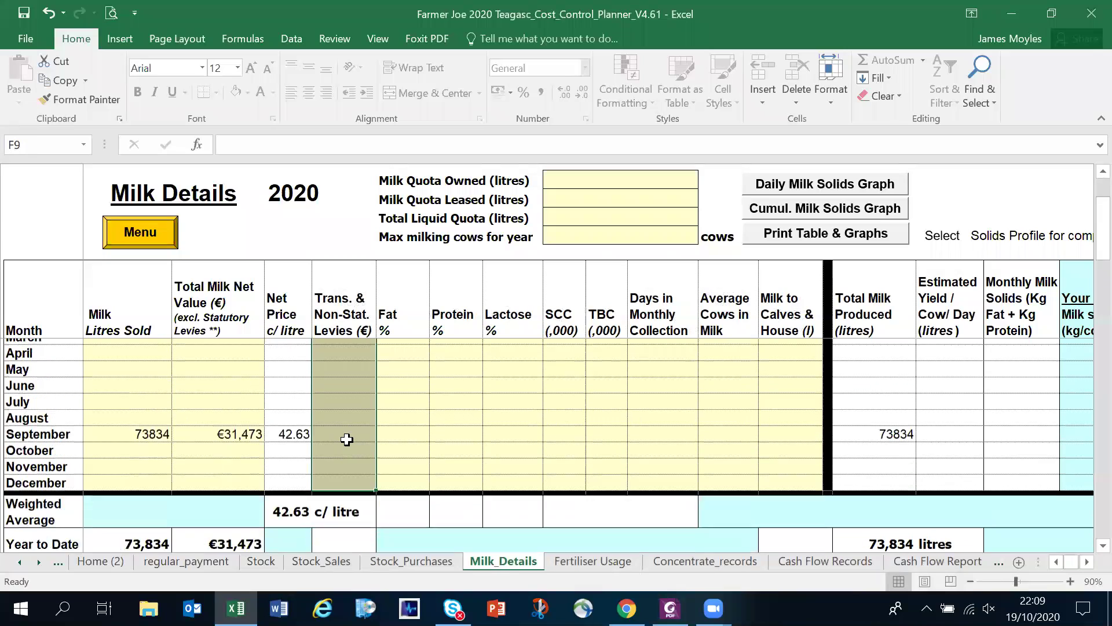
pyautogui.scroll(1, 346, 439)
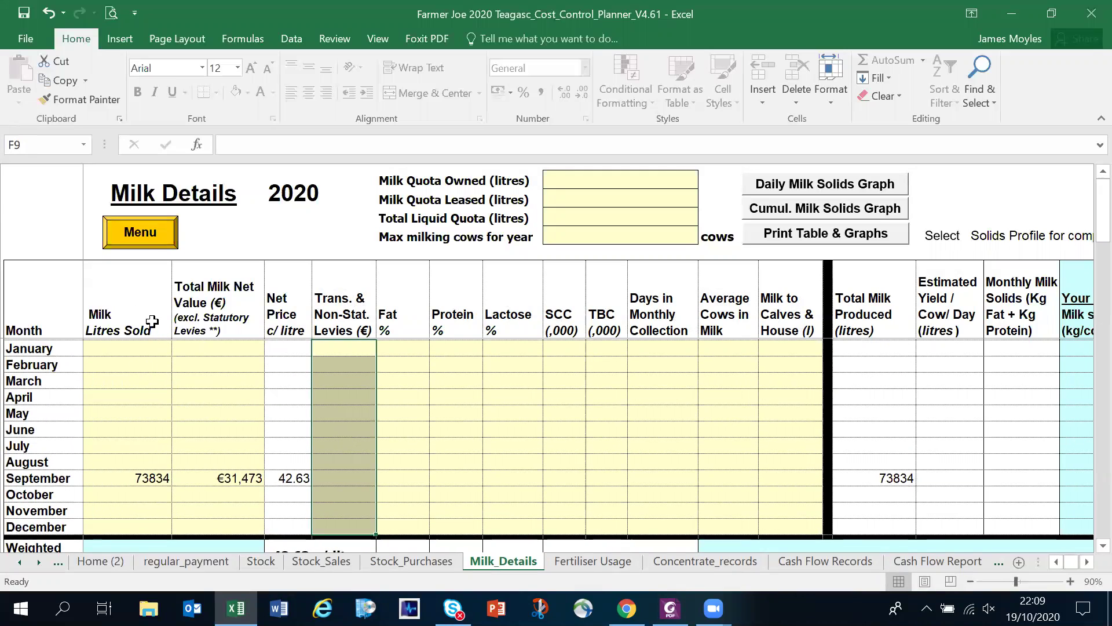
# Step: Open the planner's Fertiliser Details sheet and set the first row's payment month to Feb, leaving the day blank
pyautogui.click(148, 243)
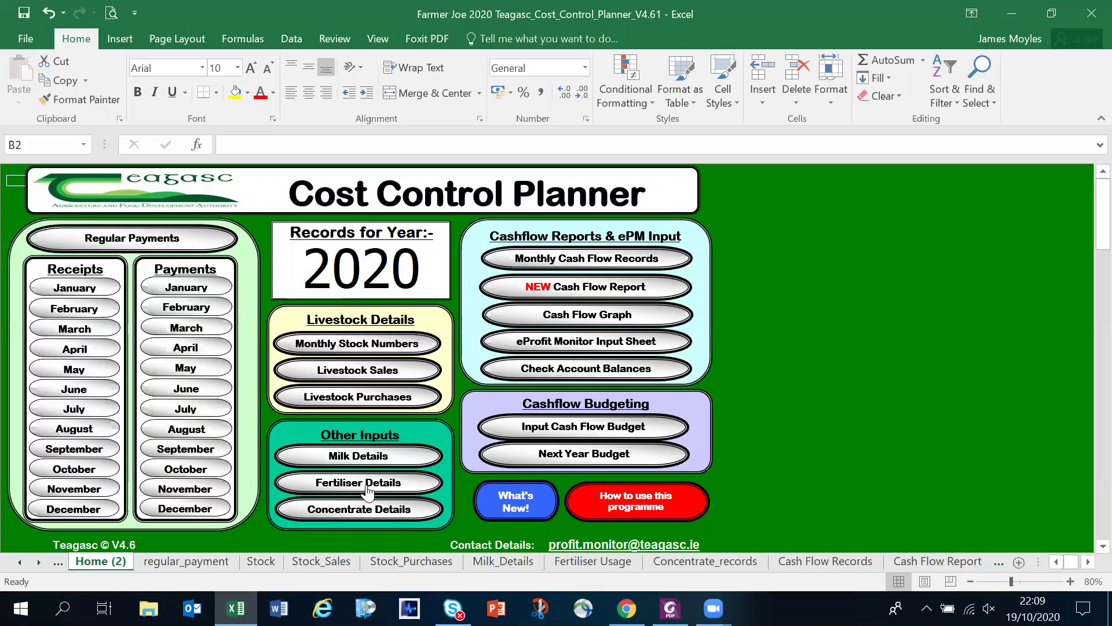
pyautogui.click(367, 490)
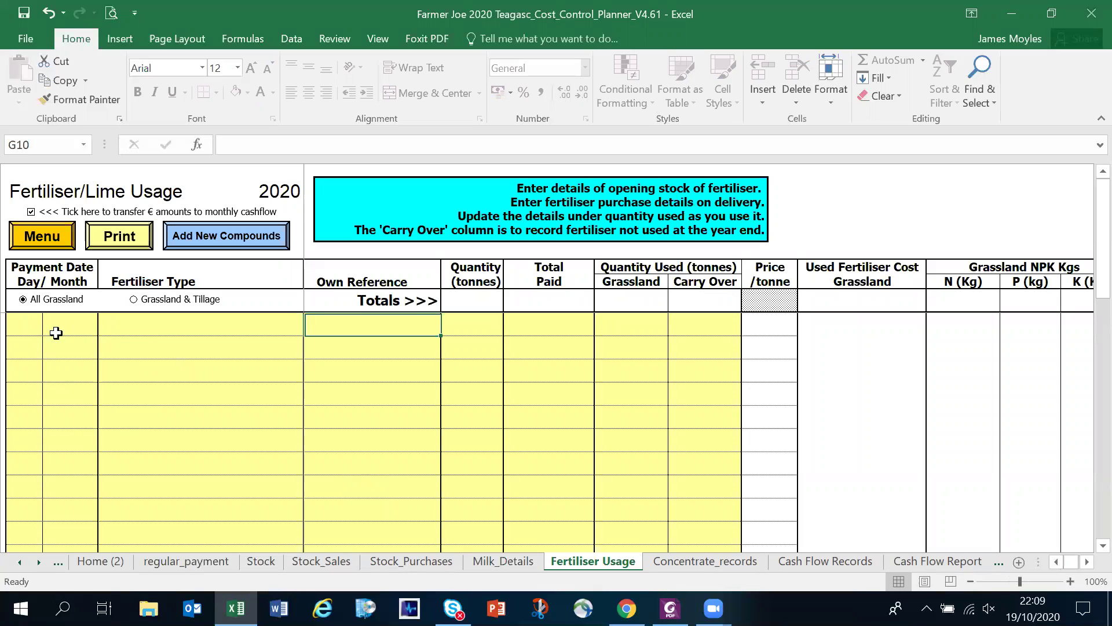
pyautogui.click(19, 322)
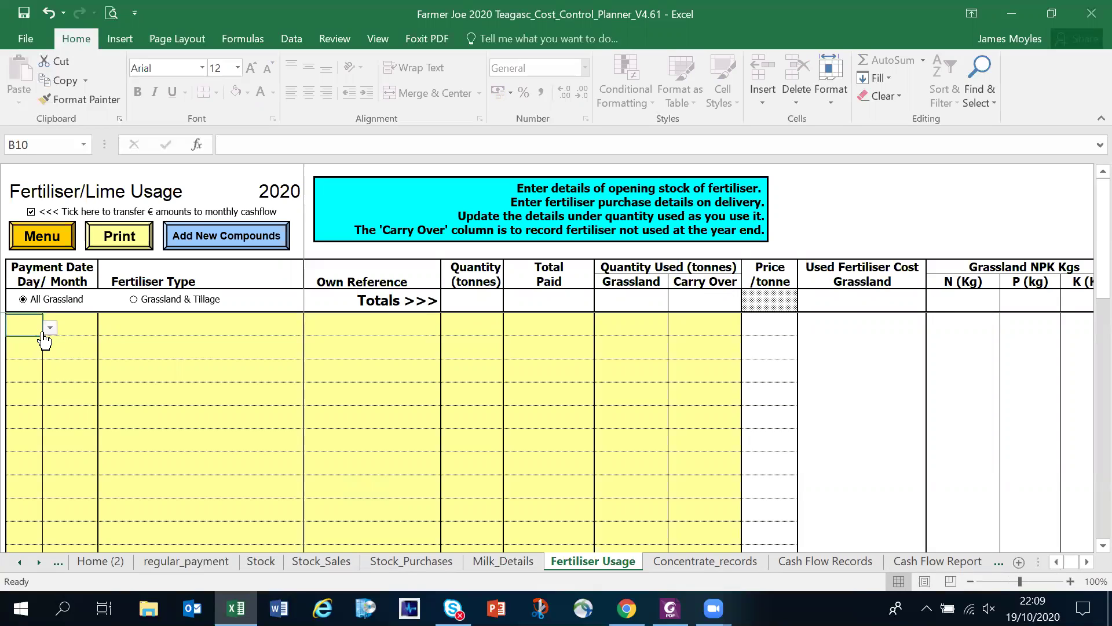
pyautogui.click(49, 327)
pyautogui.moveTo(50, 347); pyautogui.dragTo(50, 433)
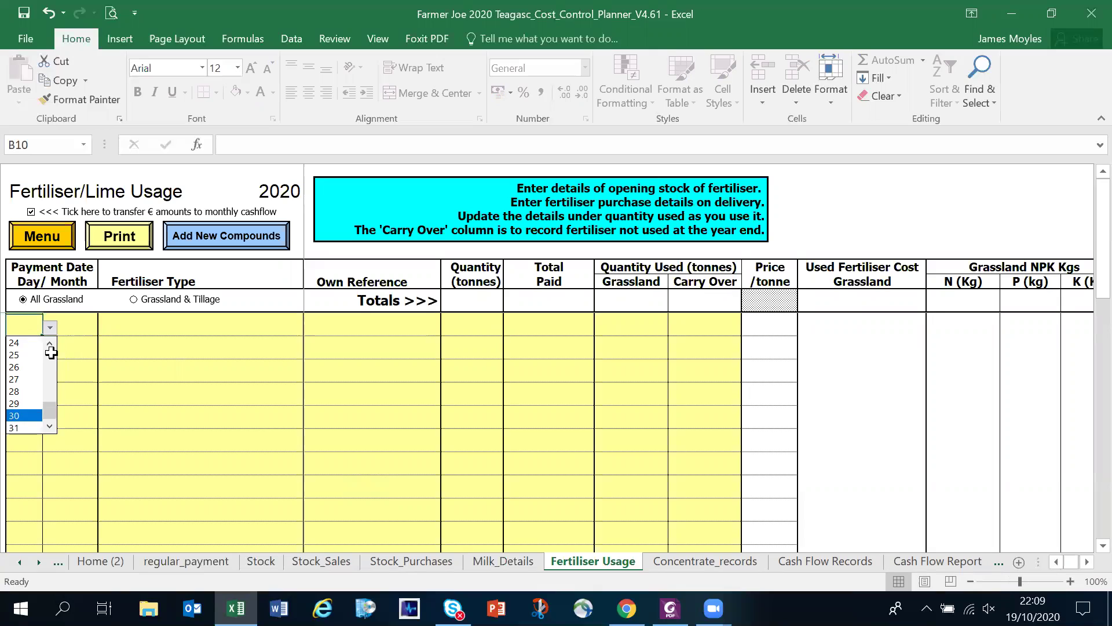
pyautogui.click(72, 347)
pyautogui.click(74, 329)
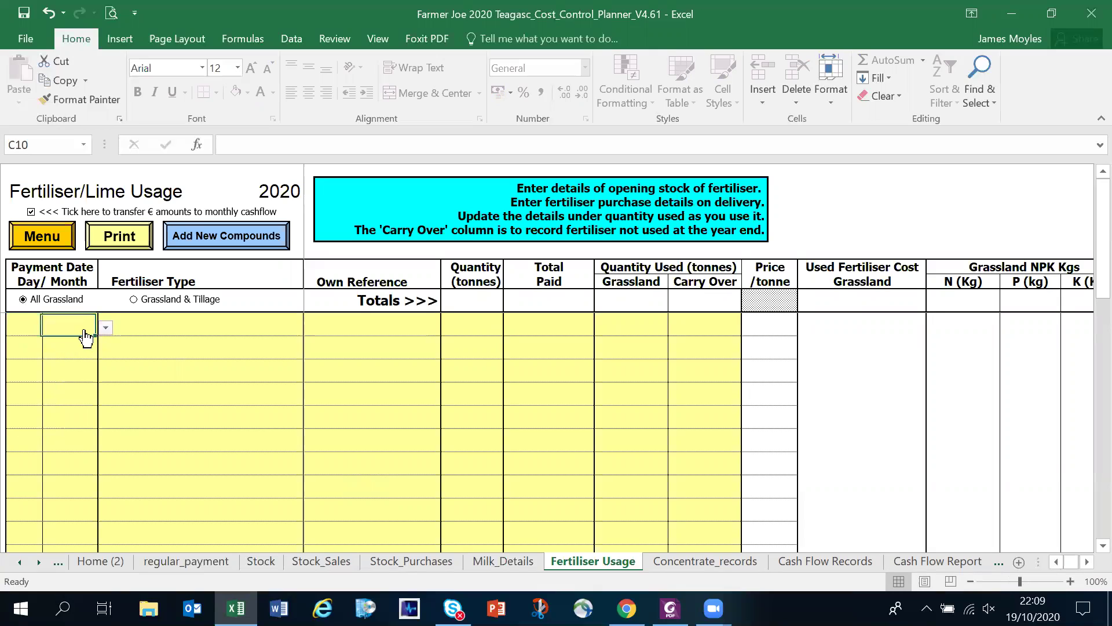
pyautogui.click(108, 329)
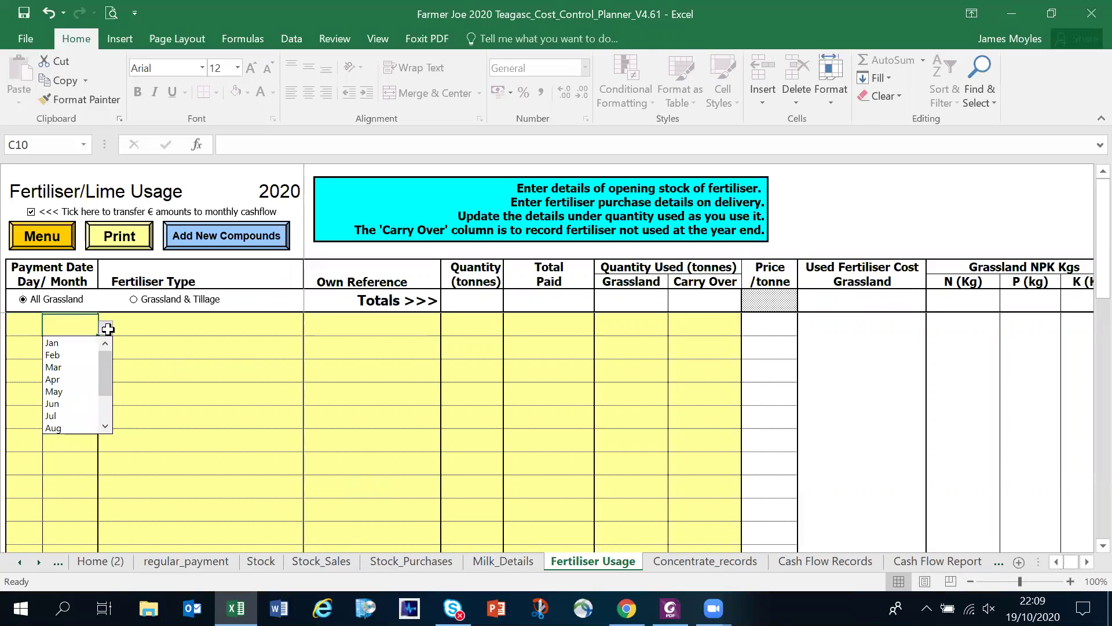
pyautogui.click(77, 356)
# Step: Set the first fertiliser row's type to Urea and its own reference to Arrabawn
pyautogui.click(149, 328)
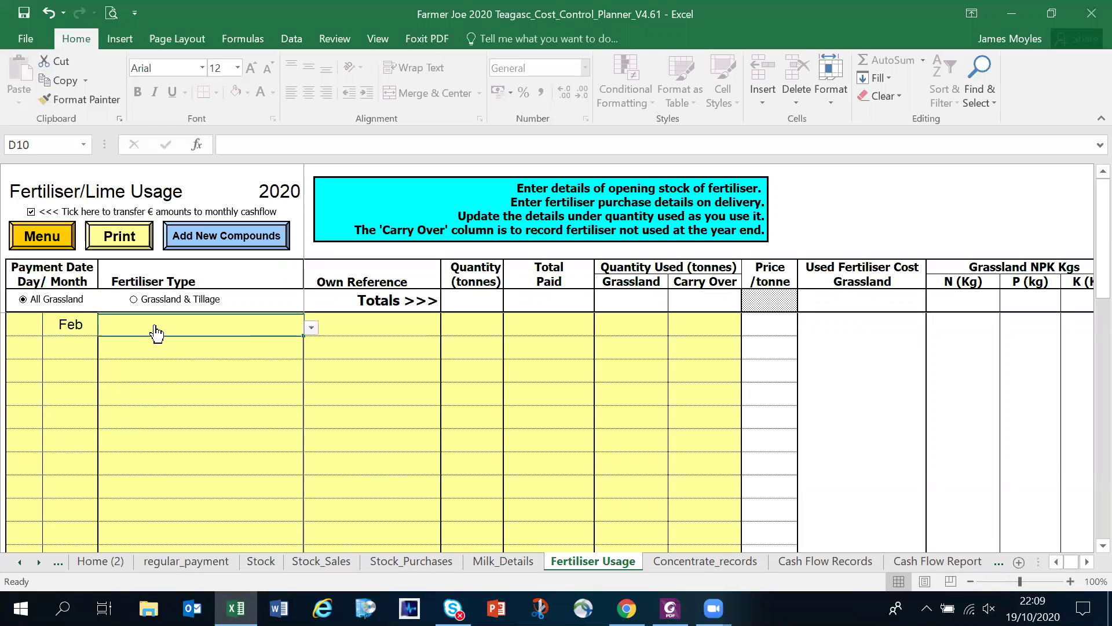
pyautogui.click(311, 330)
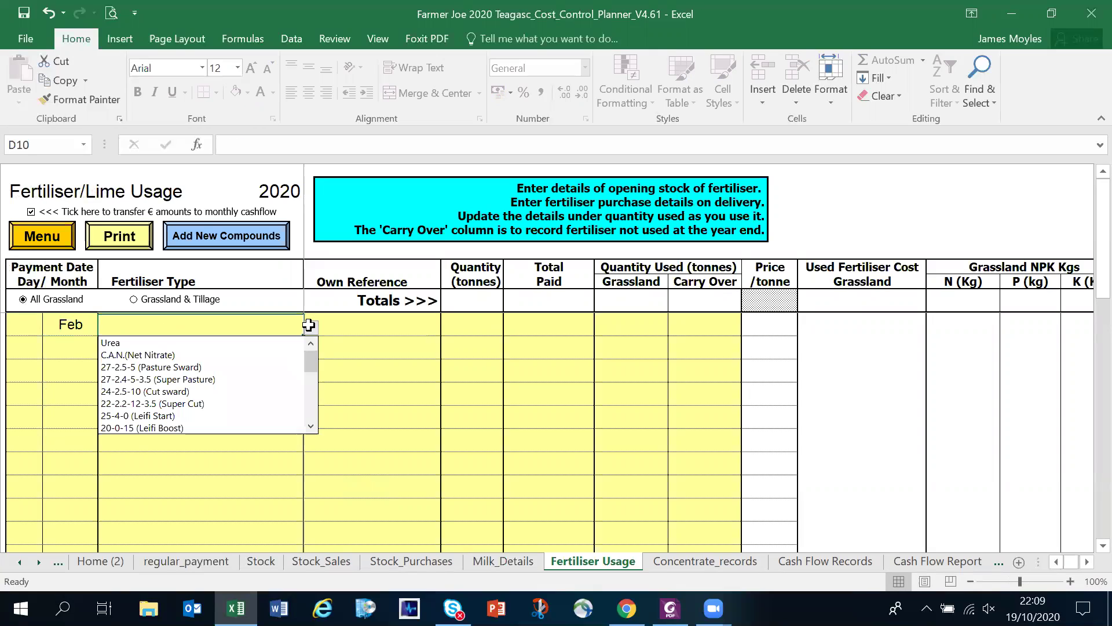
pyautogui.click(283, 344)
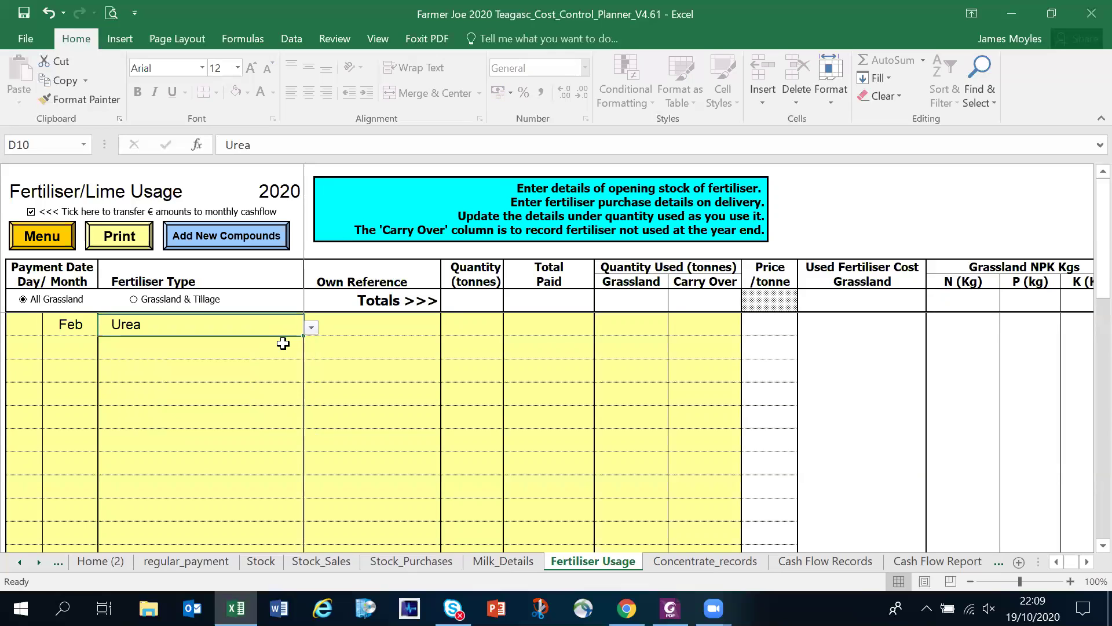
pyautogui.click(375, 326)
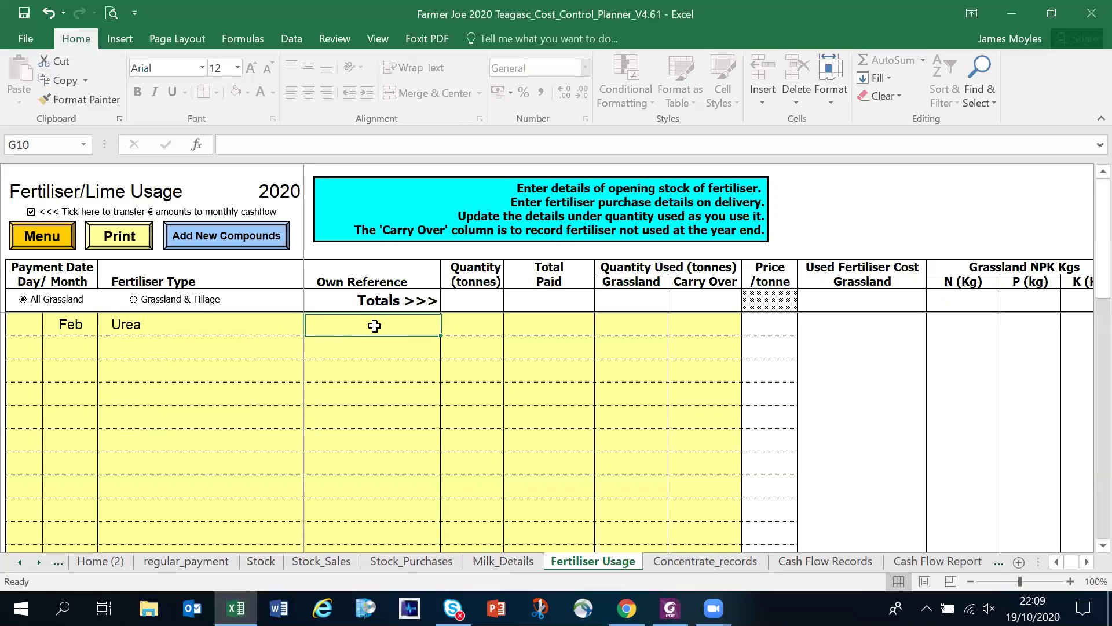
pyautogui.press('Up')
pyautogui.press('Up')
pyautogui.click(378, 326)
pyautogui.write('Arra')
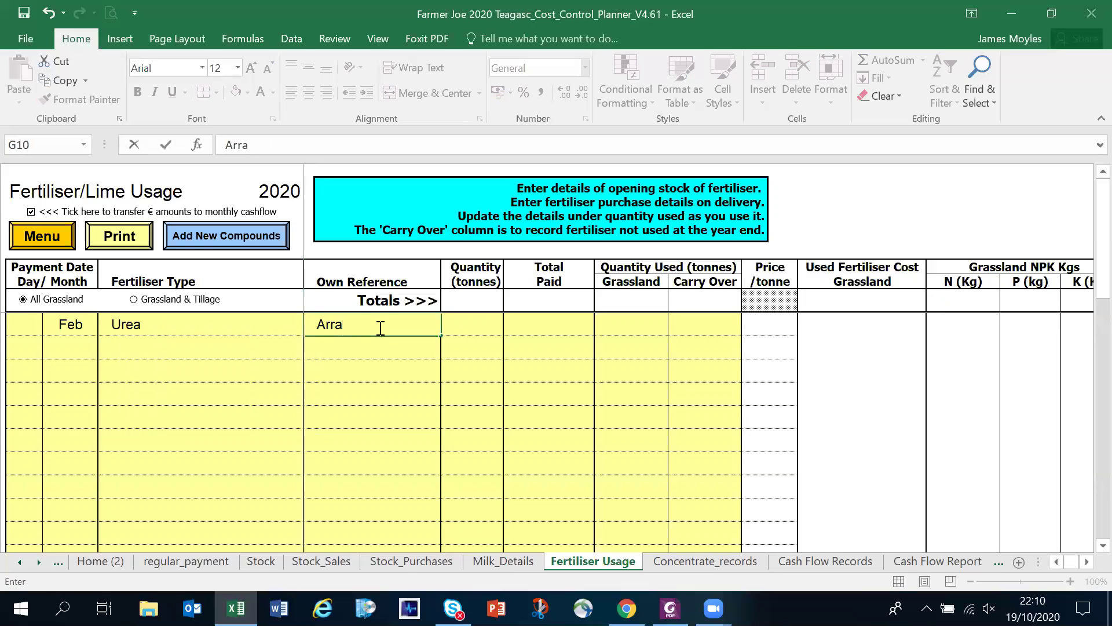
pyautogui.write('bawn')
pyautogui.press('Tab')
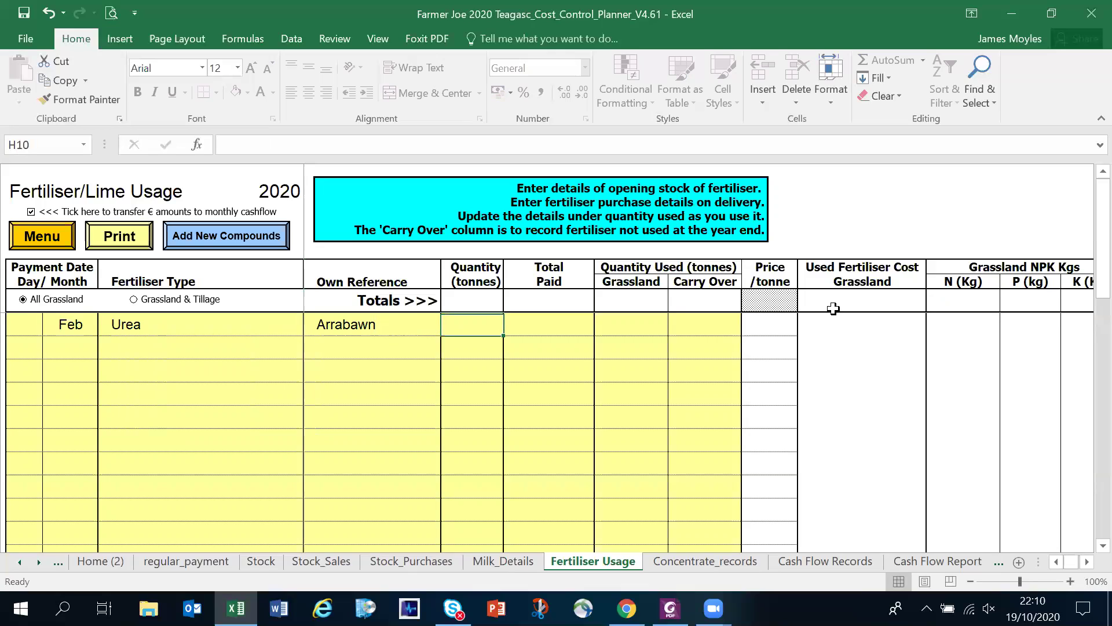
# Step: Enter a quantity of 4 tonnes and a total paid of 1460 for the Urea purchase
pyautogui.write('4')
pyautogui.press('Tab')
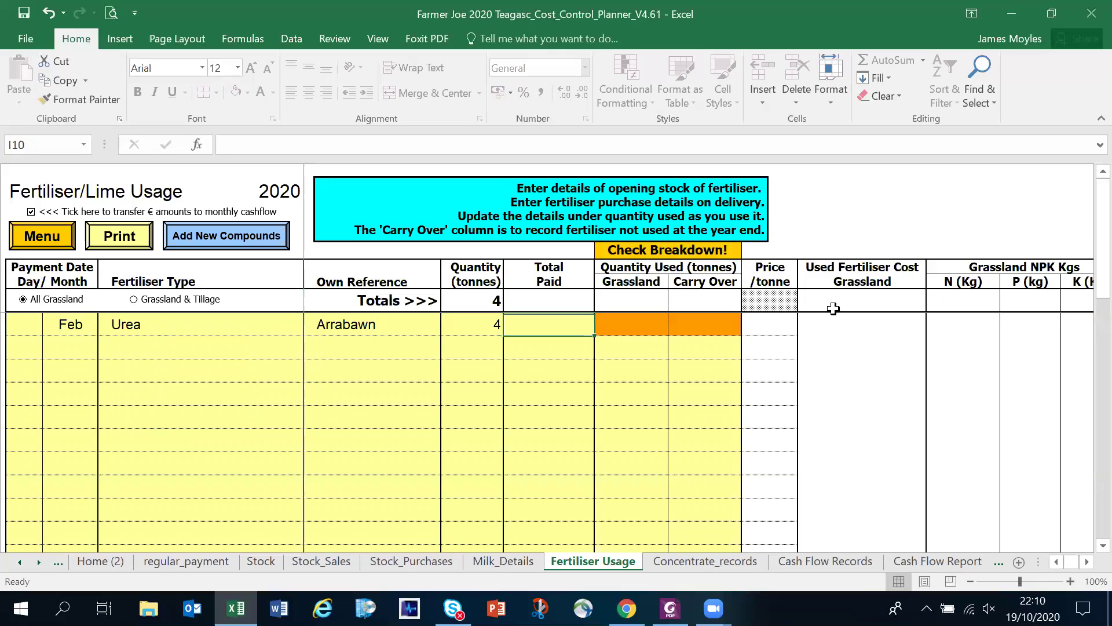
pyautogui.write('1460')
pyautogui.press('Tab')
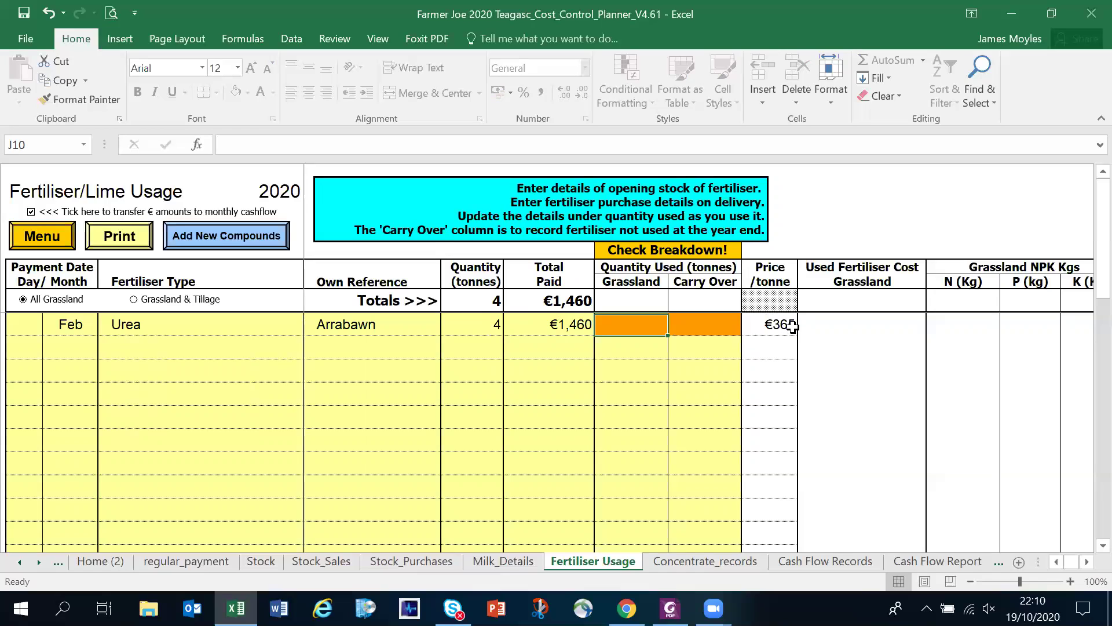
# Step: Record 4 tonnes of the Urea as used on grassland, and check its used fertiliser cost and nitrogen kilograms
pyautogui.click(580, 325)
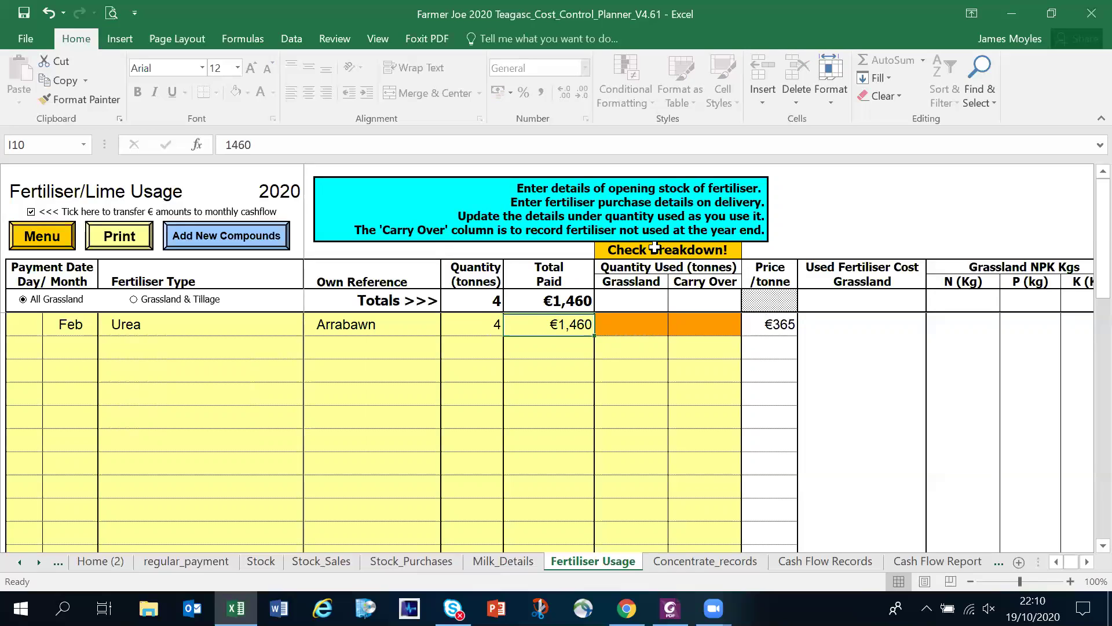
pyautogui.click(632, 325)
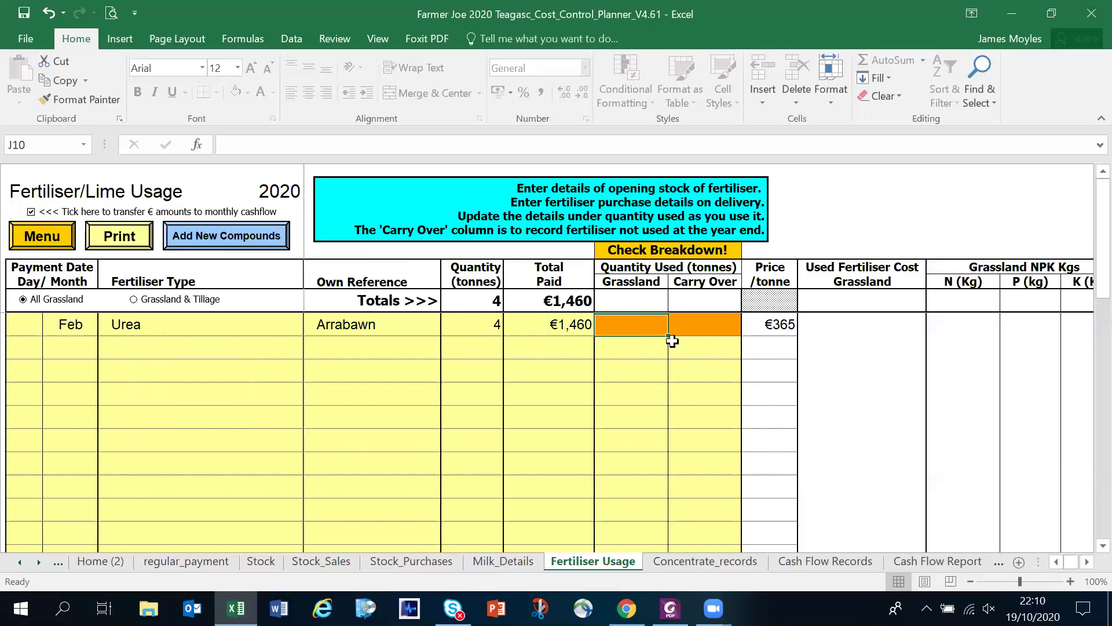
pyautogui.click(640, 345)
pyautogui.click(641, 324)
pyautogui.write('4')
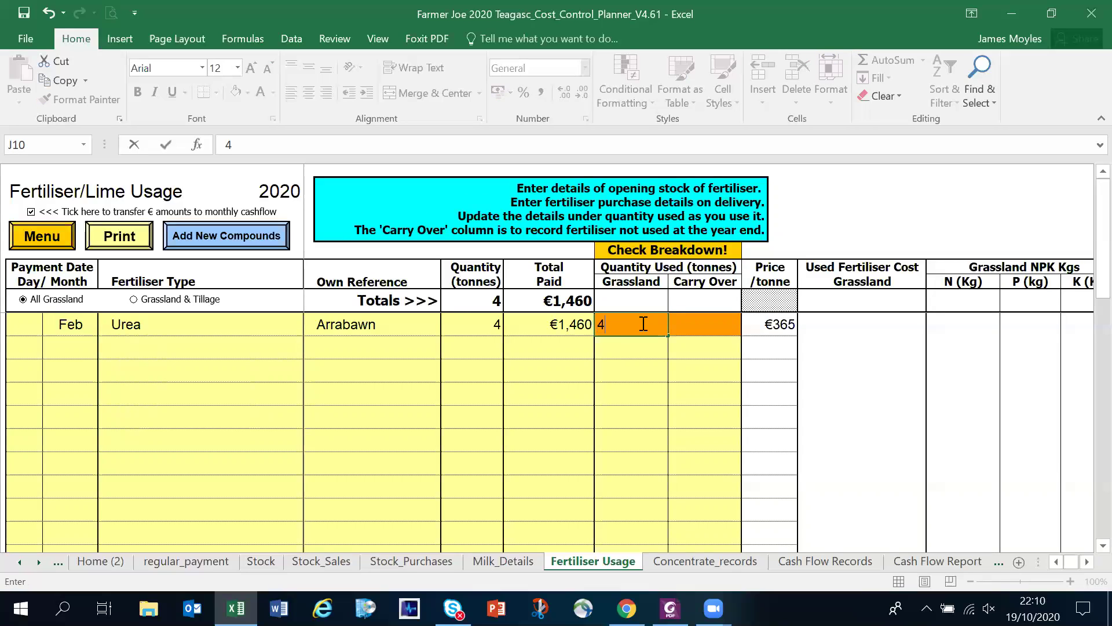
pyautogui.press('Return')
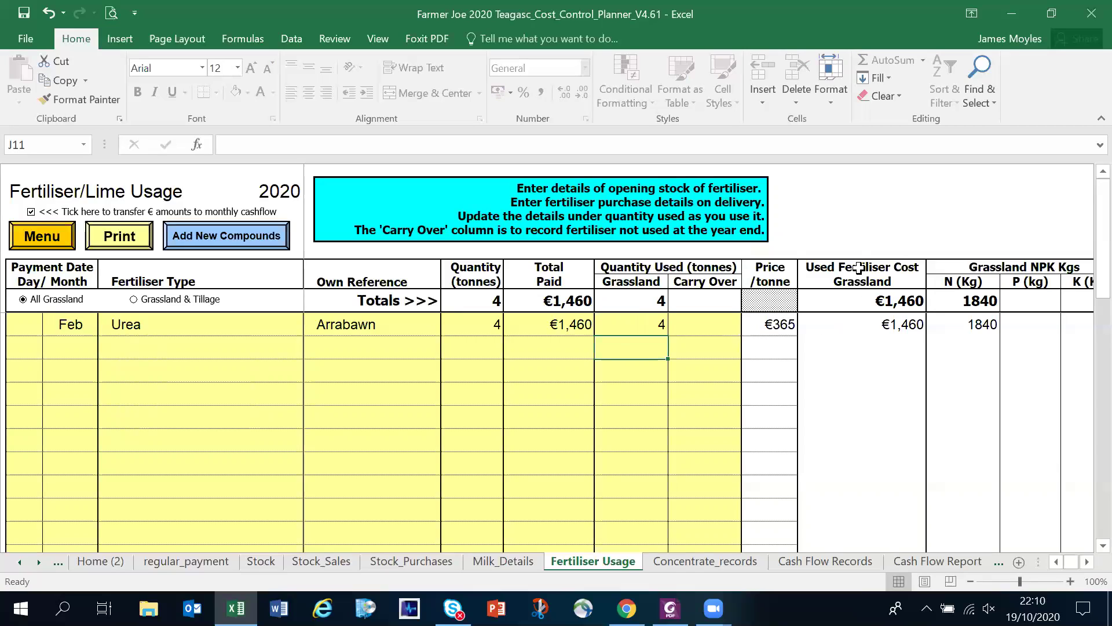
pyautogui.click(910, 328)
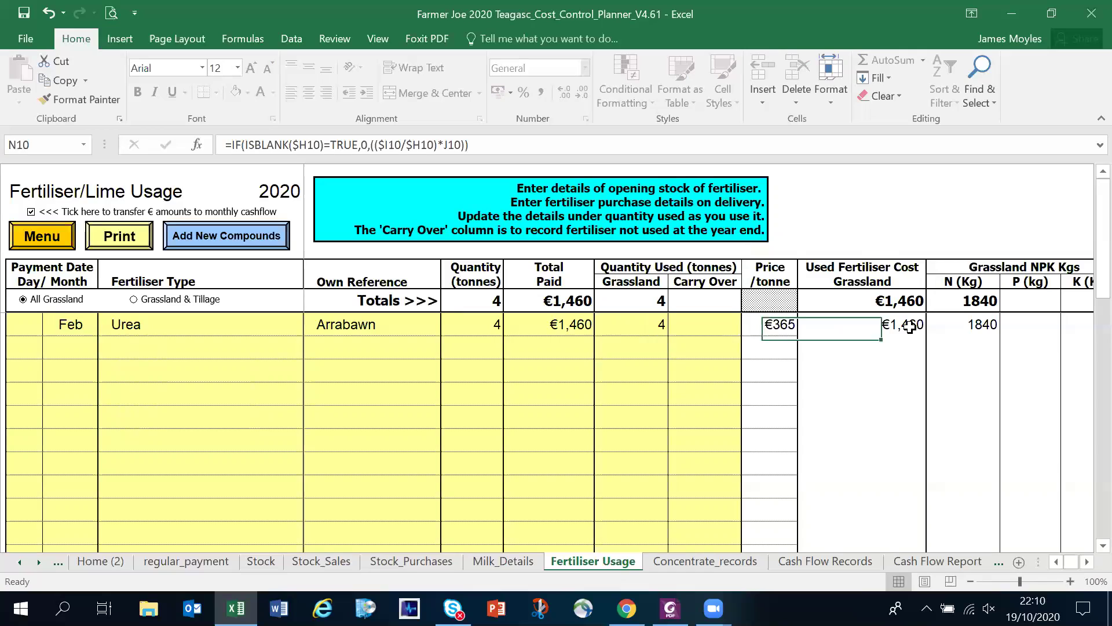
pyautogui.click(980, 326)
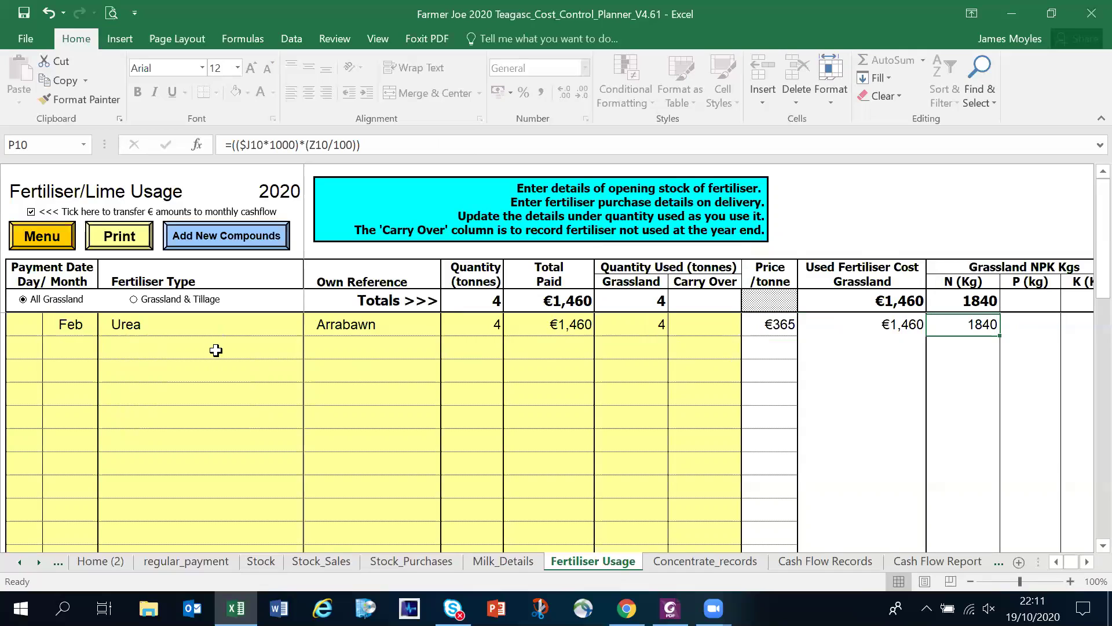
# Step: Set the second fertiliser row's payment month to Mar and its type to 18-6-12
pyautogui.click(62, 346)
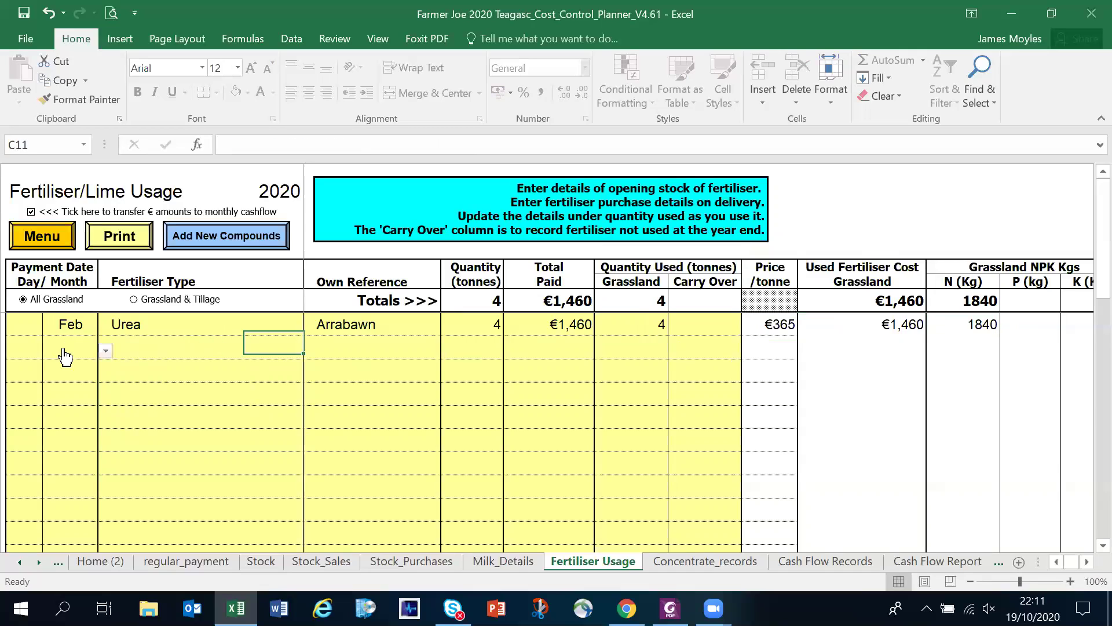
pyautogui.click(105, 351)
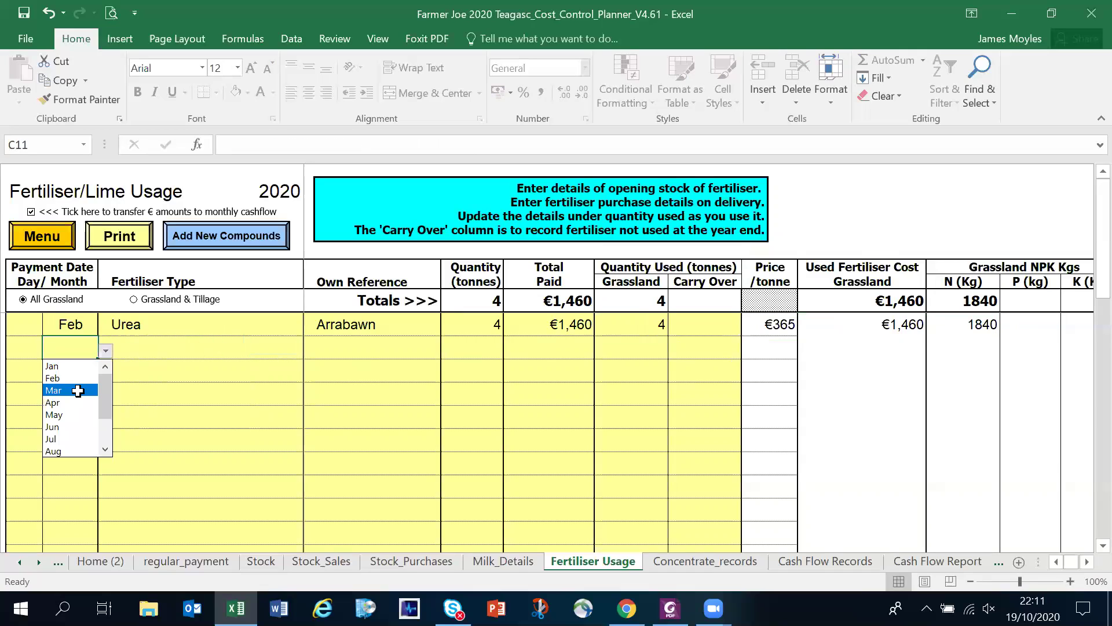
pyautogui.click(82, 389)
pyautogui.click(162, 354)
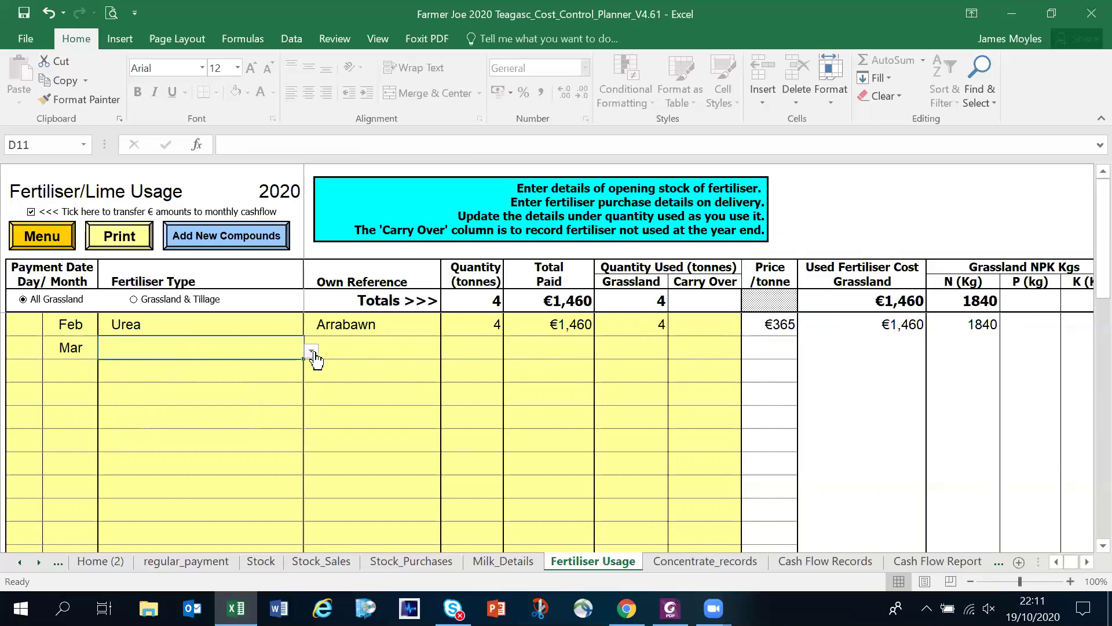
pyautogui.click(312, 351)
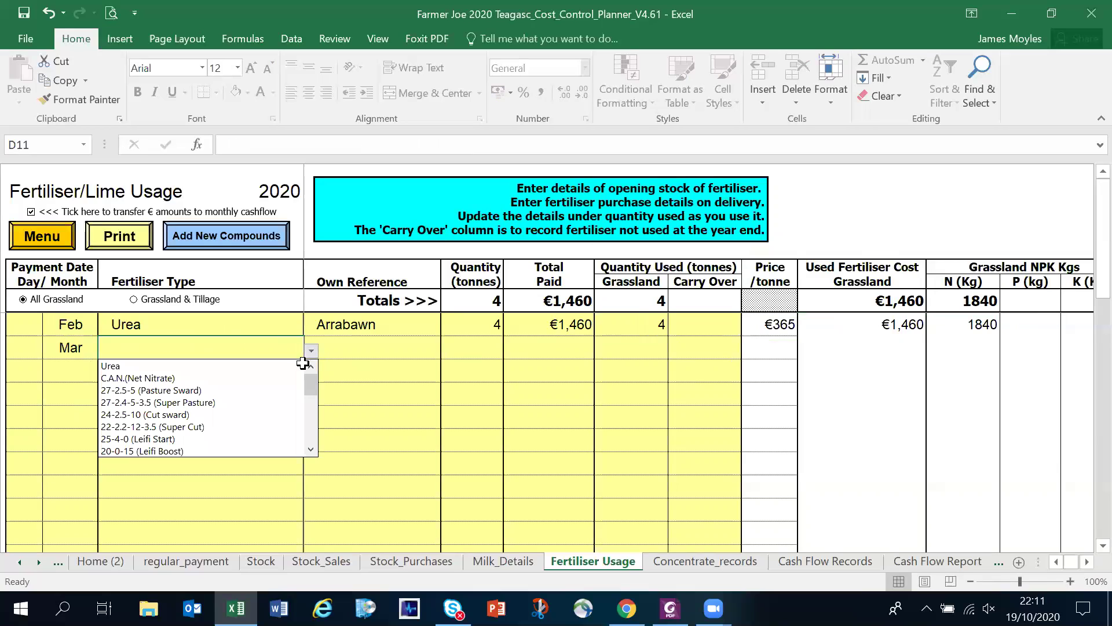
pyautogui.click(312, 450)
pyautogui.click(311, 450)
pyautogui.click(311, 450)
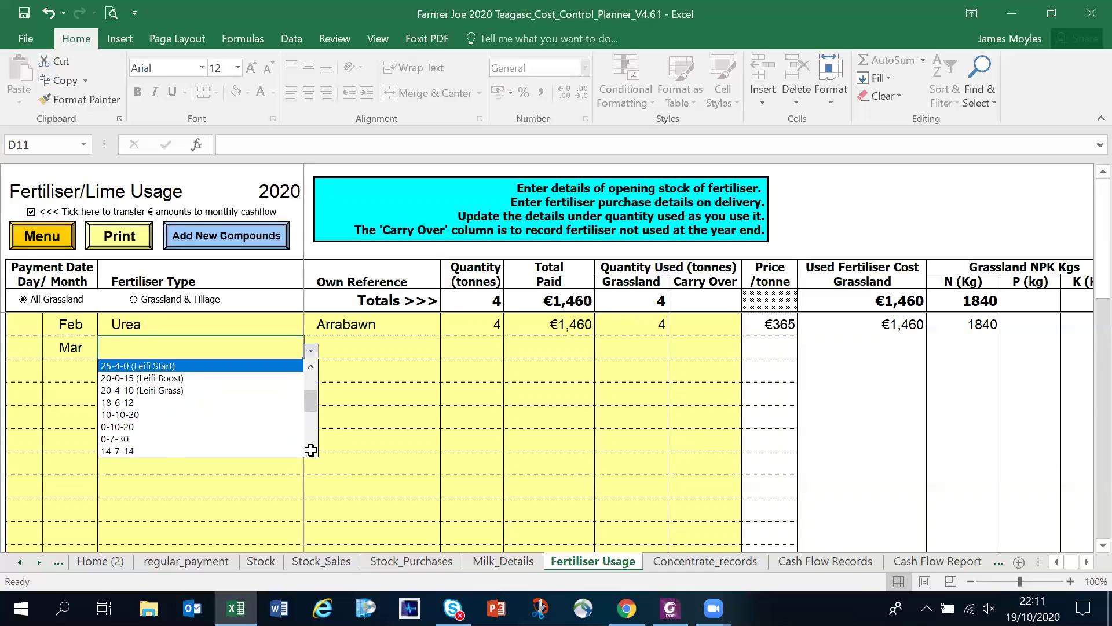
pyautogui.click(199, 401)
# Step: Enter Lakelands as the 18-6-12 purchase's own reference and 6 tonnes as its quantity
pyautogui.click(337, 344)
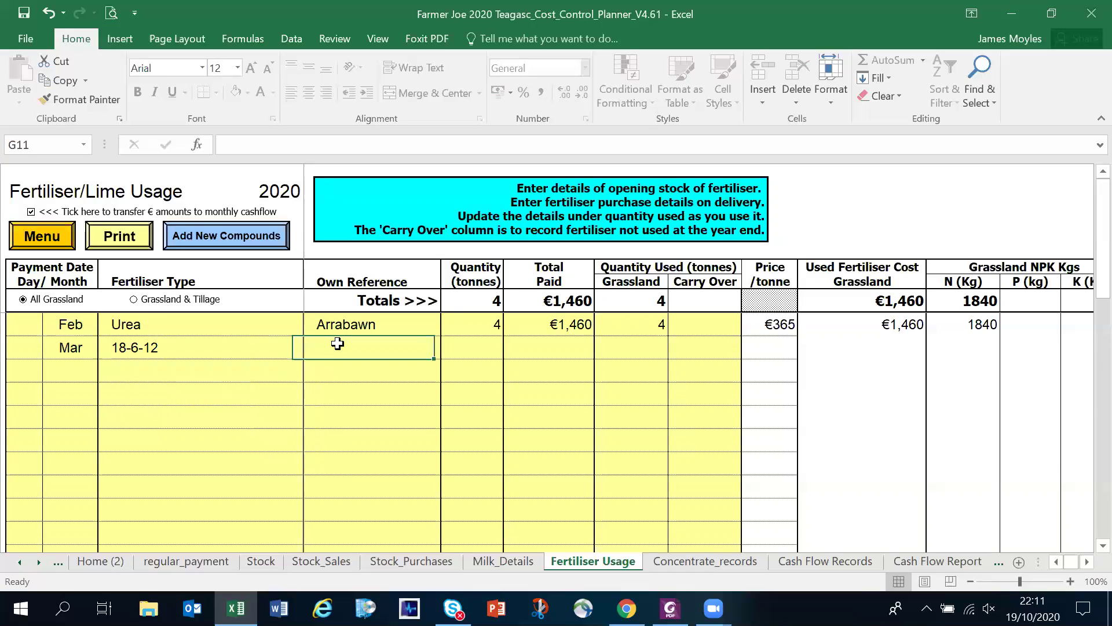
pyautogui.write('La')
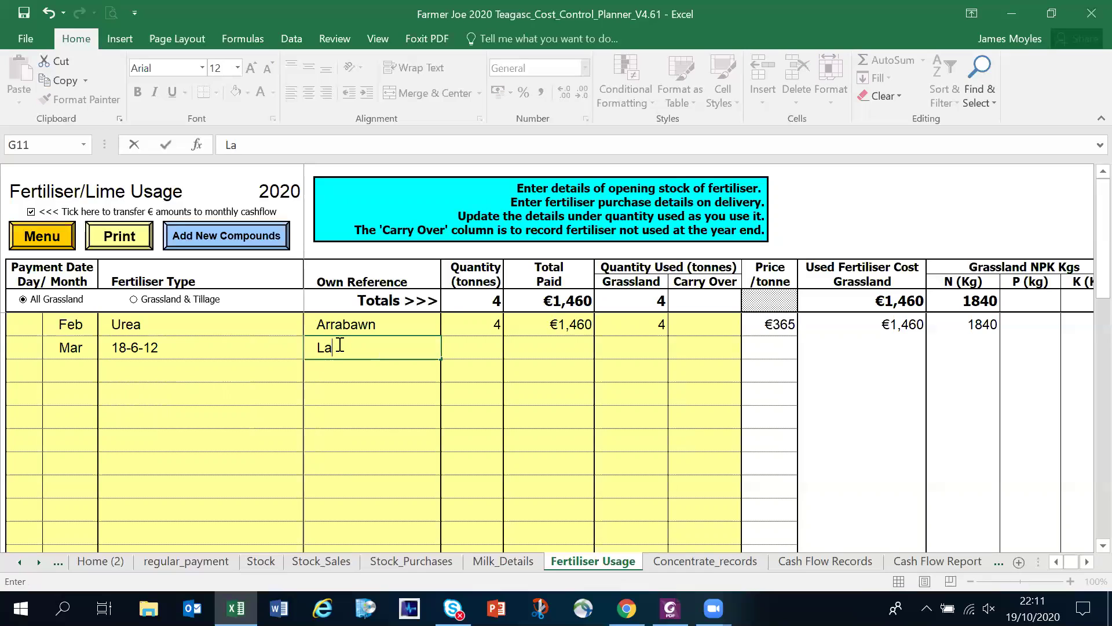
pyautogui.write('kelands')
pyautogui.press('Tab')
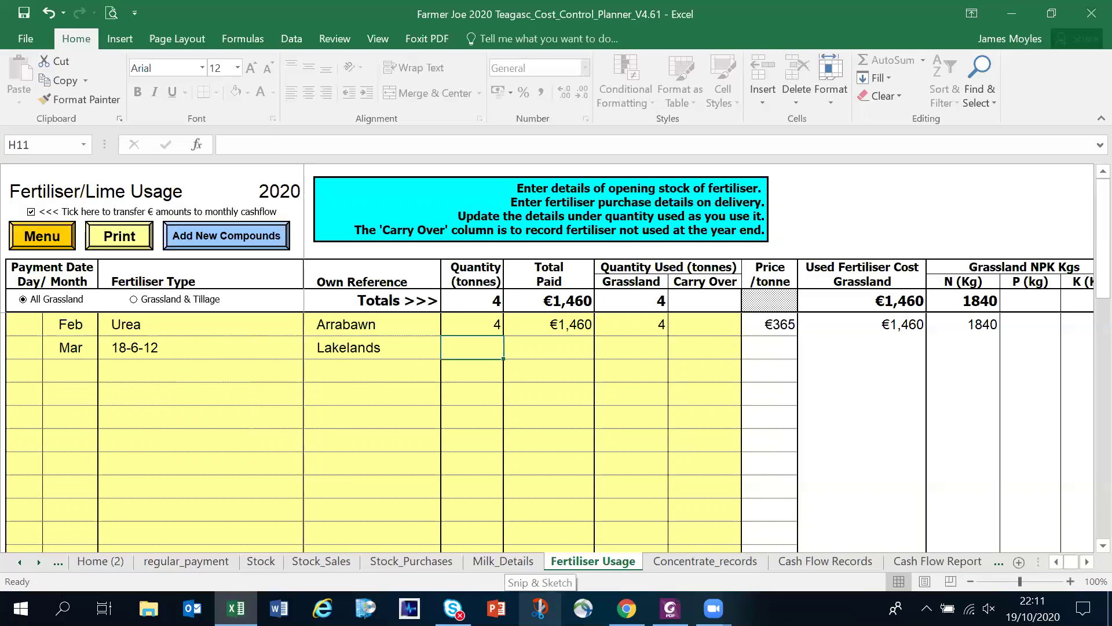
pyautogui.write('4')
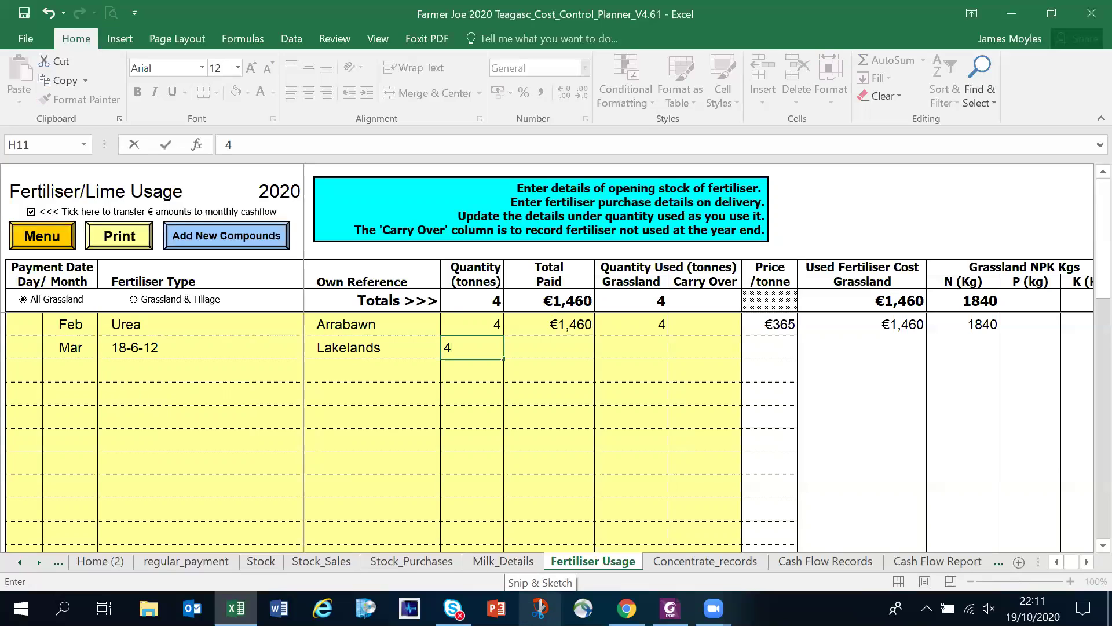
pyautogui.press('Tab')
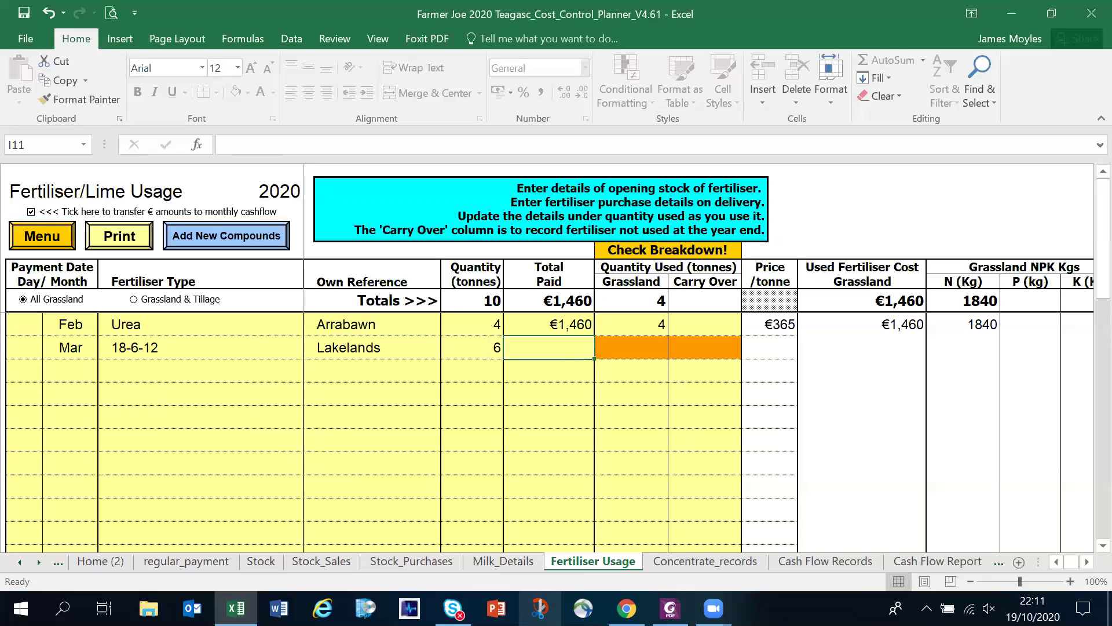
# Step: Enter a total paid of 2280 for the 18-6-12 purchase and record 6 tonnes used on grassland
pyautogui.write('2280')
pyautogui.press('Tab')
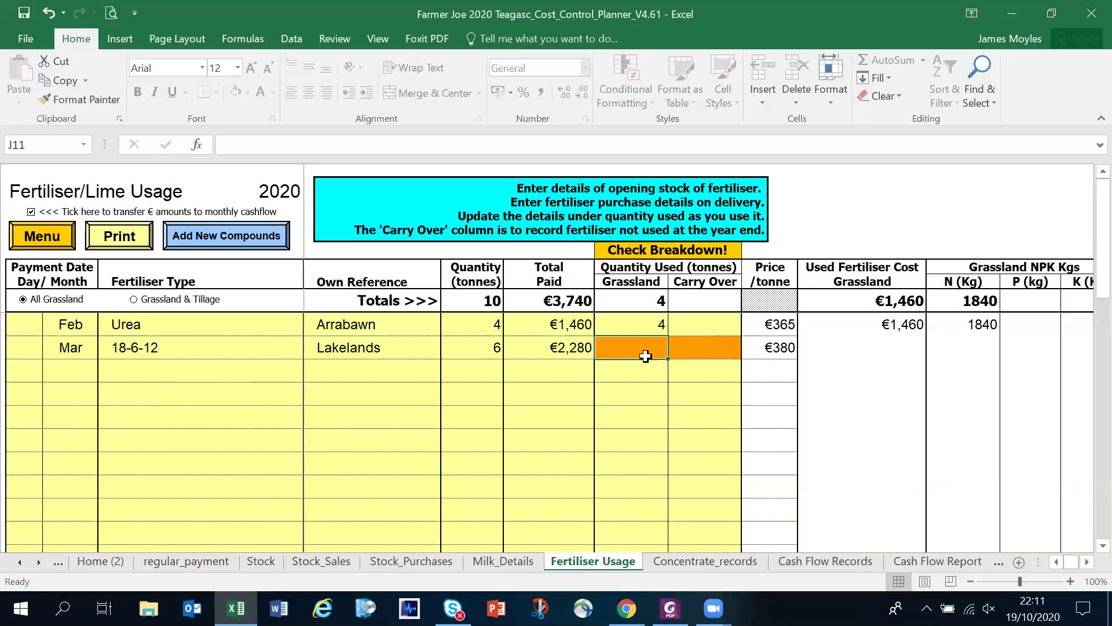
pyautogui.write('6')
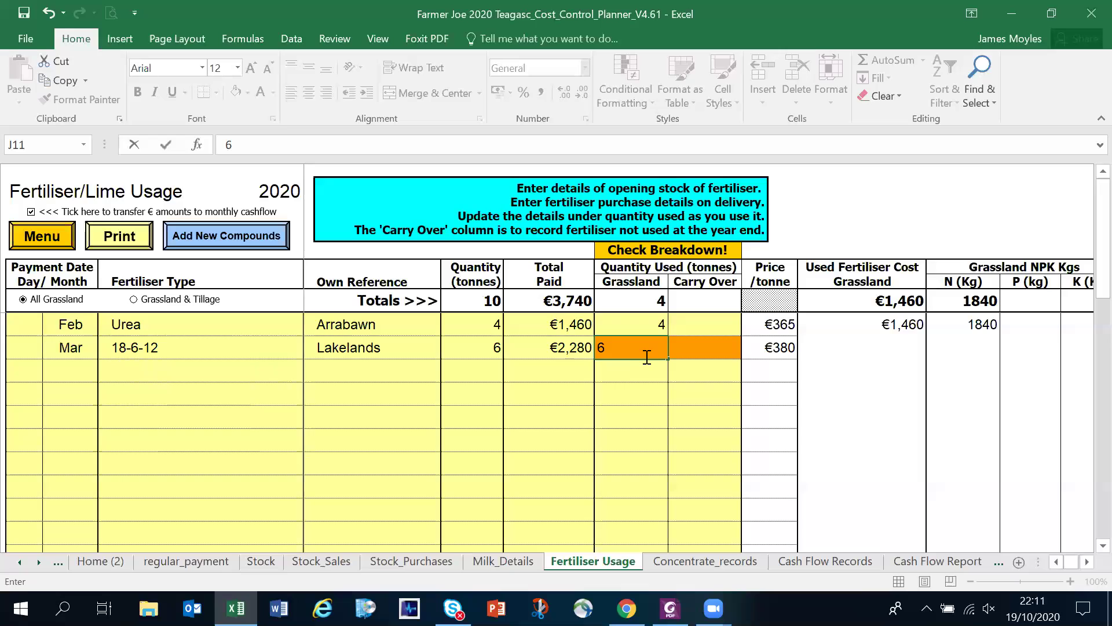
pyautogui.press('Return')
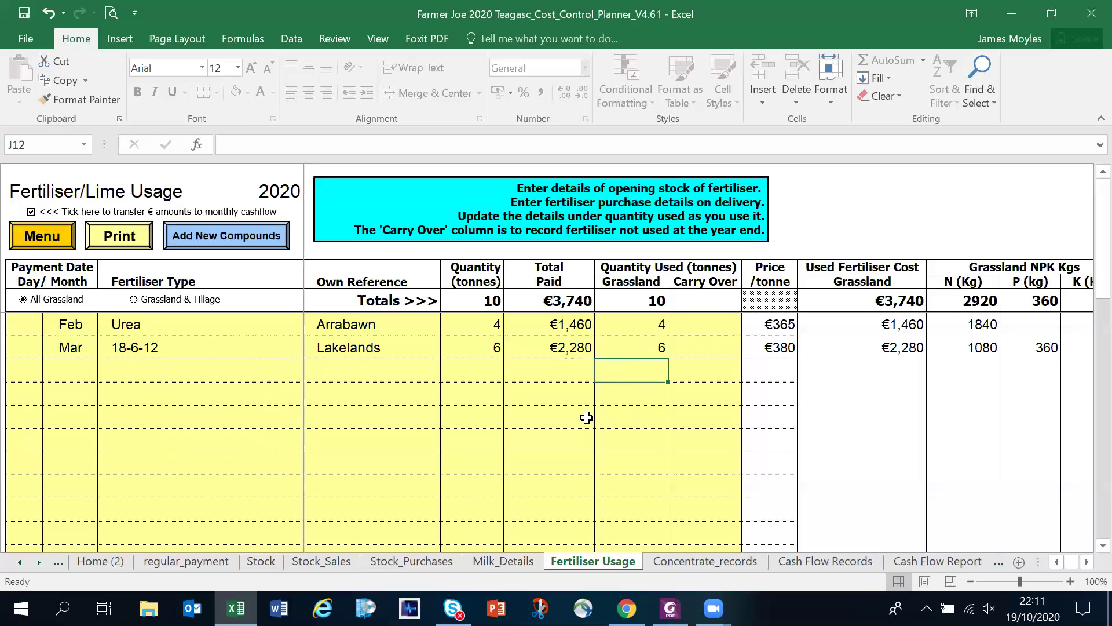
# Step: Set the third fertiliser row's type to C.A.N.(Net Nitrate) and its own reference to Lakelands
pyautogui.click(193, 374)
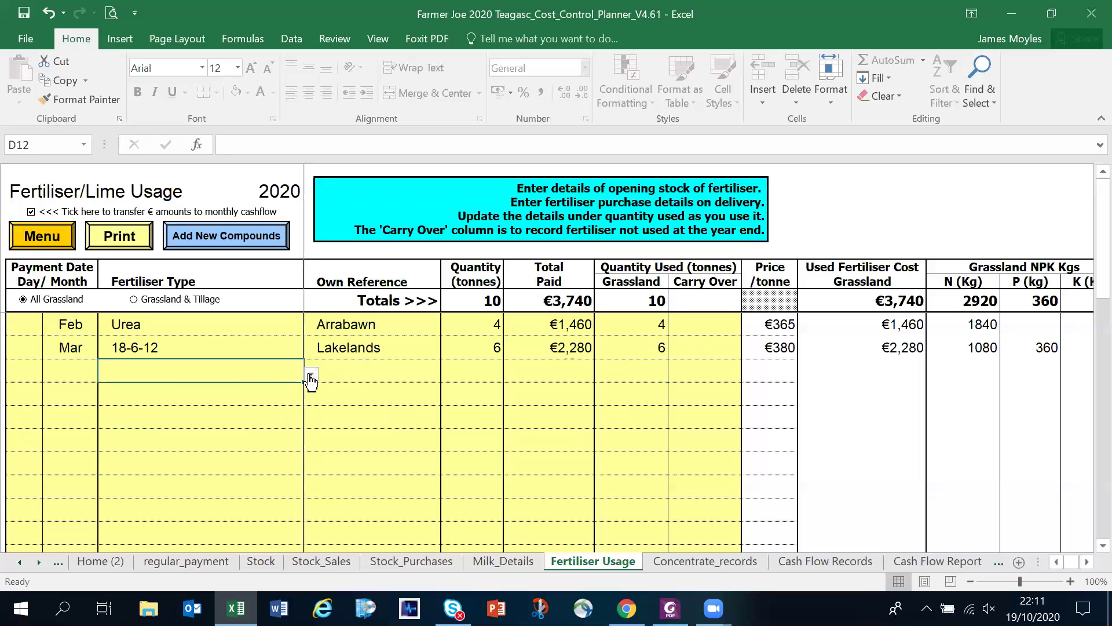
pyautogui.click(311, 374)
pyautogui.click(278, 401)
pyautogui.click(405, 374)
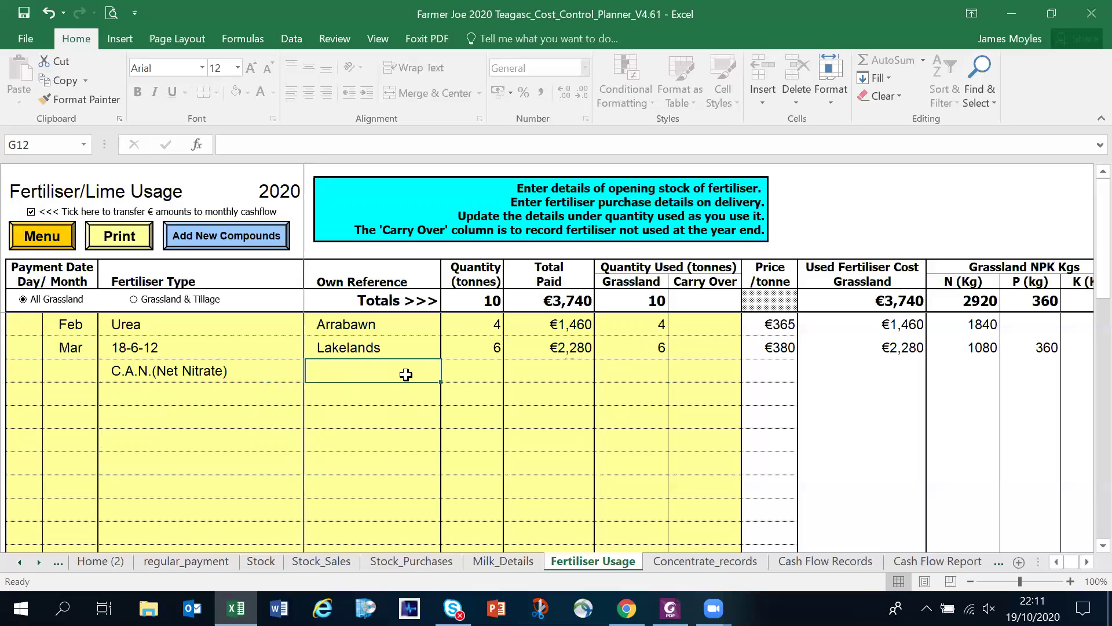
pyautogui.write('L')
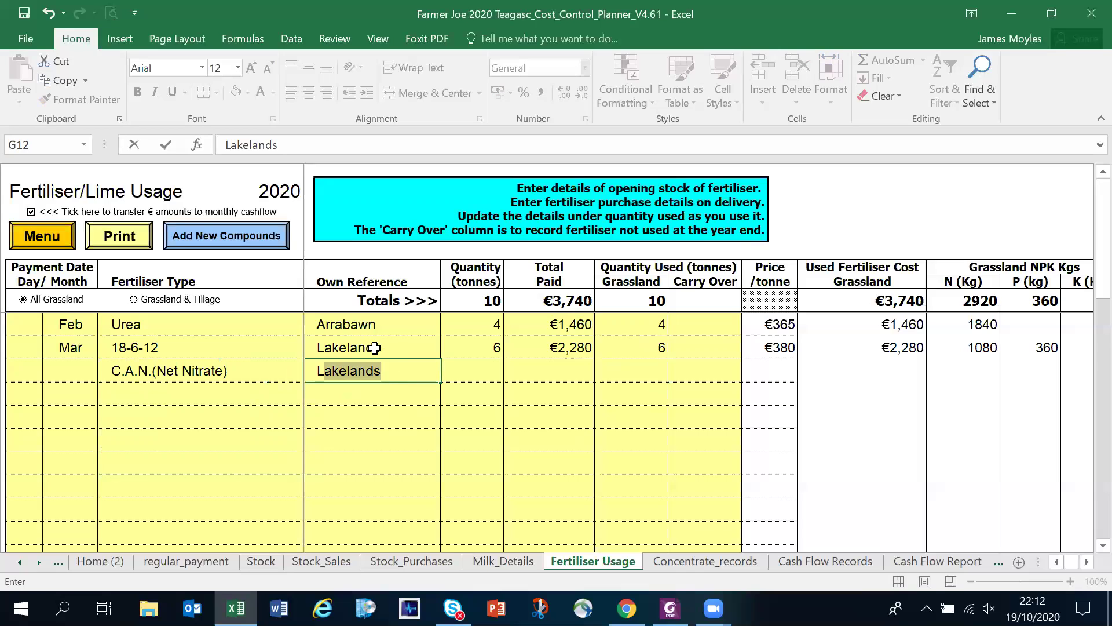
# Step: Enter a quantity of 10 tonnes and a total paid of 2750 for the C.A.N. purchase
pyautogui.click(474, 371)
pyautogui.write('10')
pyautogui.press('Tab')
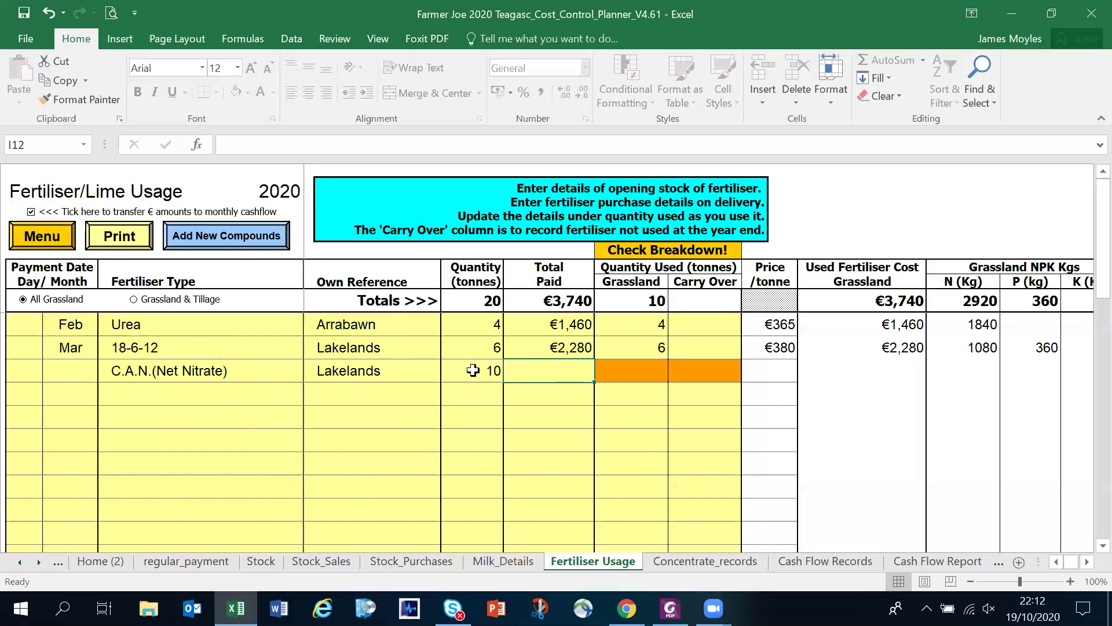
pyautogui.write('2750')
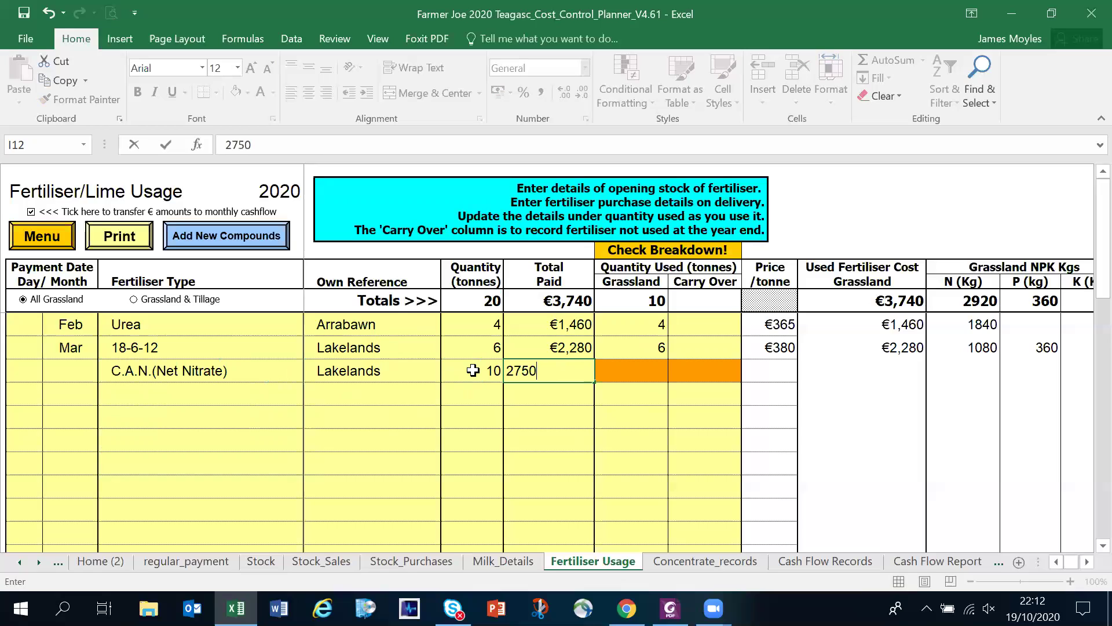
pyautogui.press('Return')
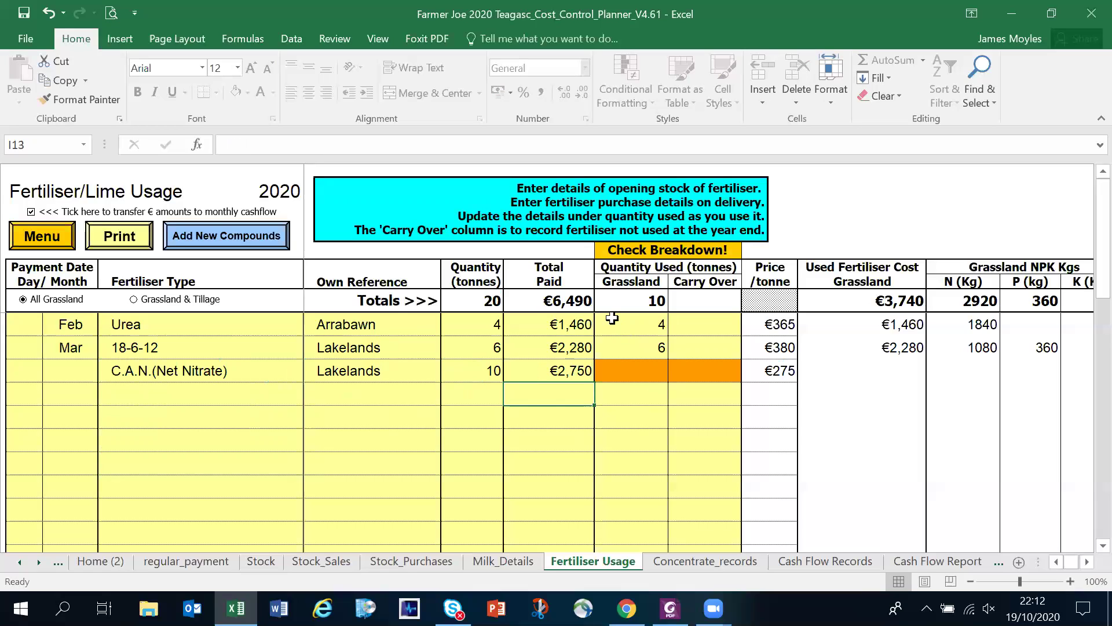
# Step: Split the C.A.N. quantity into 8 tonnes used on grassland and 2 tonnes carried over
pyautogui.click(635, 369)
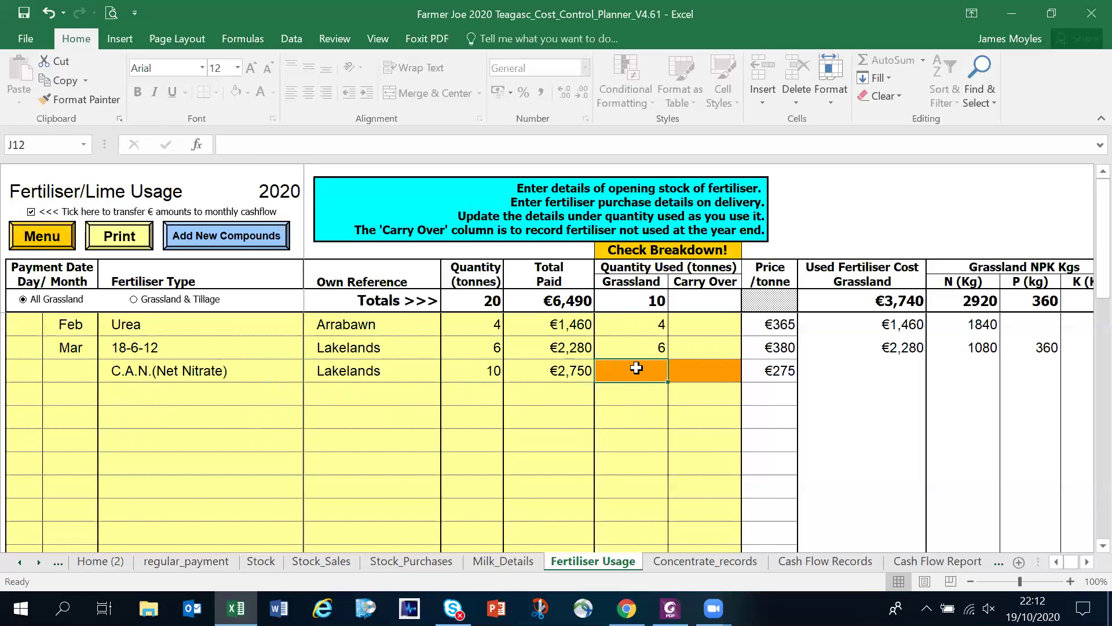
pyautogui.write('8')
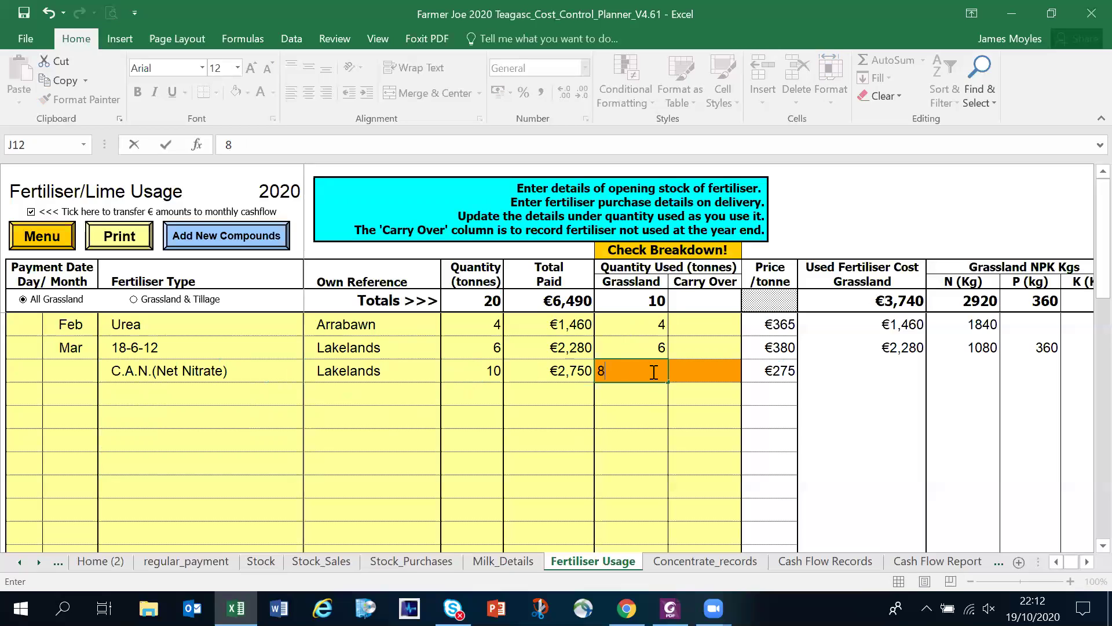
pyautogui.click(687, 369)
pyautogui.write('2')
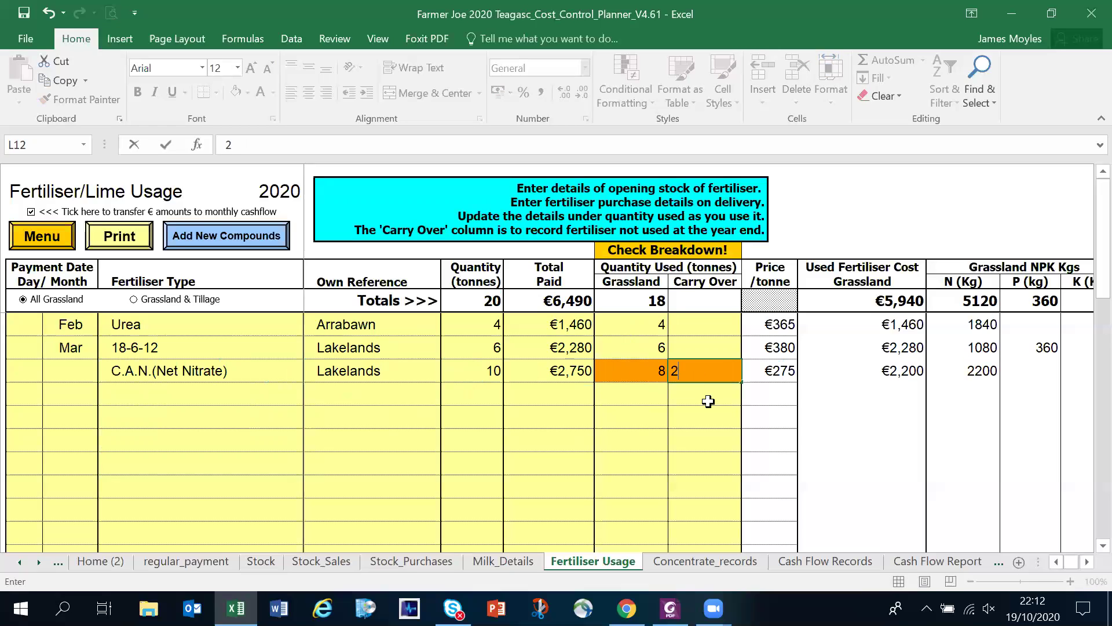
pyautogui.press('Return')
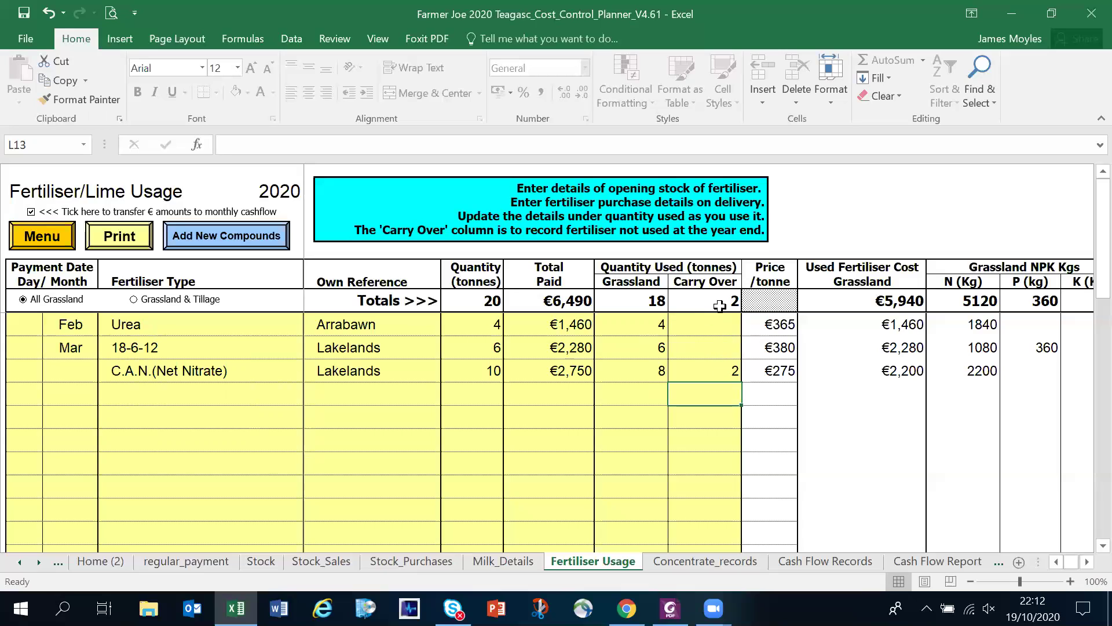
# Step: Set the C.A.N. quantity used on grassland to 10 tonnes and clear its carry-over amount
pyautogui.click(650, 372)
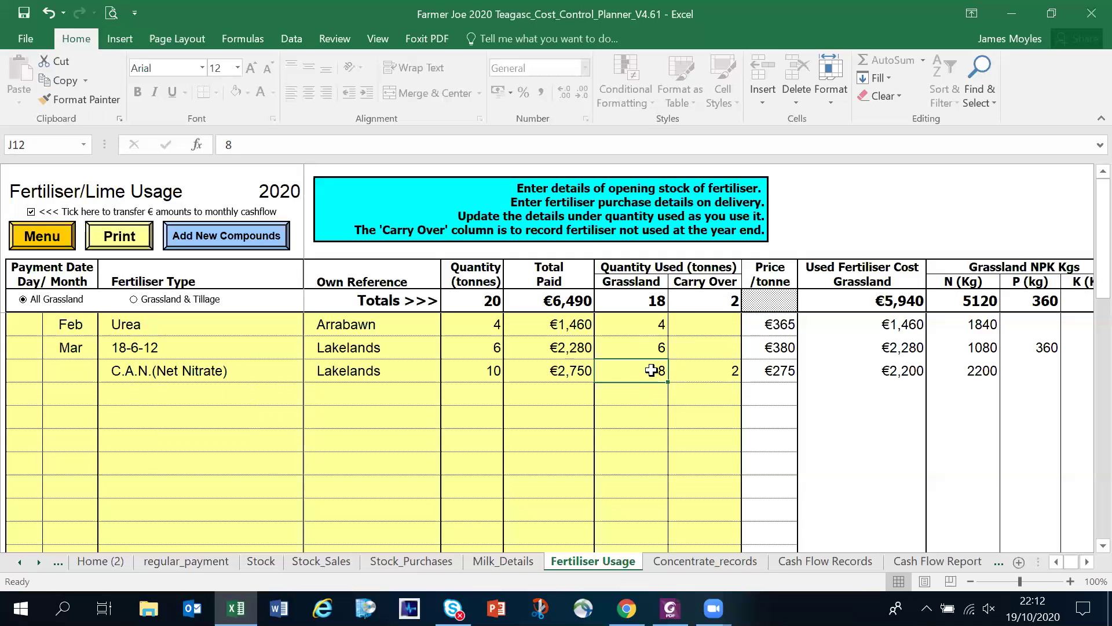
pyautogui.write('10')
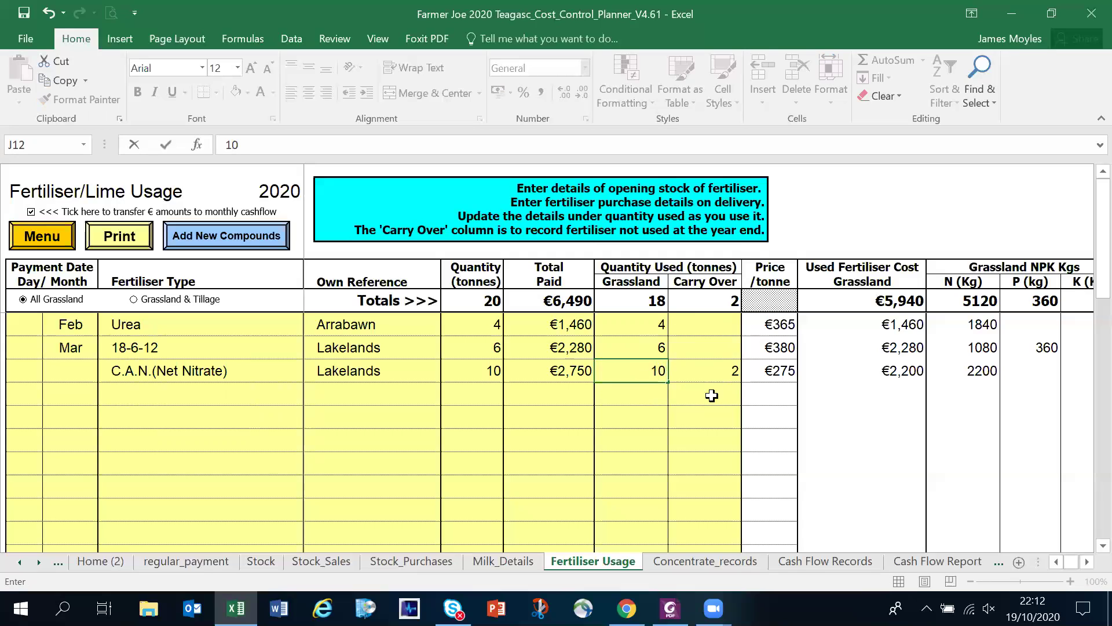
pyautogui.click(717, 377)
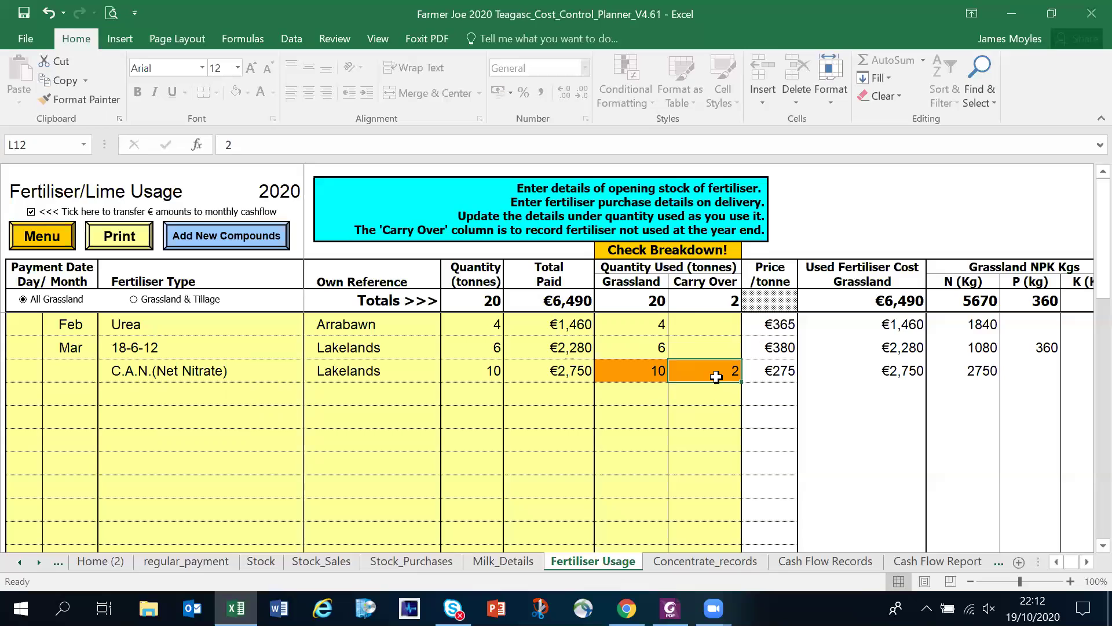
pyautogui.press('Delete')
pyautogui.click(693, 412)
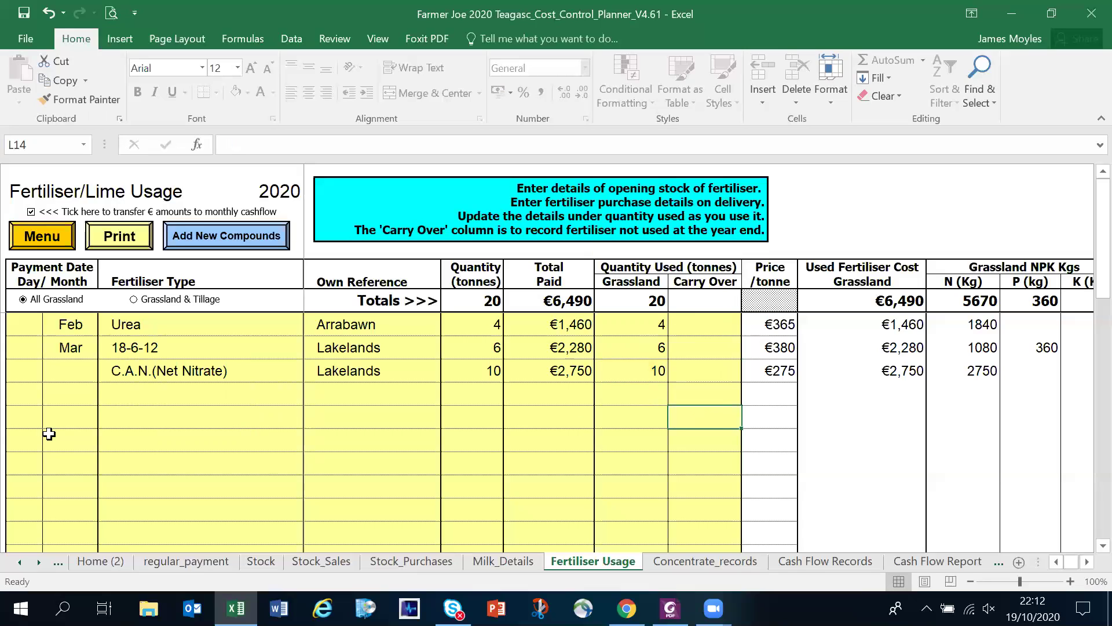
# Step: Set the C.A.N. row's payment month to Mar
pyautogui.click(77, 371)
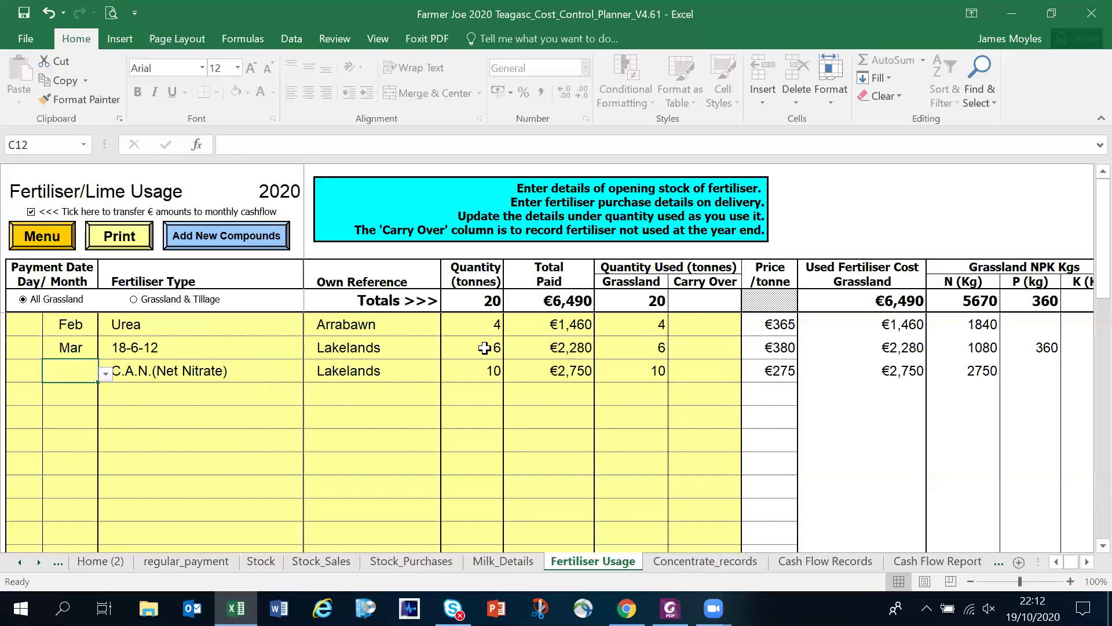
pyautogui.click(105, 373)
pyautogui.click(82, 414)
pyautogui.click(152, 413)
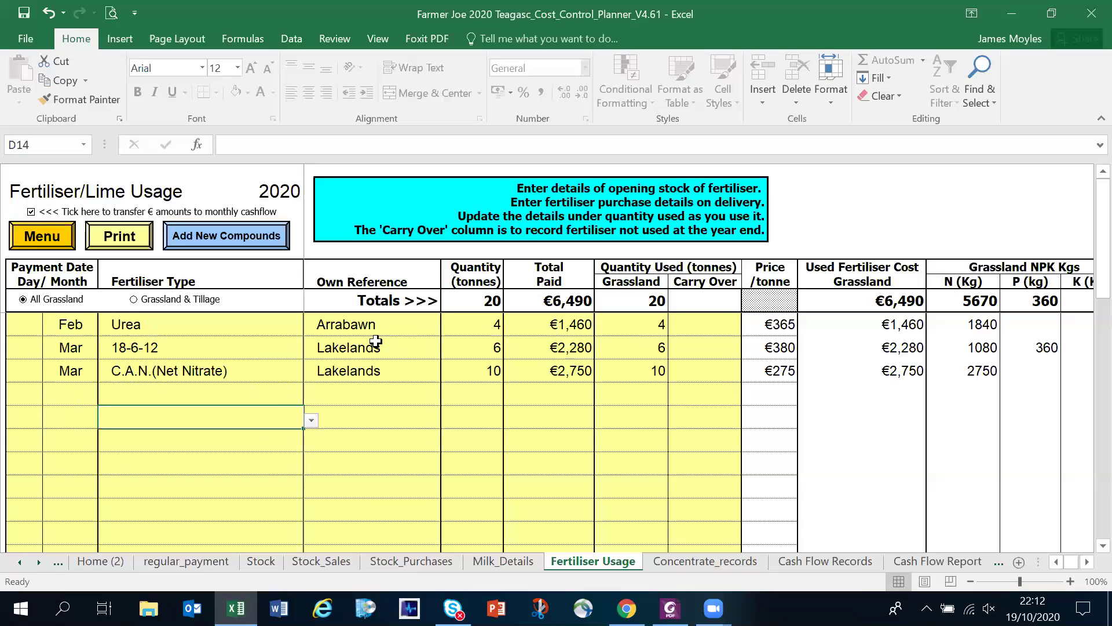
# Step: Switch the fertiliser usage sheet to Grassland & Tillage and view the added tillage columns
pyautogui.click(134, 300)
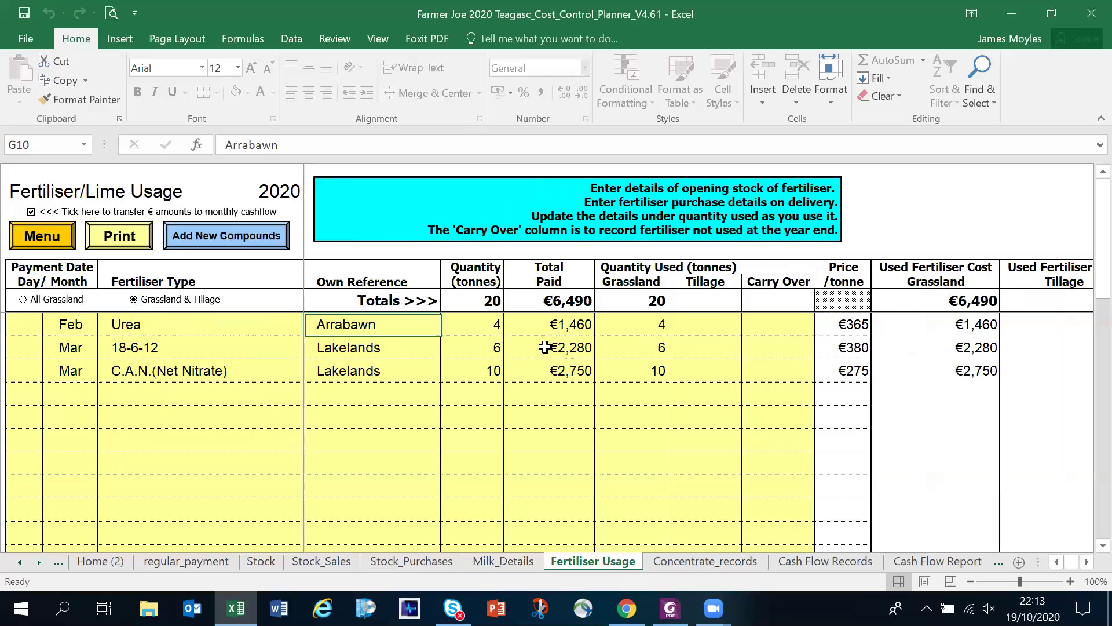
pyautogui.click(699, 282)
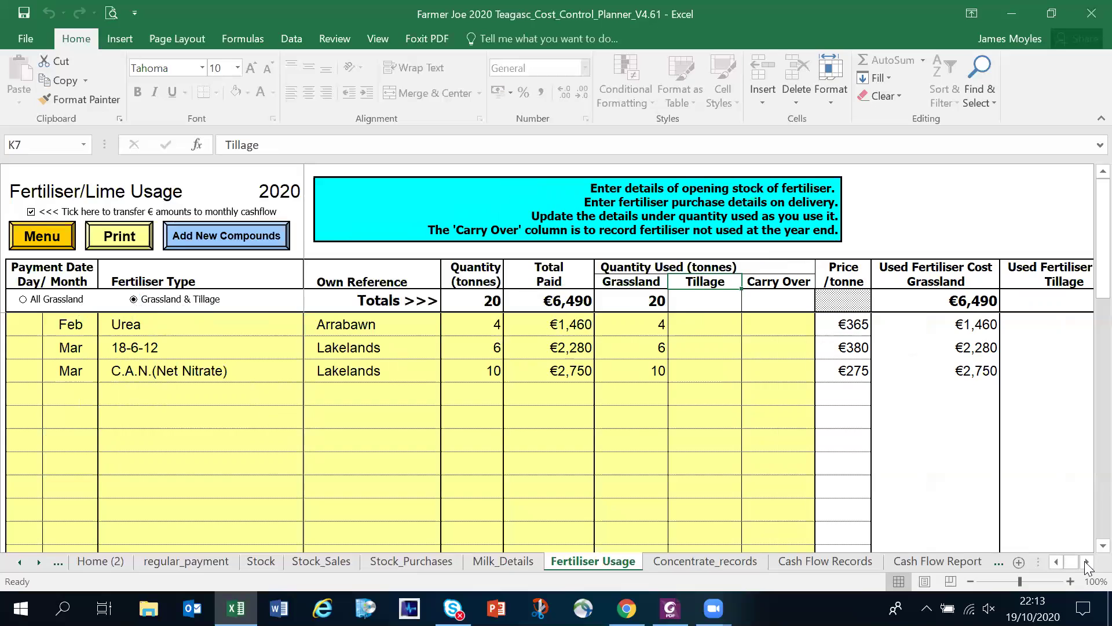
pyautogui.click(1086, 561)
pyautogui.click(1086, 562)
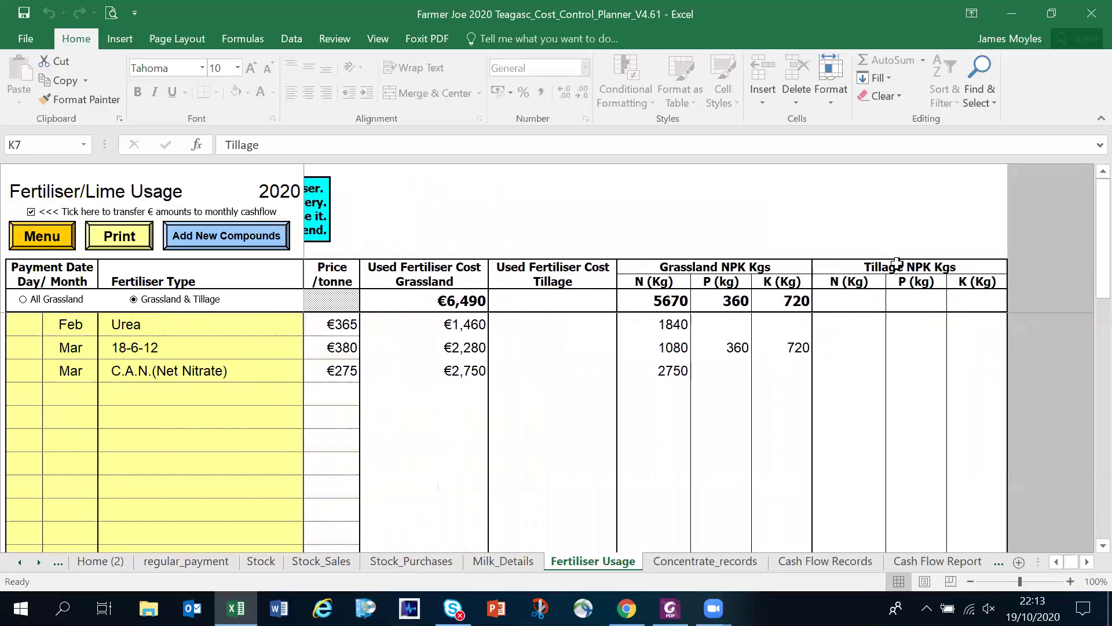
pyautogui.click(1055, 562)
pyautogui.click(1054, 562)
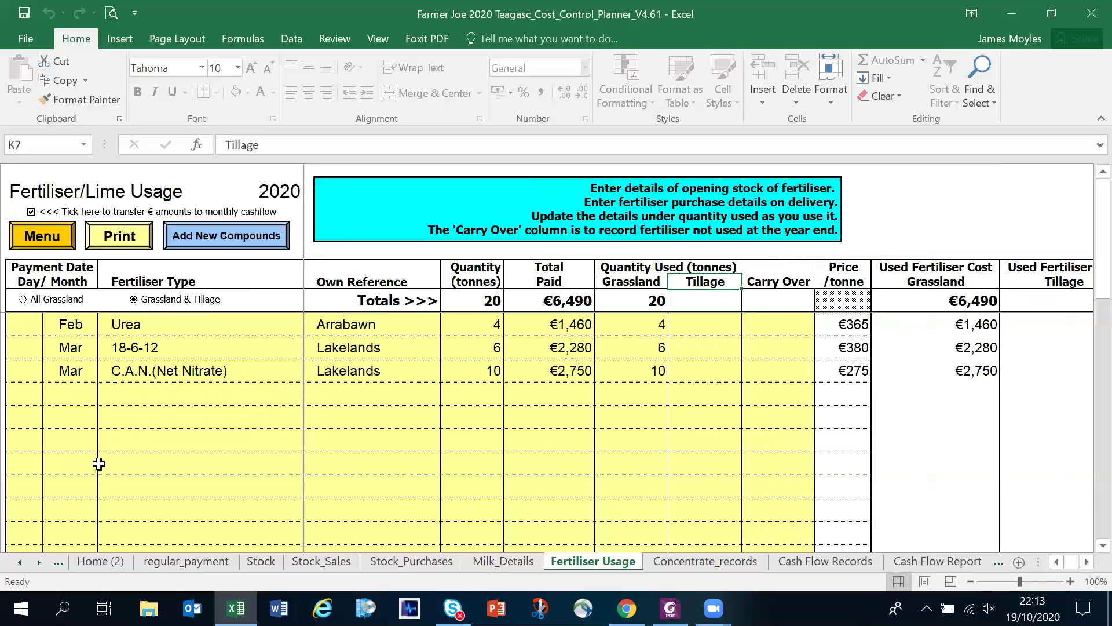
# Step: Split the C.A.N. quantity used into 5 tonnes on grassland and 5 tonnes on tillage
pyautogui.click(491, 372)
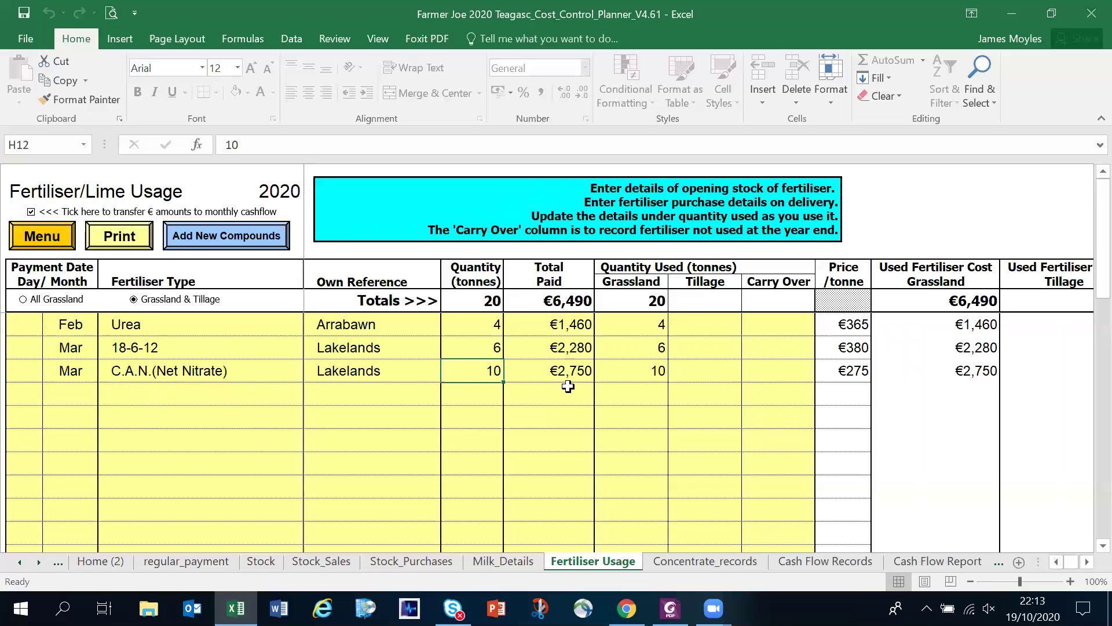
pyautogui.write('5')
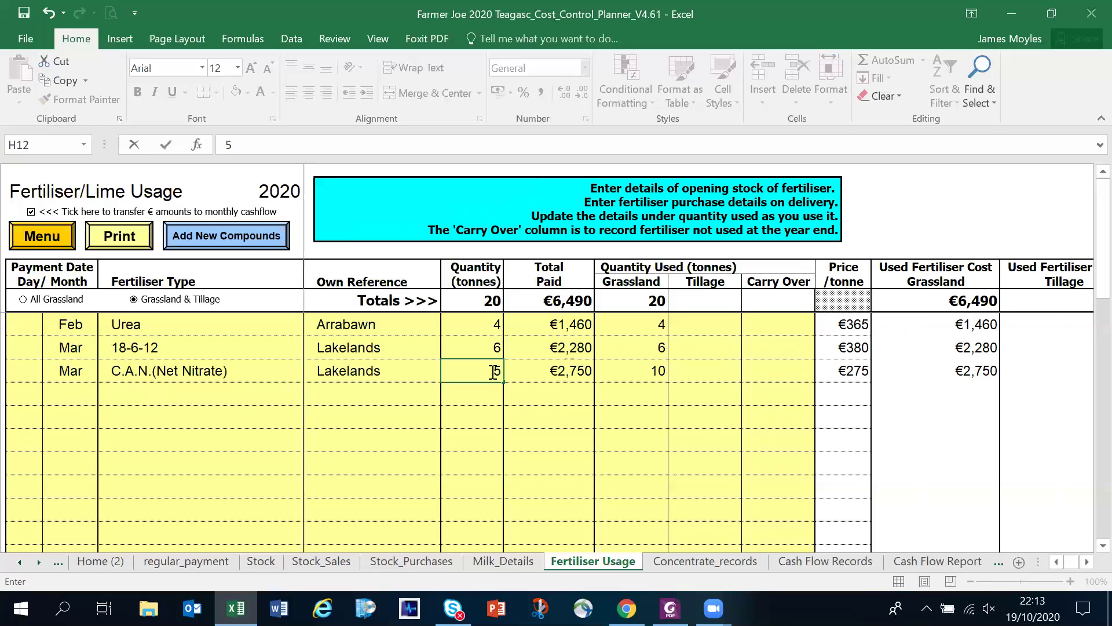
pyautogui.click(657, 376)
pyautogui.write('5')
pyautogui.click(698, 370)
pyautogui.write('5')
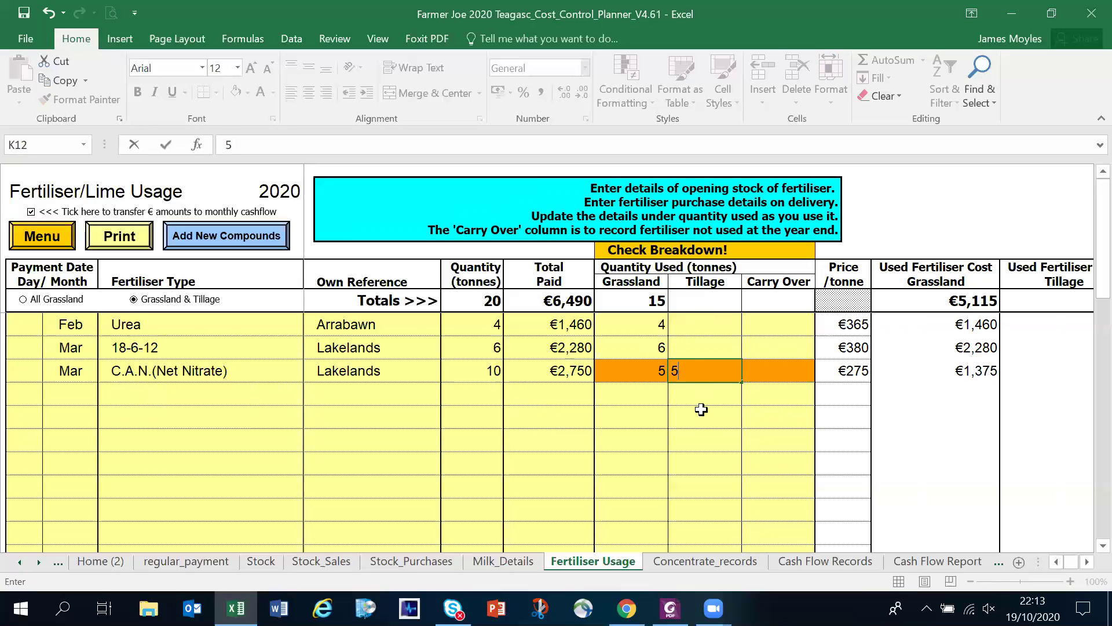
pyautogui.click(701, 410)
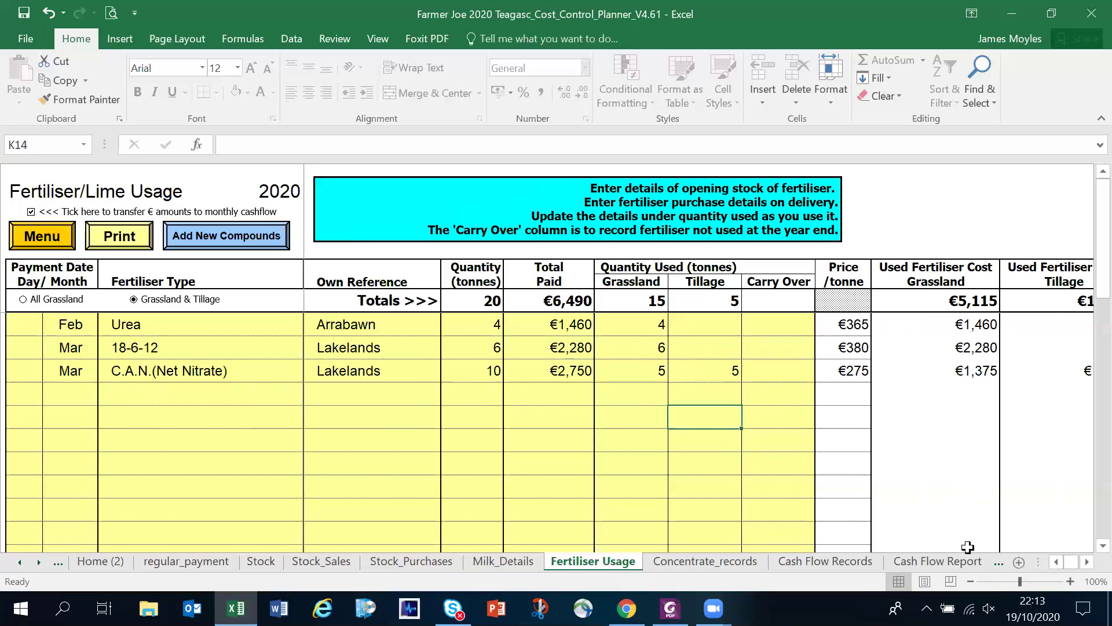
# Step: Examine the used fertiliser cost and NPK totals for grassland and for tillage
pyautogui.click(1086, 562)
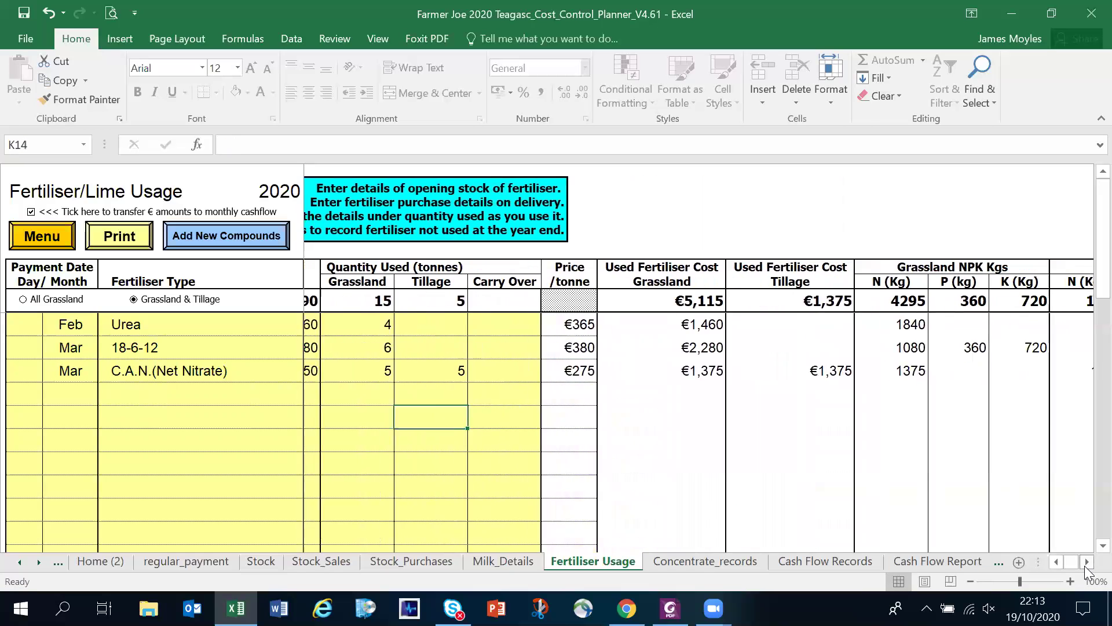
pyautogui.click(1086, 562)
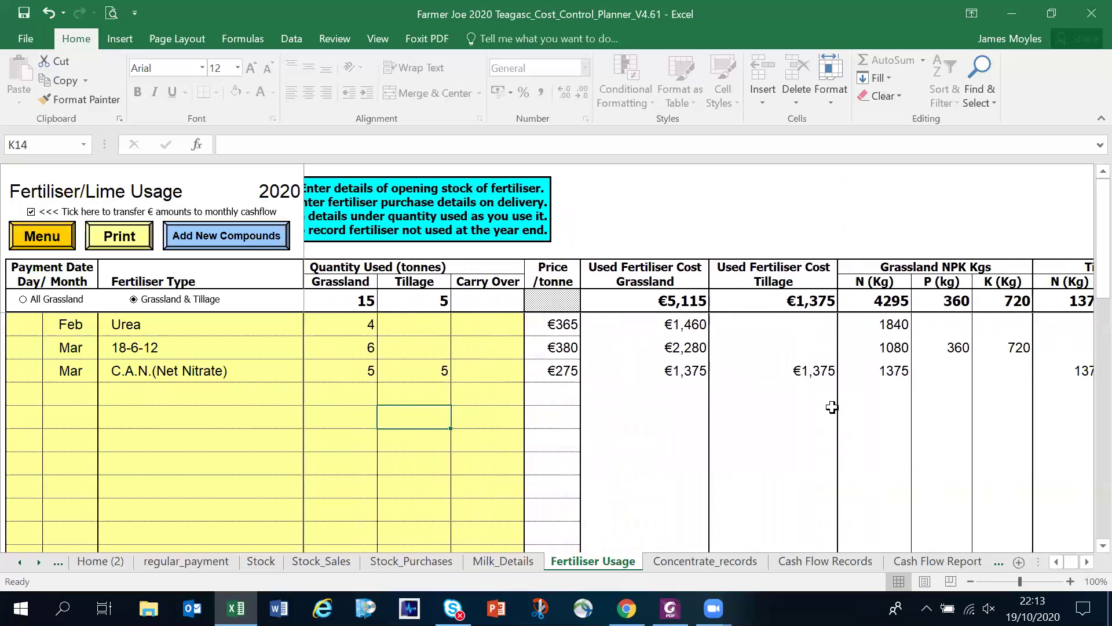
pyautogui.click(675, 302)
pyautogui.click(768, 297)
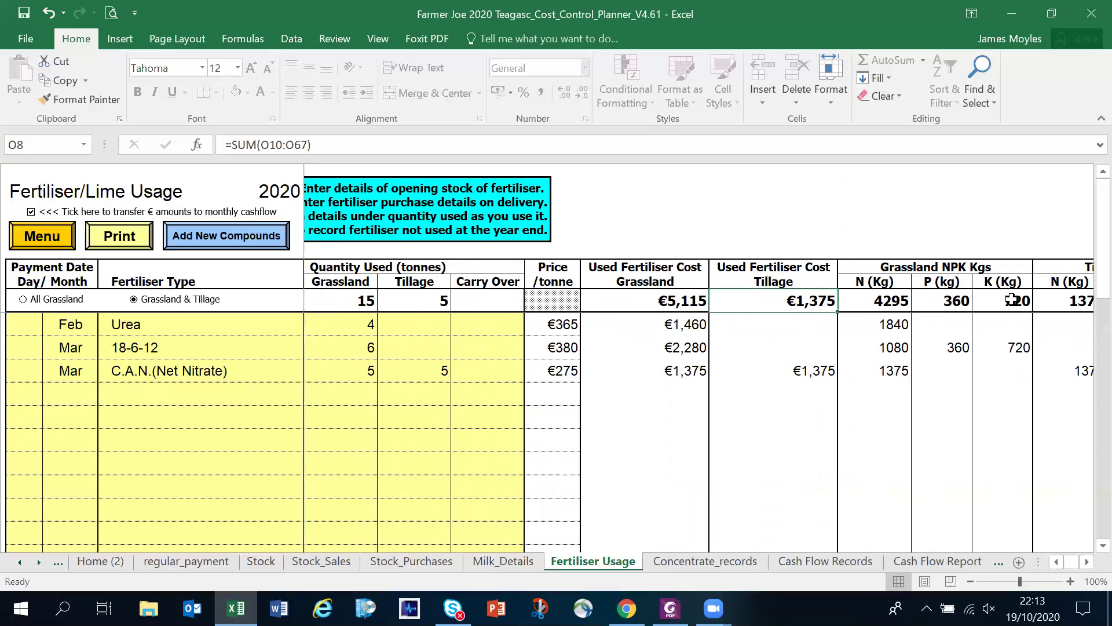
pyautogui.moveTo(884, 300); pyautogui.dragTo(993, 302)
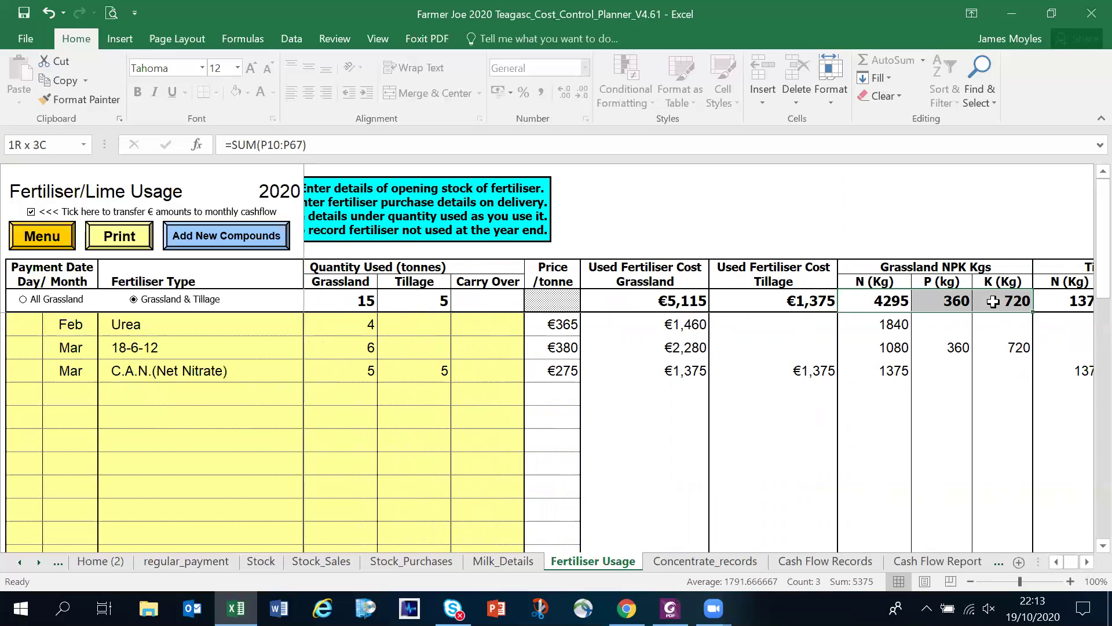
pyautogui.click(1087, 562)
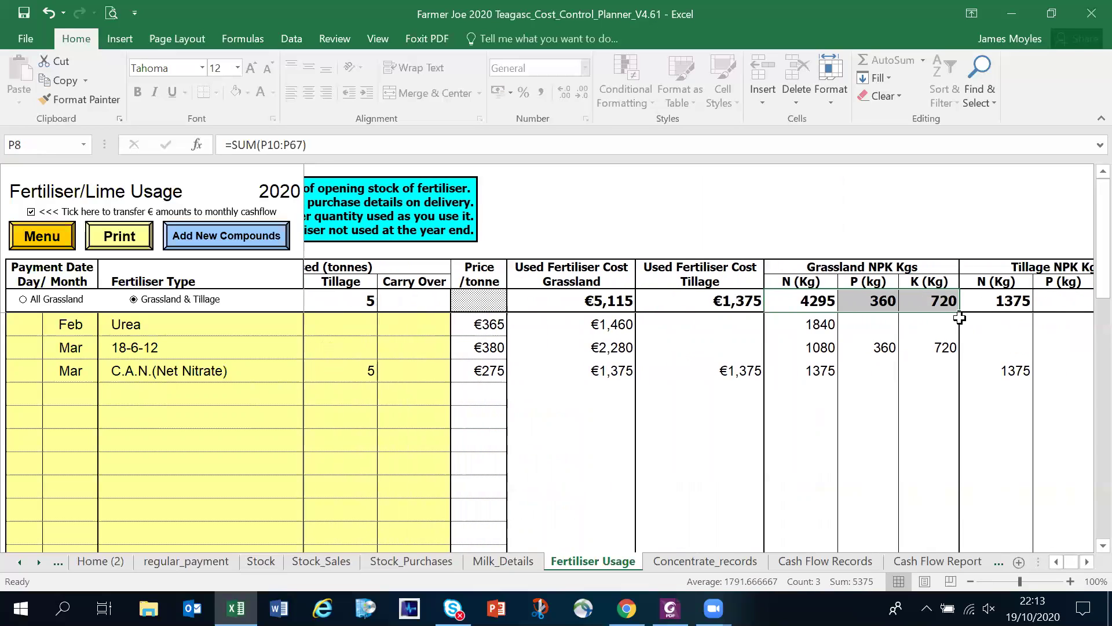
pyautogui.moveTo(999, 298)
pyautogui.mouseDown()
pyautogui.moveTo(1090, 294)
pyautogui.moveTo(980, 297)
pyautogui.mouseUp()
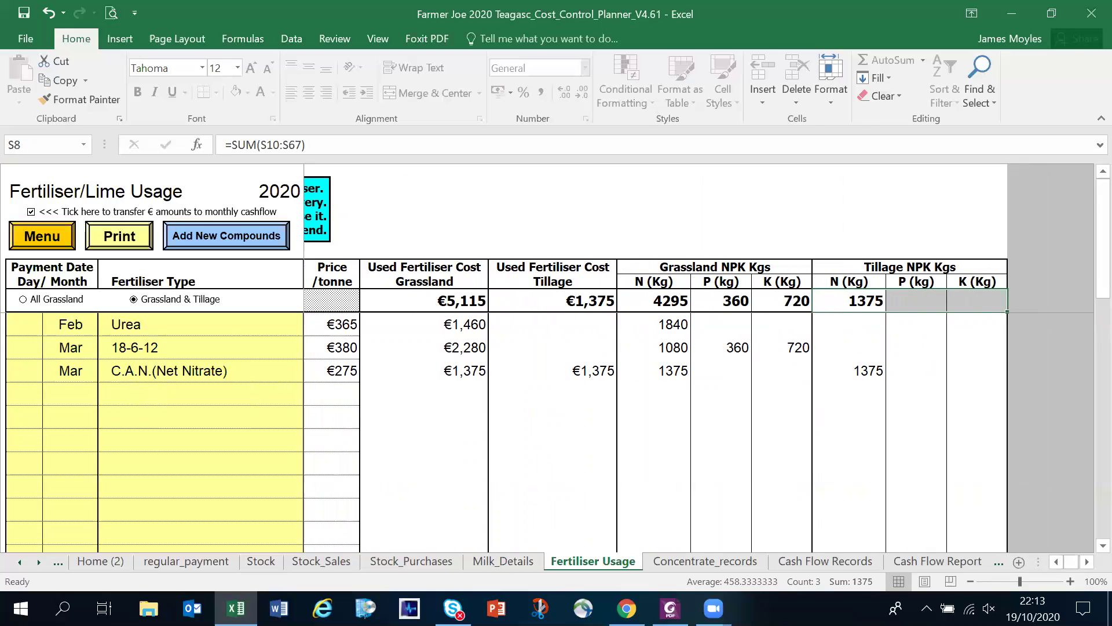
pyautogui.moveTo(1057, 562); pyautogui.dragTo(1057, 563)
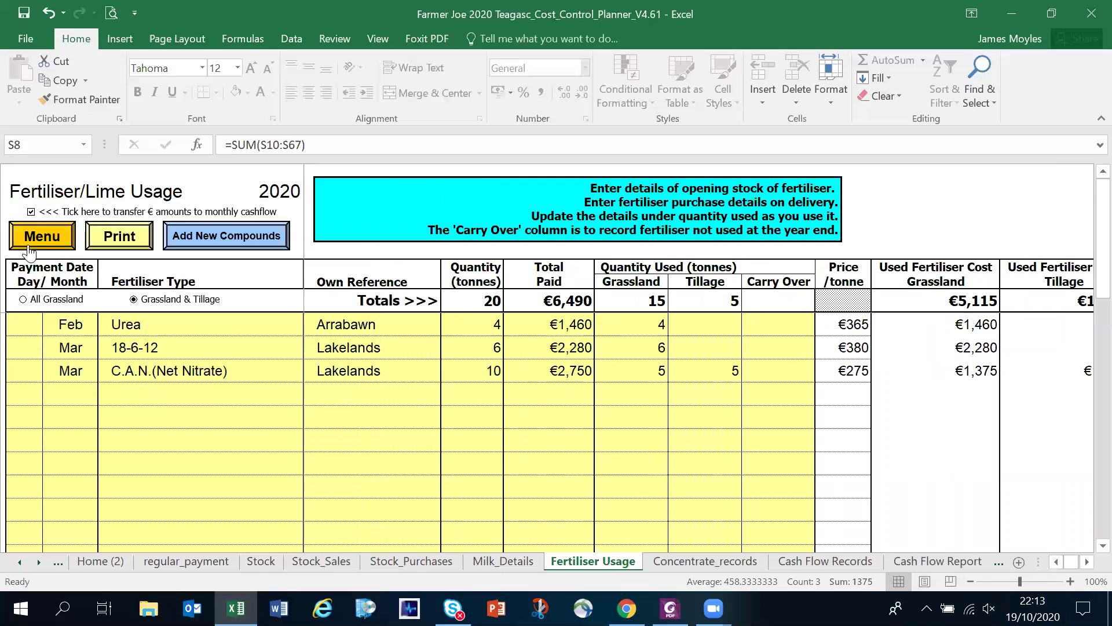
# Step: Open the Monthly Cash Flow Records and check the Fert. & Lime payments for stock and tillage
pyautogui.click(31, 212)
pyautogui.click(41, 247)
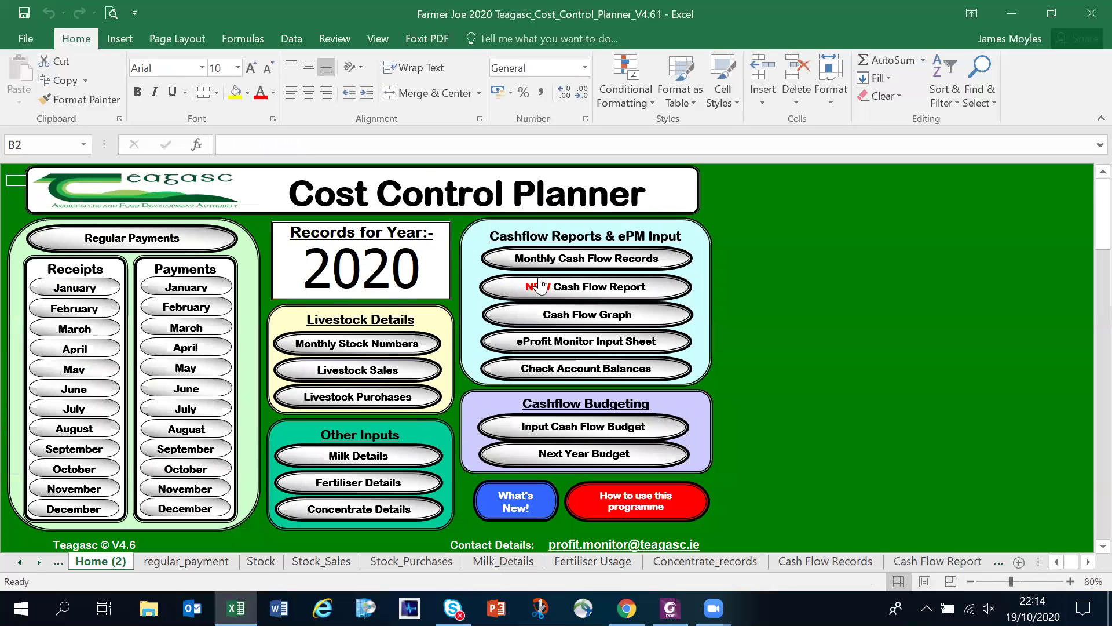
pyautogui.click(545, 265)
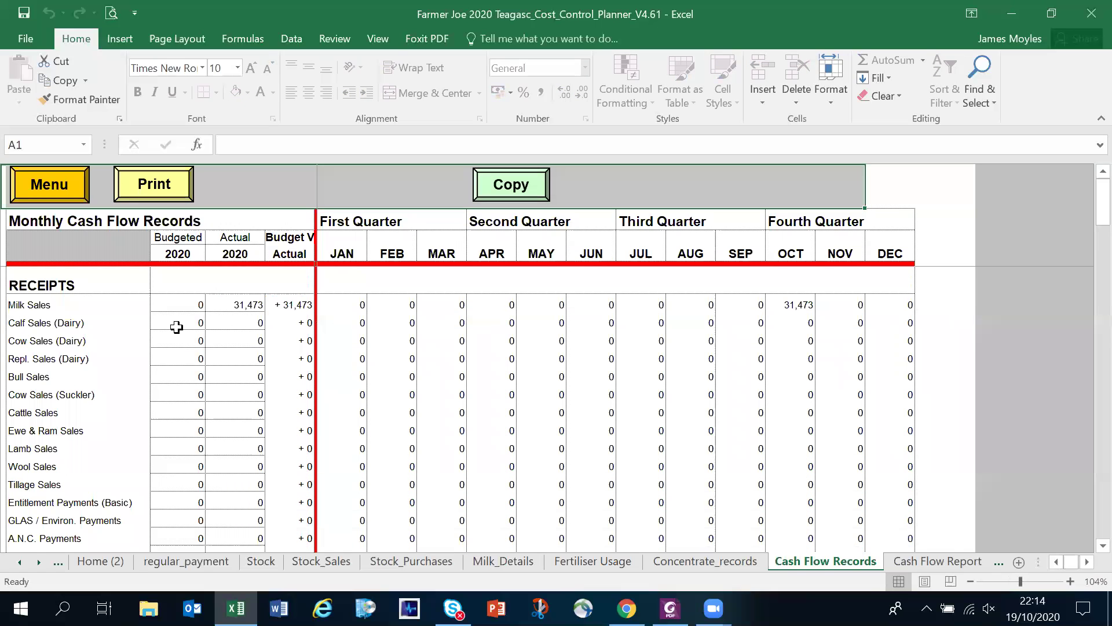
pyautogui.scroll(-8, 177, 327)
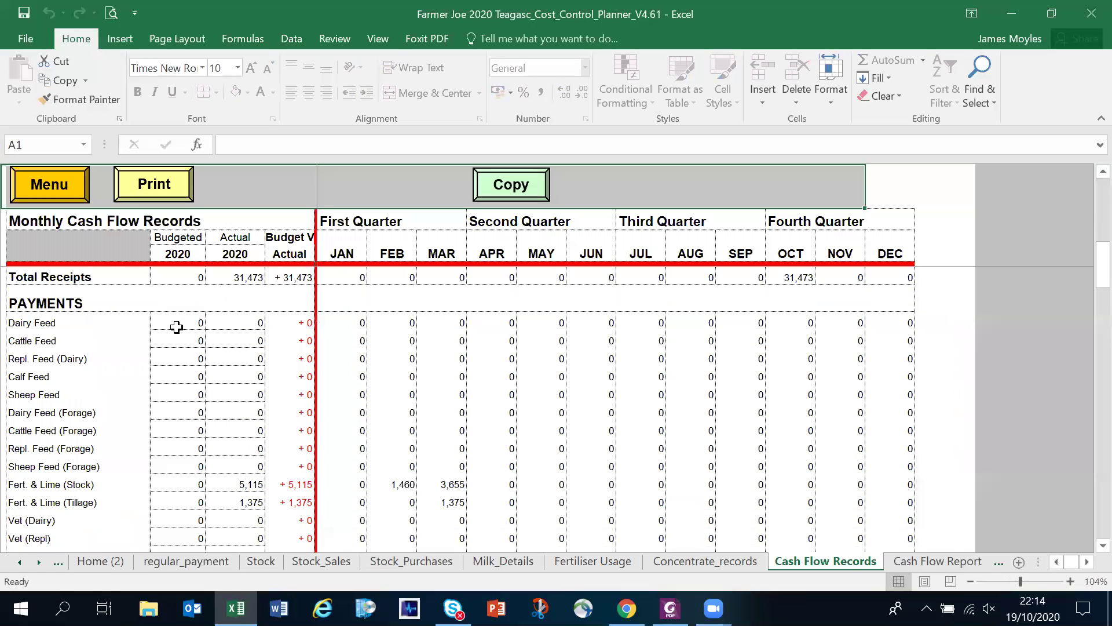
pyautogui.click(62, 482)
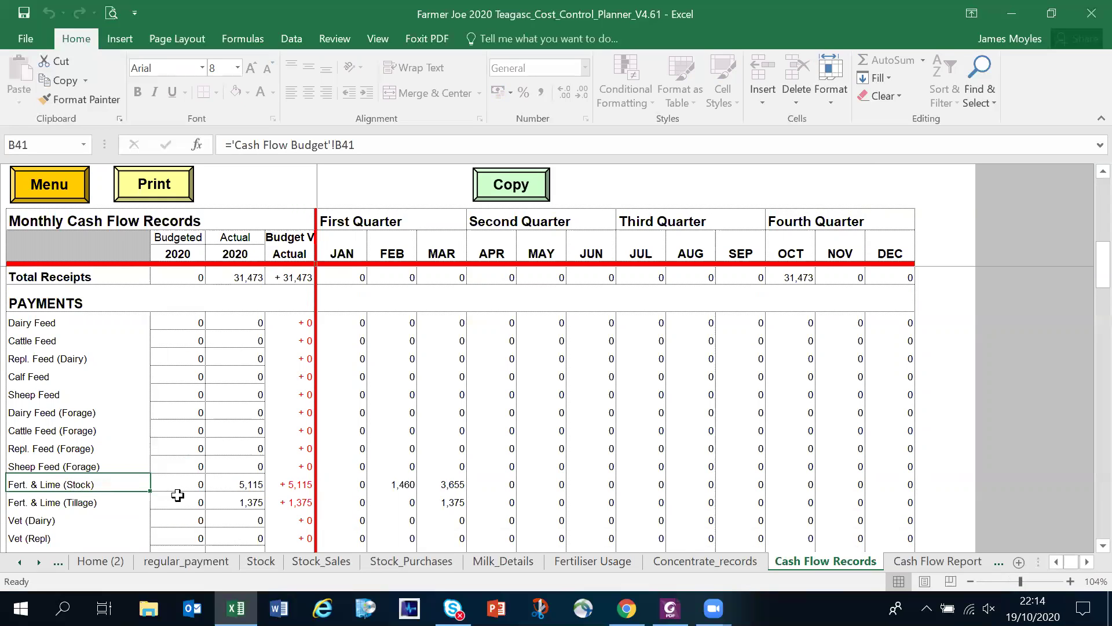
pyautogui.click(254, 487)
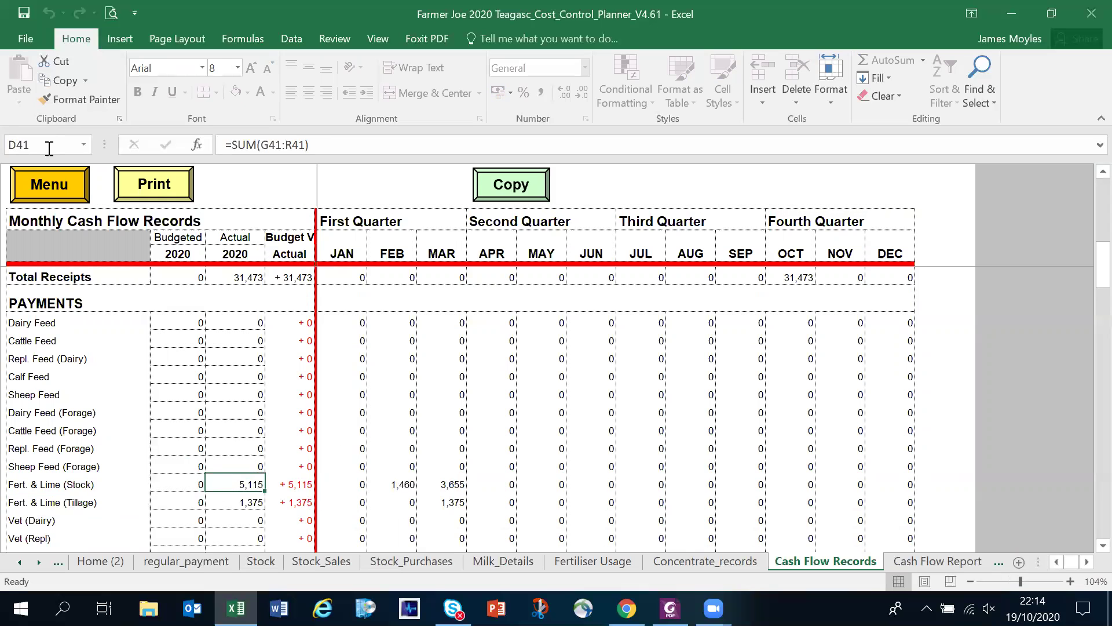
# Step: Return to the planner's main menu, briefly revisit the fertiliser details, and open the concentrate details
pyautogui.click(58, 187)
pyautogui.click(346, 483)
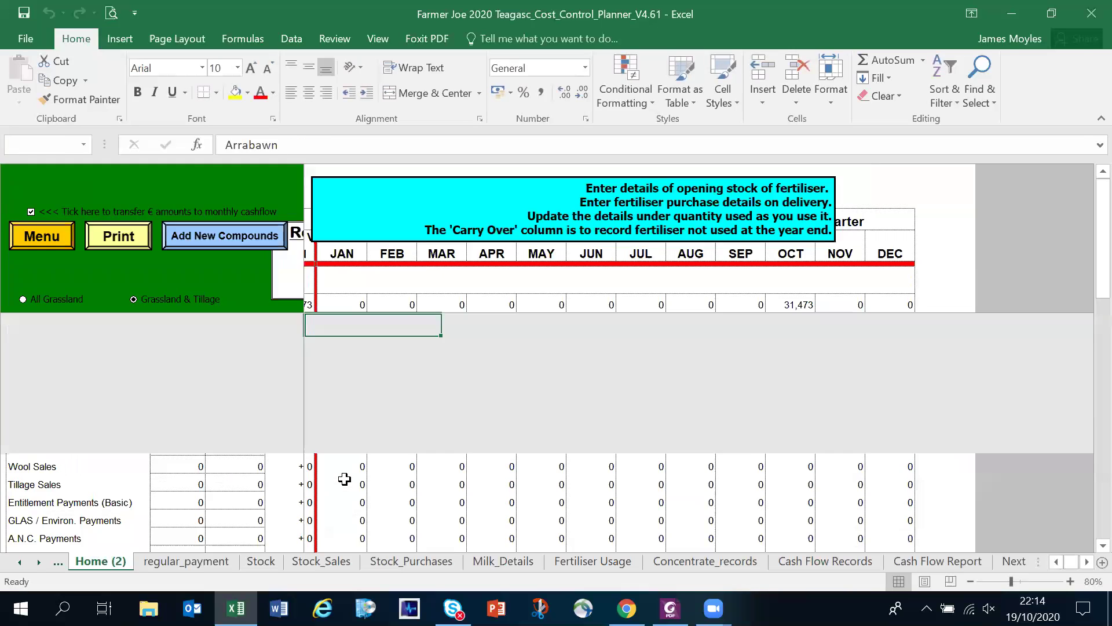
pyautogui.click(39, 238)
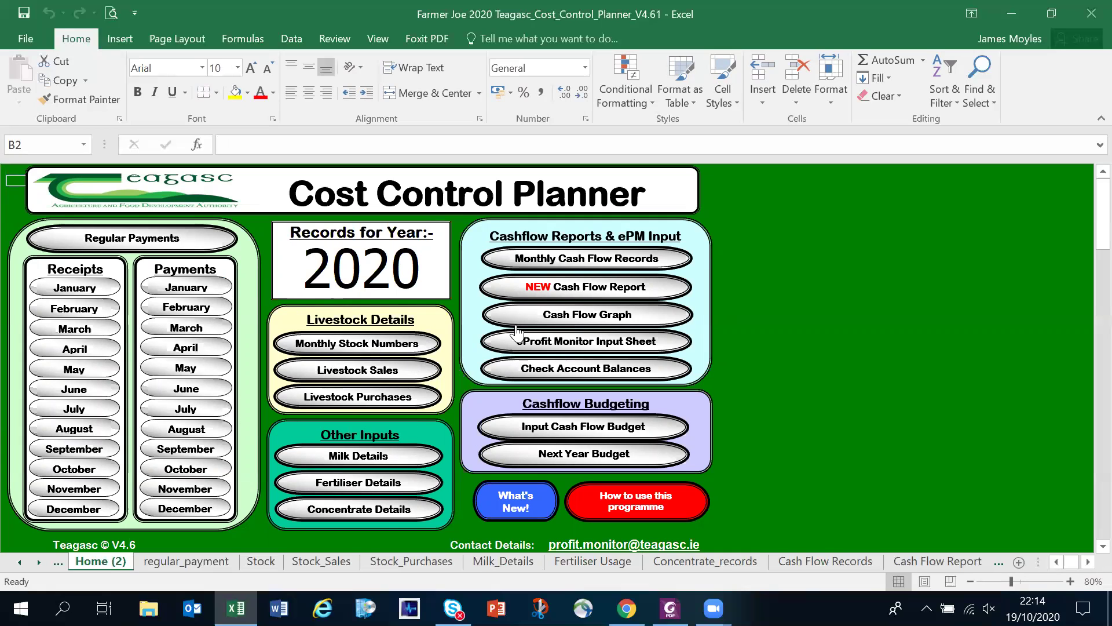
pyautogui.click(355, 513)
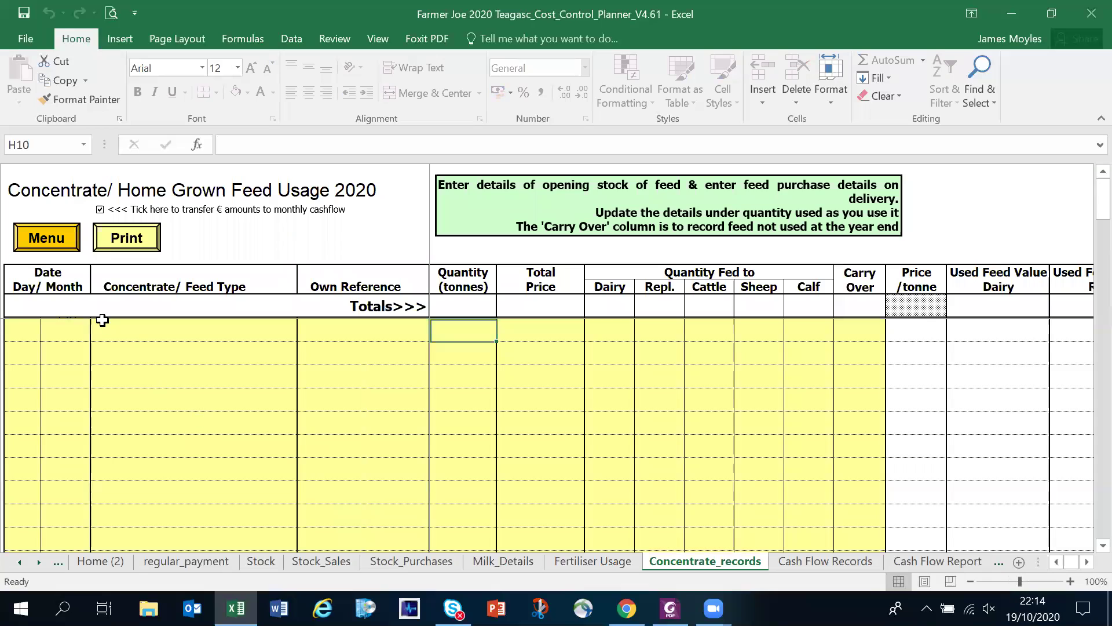
# Step: Fill the first feed row with month Feb and feed type "18% High UFL Dairy Nut"
pyautogui.click(44, 329)
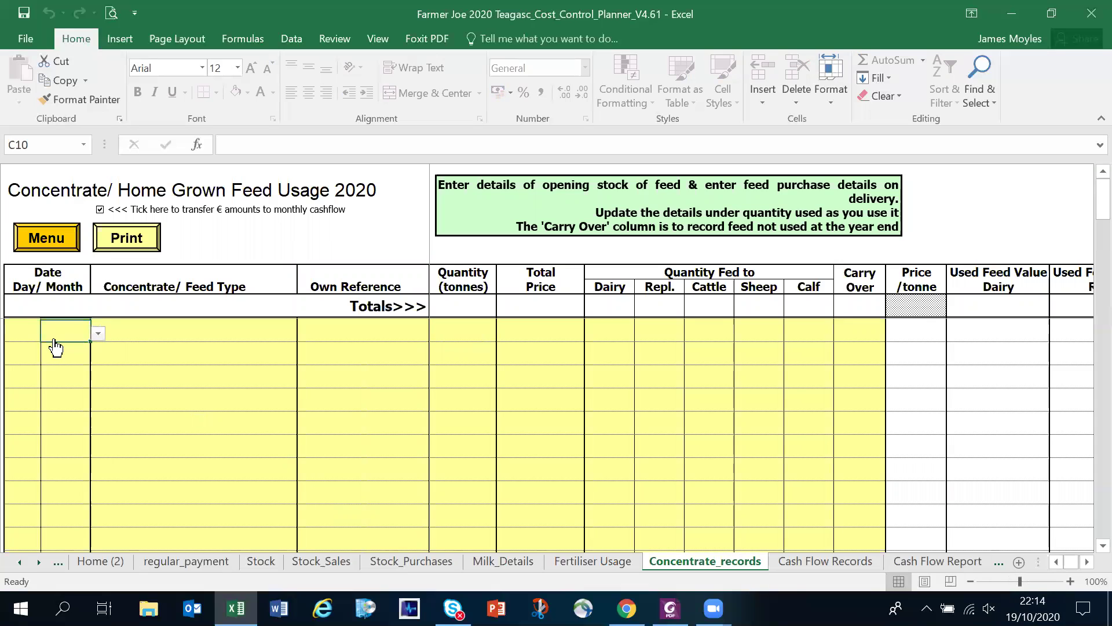
pyautogui.click(98, 336)
pyautogui.click(81, 364)
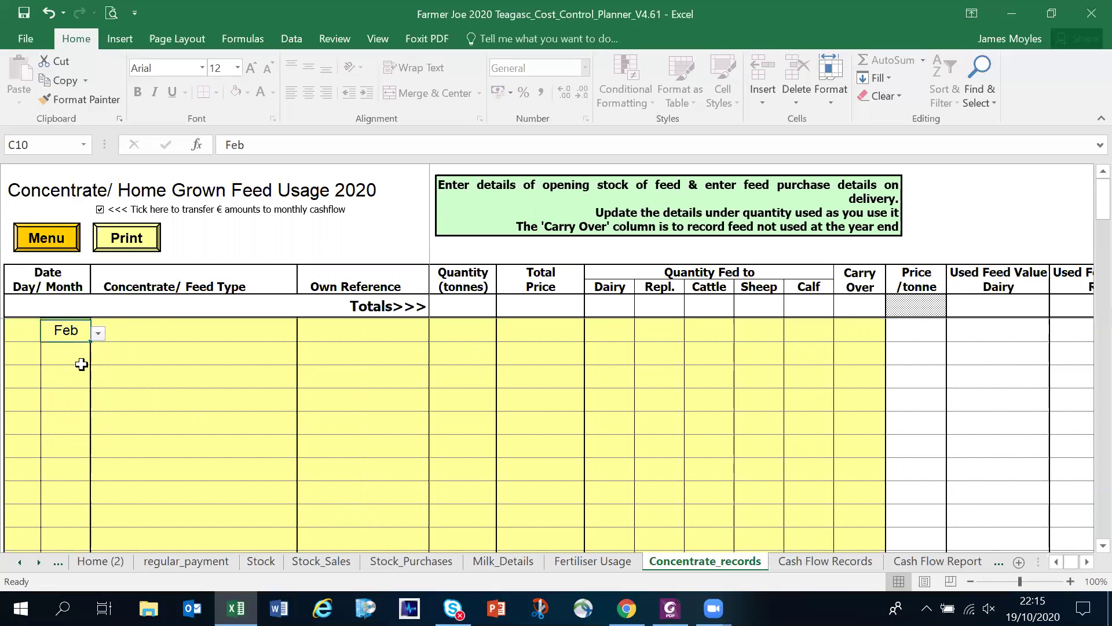
pyautogui.click(160, 330)
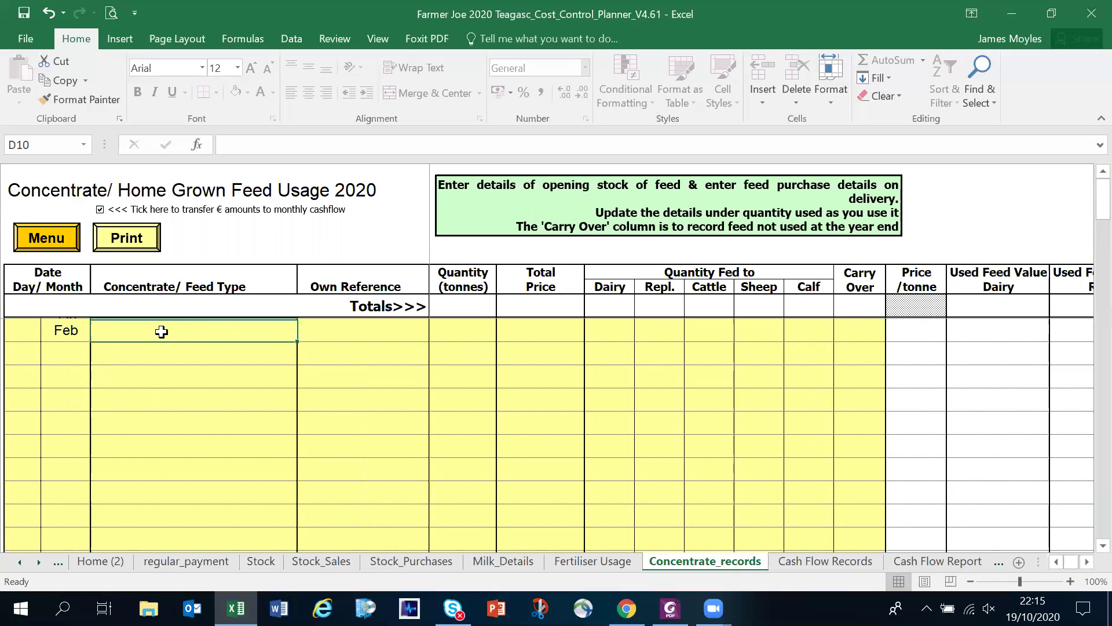
pyautogui.click(229, 352)
pyautogui.click(265, 327)
pyautogui.write('18')
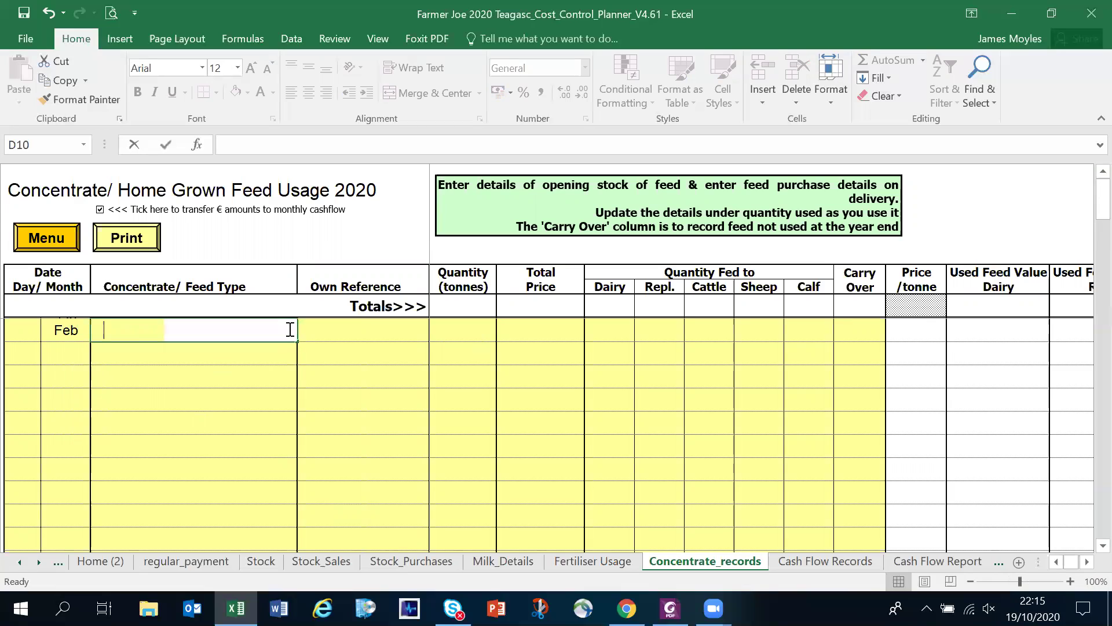
pyautogui.write('%')
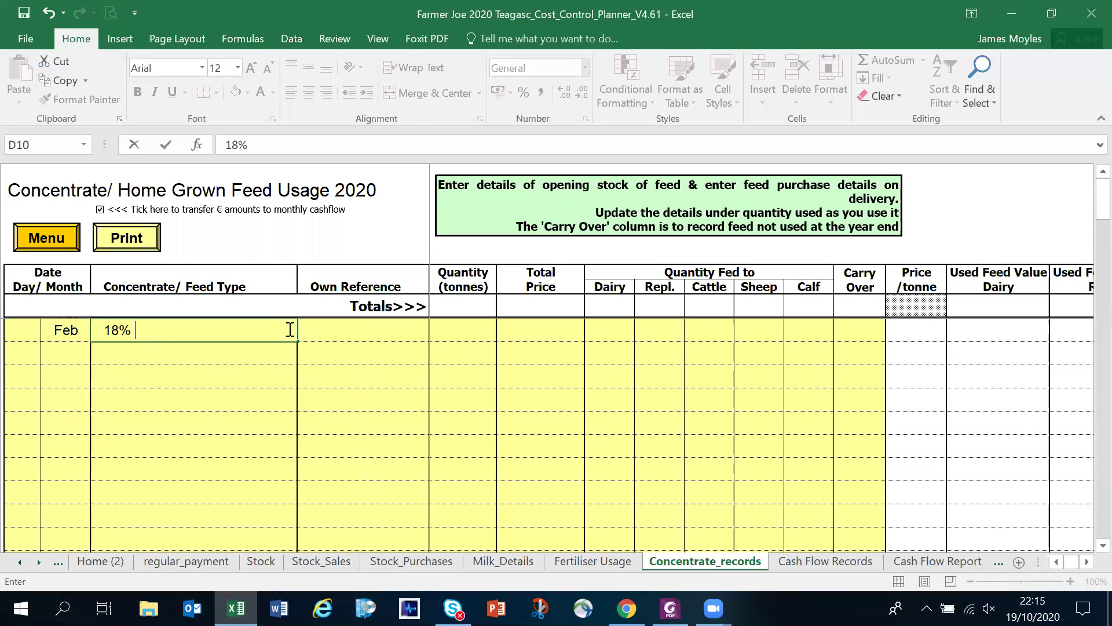
pyautogui.write(' High UFL Da')
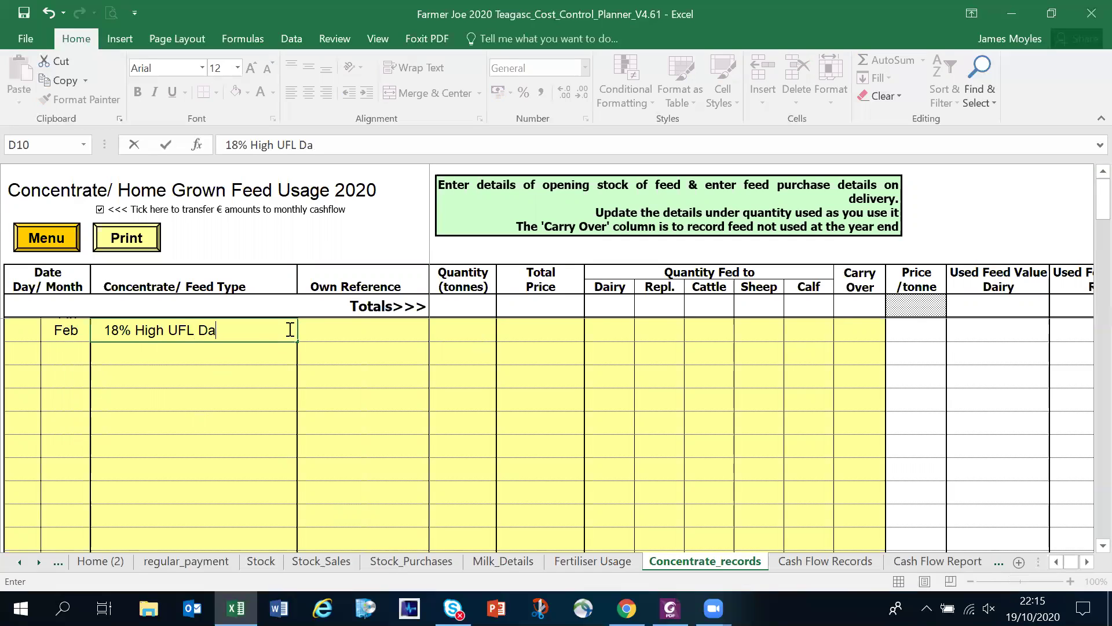
pyautogui.write('iry Nut')
# Step: Enter Glanbia as the dairy nut's own reference and a quantity of 10 tonnes
pyautogui.click(374, 326)
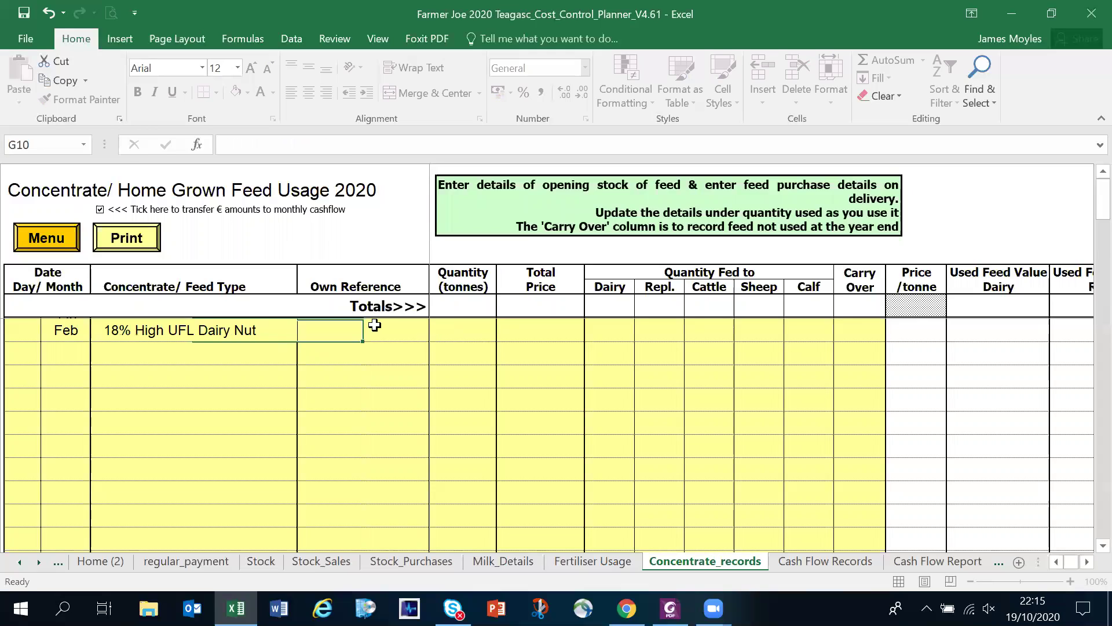
pyautogui.write('Glanbia')
pyautogui.click(462, 328)
pyautogui.write('1')
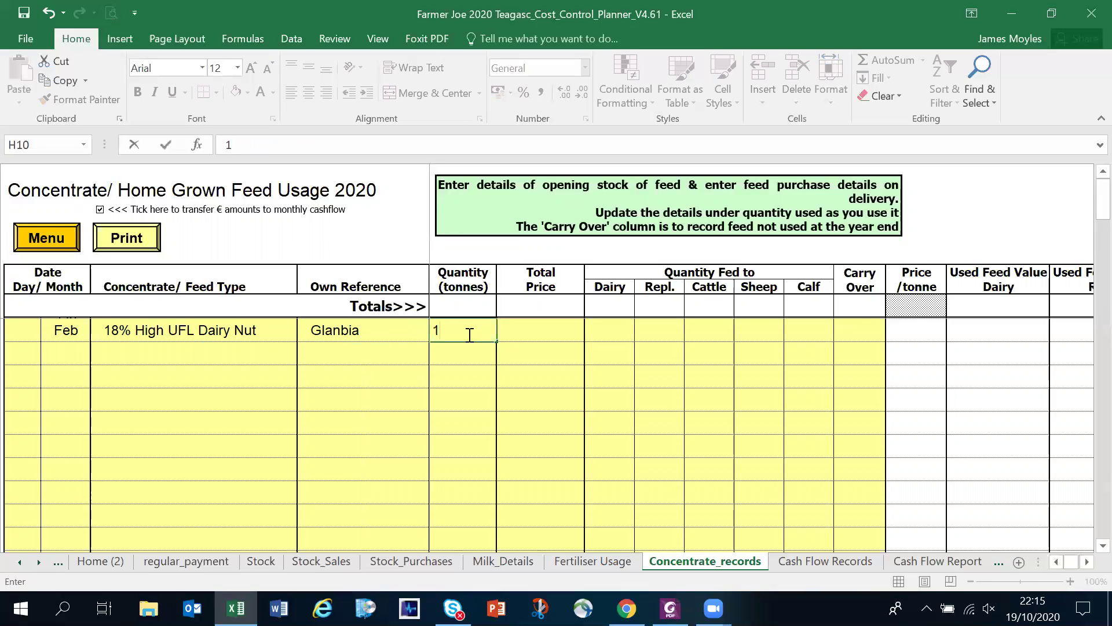
pyautogui.write('0')
# Step: Set the total price of the dairy nut purchase to 3100
pyautogui.click(548, 331)
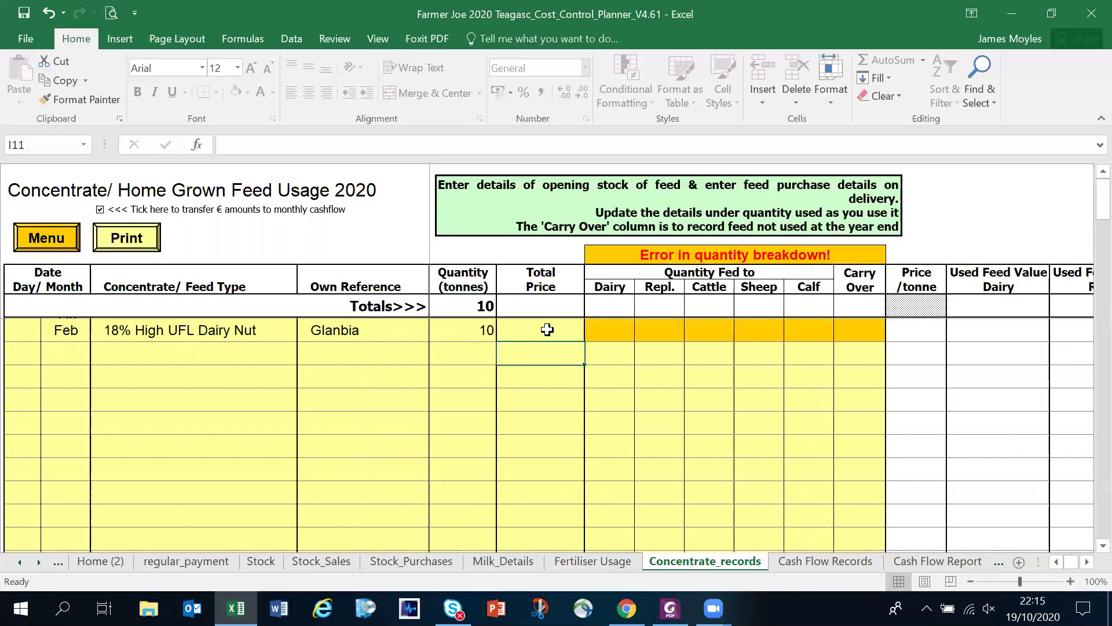
pyautogui.write('290')
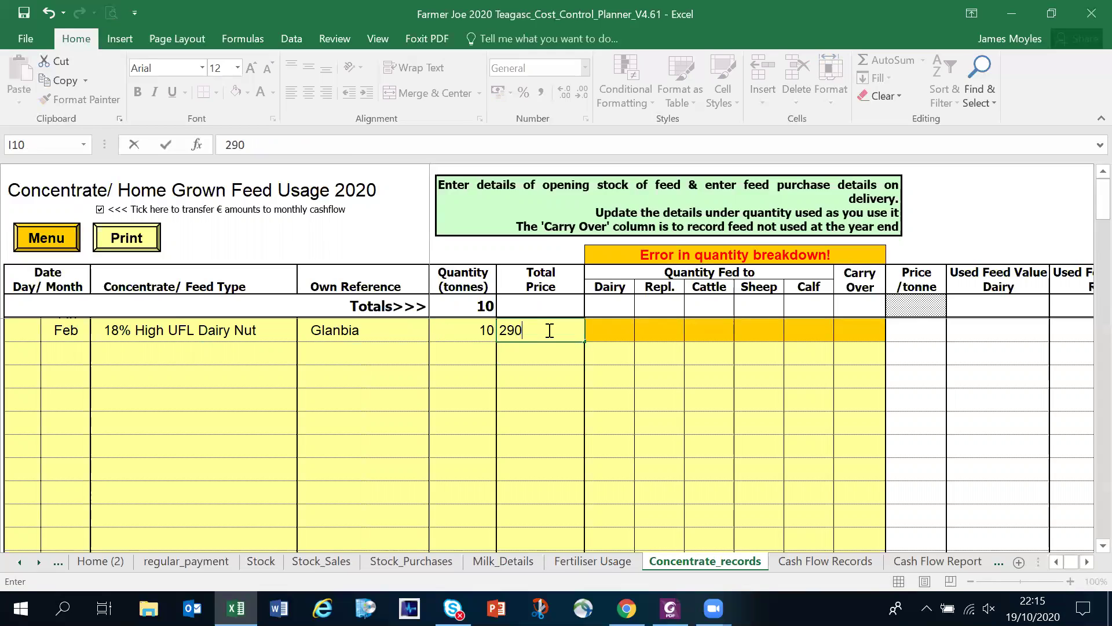
pyautogui.press('BackSpace')
pyautogui.press('BackSpace')
pyautogui.write('100')
pyautogui.press('Return')
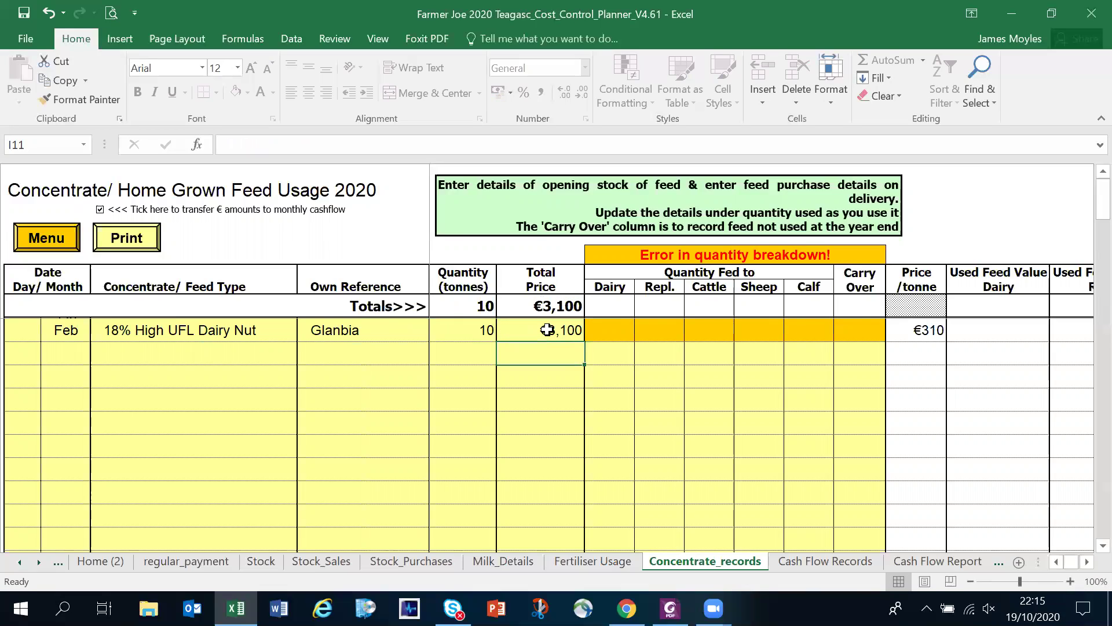
# Step: Allocate 10 tonnes of the February dairy nut purchase to dairy feeding
pyautogui.click(618, 328)
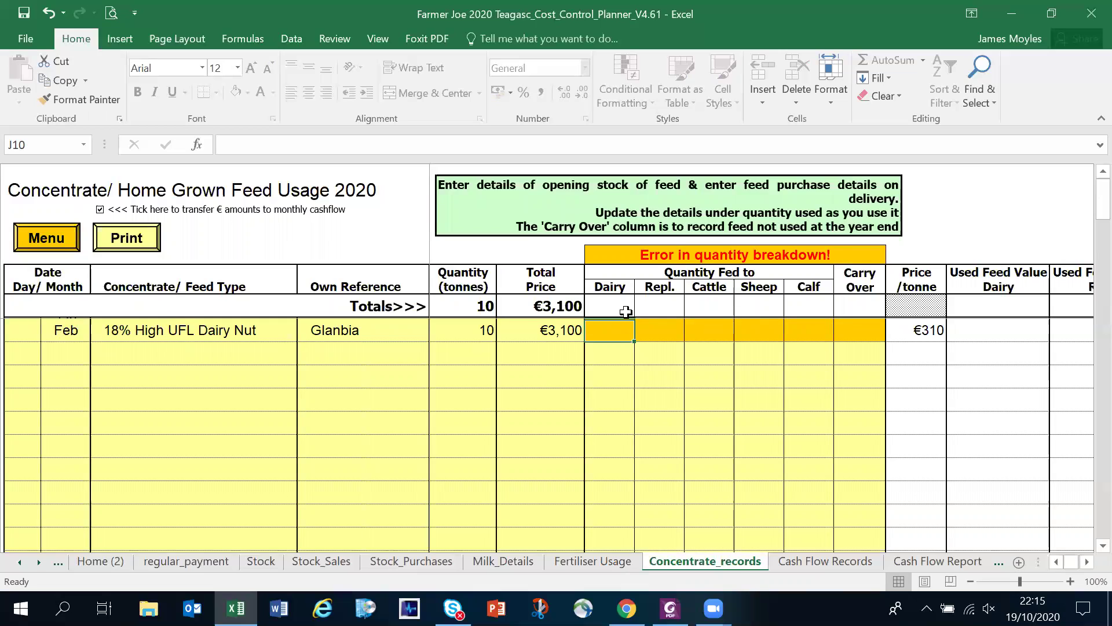
pyautogui.write('10')
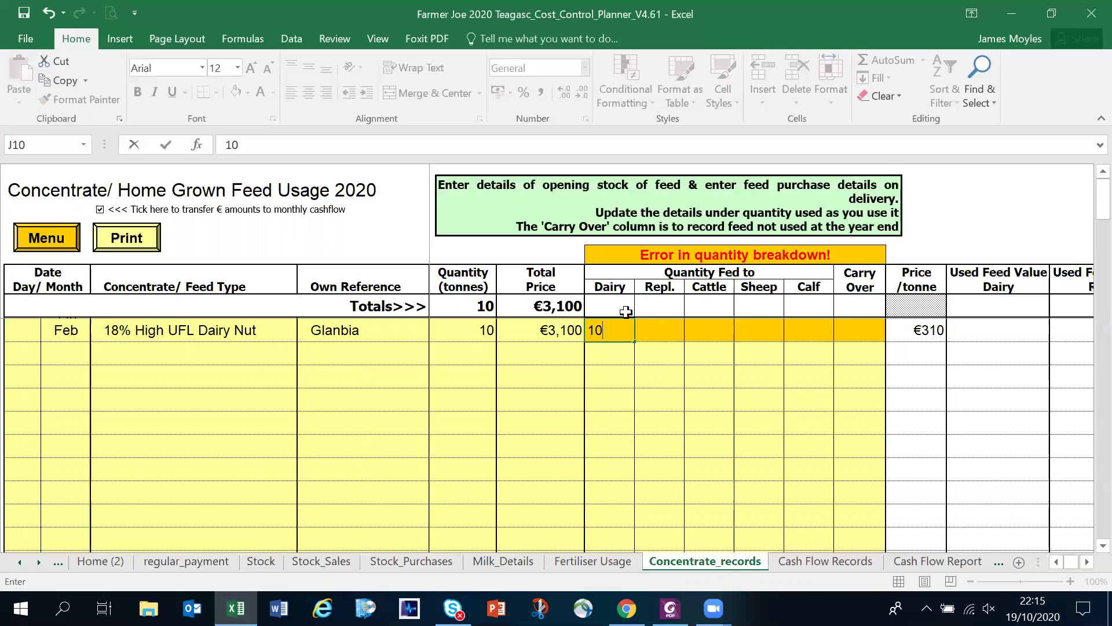
pyautogui.press('Return')
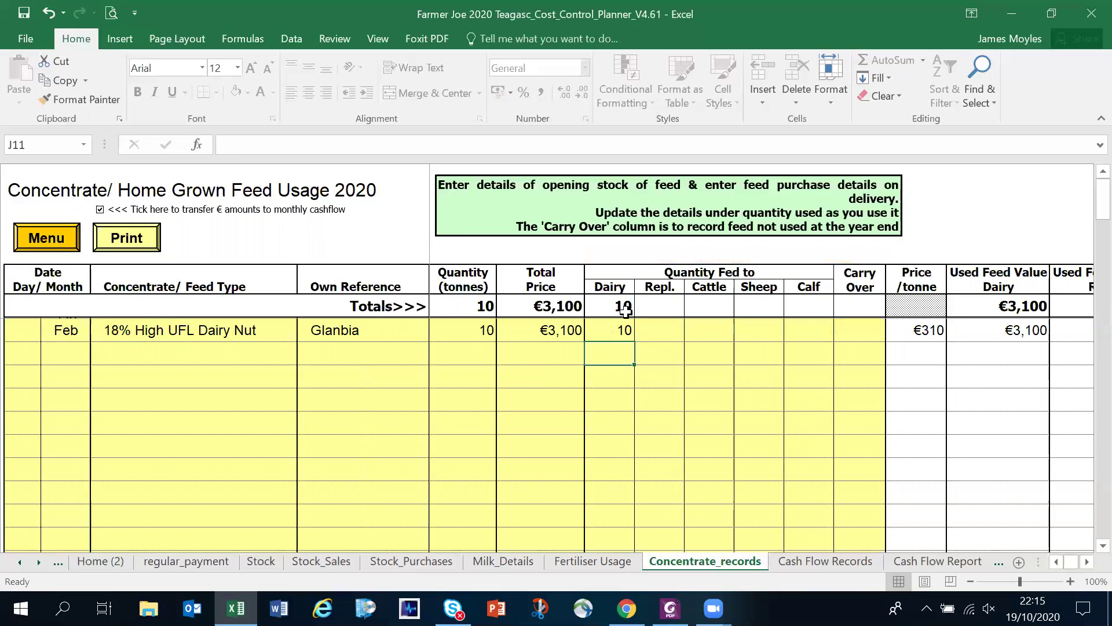
# Step: Start the second feed row with month May and feed type "Lorry load Soya Hulls"
pyautogui.click(67, 354)
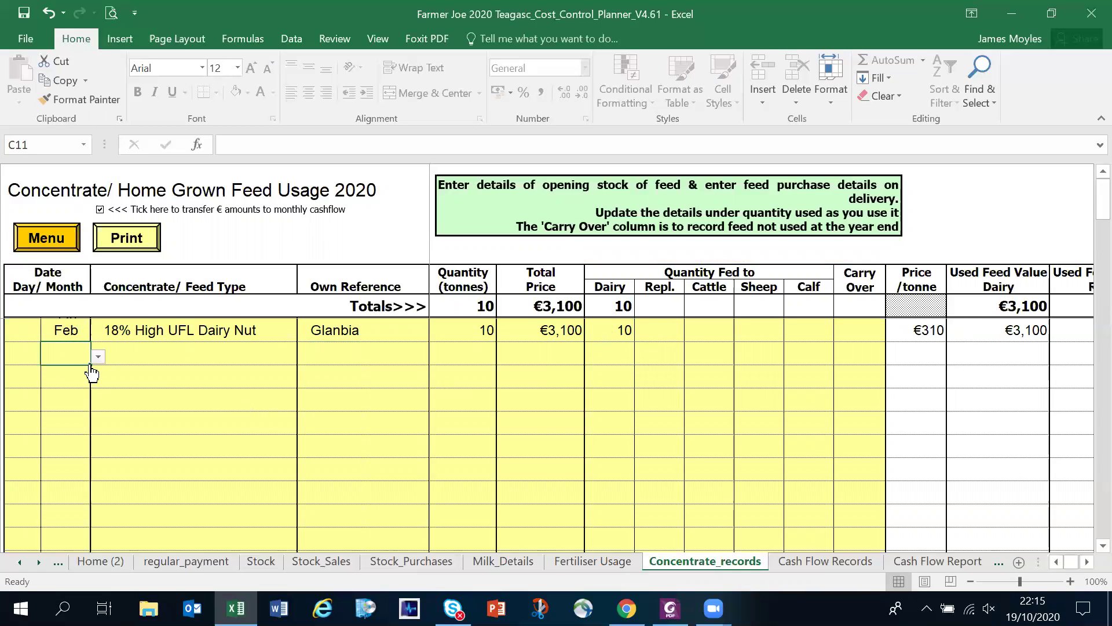
pyautogui.click(98, 357)
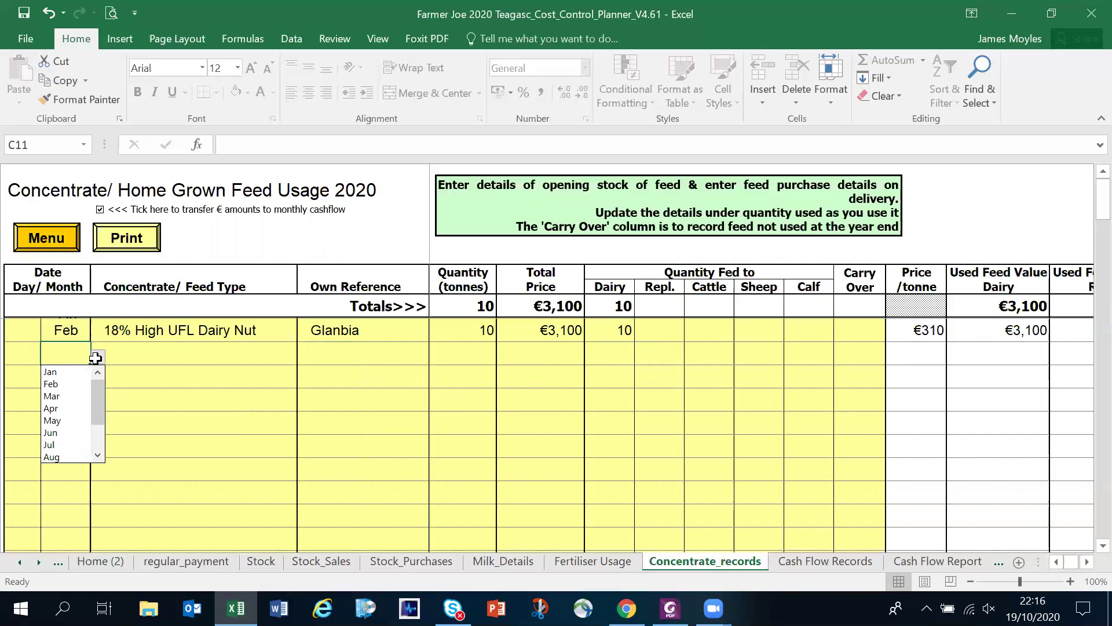
pyautogui.click(73, 425)
pyautogui.click(149, 347)
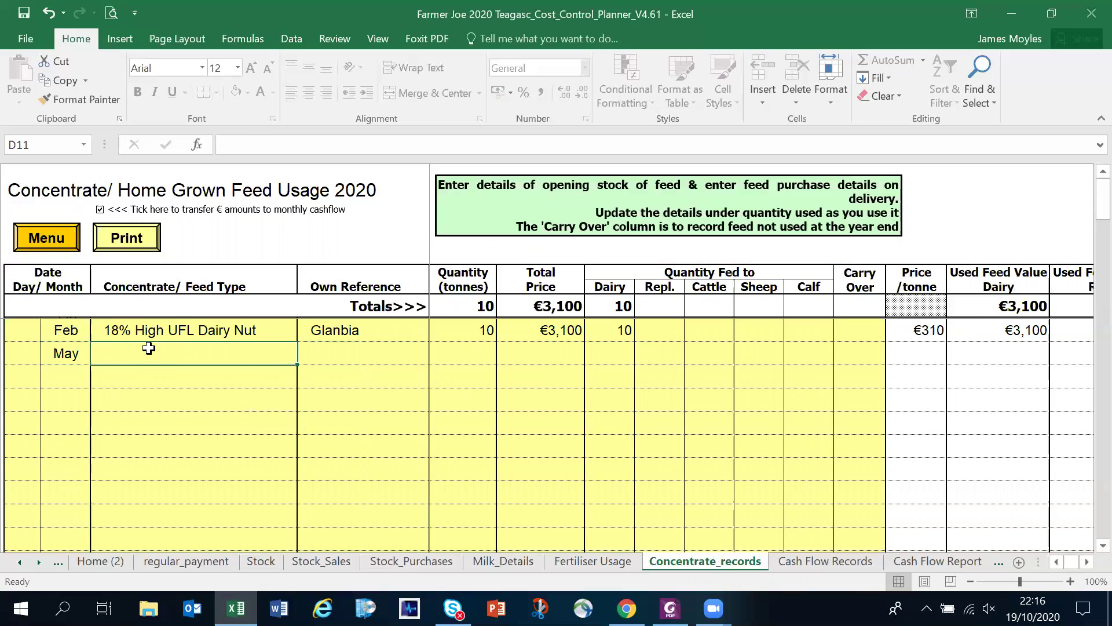
pyautogui.write('Lo')
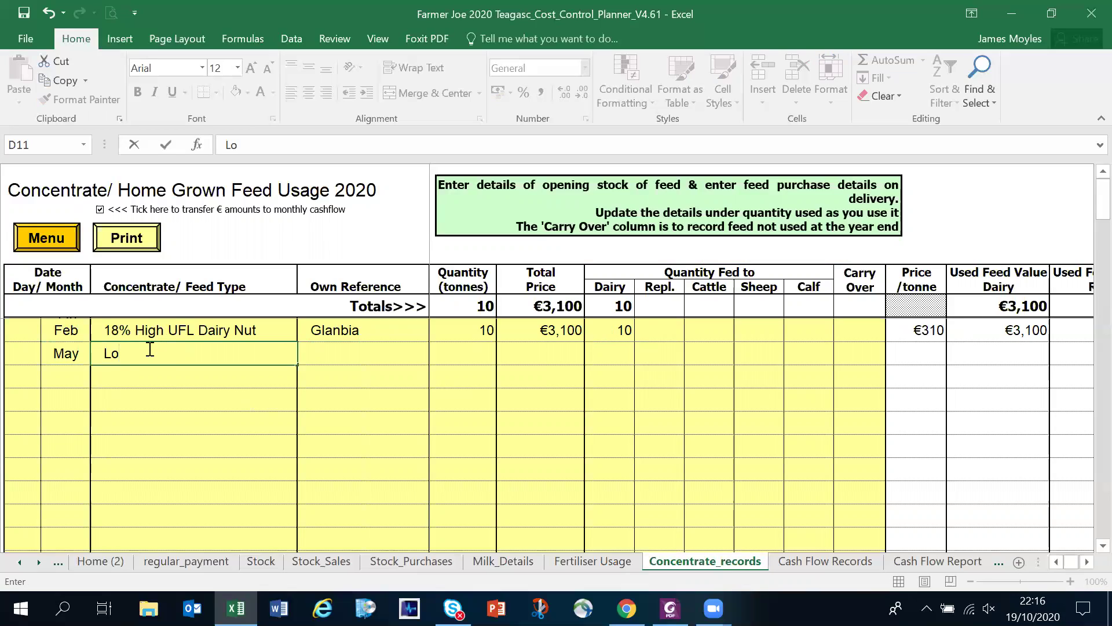
pyautogui.write('rry load Soya Hull')
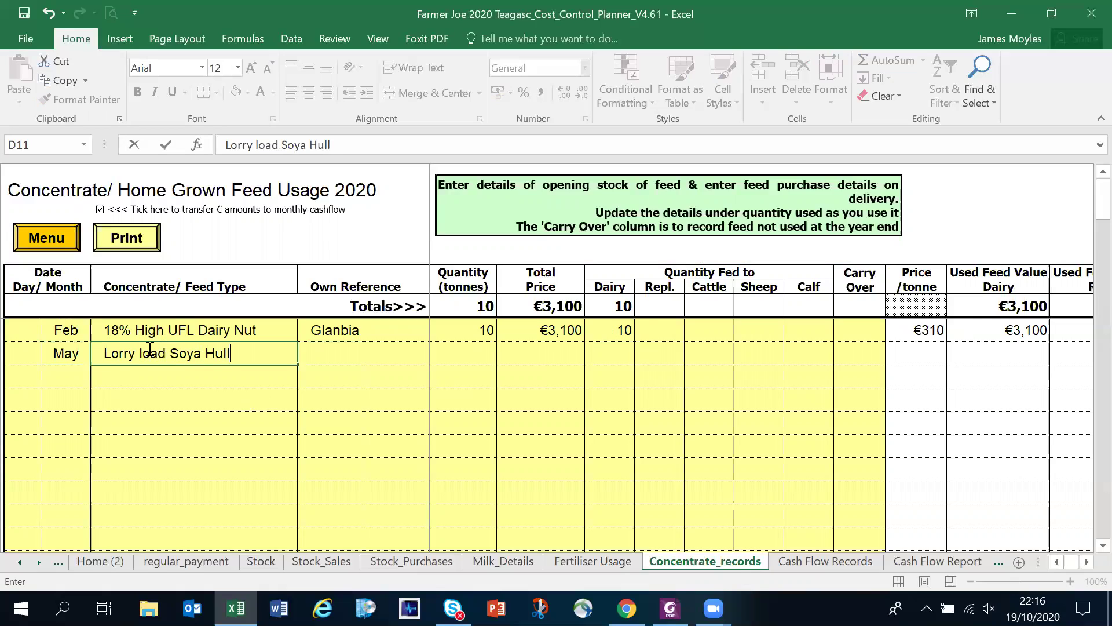
pyautogui.write('s')
# Step: Complete the soya hulls purchase with own reference Glanbia, a quantity of 15 tonnes and a total price of 2500
pyautogui.click(353, 355)
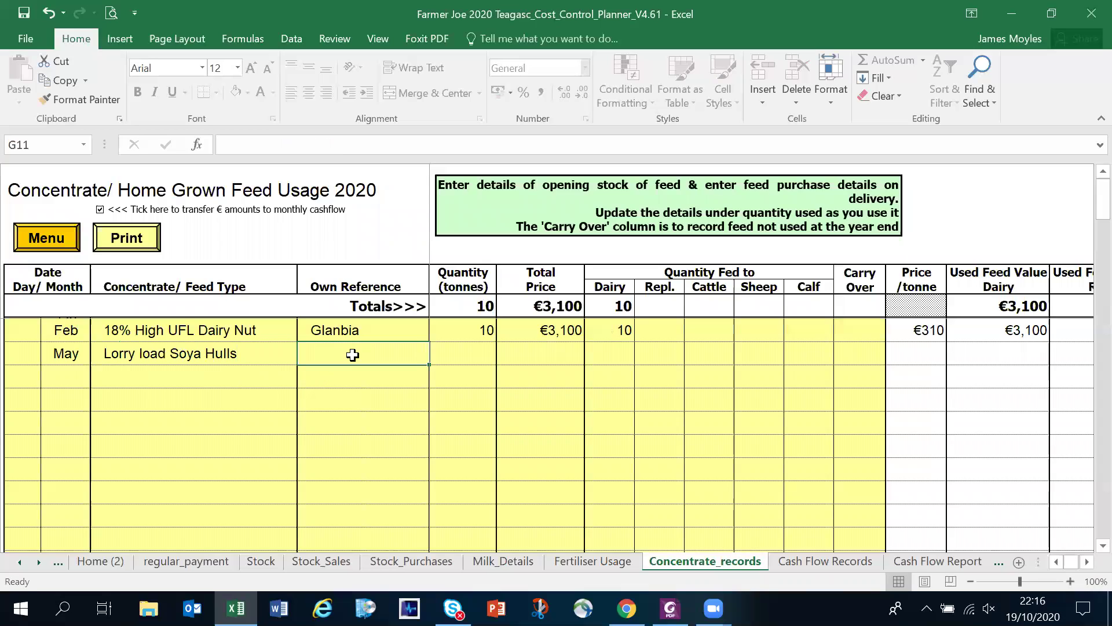
pyautogui.write('g')
pyautogui.click(467, 358)
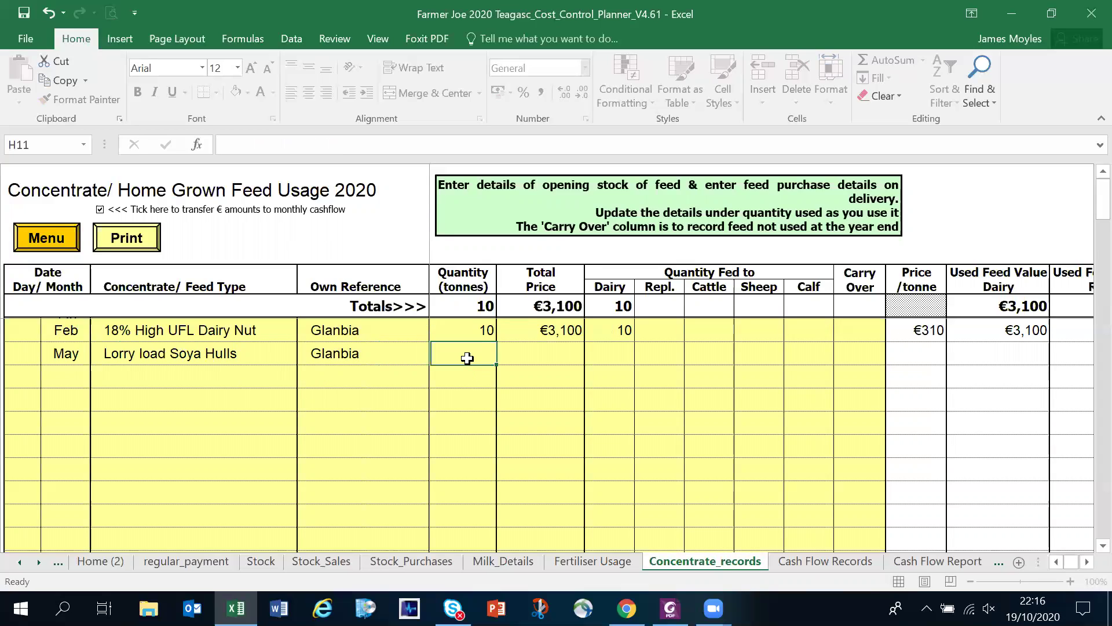
pyautogui.write('15')
pyautogui.click(499, 354)
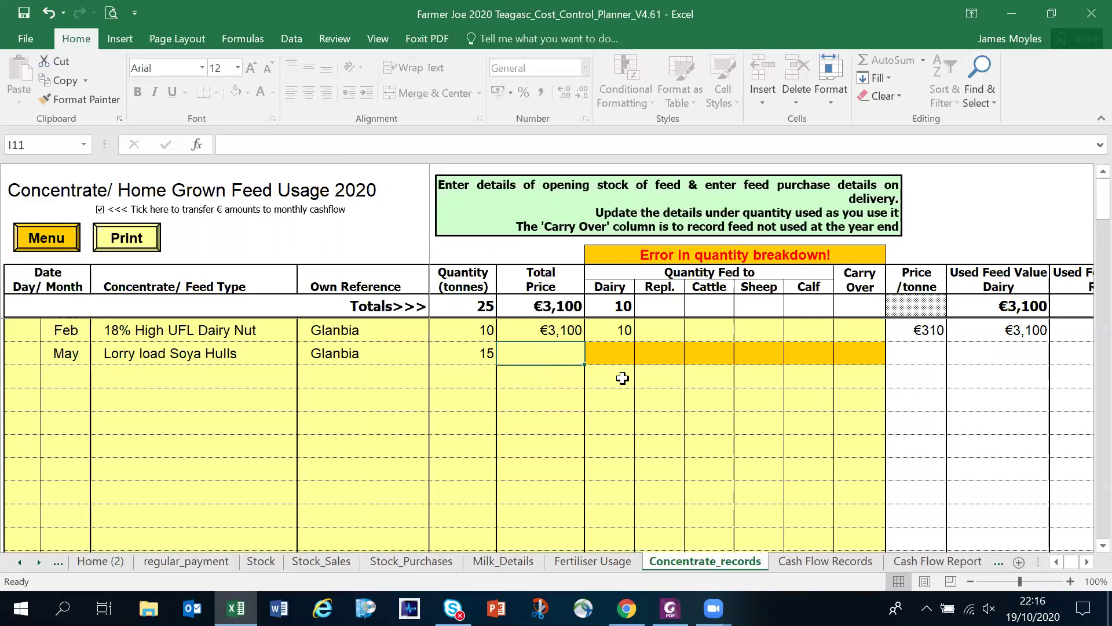
pyautogui.write('2500')
pyautogui.press('Return')
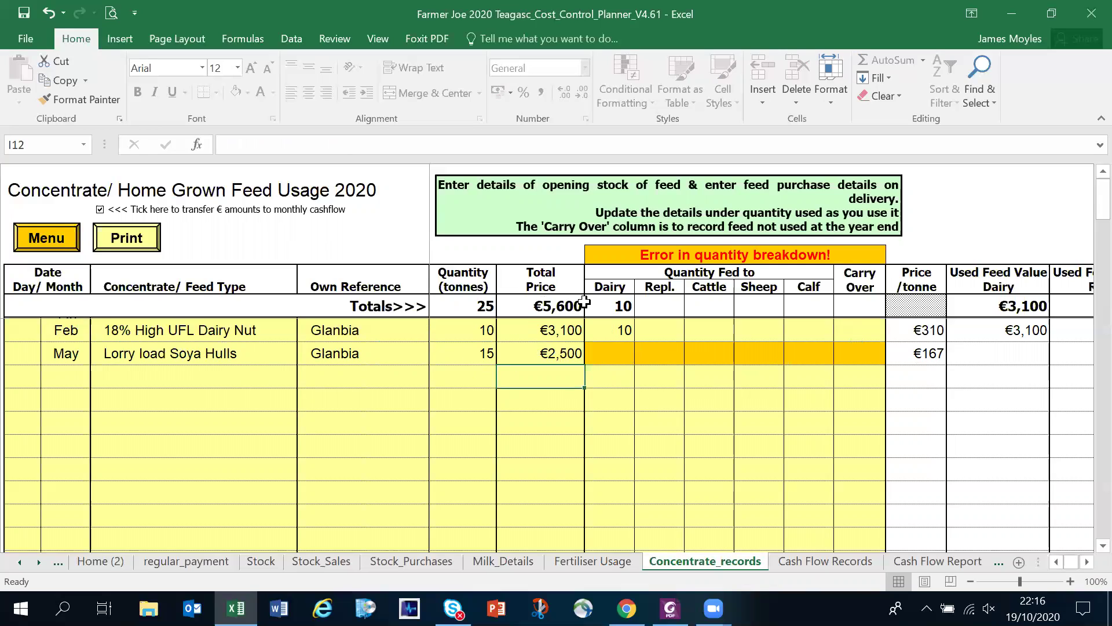
# Step: Split the soya hulls fed into 10 tonnes for dairy, 2 for replacements and 3 for cattle
pyautogui.click(614, 353)
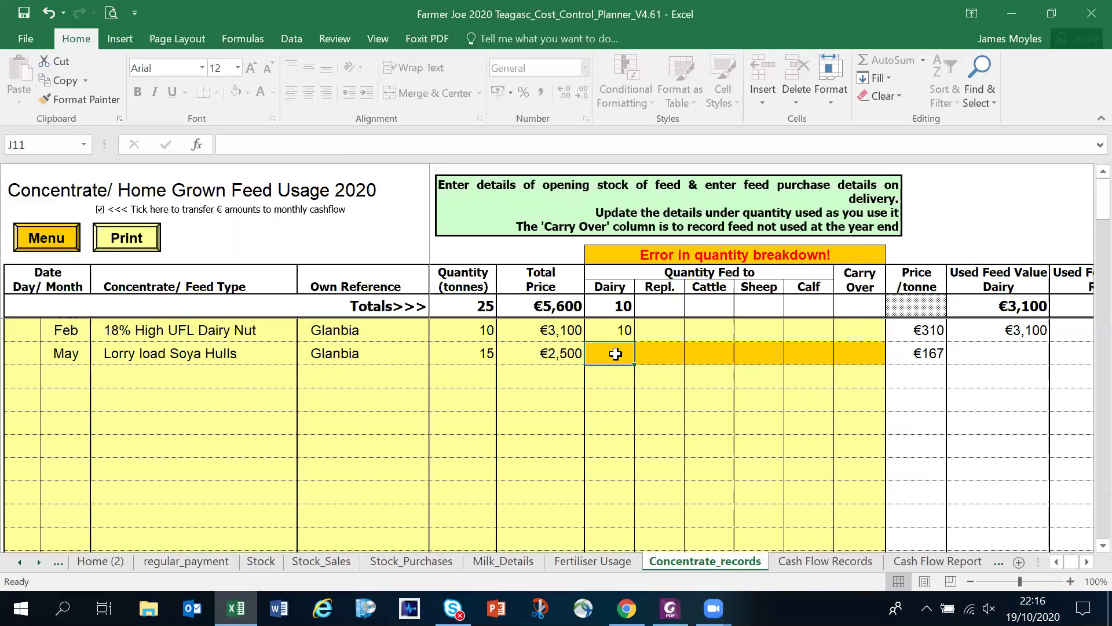
pyautogui.write('10')
pyautogui.press('Tab')
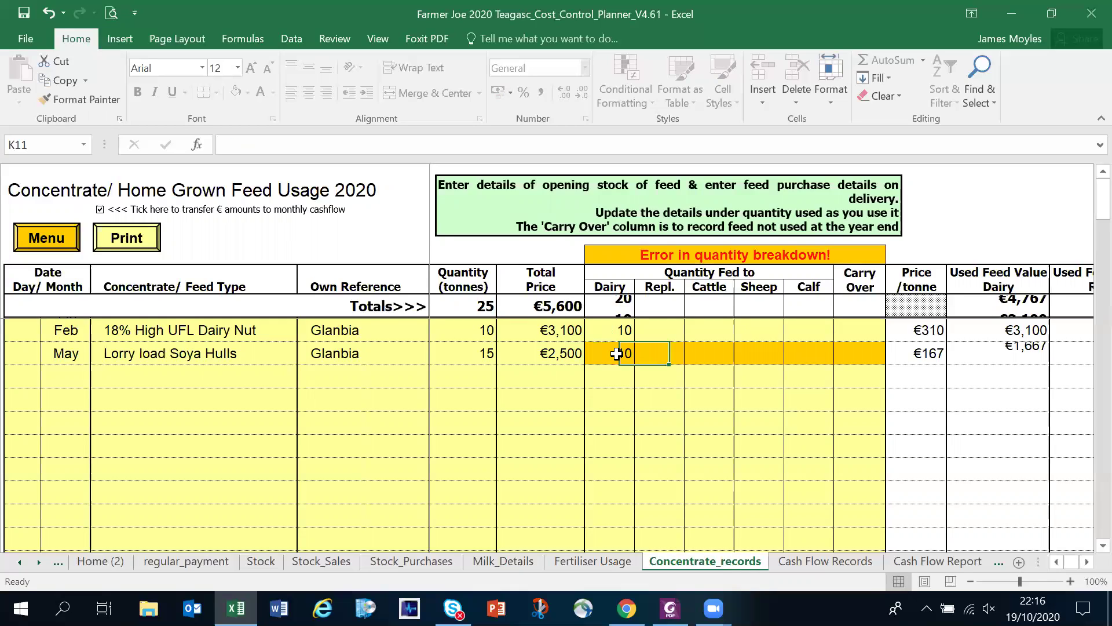
pyautogui.write('2')
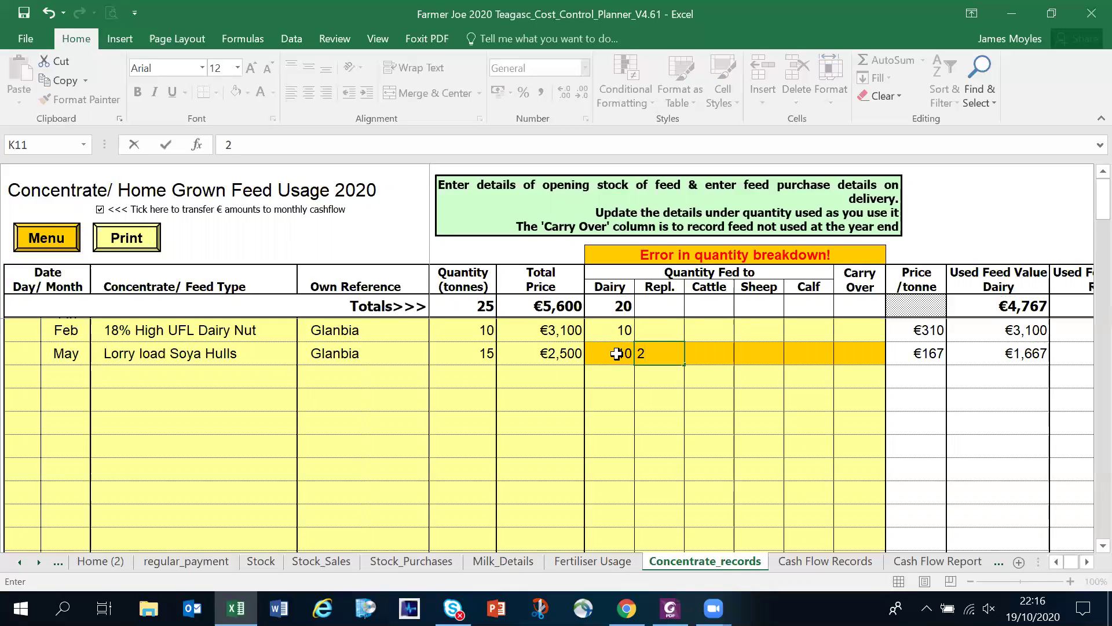
pyautogui.press('Tab')
pyautogui.write('3')
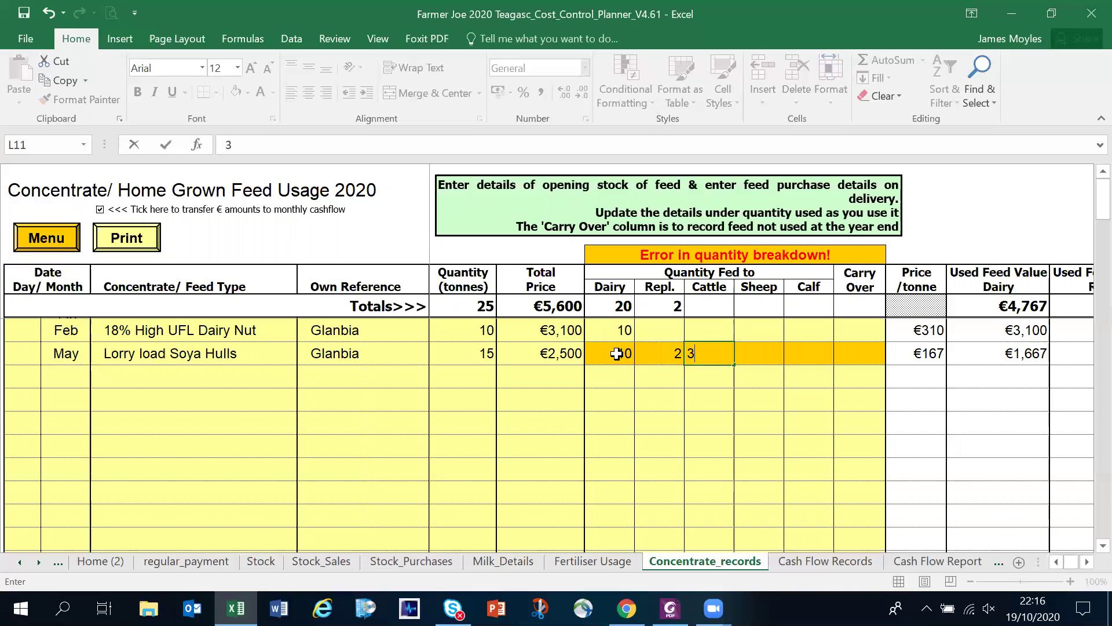
pyautogui.press('Tab')
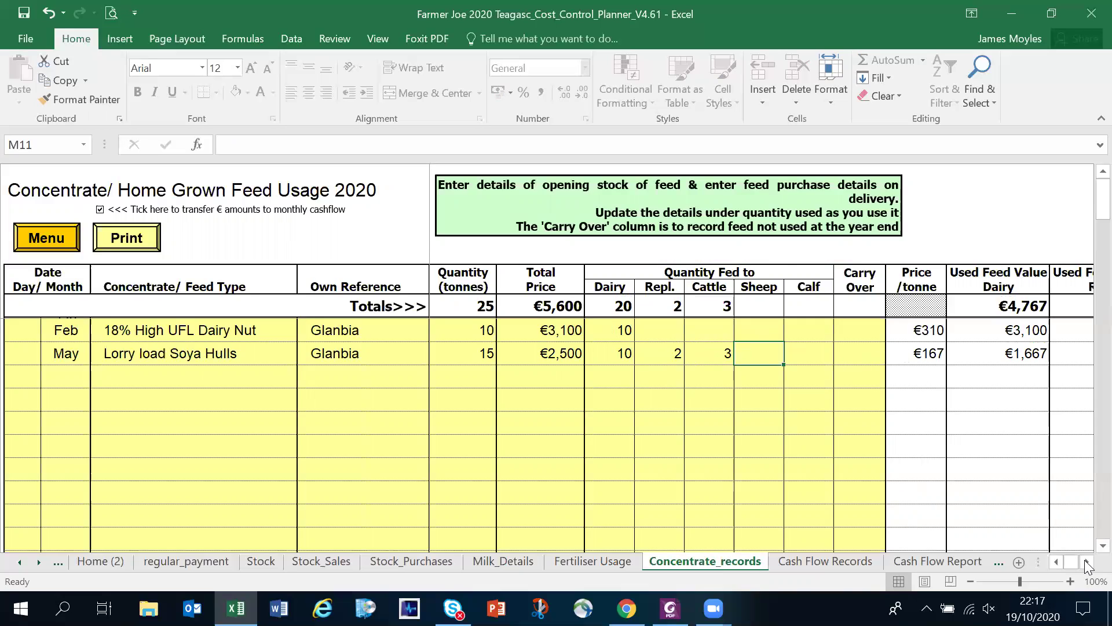
# Step: Examine the used feed values per livestock category and the dairy quantities behind the dairy total
pyautogui.hscroll(5, 1054, 518)
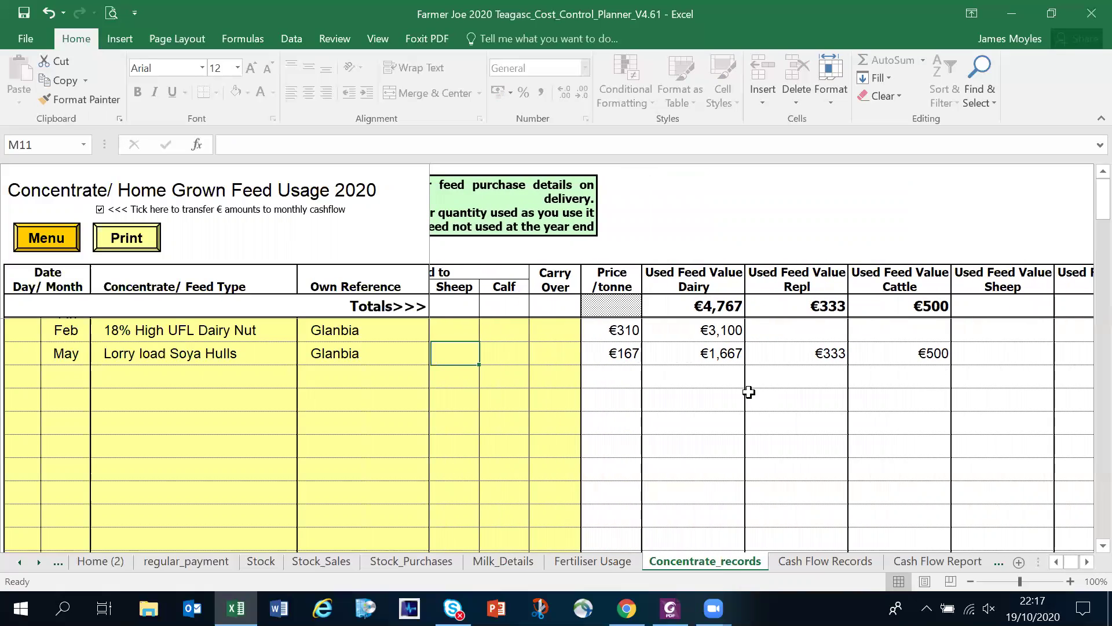
pyautogui.click(1054, 562)
pyautogui.click(1054, 562)
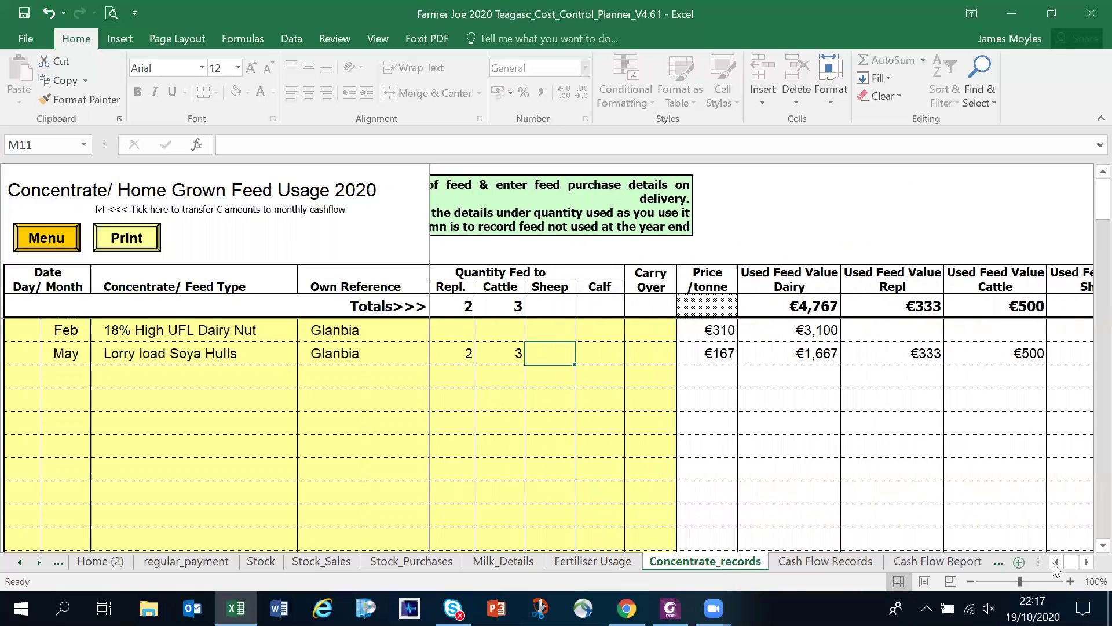
pyautogui.click(1054, 562)
pyautogui.click(1055, 562)
pyautogui.click(1054, 561)
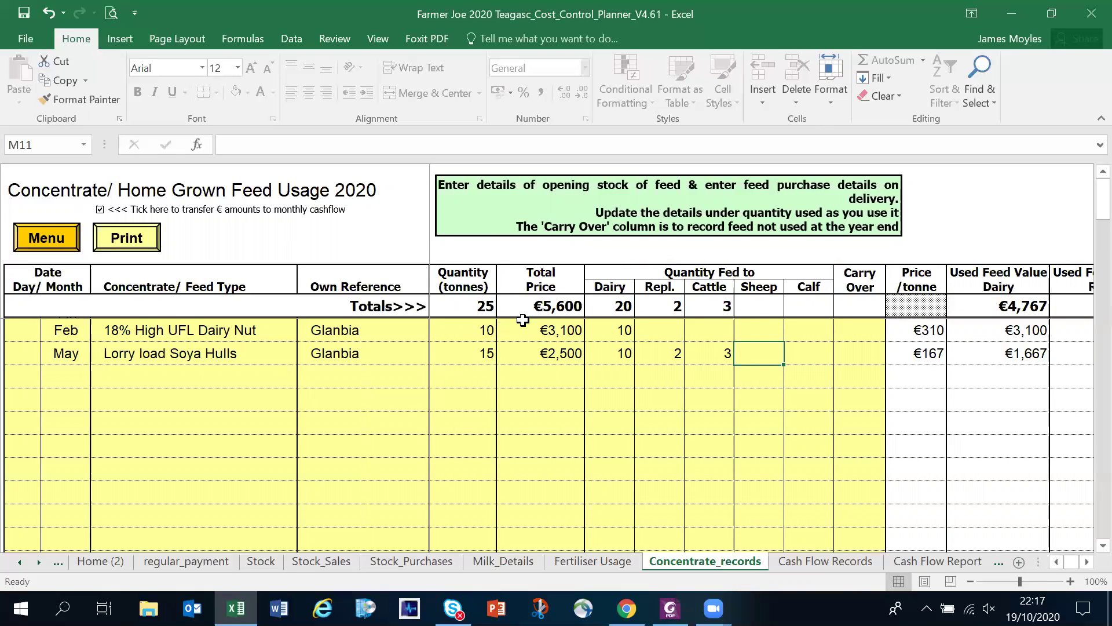
pyautogui.moveTo(613, 306); pyautogui.dragTo(618, 346)
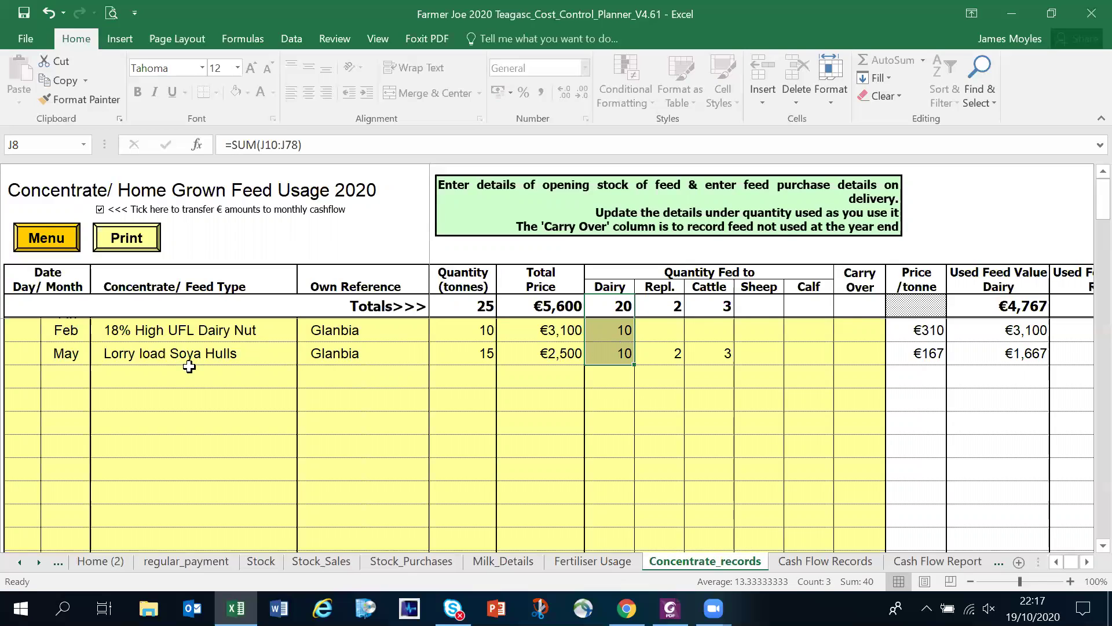
pyautogui.click(74, 379)
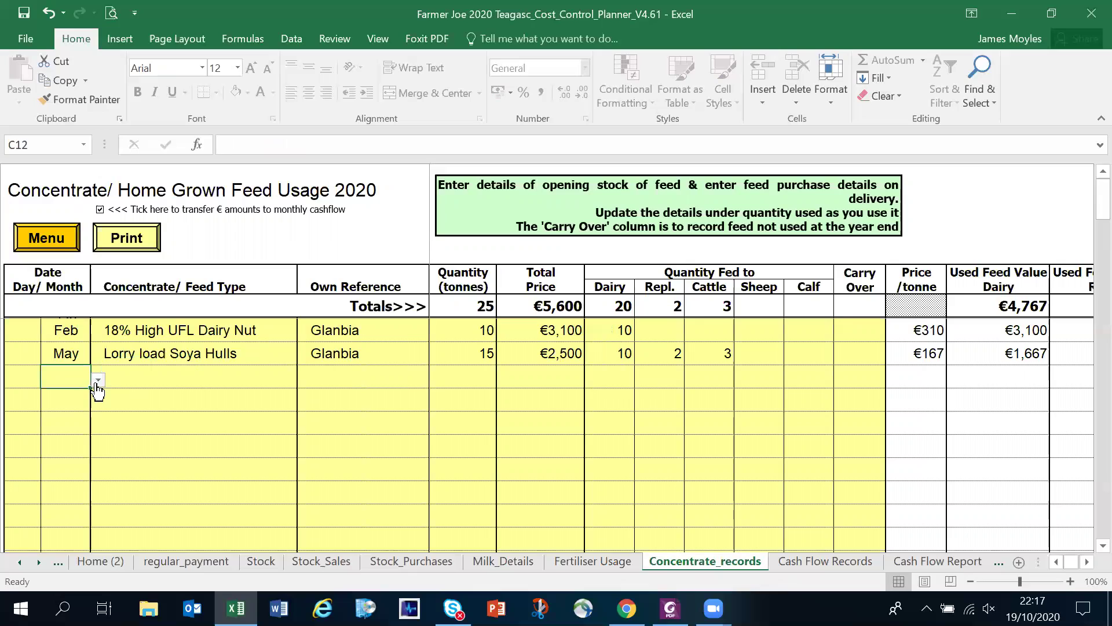
pyautogui.click(96, 380)
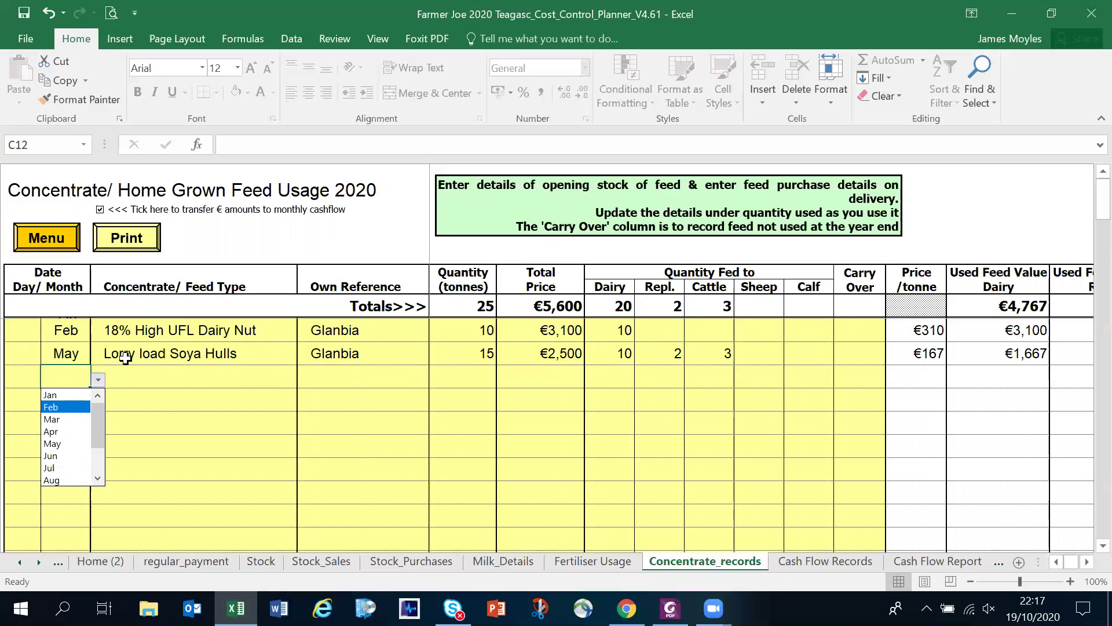
pyautogui.press('Escape')
pyautogui.click(158, 353)
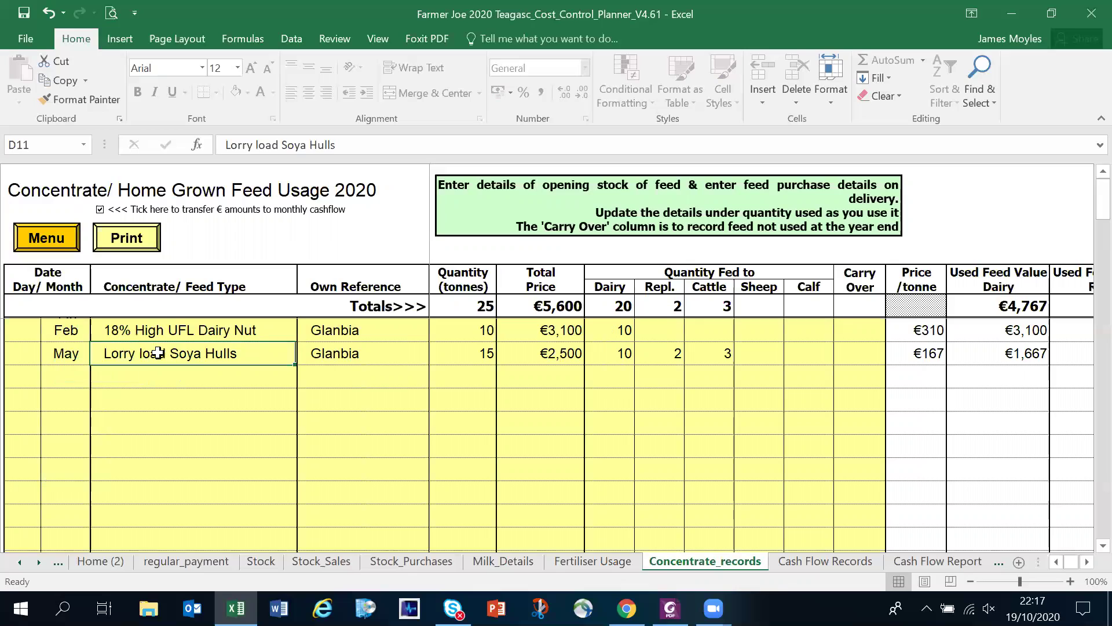
pyautogui.click(346, 355)
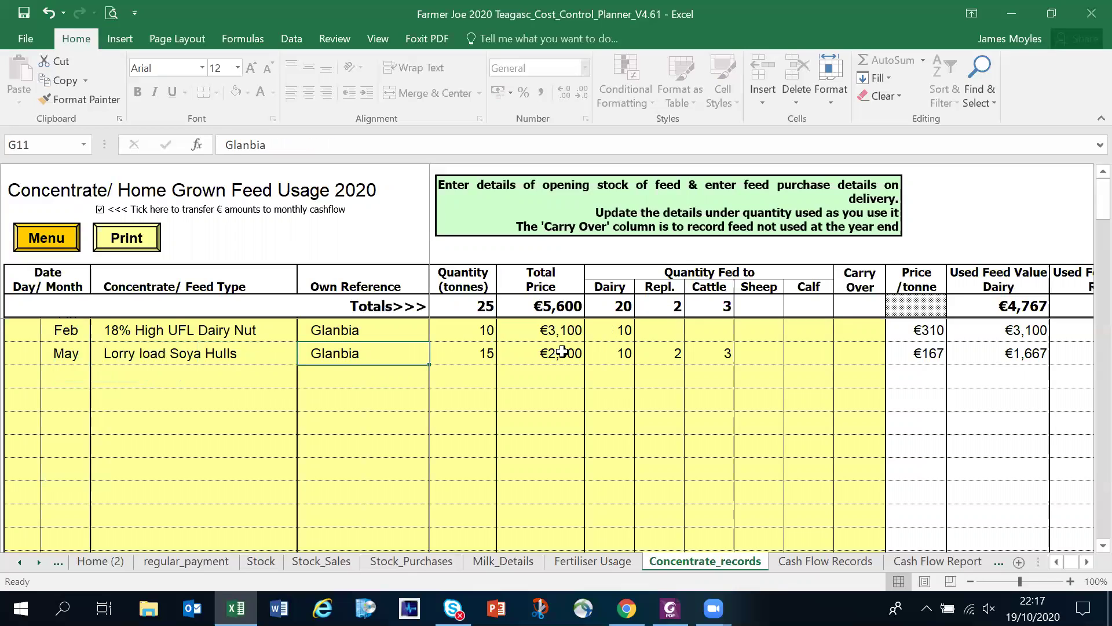
# Step: Go back to the main menu, open the monthly stock numbers and review the cow, heifer, cattle and sheep categories
pyautogui.click(52, 248)
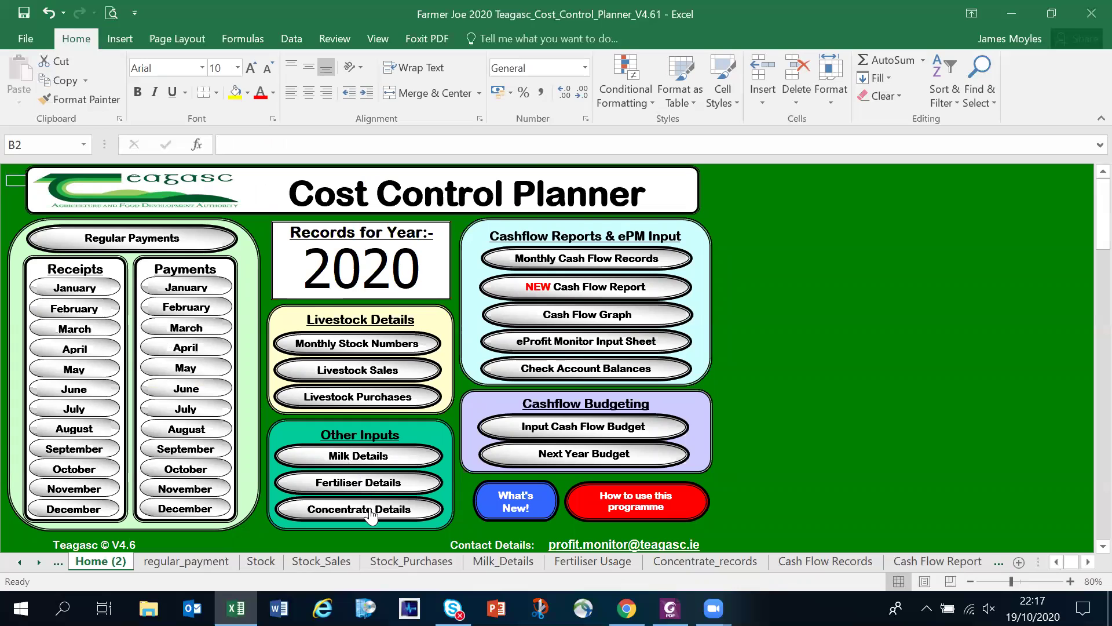
pyautogui.click(345, 350)
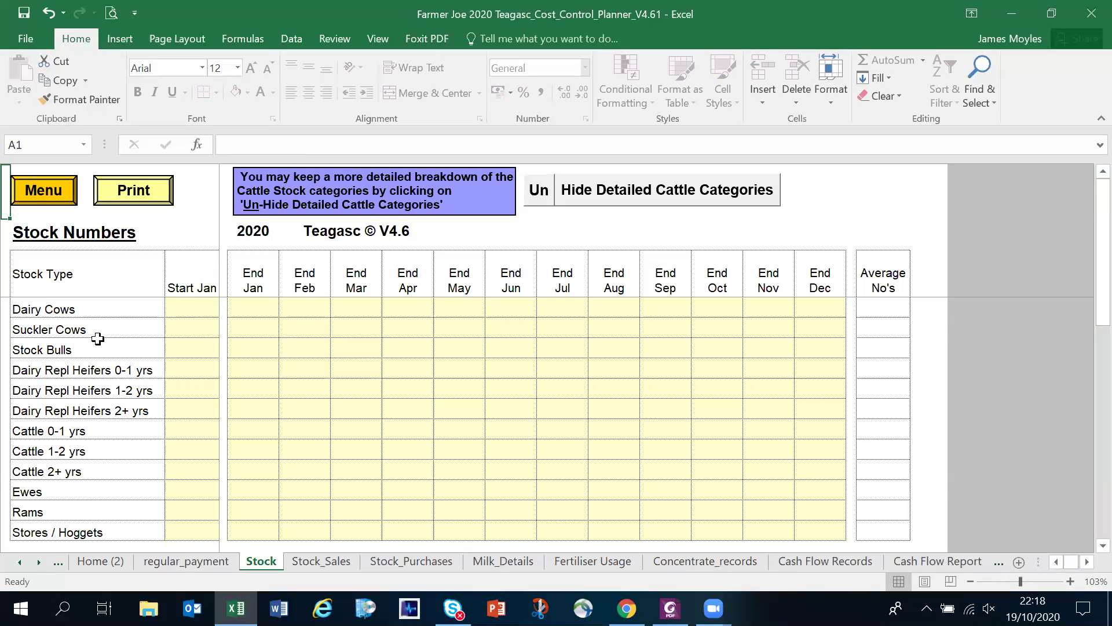
pyautogui.moveTo(87, 309); pyautogui.dragTo(675, 460)
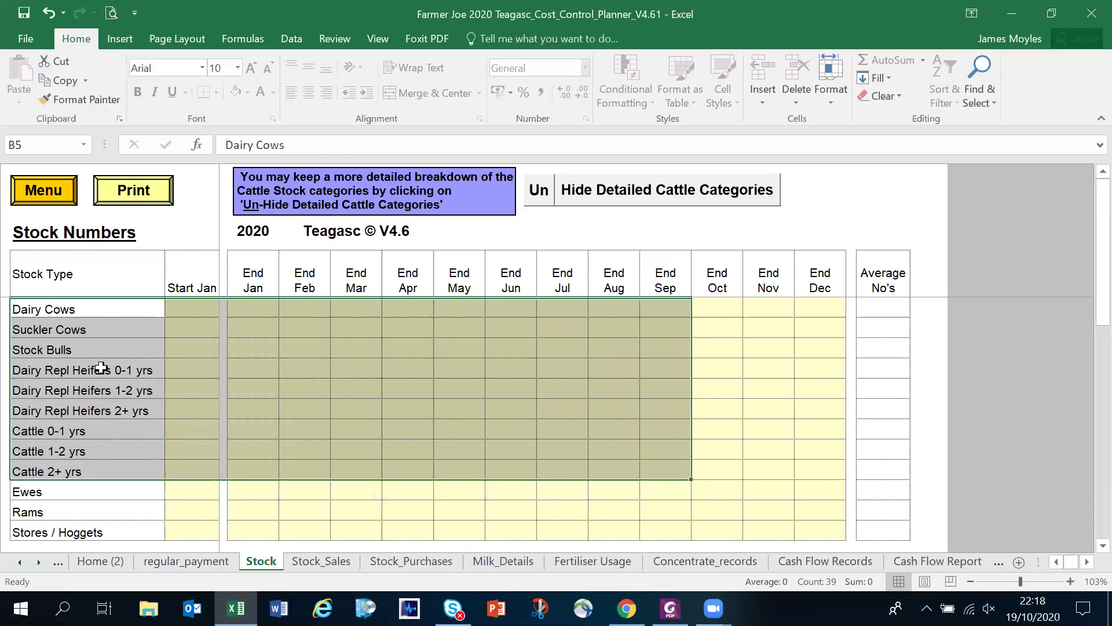
pyautogui.click(99, 368)
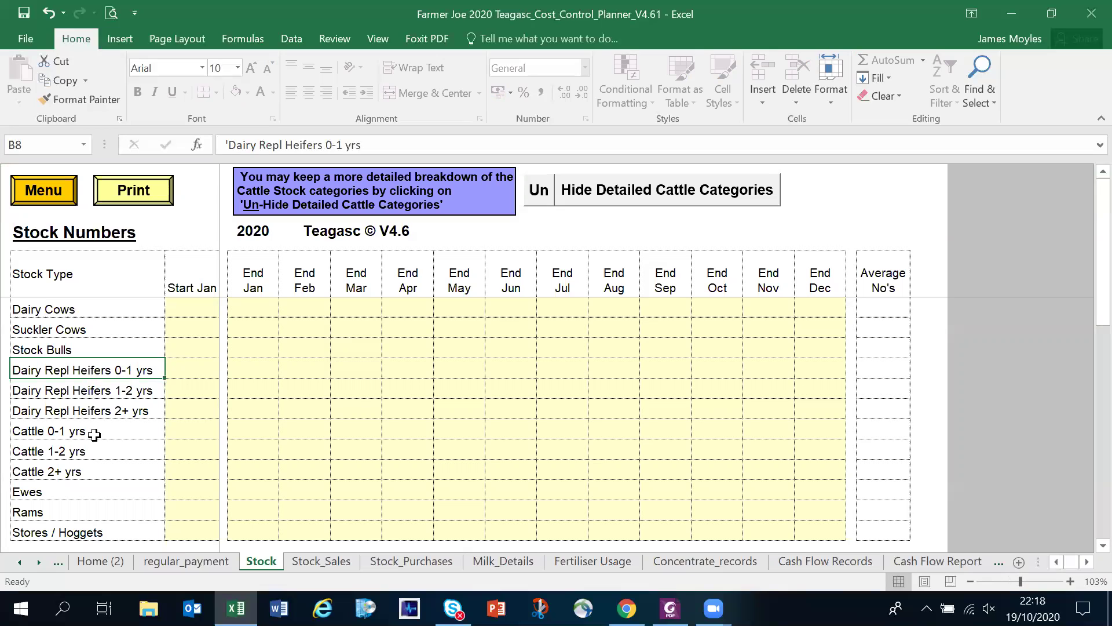
pyautogui.moveTo(94, 434); pyautogui.dragTo(93, 487)
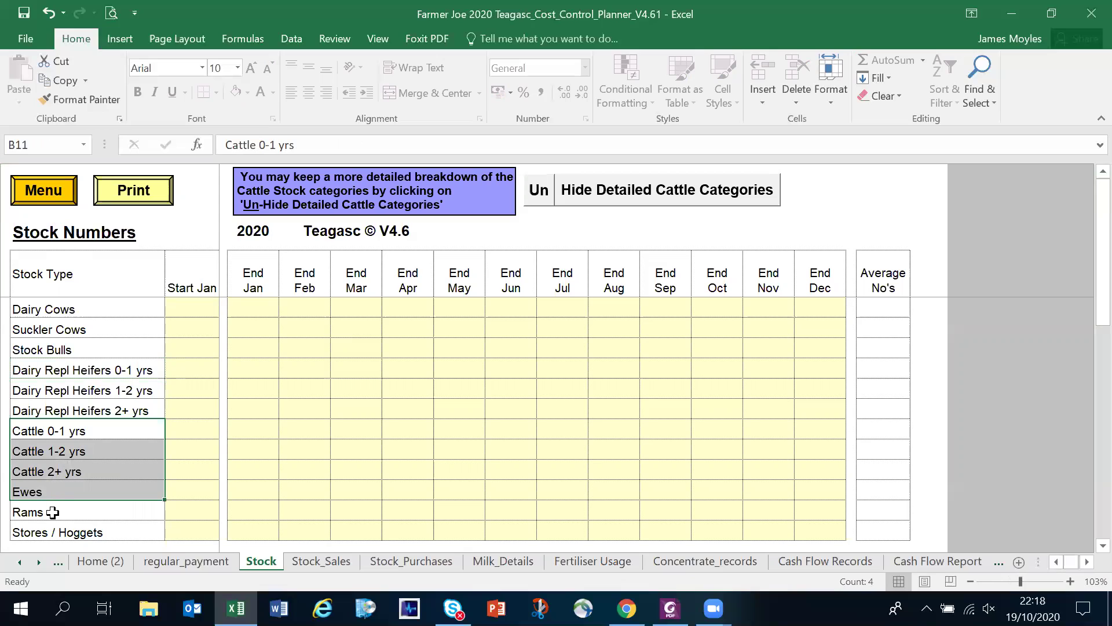
pyautogui.click(55, 492)
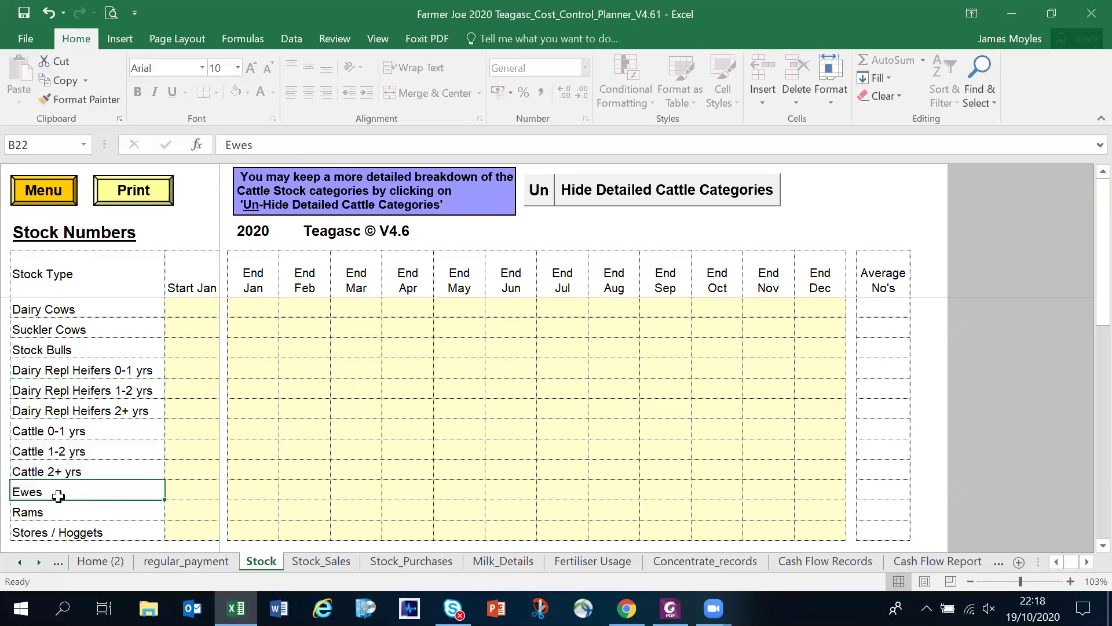
# Step: Return to the main menu, open the livestock sales details and select the sale date cell of the first entry
pyautogui.click(55, 202)
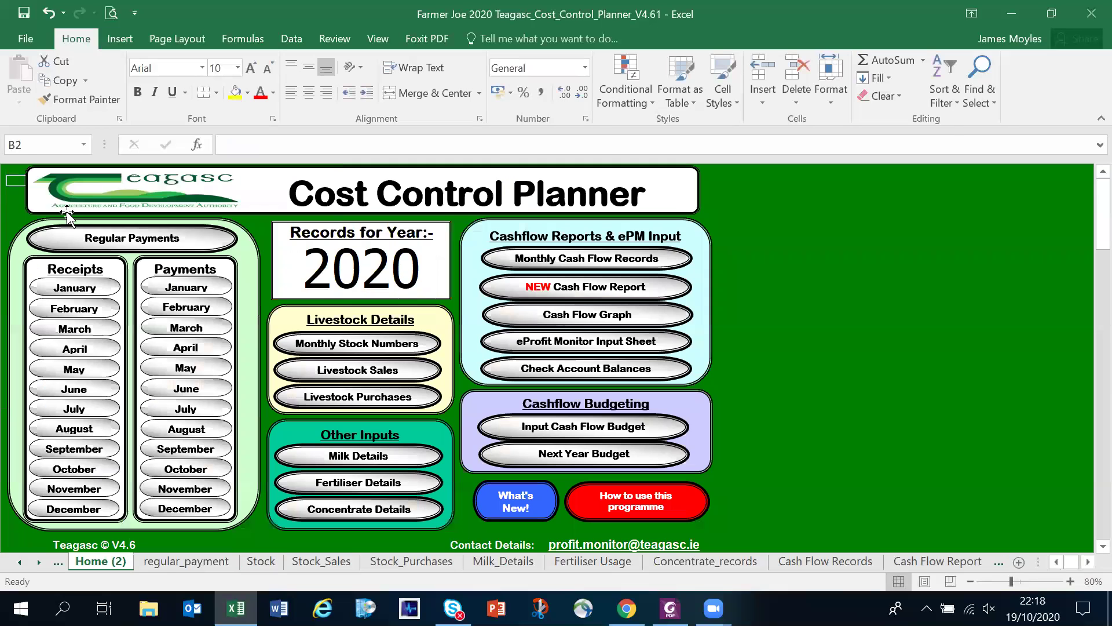
pyautogui.click(351, 373)
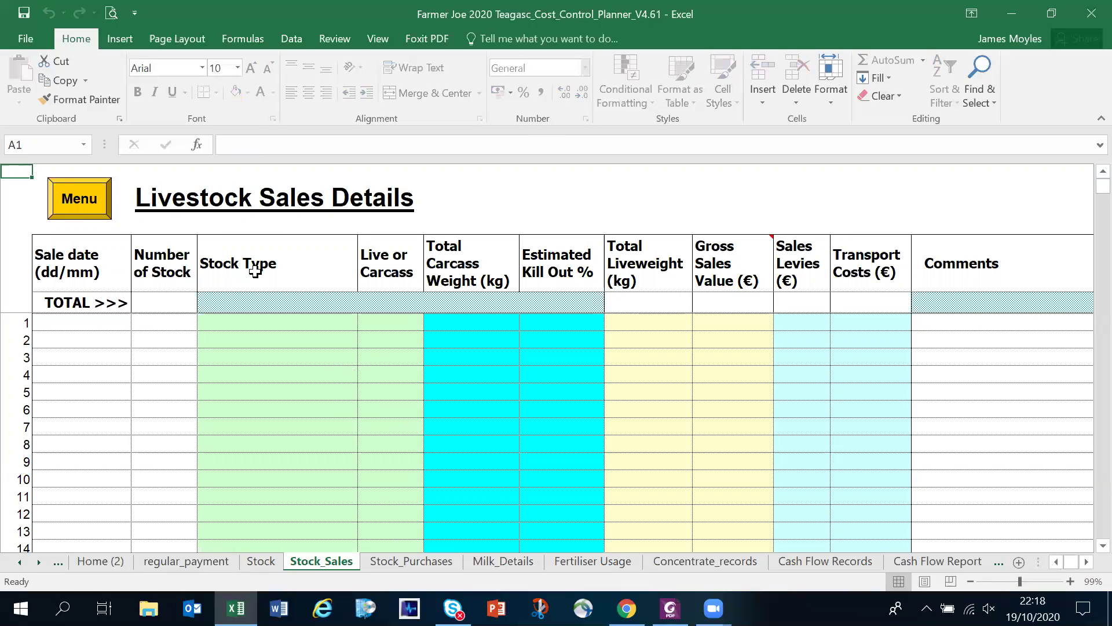
pyautogui.moveTo(115, 268); pyautogui.dragTo(930, 242)
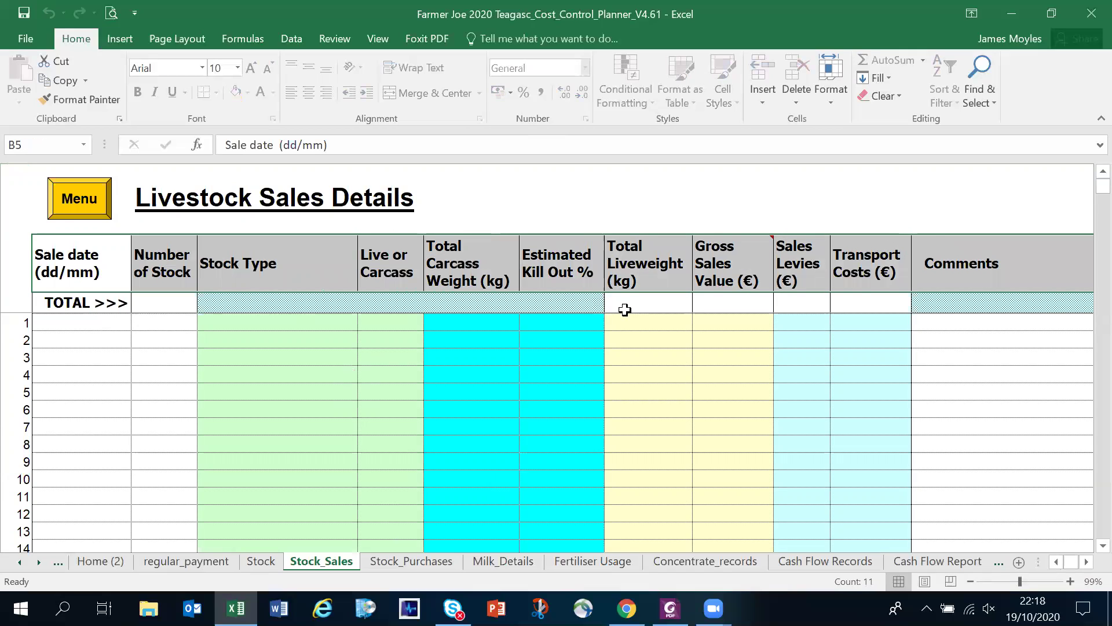
pyautogui.click(78, 324)
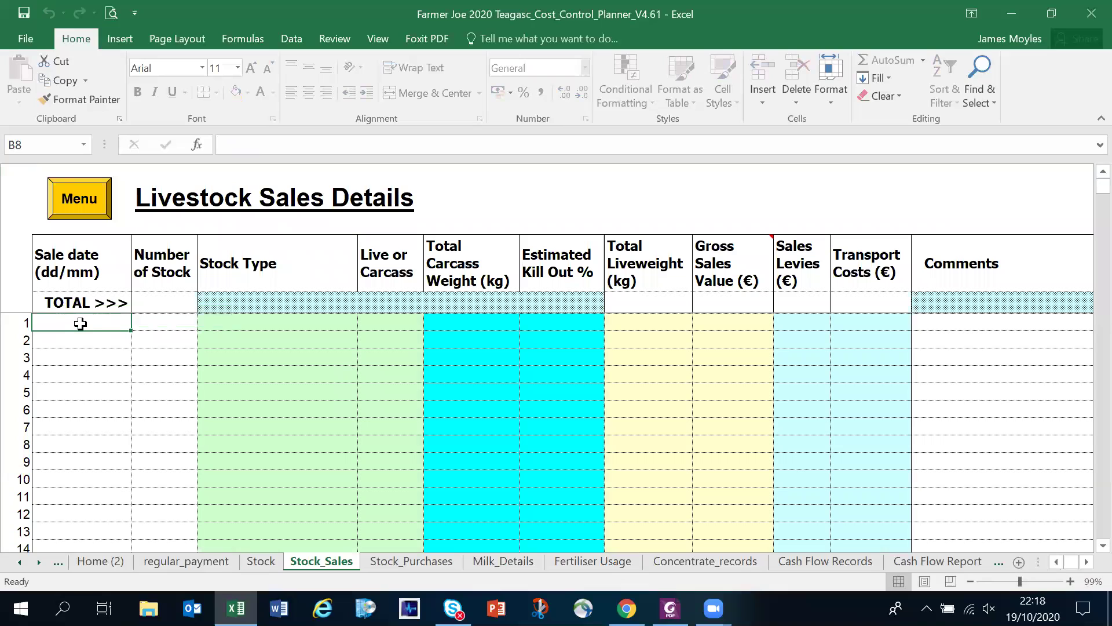
# Step: Enter the sale date 01/03 and 10 as the number of stock for the first livestock sale
pyautogui.write('01/')
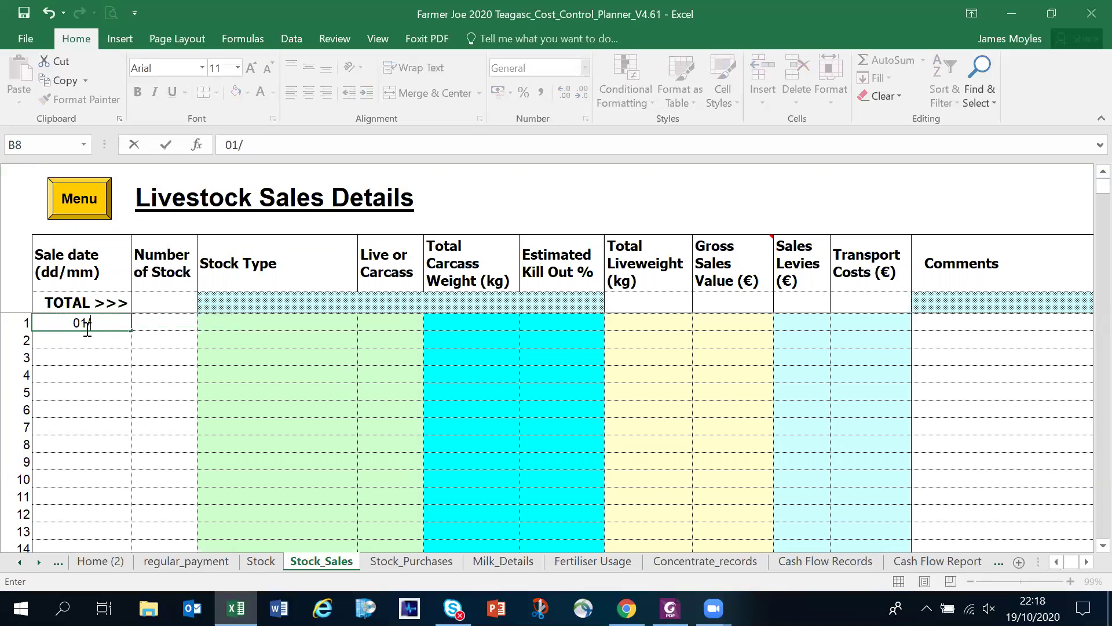
pyautogui.write('03')
pyautogui.press('Return')
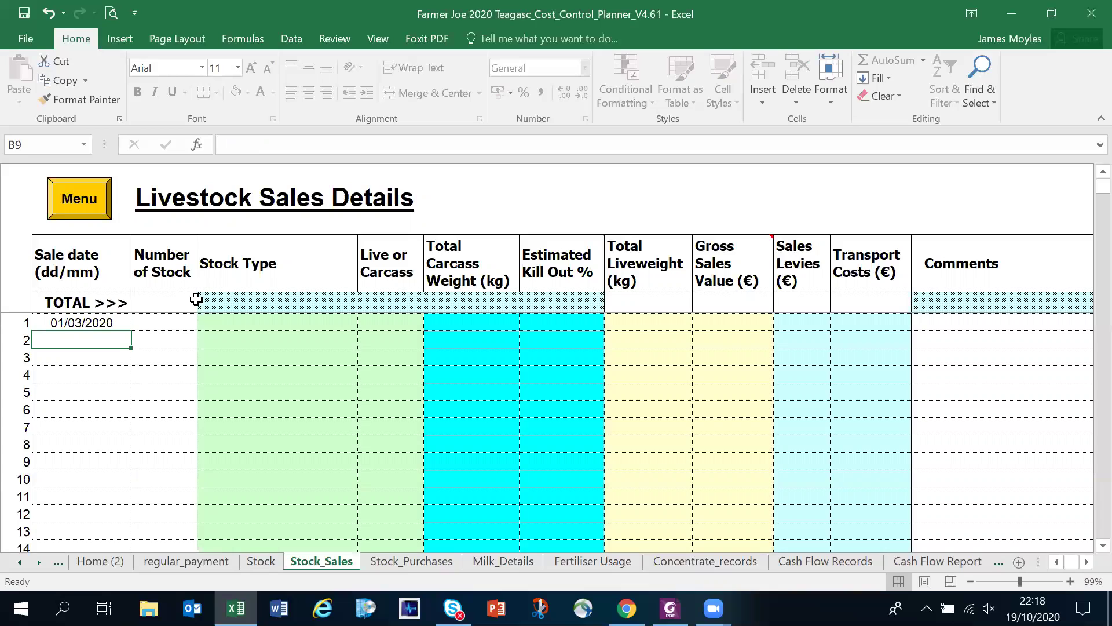
pyautogui.click(174, 320)
pyautogui.write('10')
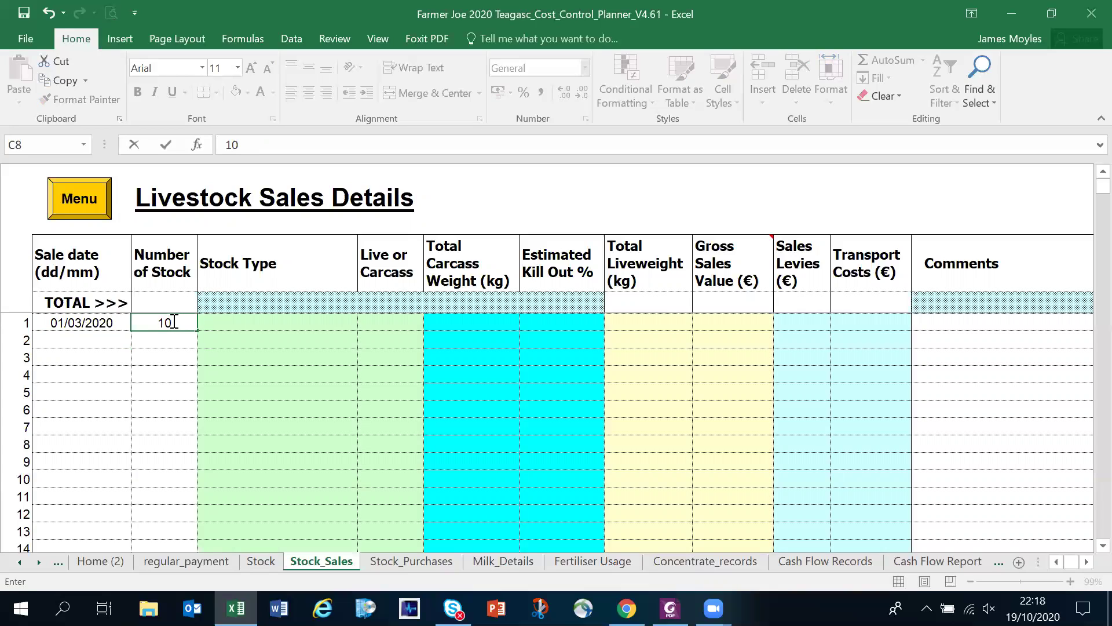
pyautogui.press('Return')
# Step: Set the first sale's stock type to Cattle 0-6 mth Male
pyautogui.click(245, 325)
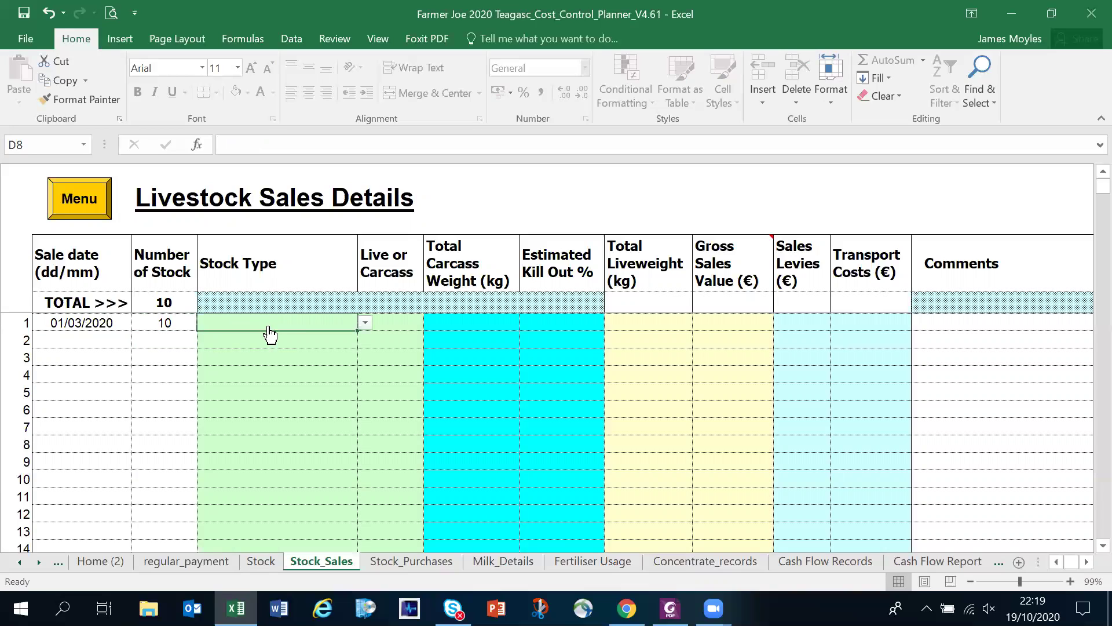
pyautogui.click(364, 323)
pyautogui.moveTo(365, 355)
pyautogui.mouseDown()
pyautogui.moveTo(365, 413)
pyautogui.moveTo(366, 343)
pyautogui.mouseUp()
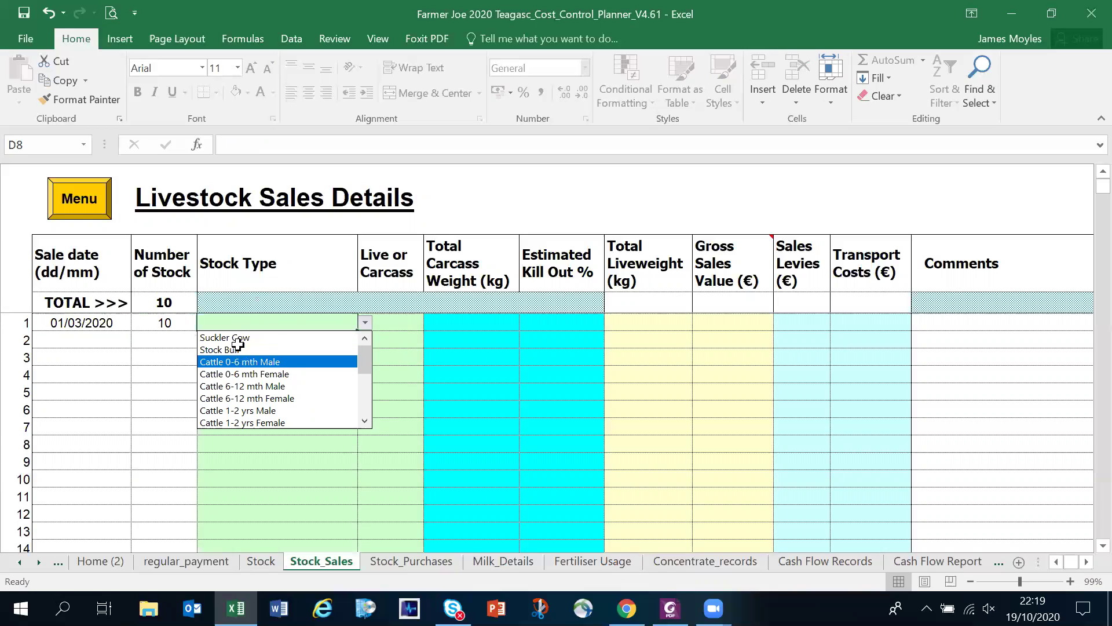
pyautogui.click(272, 362)
pyautogui.click(272, 363)
pyautogui.click(302, 323)
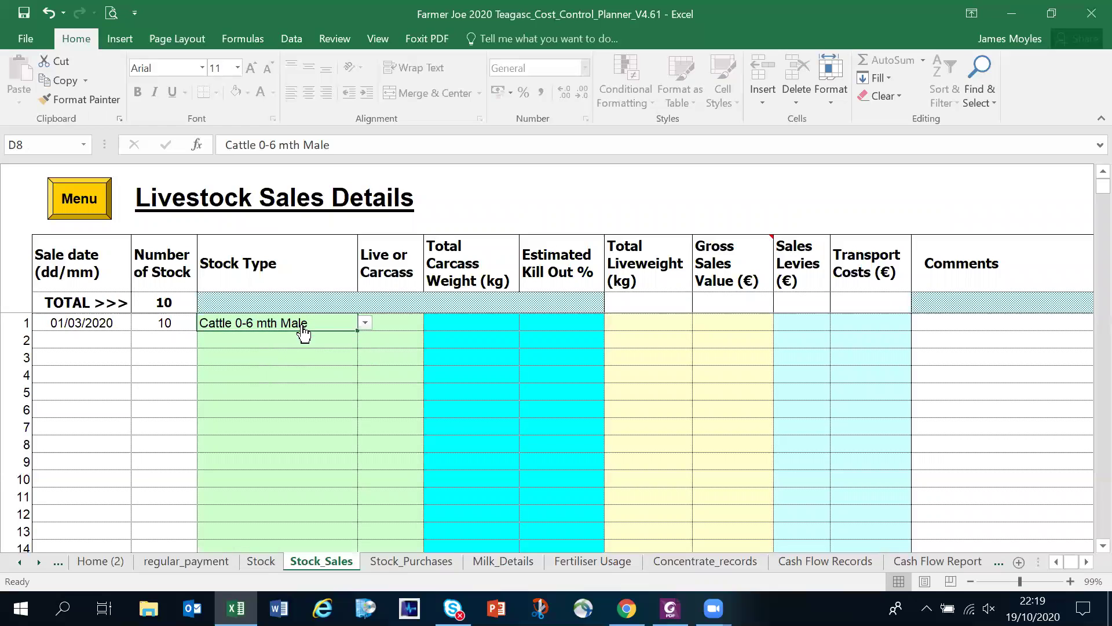
# Step: Change the first sale's stock type to New Born Dairy Calves
pyautogui.click(364, 327)
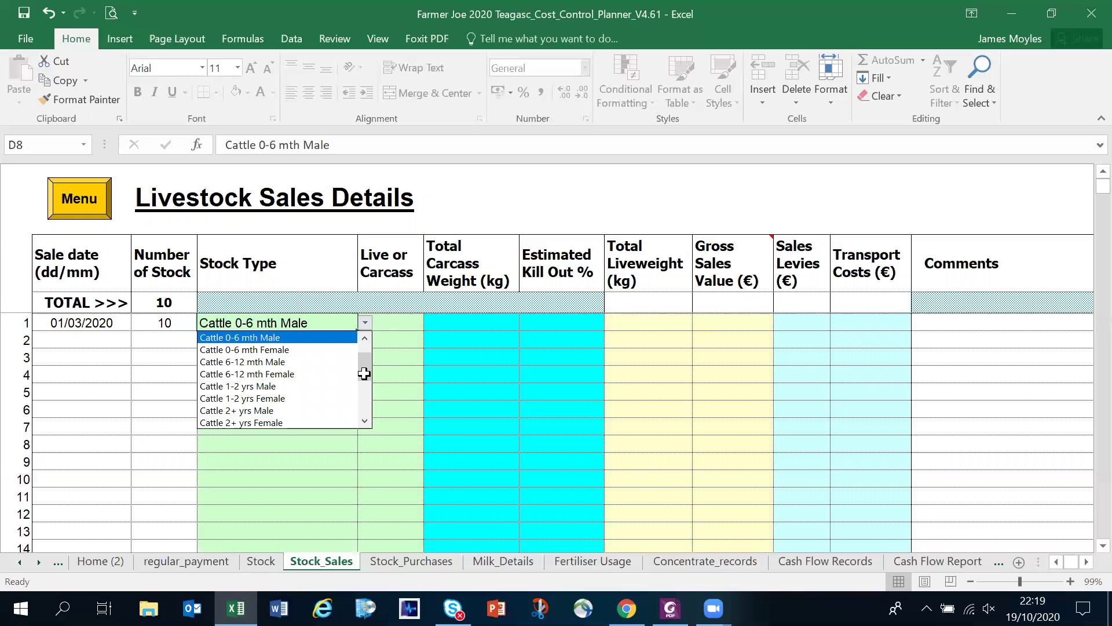
pyautogui.moveTo(363, 368); pyautogui.dragTo(366, 391)
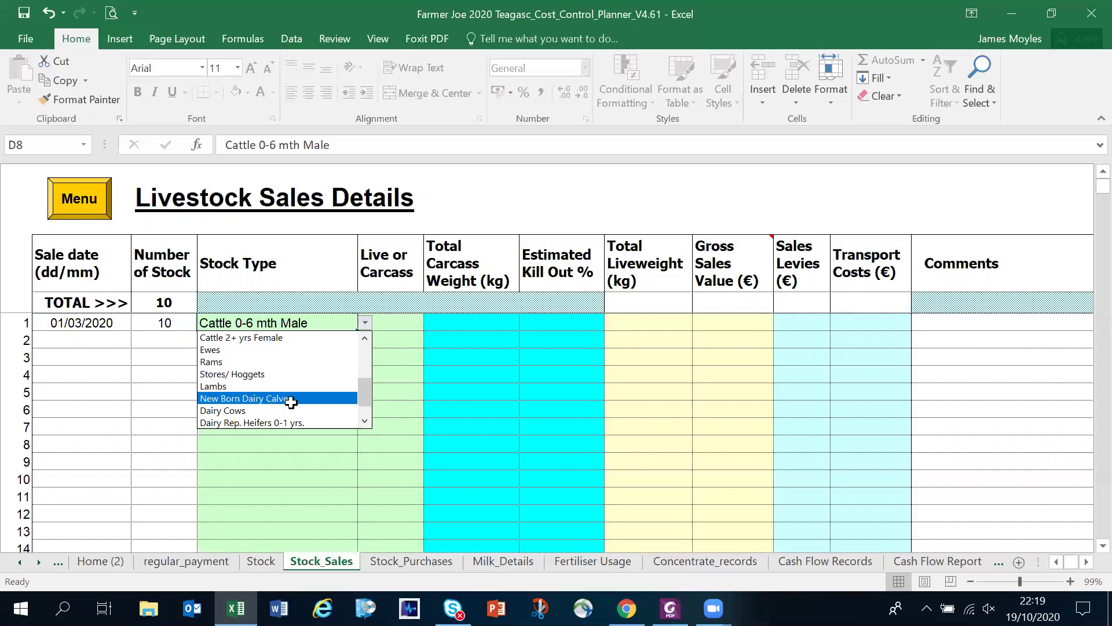
pyautogui.click(290, 399)
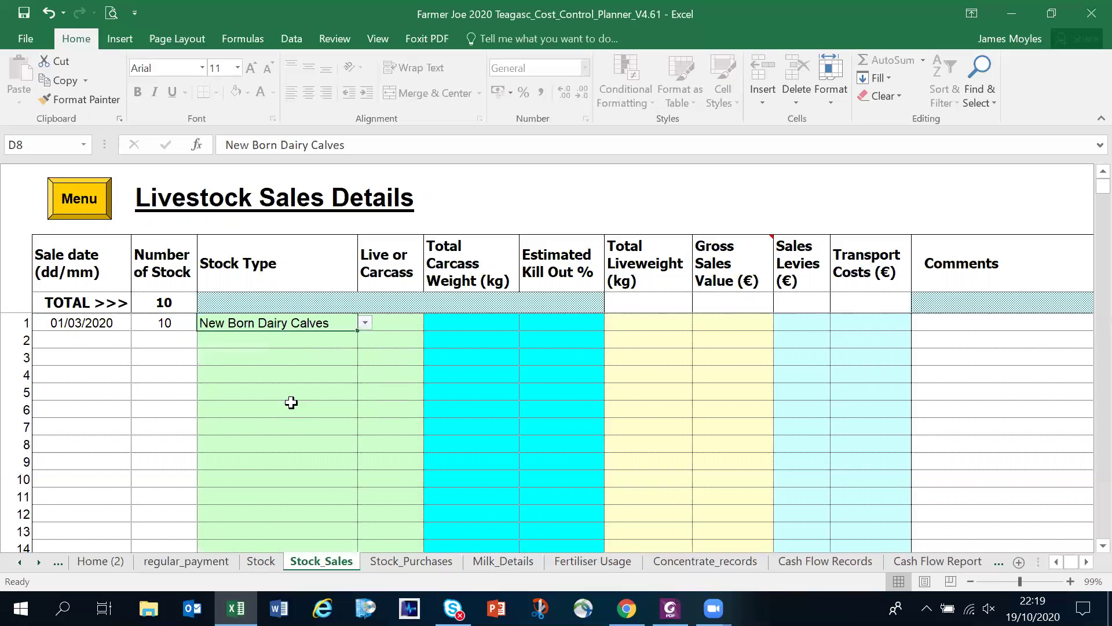
# Step: Review the live or carcass weight columns and the gross value note, and enter a gross sales value of 900 for the calves
pyautogui.click(395, 321)
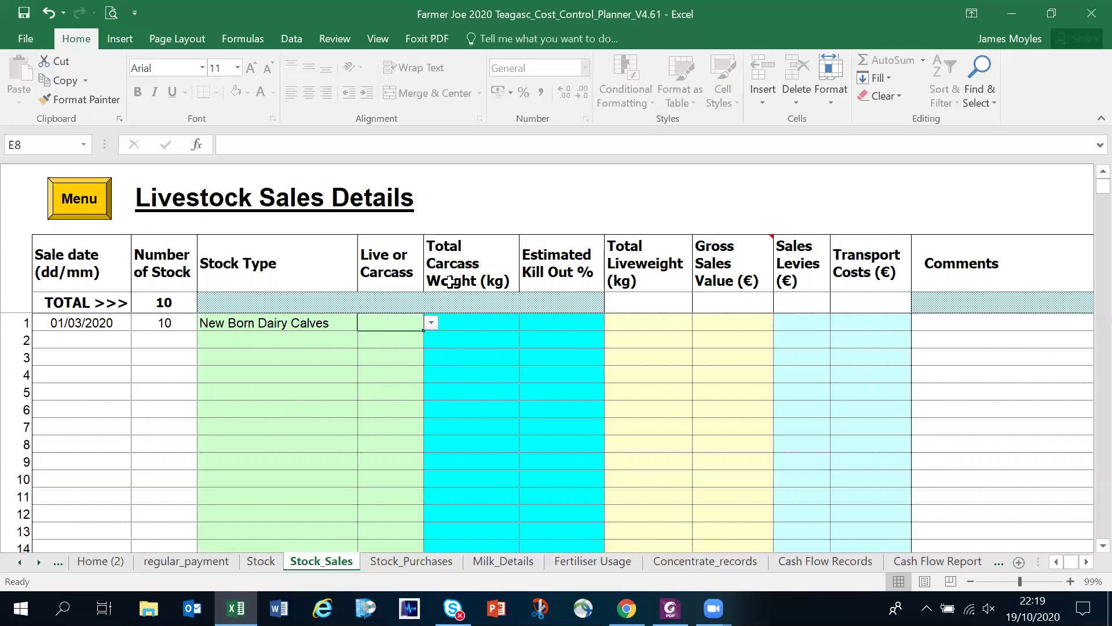
pyautogui.moveTo(398, 267); pyautogui.dragTo(618, 272)
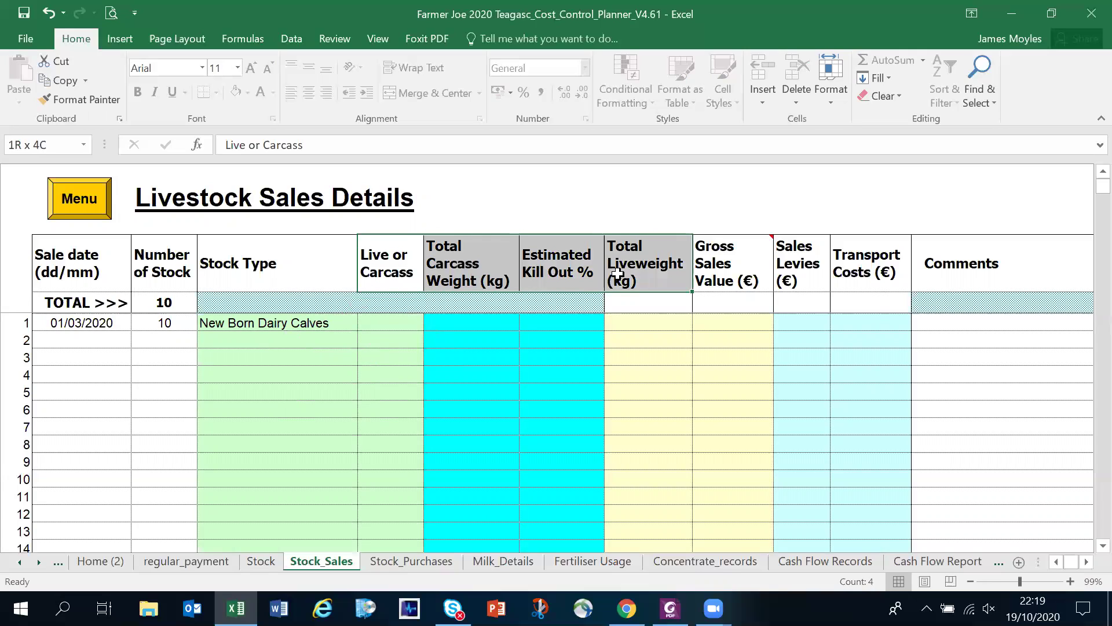
pyautogui.click(735, 322)
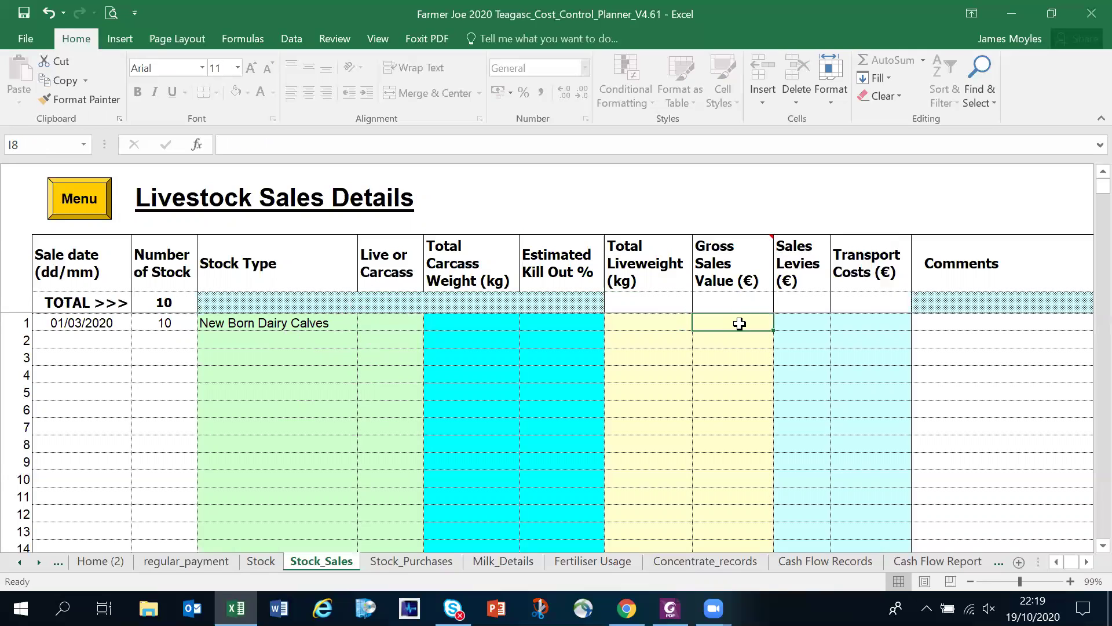
pyautogui.moveTo(722, 248)
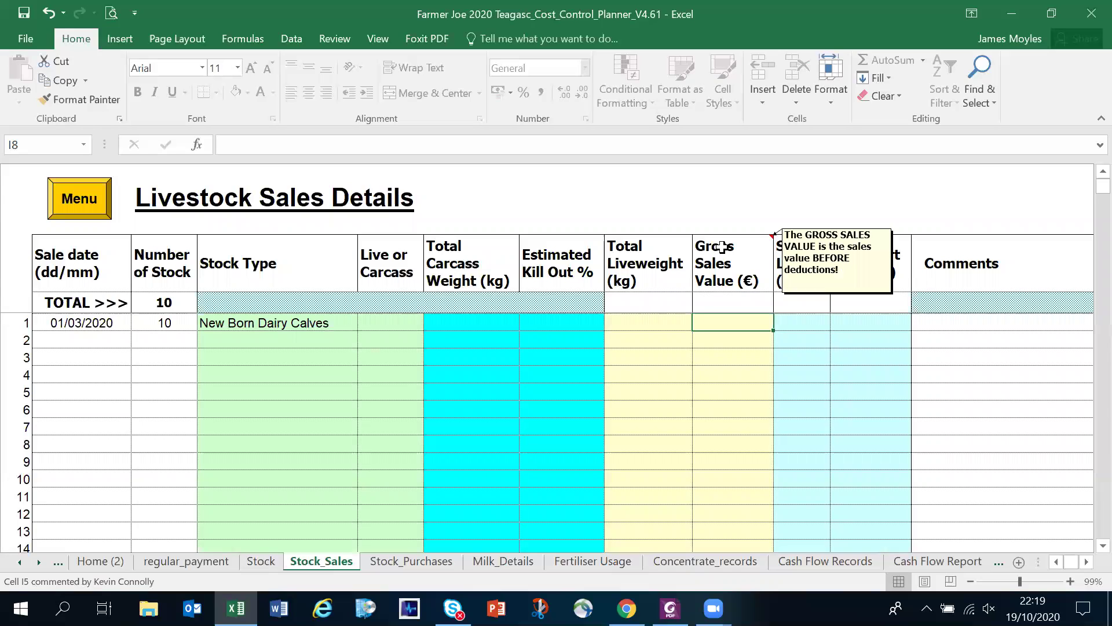
pyautogui.click(725, 351)
pyautogui.click(732, 324)
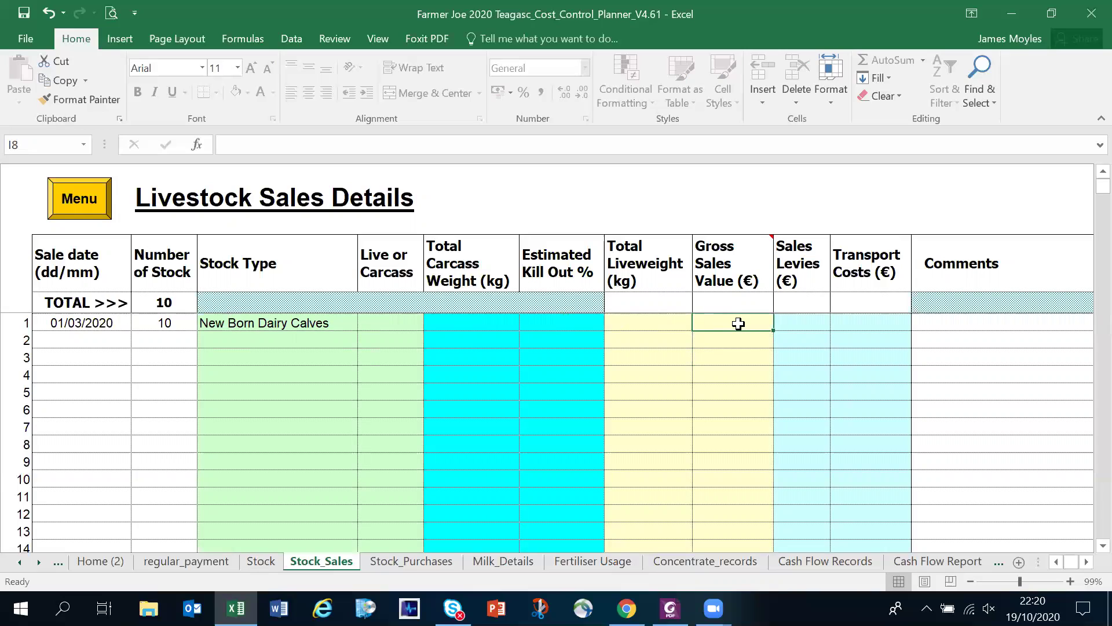
pyautogui.write('900')
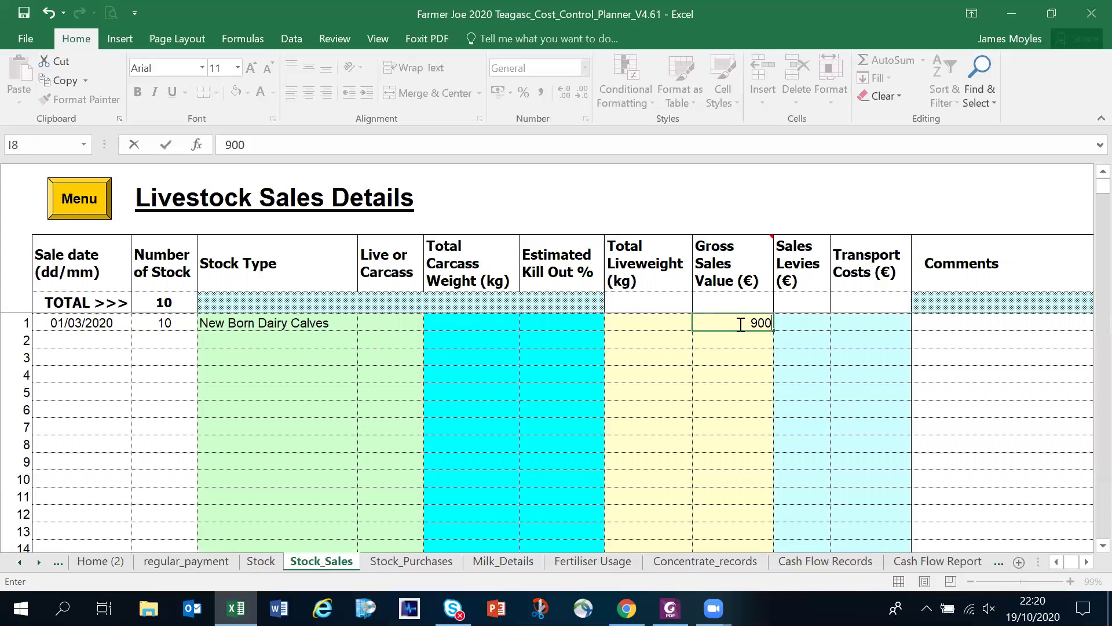
pyautogui.press('Return')
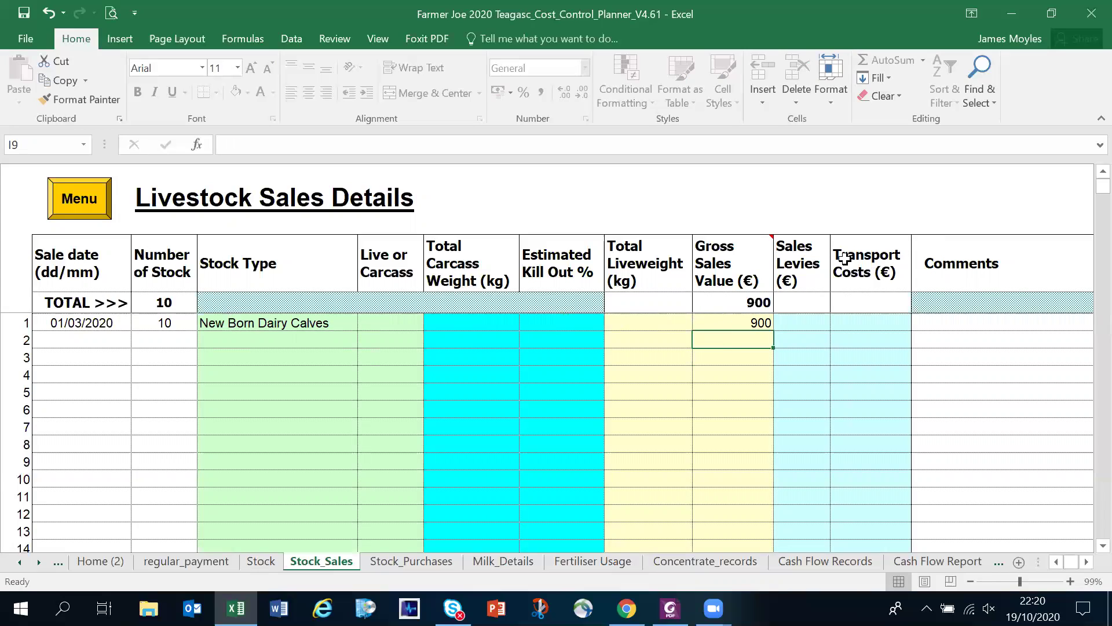
# Step: Add a comment to the calf sale saying "Sold to" followed by the buyer's full name
pyautogui.click(922, 319)
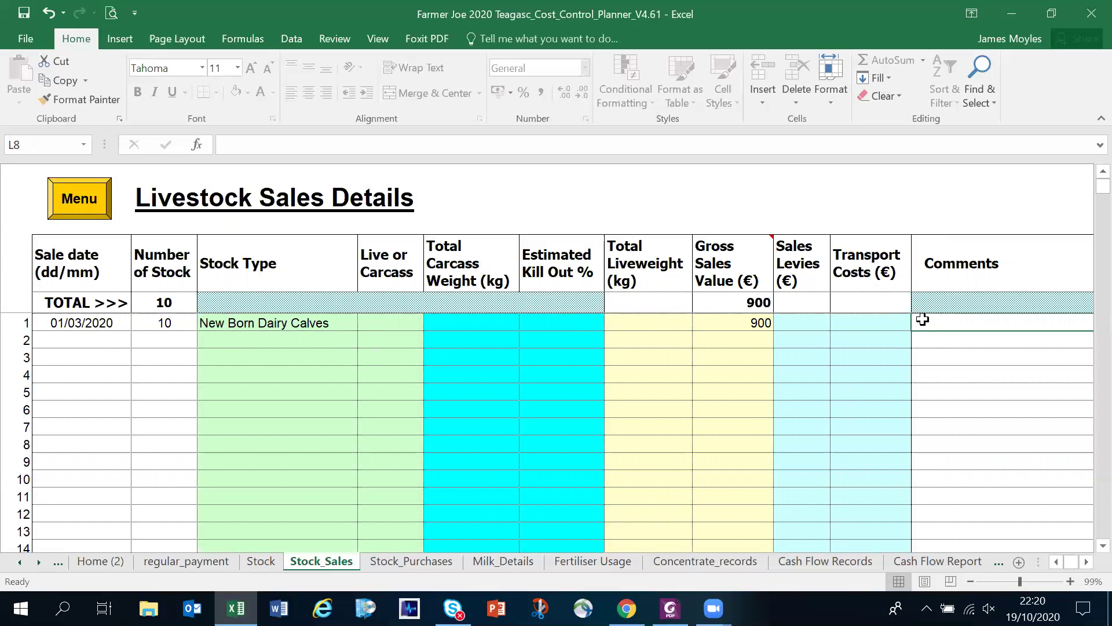
pyautogui.write('Sold to ')
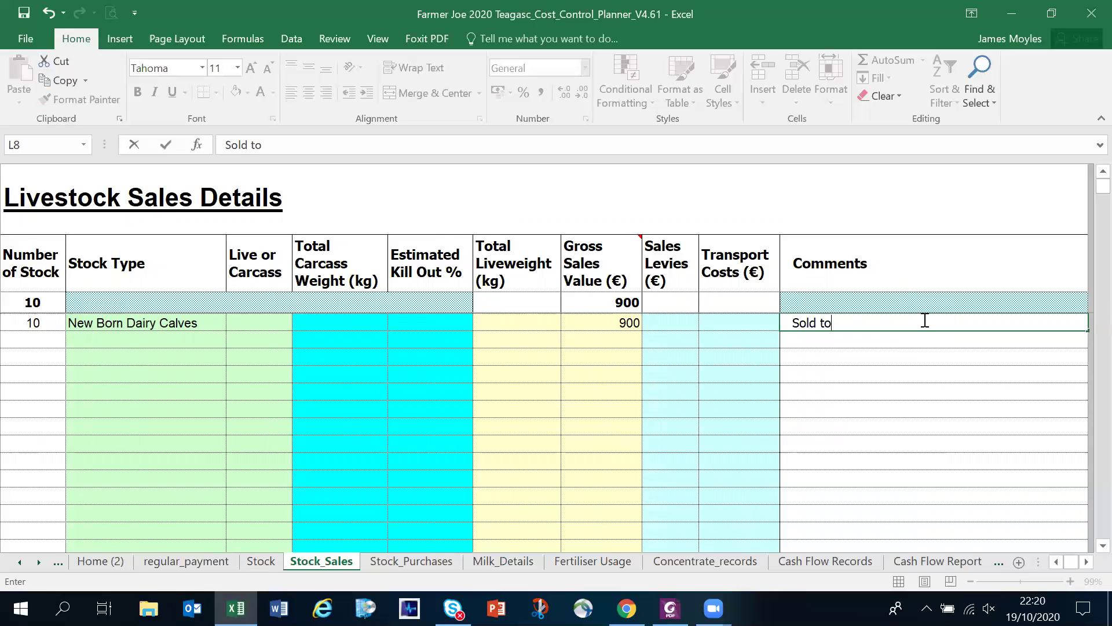
pyautogui.write('Joe Bloggs')
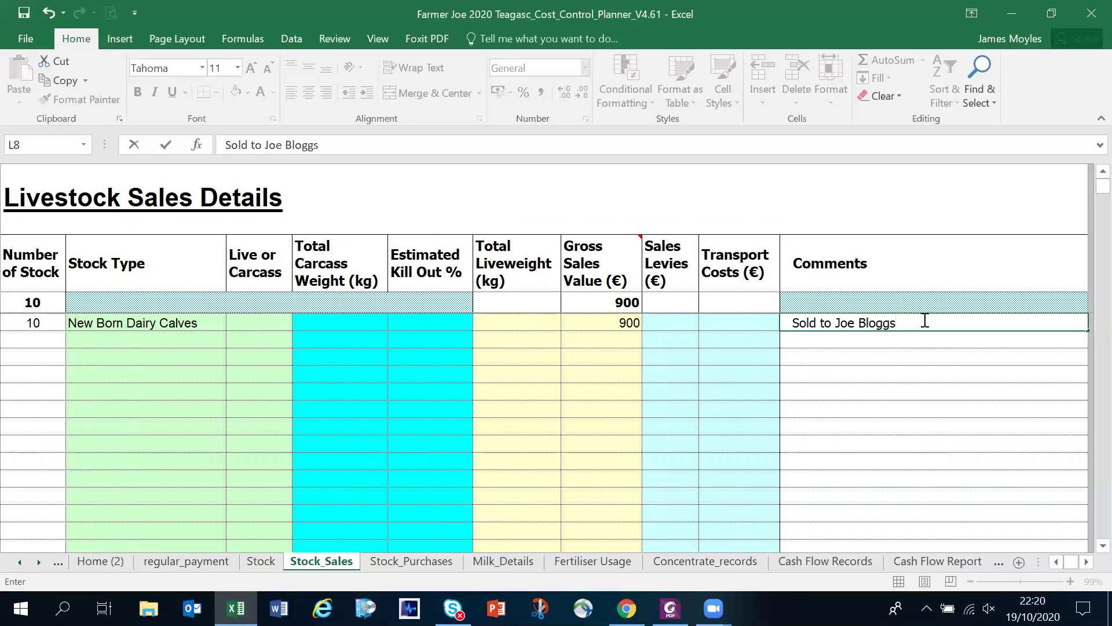
pyautogui.press('Return')
pyautogui.press('Left')
pyautogui.press('Left')
pyautogui.press('Left')
pyautogui.press('Left')
pyautogui.press('Left')
pyautogui.press('Left')
pyautogui.press('Left')
pyautogui.press('Left')
pyautogui.press('Left')
pyautogui.press('Left')
pyautogui.press('Left')
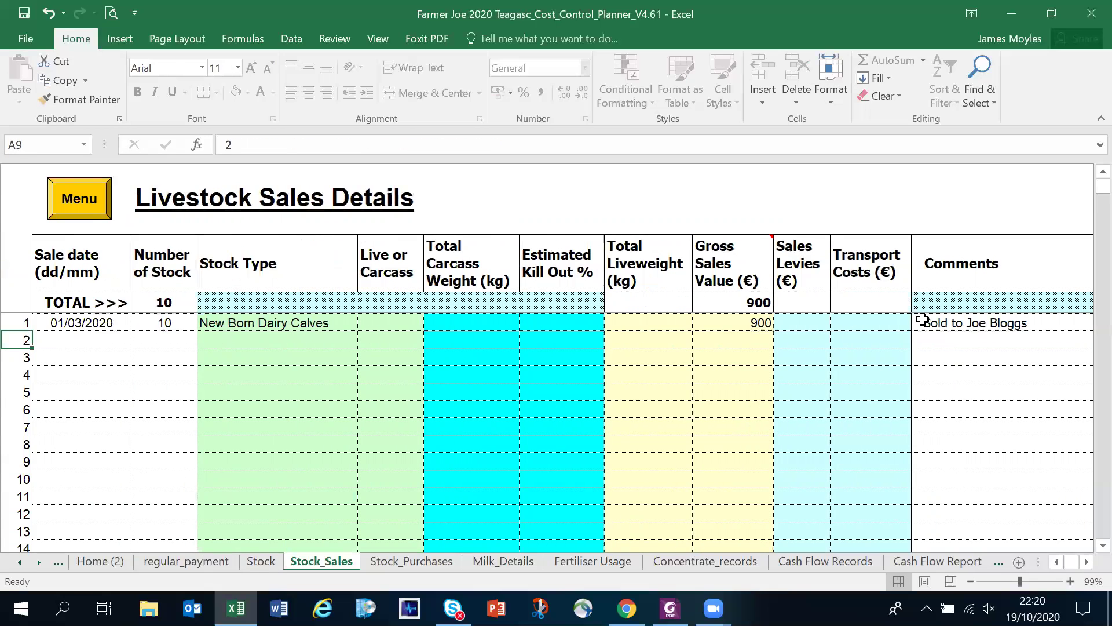
pyautogui.click(1013, 321)
# Step: Enter the sale date 04/04 and 2 as the number of stock for the second sale
pyautogui.click(93, 344)
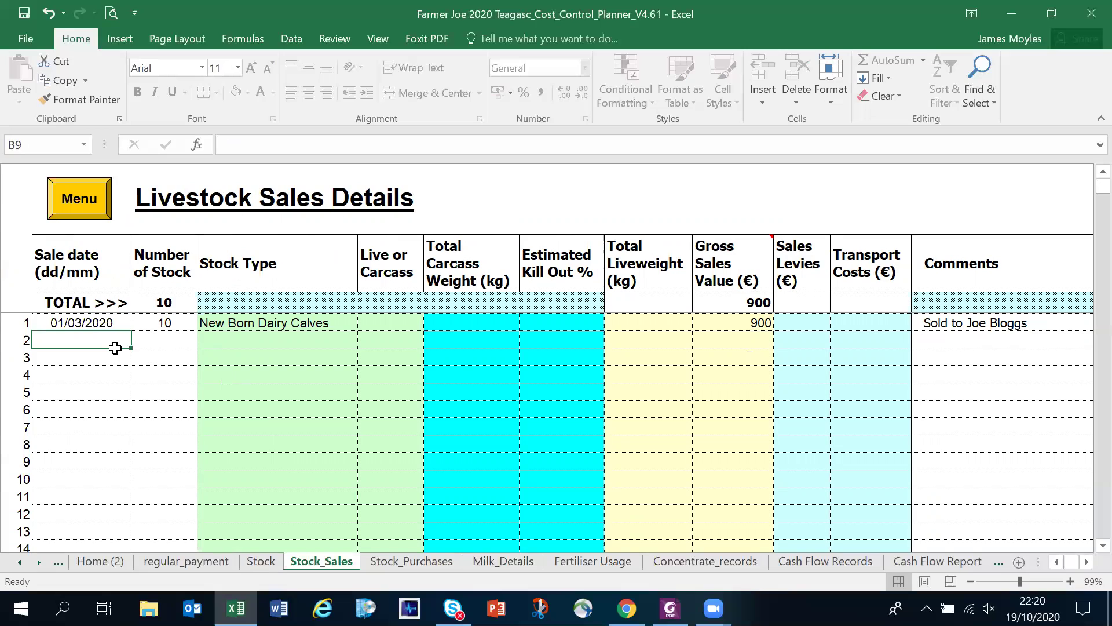
pyautogui.write('0404')
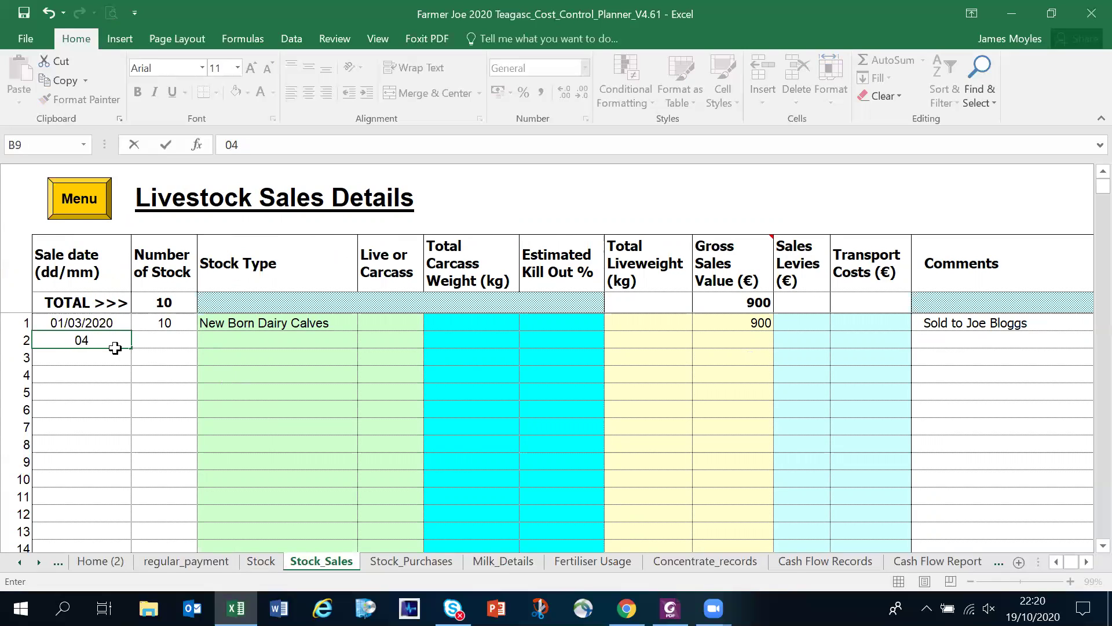
pyautogui.write('04')
pyautogui.press('Tab')
pyautogui.write('2')
pyautogui.press('Tab')
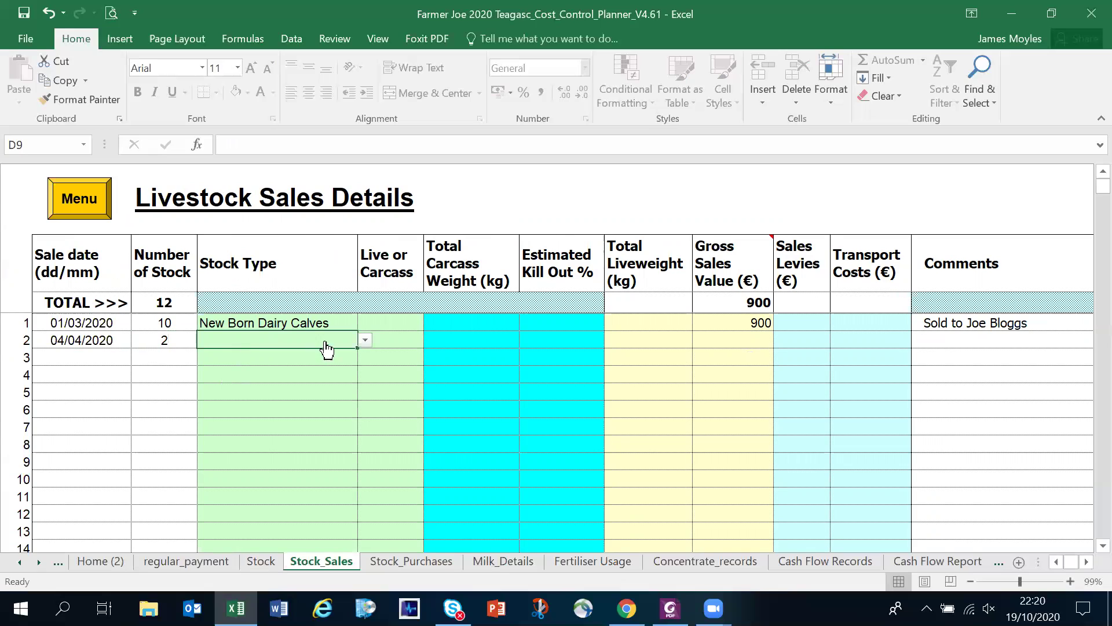
# Step: Set the second sale's stock type to Dairy Cows and its gross sales value to 2200
pyautogui.click(364, 340)
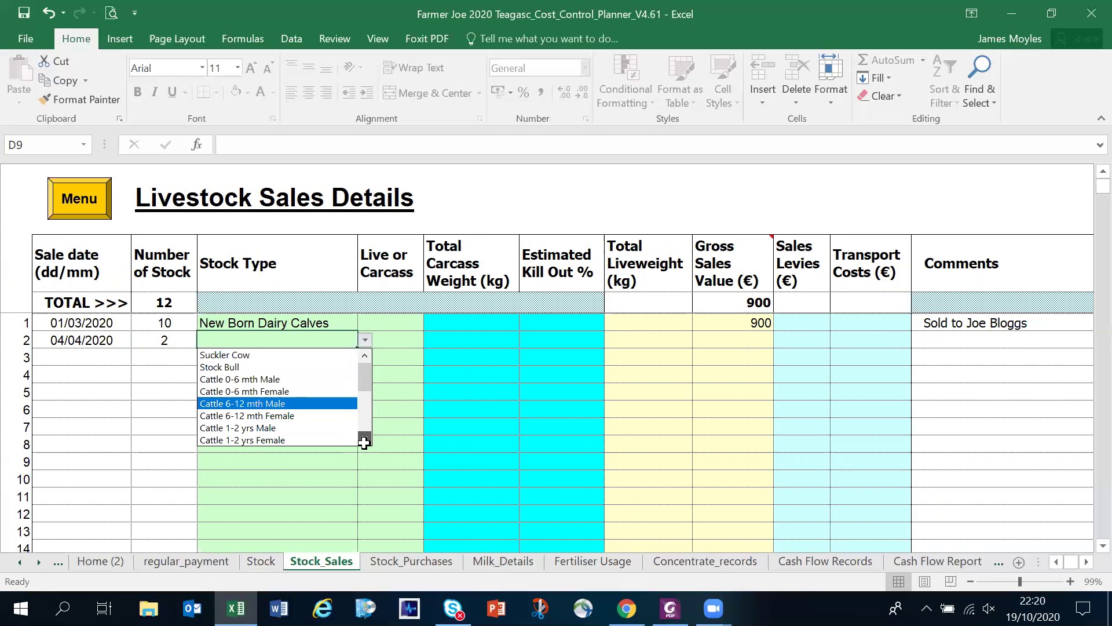
pyautogui.scroll(-3, 364, 442)
pyautogui.scroll(-1, 363, 442)
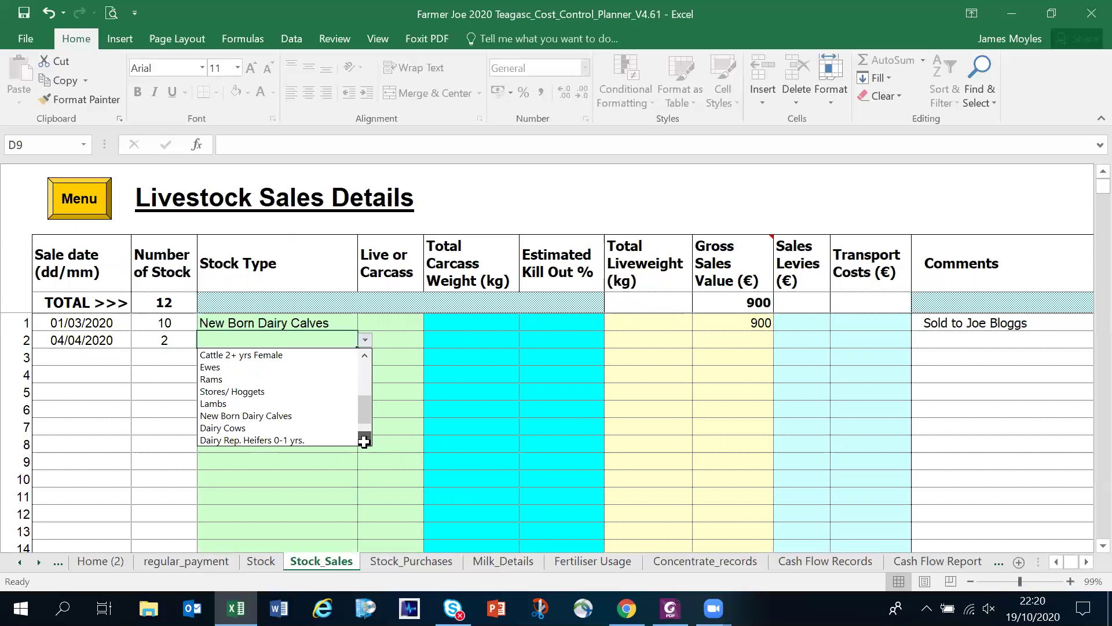
pyautogui.click(292, 428)
pyautogui.click(710, 338)
pyautogui.write('2')
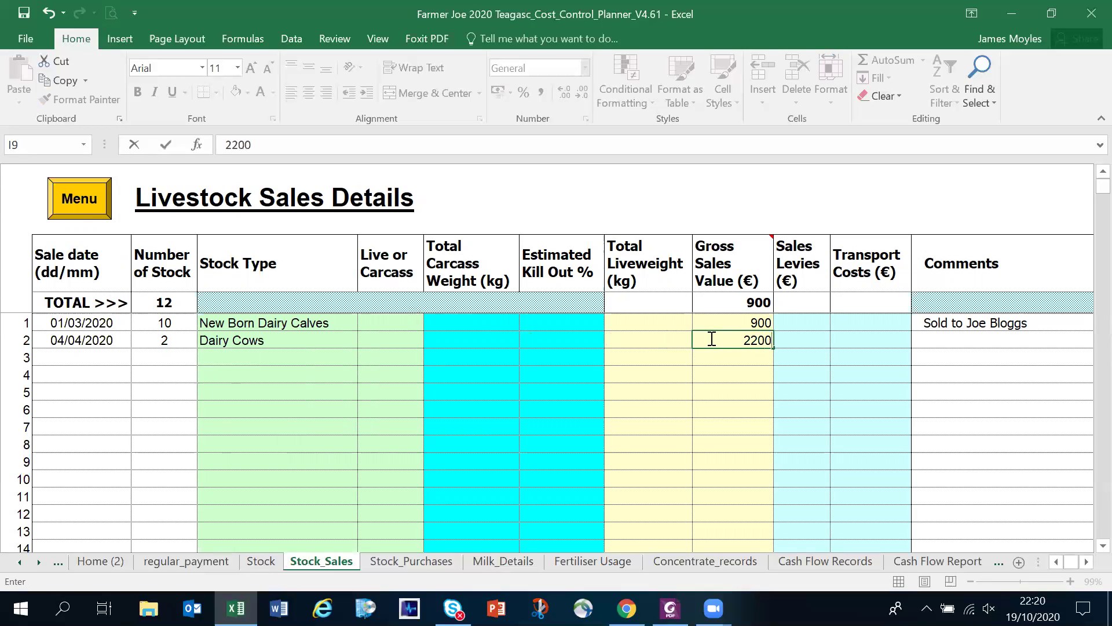
pyautogui.write('200')
pyautogui.press('Return')
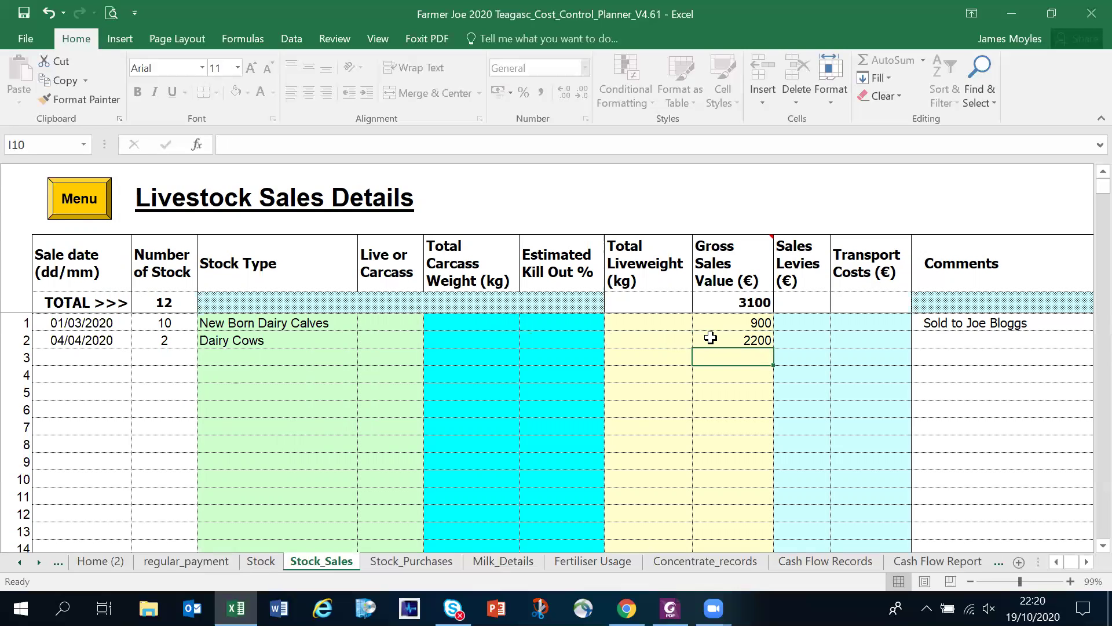
# Step: Add the comment "Sold to kepak" to the dairy cow sale
pyautogui.click(974, 339)
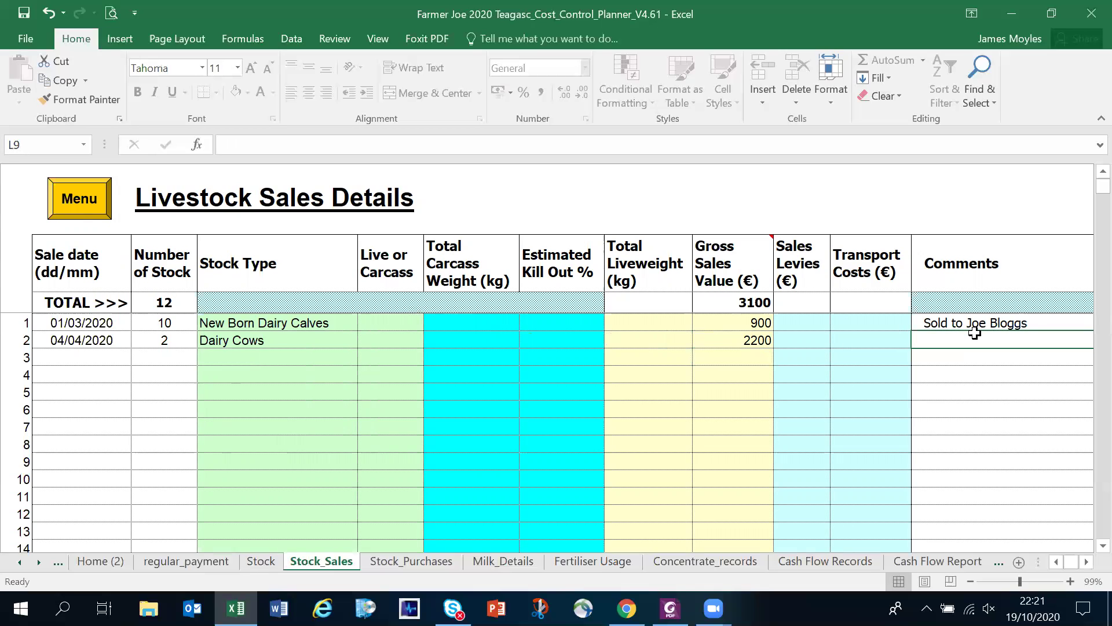
pyautogui.write('So')
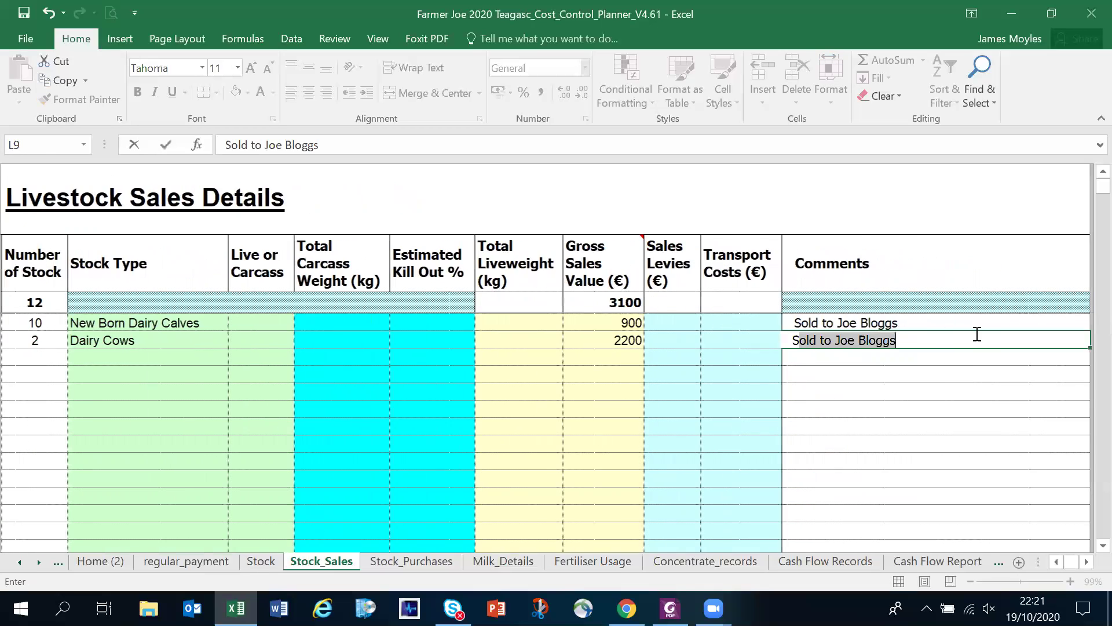
pyautogui.write('ld to ')
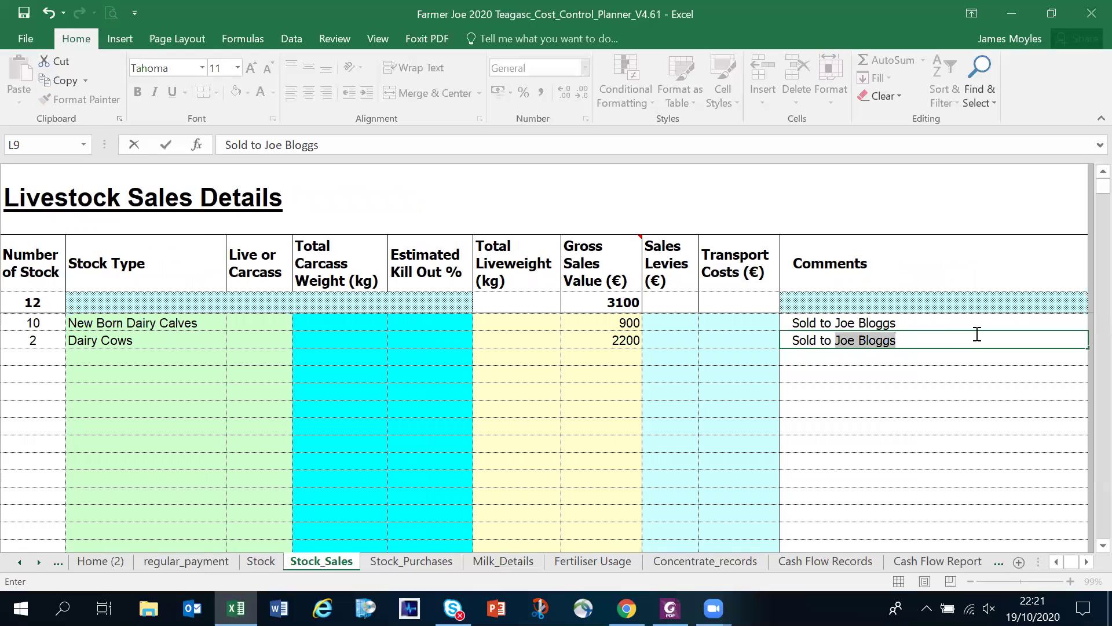
pyautogui.write('kep')
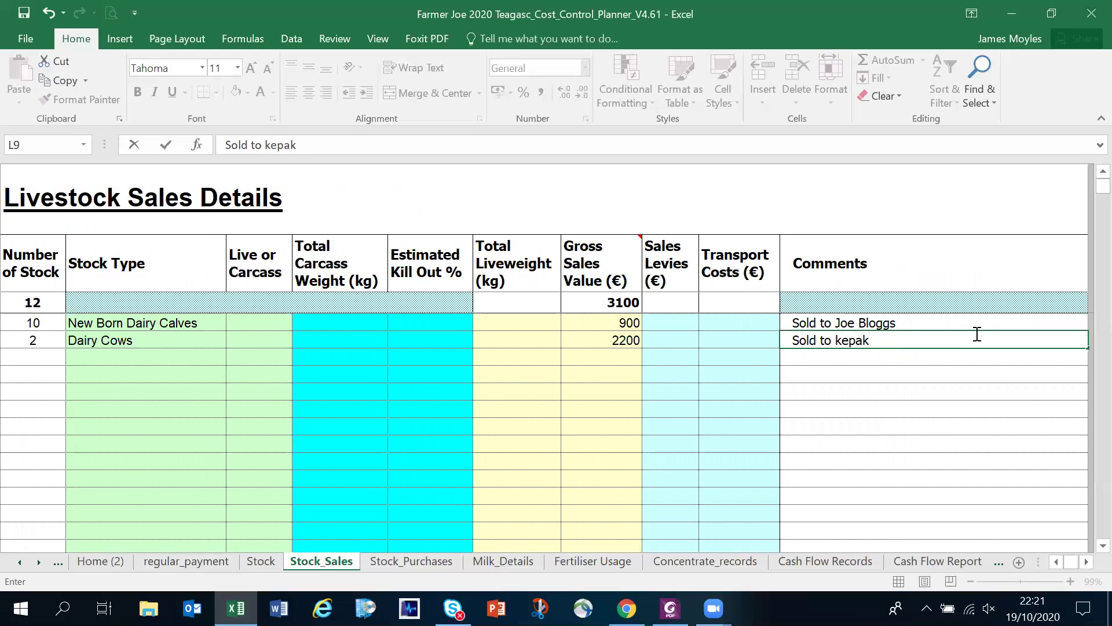
pyautogui.write('ak')
pyautogui.click(839, 449)
pyautogui.click(1056, 562)
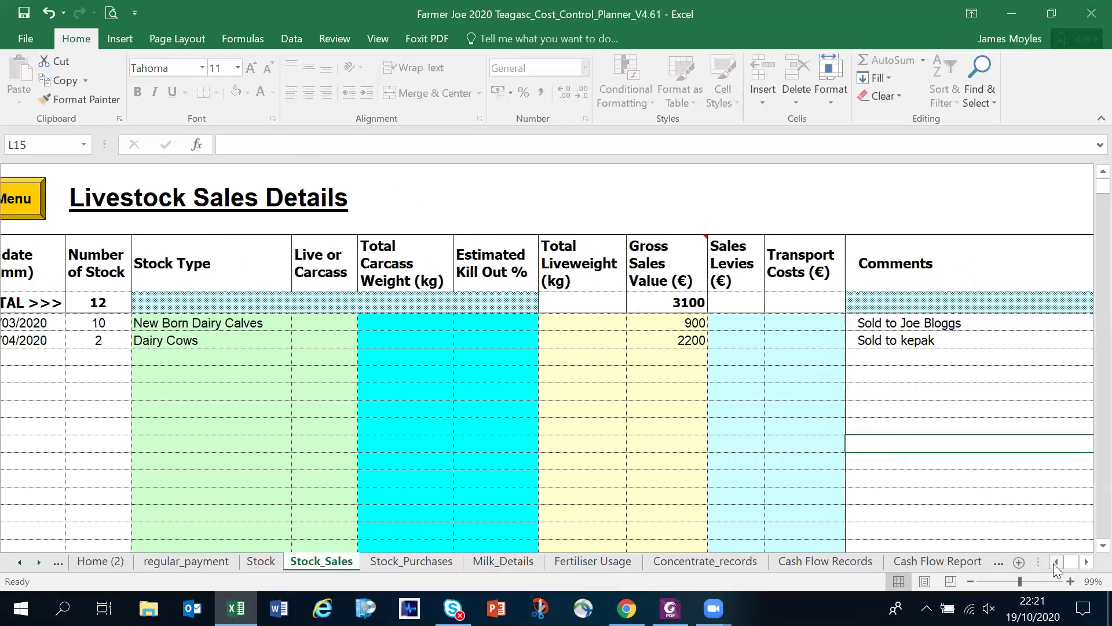
pyautogui.click(1056, 563)
pyautogui.click(92, 360)
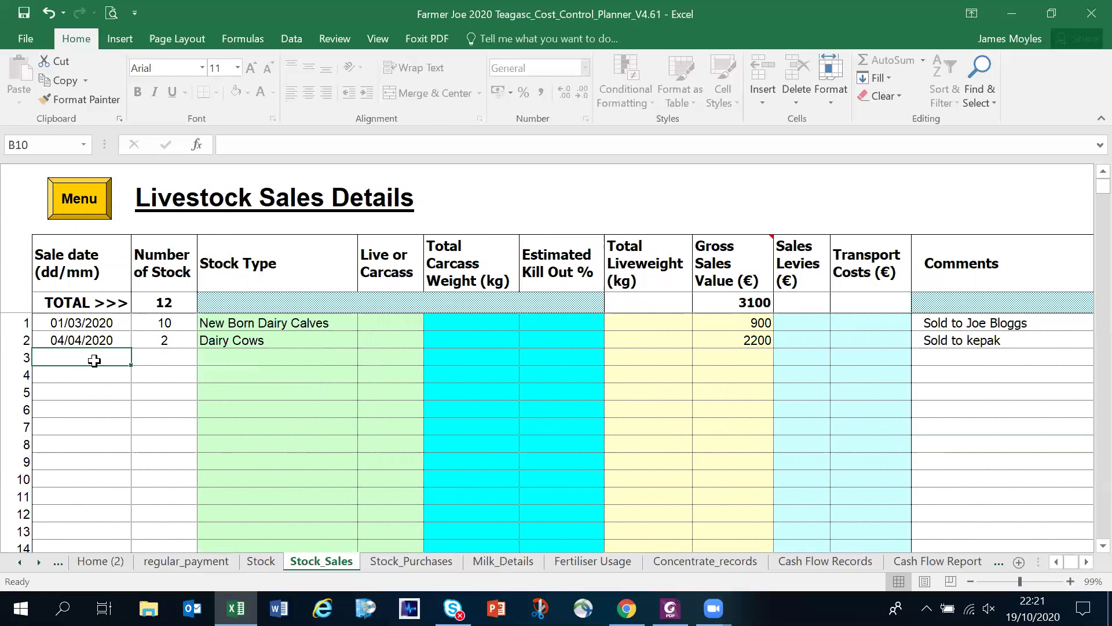
pyautogui.click(173, 354)
pyautogui.write('1')
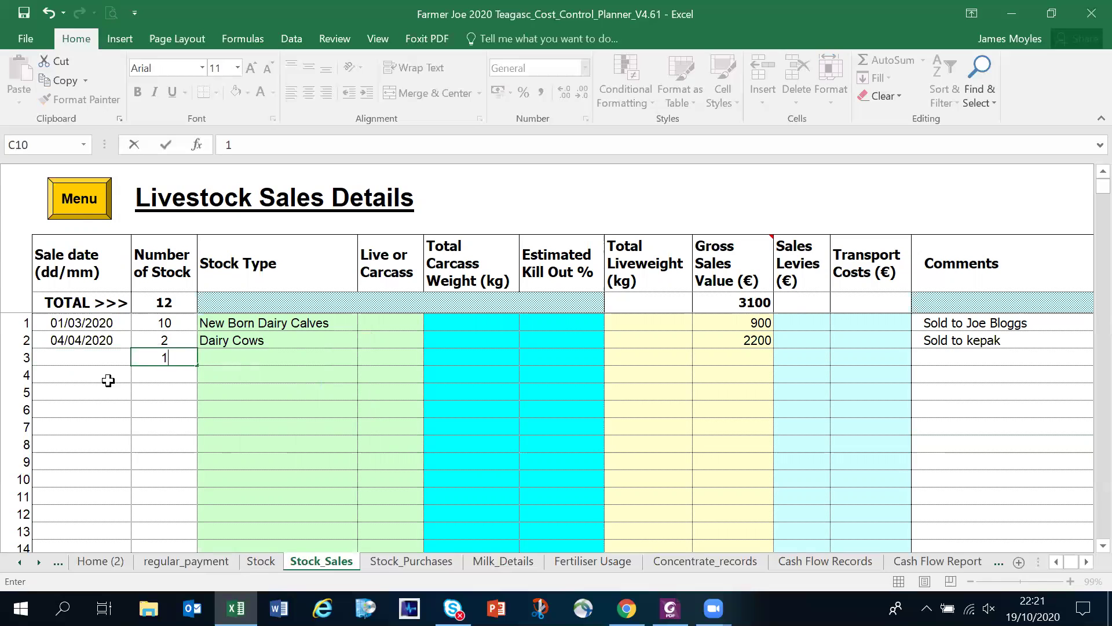
pyautogui.click(164, 371)
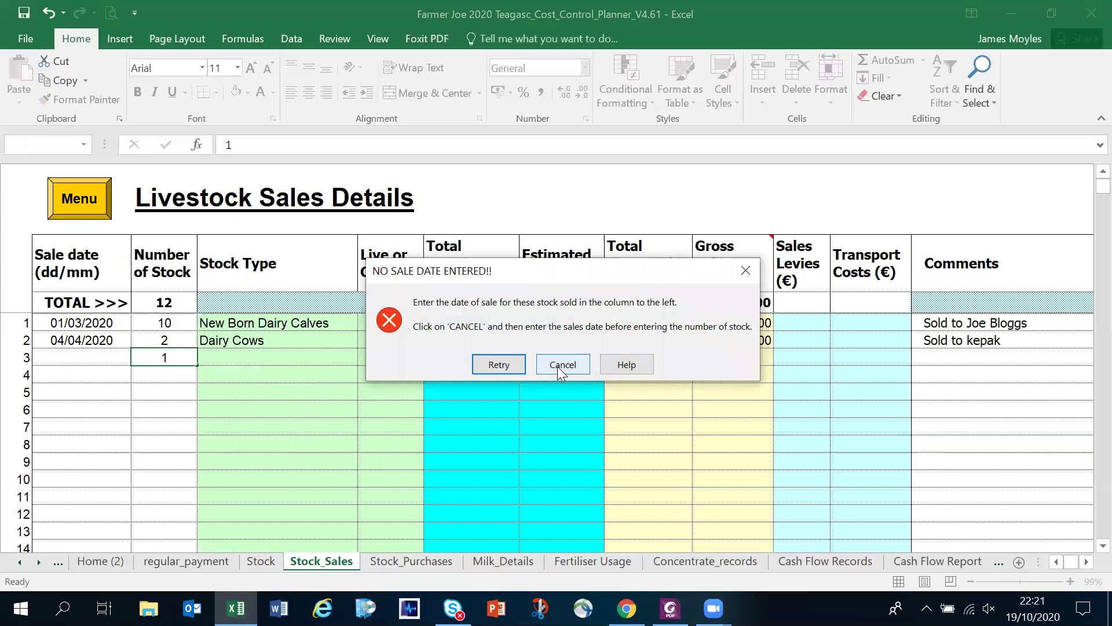
pyautogui.click(561, 366)
# Step: Enter the sale date 10/10 and 1 as the number of stock for the third sale
pyautogui.click(96, 357)
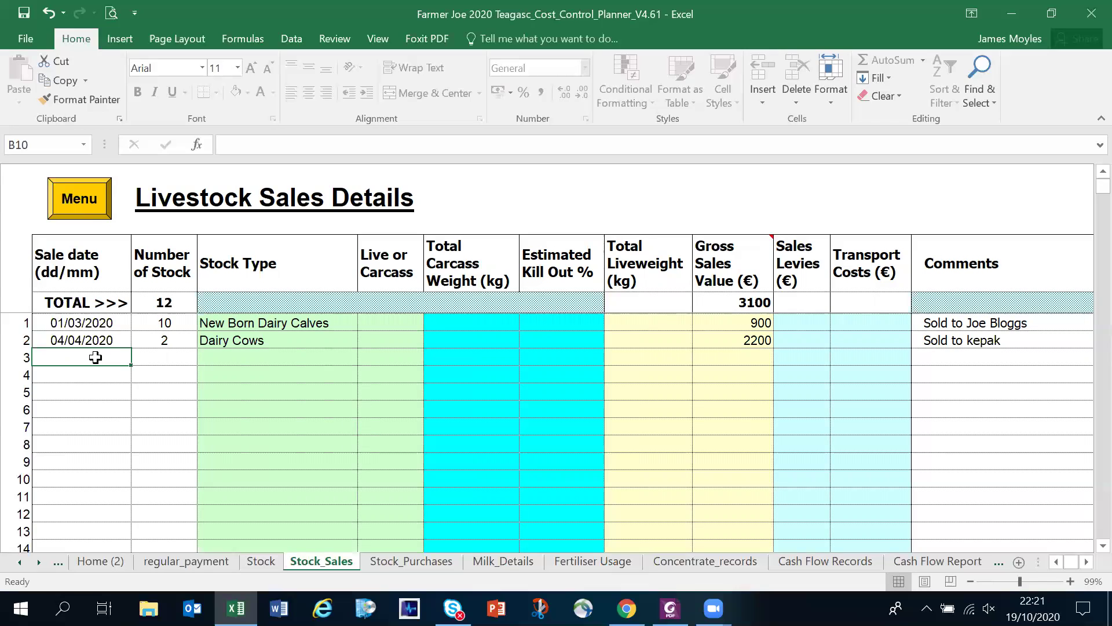
pyautogui.write('10')
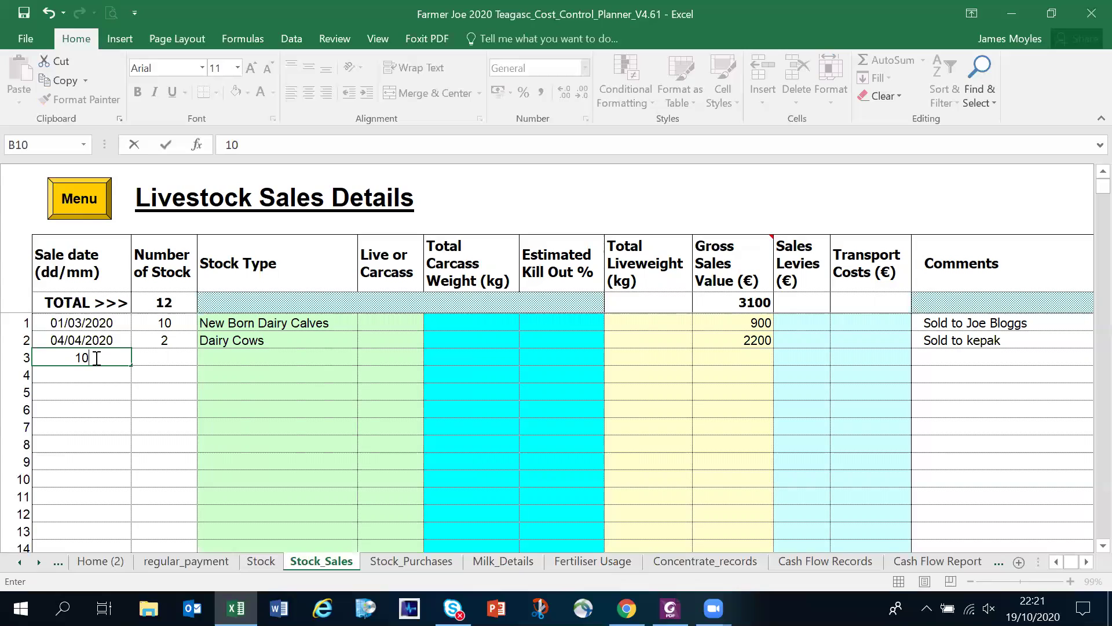
pyautogui.write('/10')
pyautogui.click(145, 387)
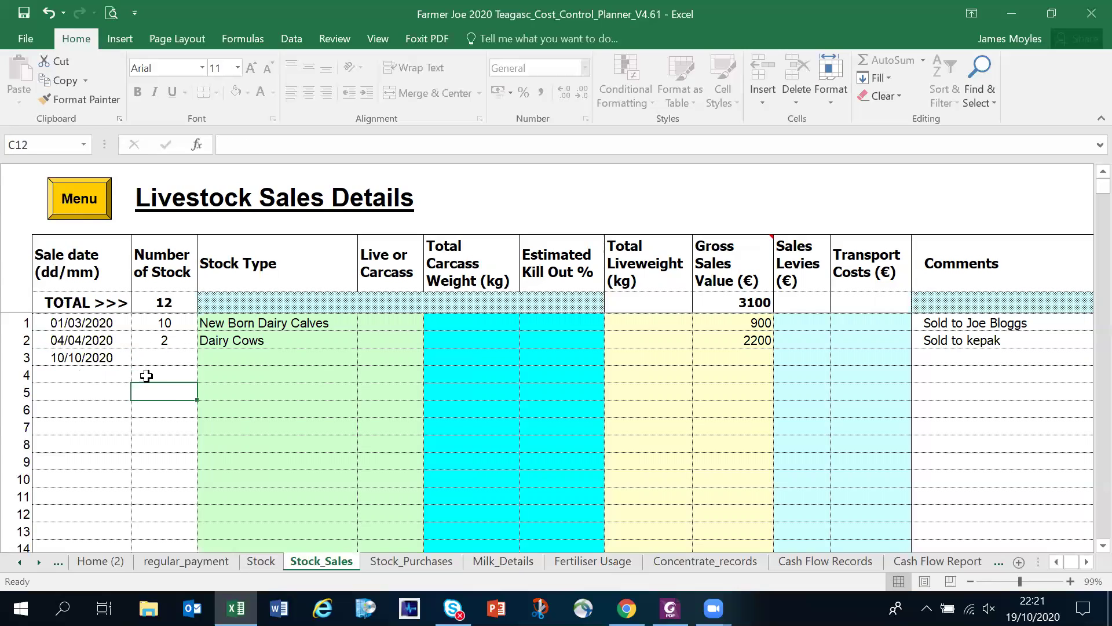
pyautogui.click(161, 359)
pyautogui.write('1')
pyautogui.click(200, 397)
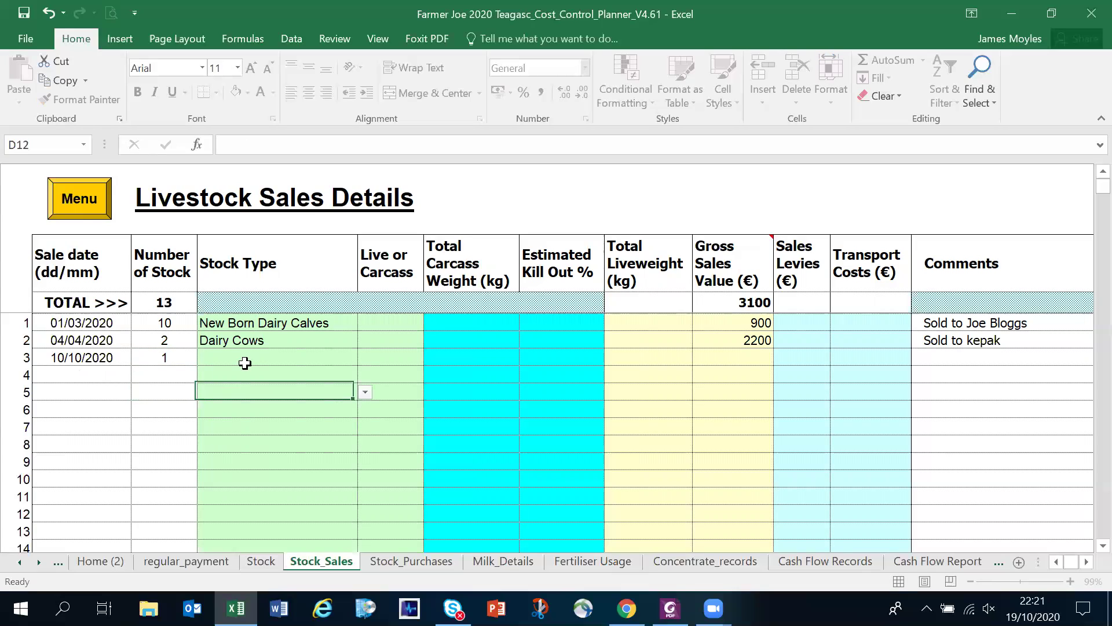
# Step: Set the third sale's stock type to Dairy Rep. Heifers 1-2 yrs. and its gross sales value to 800
pyautogui.click(263, 360)
pyautogui.click(365, 357)
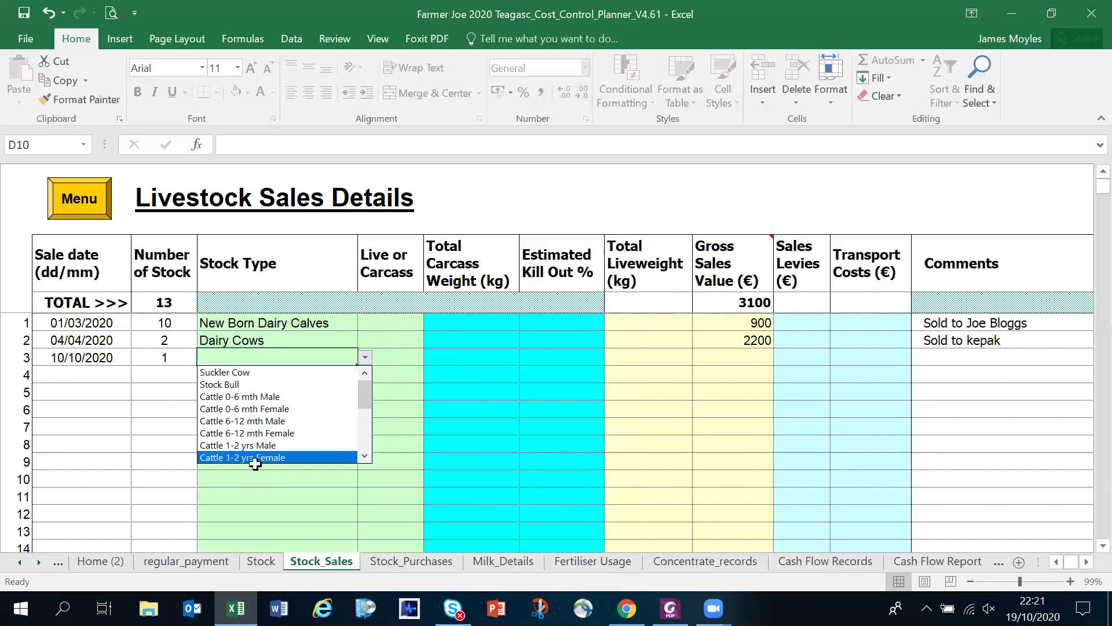
pyautogui.moveTo(366, 402); pyautogui.dragTo(365, 440)
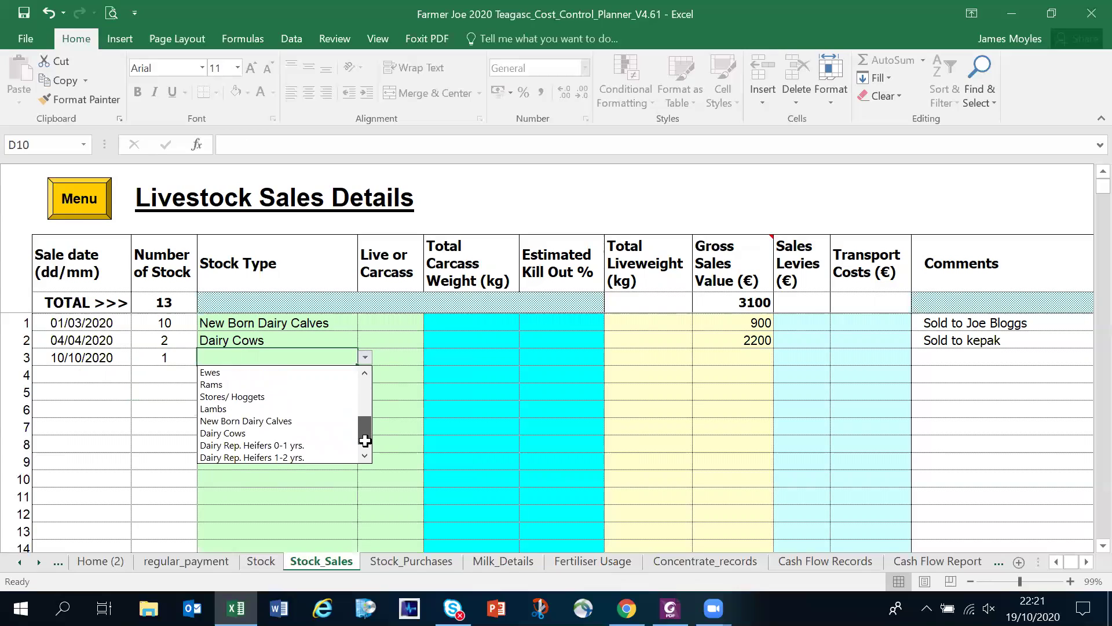
pyautogui.click(288, 460)
pyautogui.click(747, 357)
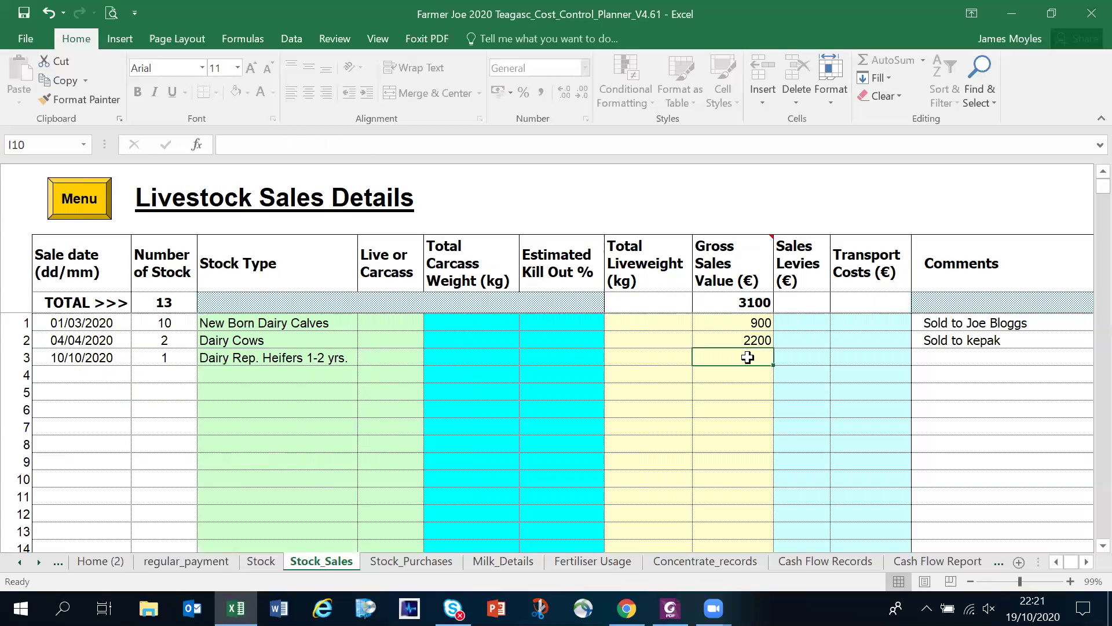
pyautogui.write('800')
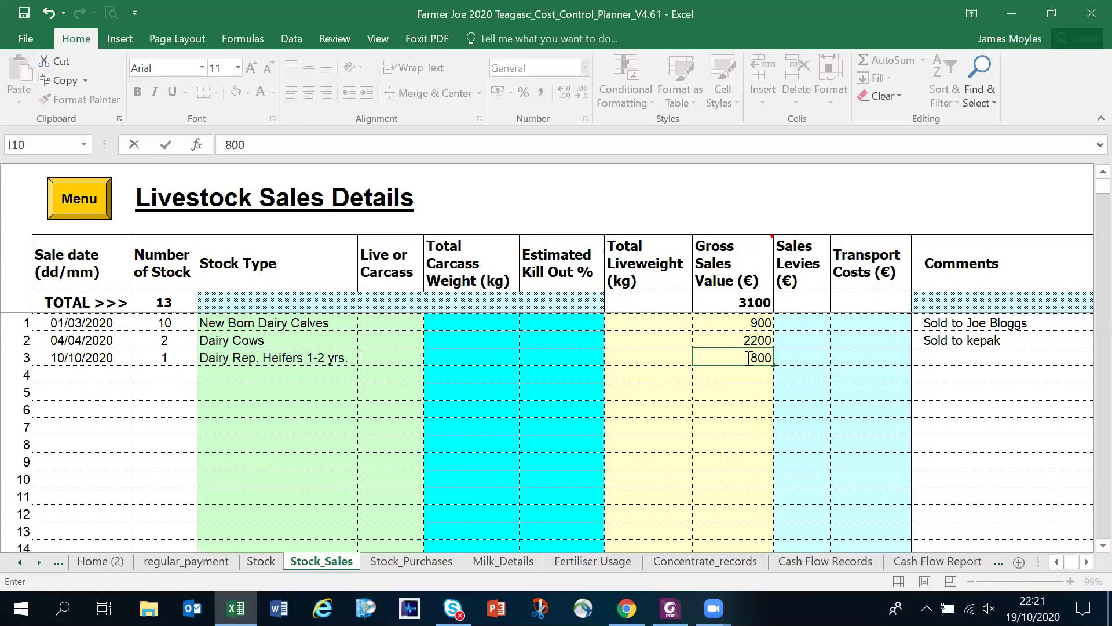
pyautogui.press('Return')
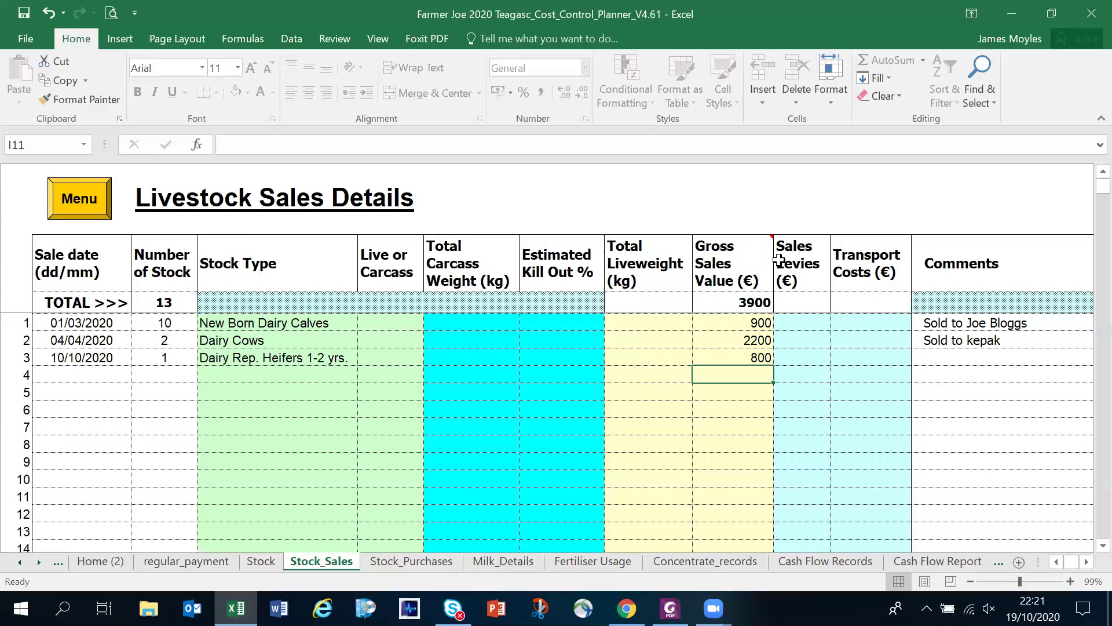
pyautogui.moveTo(101, 323); pyautogui.dragTo(263, 331)
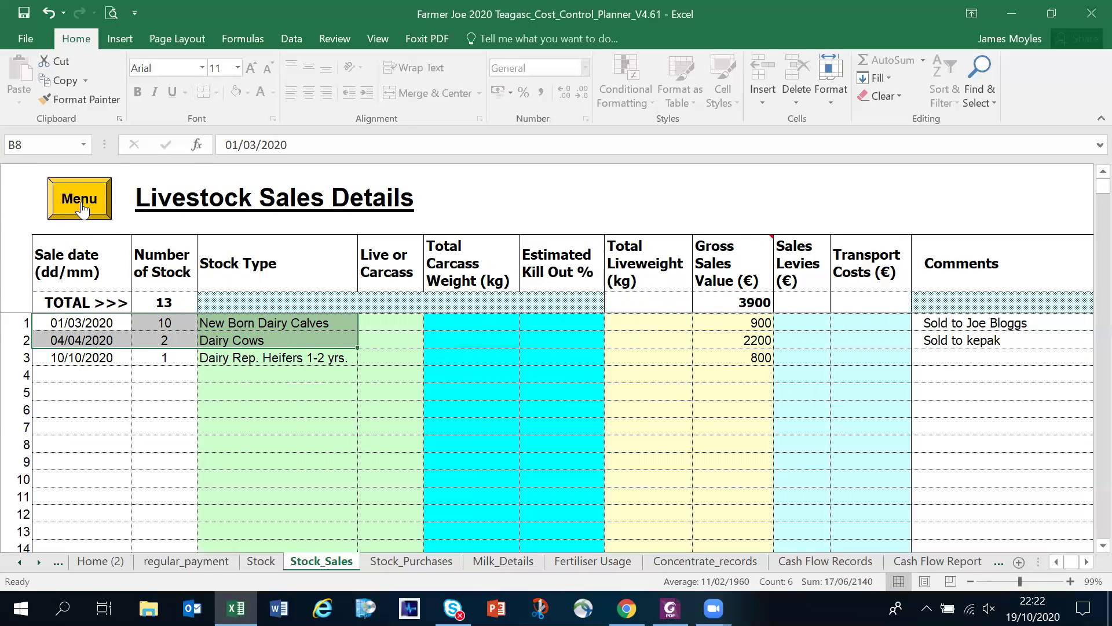
# Step: Open the livestock purchases sheet and enter date 01/03 and 1 as the number of stock for the first purchase
pyautogui.click(81, 202)
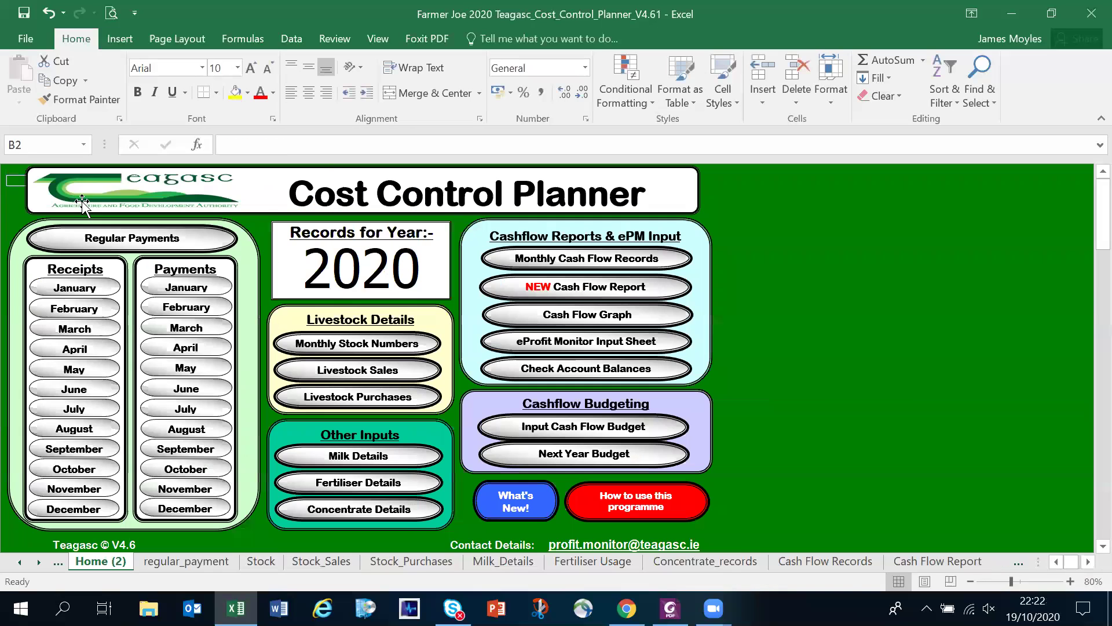
pyautogui.click(348, 401)
pyautogui.click(121, 326)
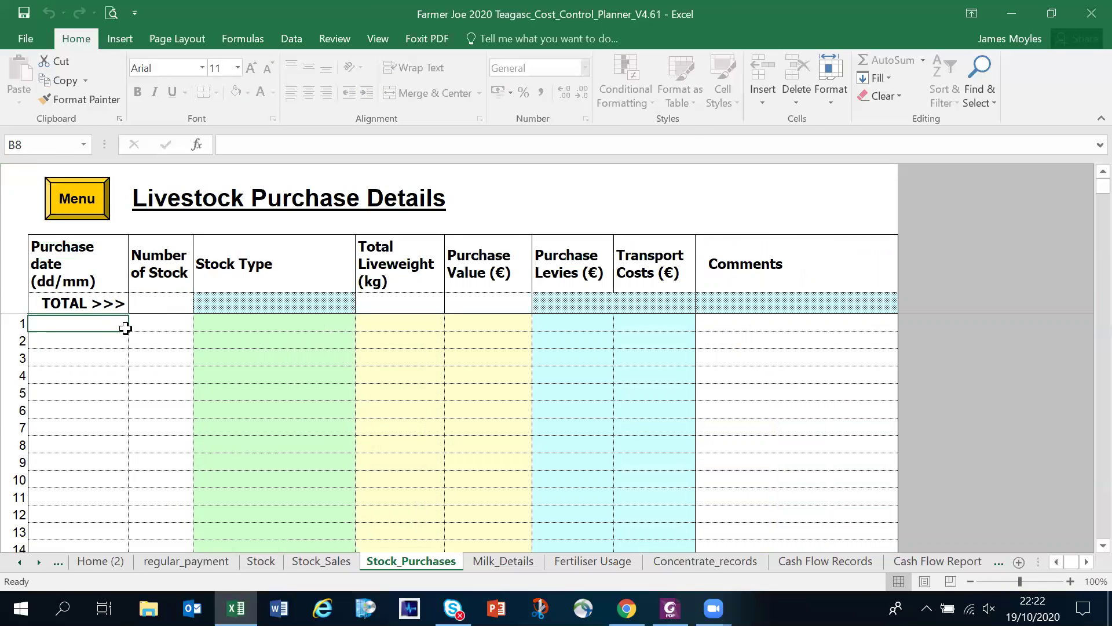
pyautogui.write('01')
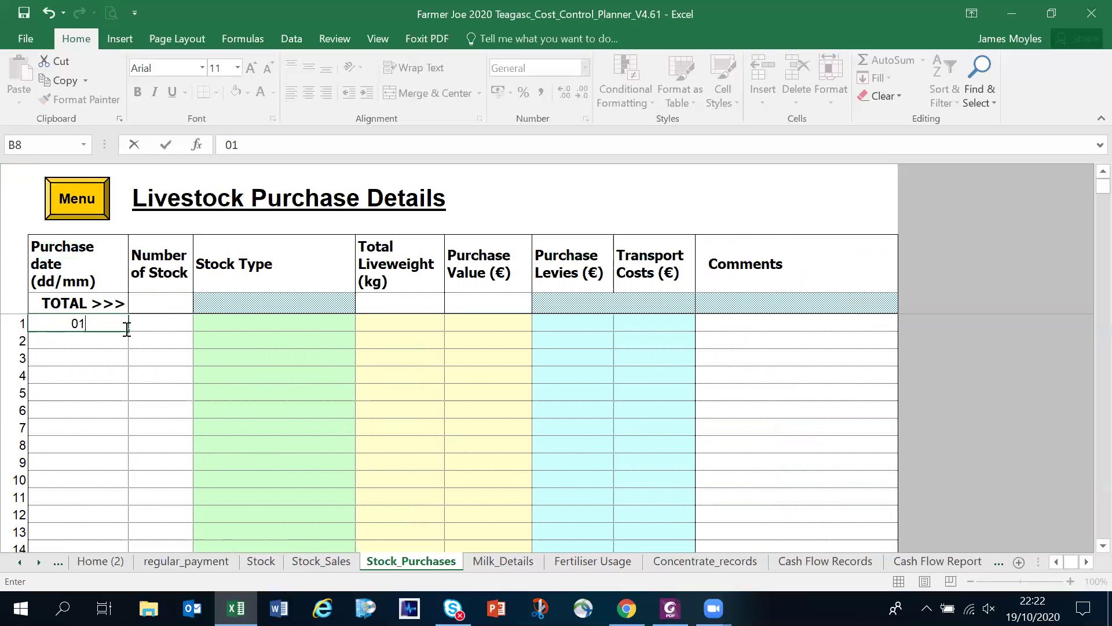
pyautogui.write('/03')
pyautogui.press('Return')
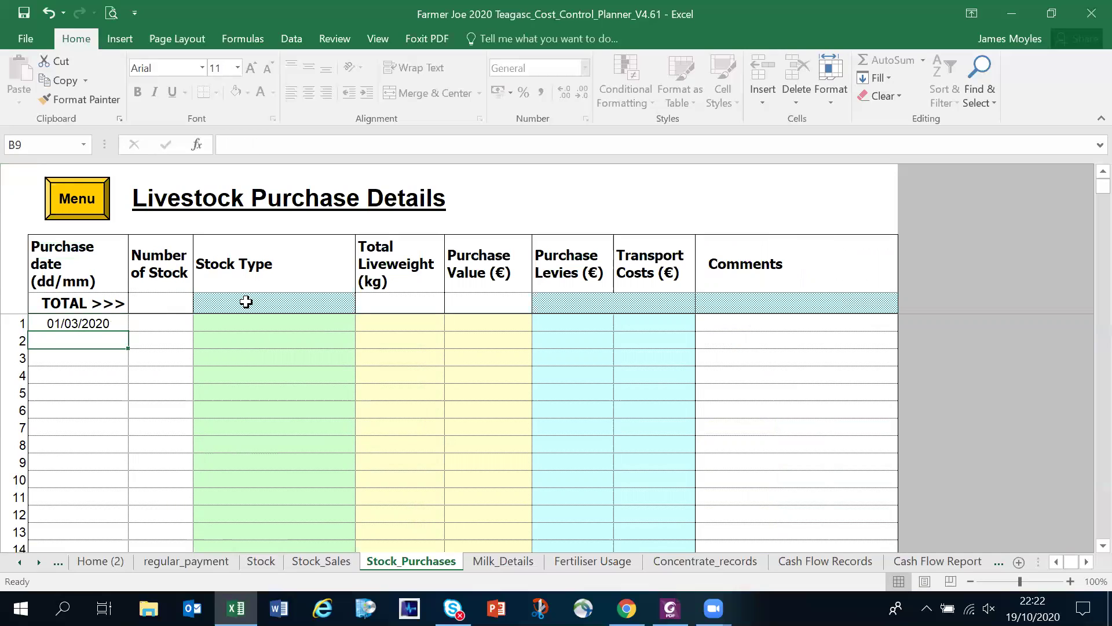
pyautogui.click(165, 327)
pyautogui.write('1')
# Step: Set the first purchase's stock type to Stock Bull and its purchase value to 1500
pyautogui.click(231, 322)
pyautogui.click(361, 323)
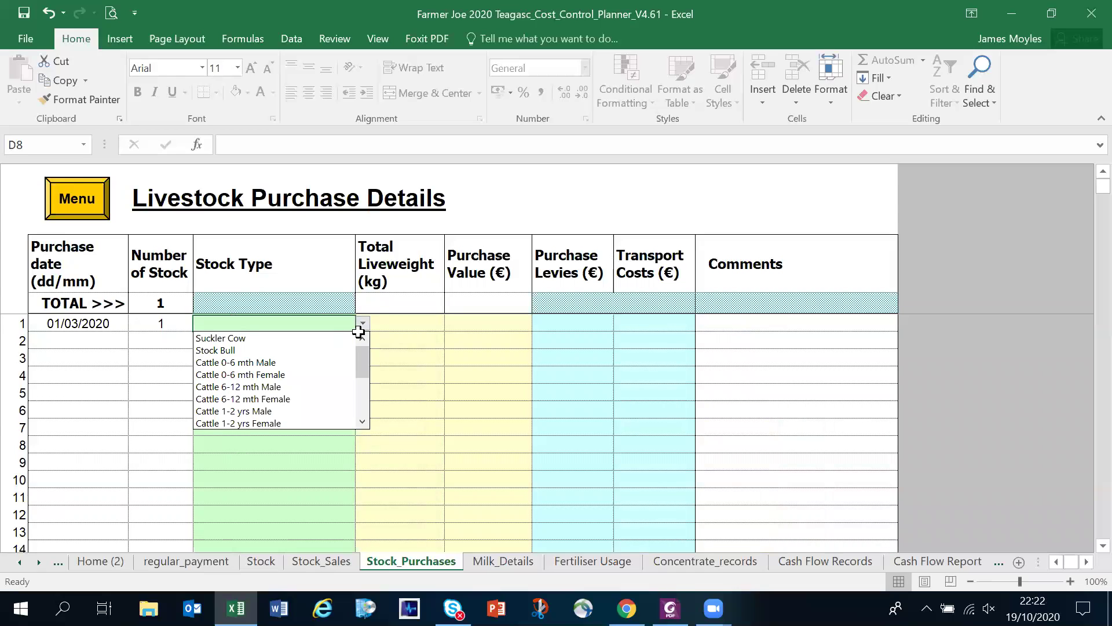
pyautogui.click(337, 351)
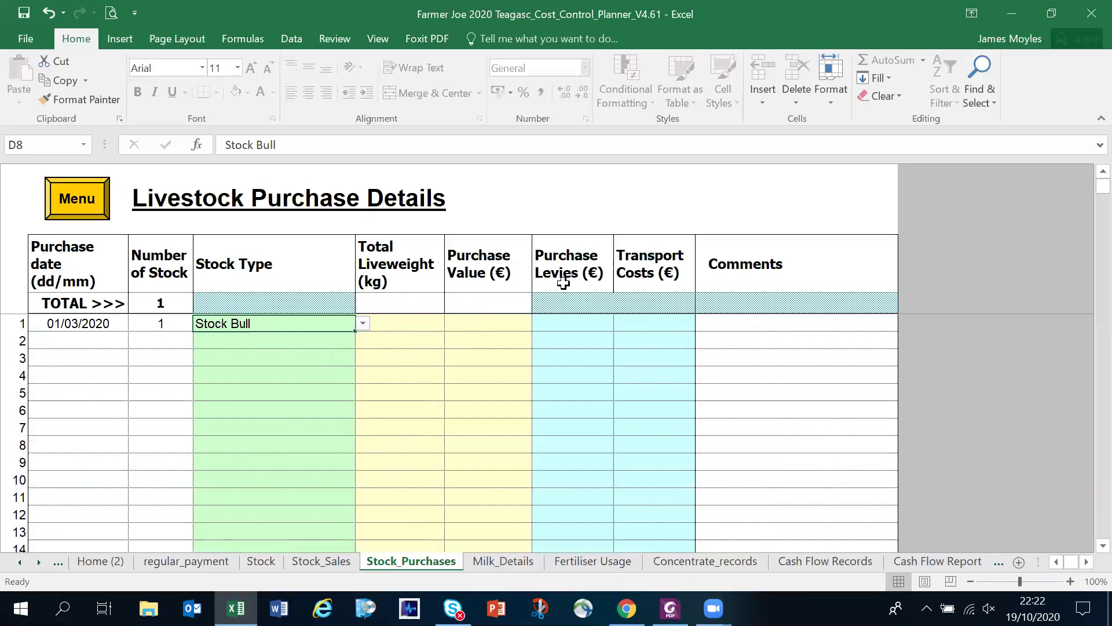
pyautogui.click(502, 324)
pyautogui.write('1500')
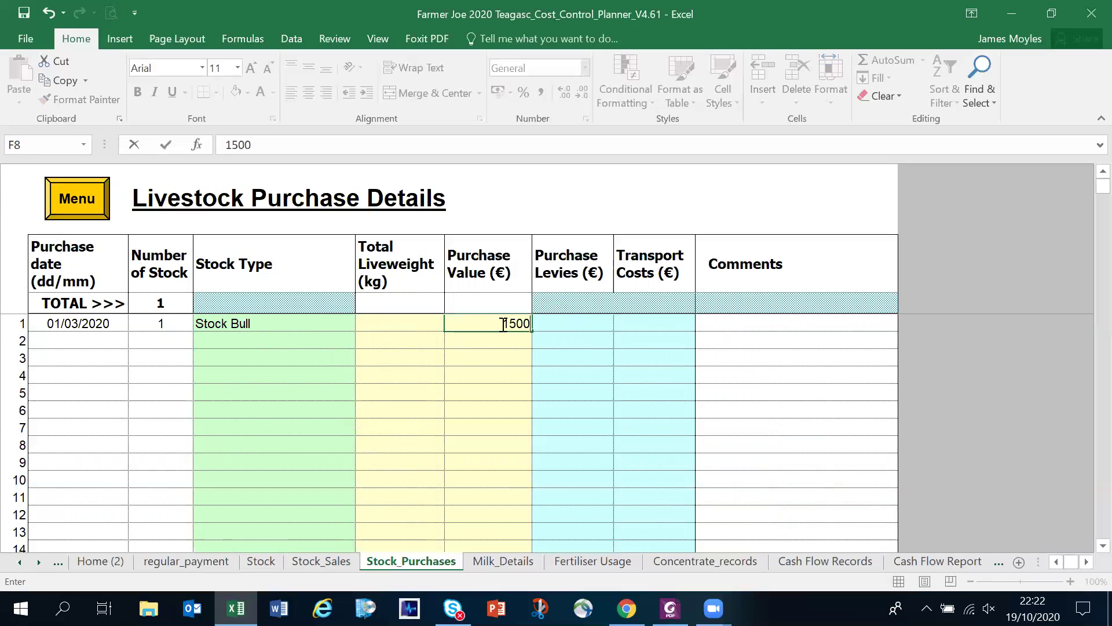
pyautogui.press('Return')
# Step: Enter the purchase date 11/11 and 10 as the number of stock for the second purchase
pyautogui.click(99, 341)
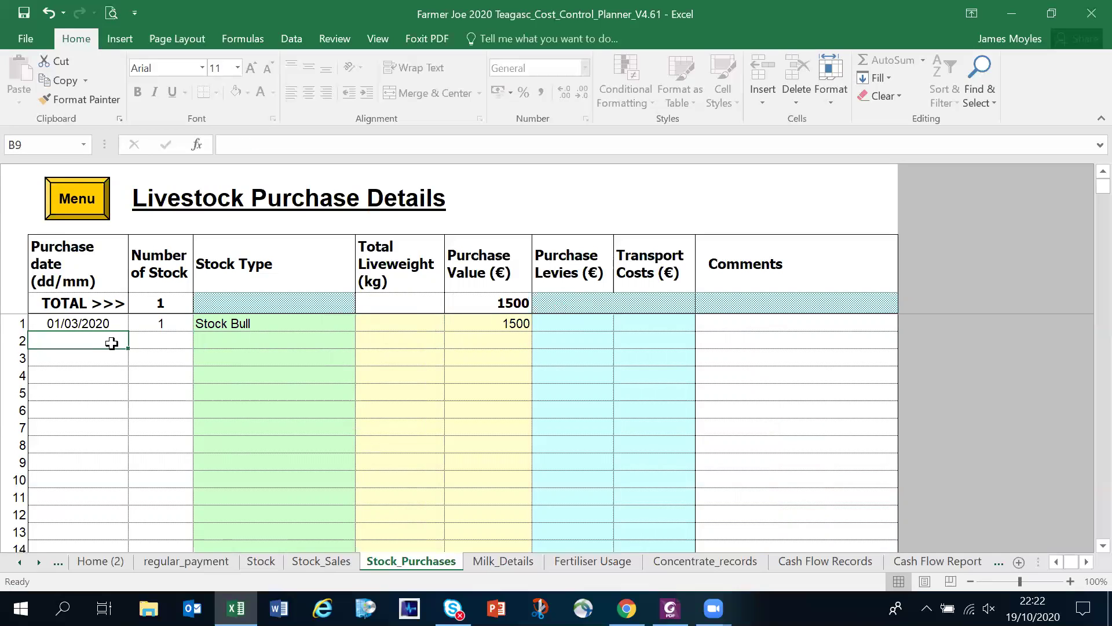
pyautogui.write('11/11')
pyautogui.press('Return')
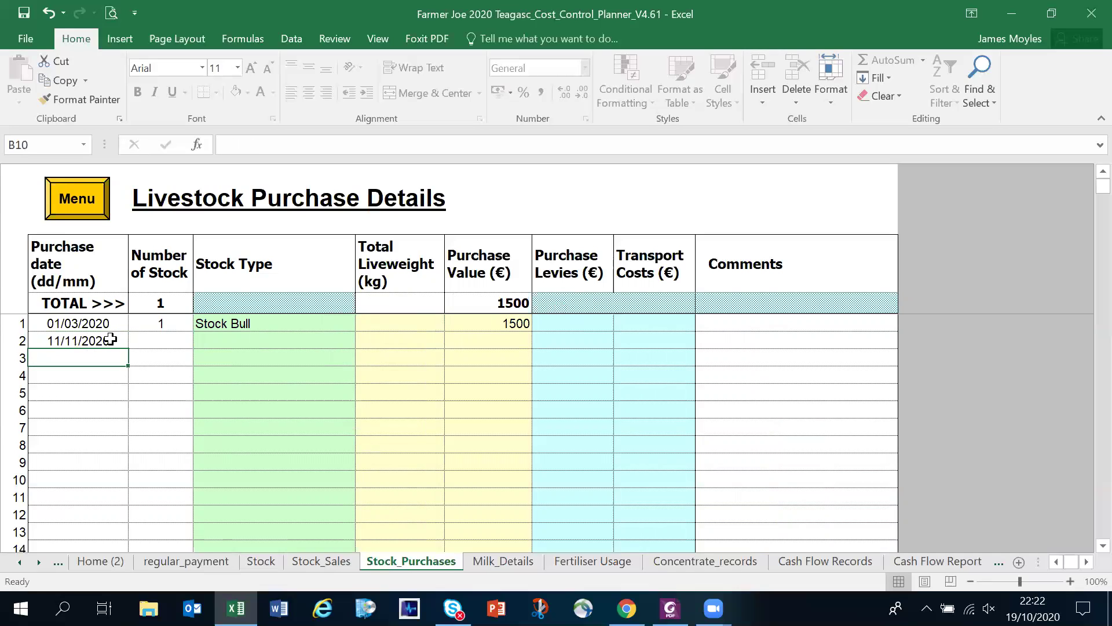
pyautogui.click(144, 346)
pyautogui.write('10')
pyautogui.press('Tab')
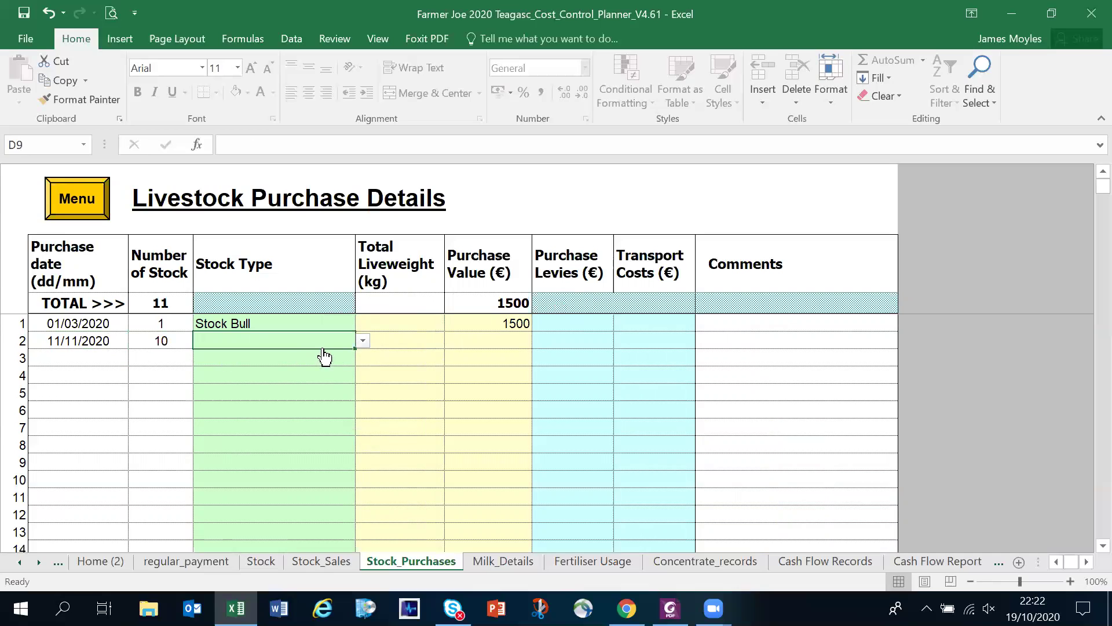
# Step: Set the second purchase's stock type to Dairy Rep. Heifers 1-2 yrs. and its purchase value to 14000
pyautogui.click(362, 341)
pyautogui.moveTo(363, 377); pyautogui.dragTo(363, 410)
pyautogui.click(307, 428)
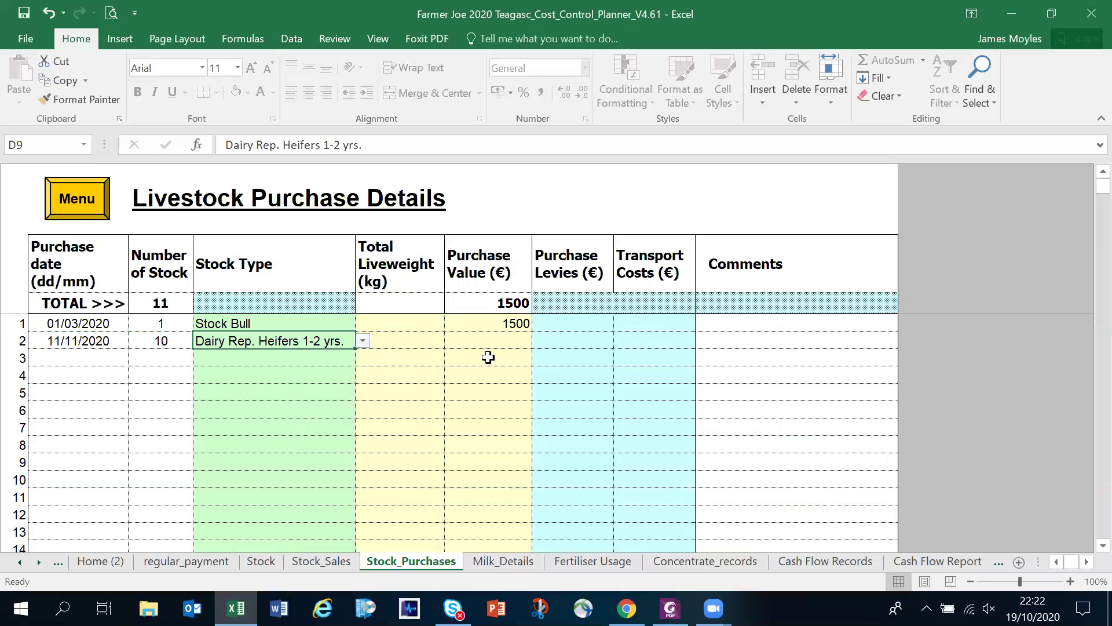
pyautogui.click(507, 340)
pyautogui.write('14000')
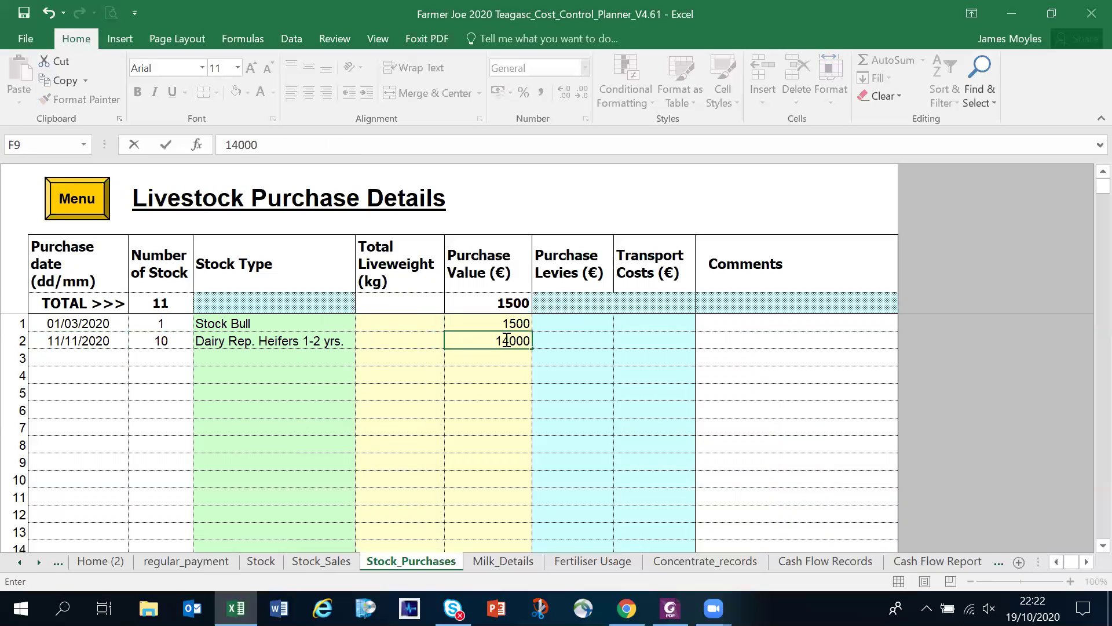
pyautogui.press('Return')
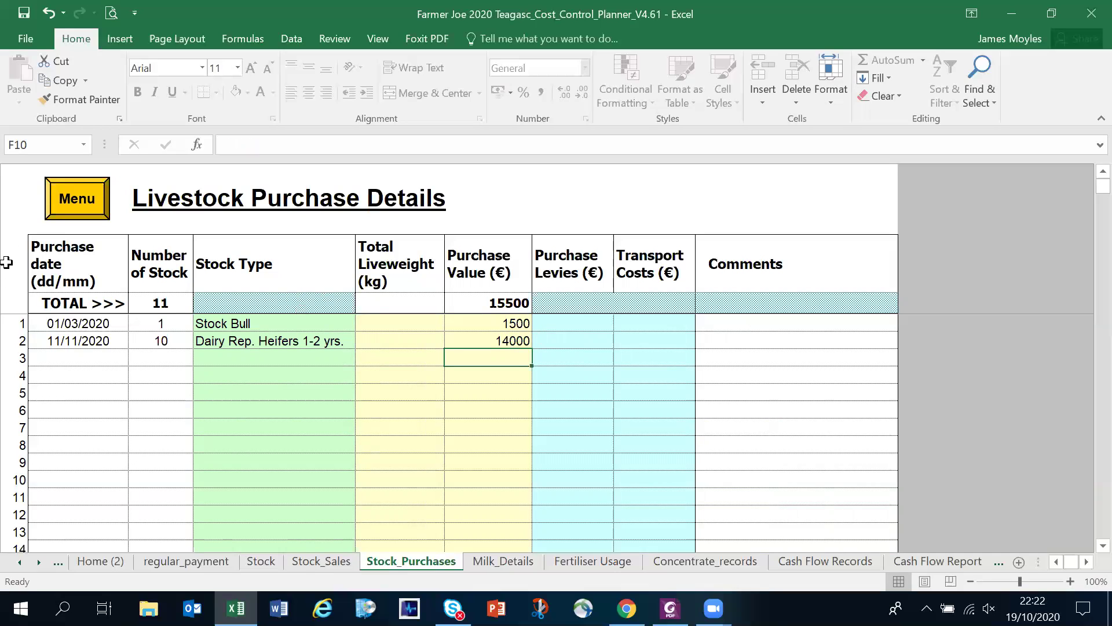
# Step: Examine the stock purchases and livestock sales receipts in the monthly cash flow records, and return to the planner's main menu
pyautogui.click(81, 214)
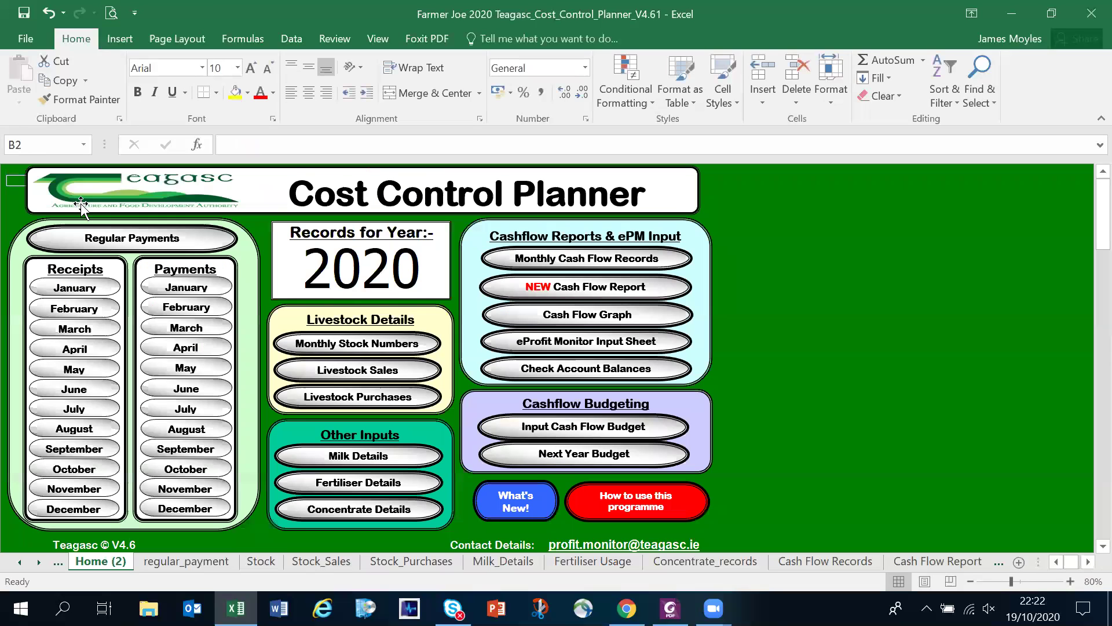
pyautogui.click(567, 266)
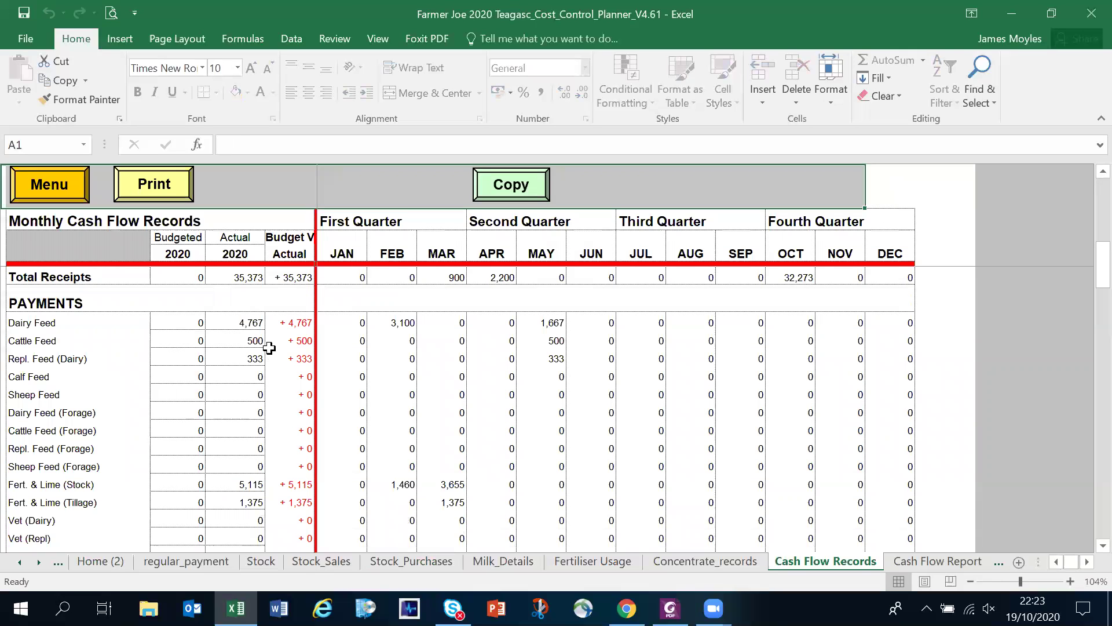
pyautogui.scroll(-12, 97, 315)
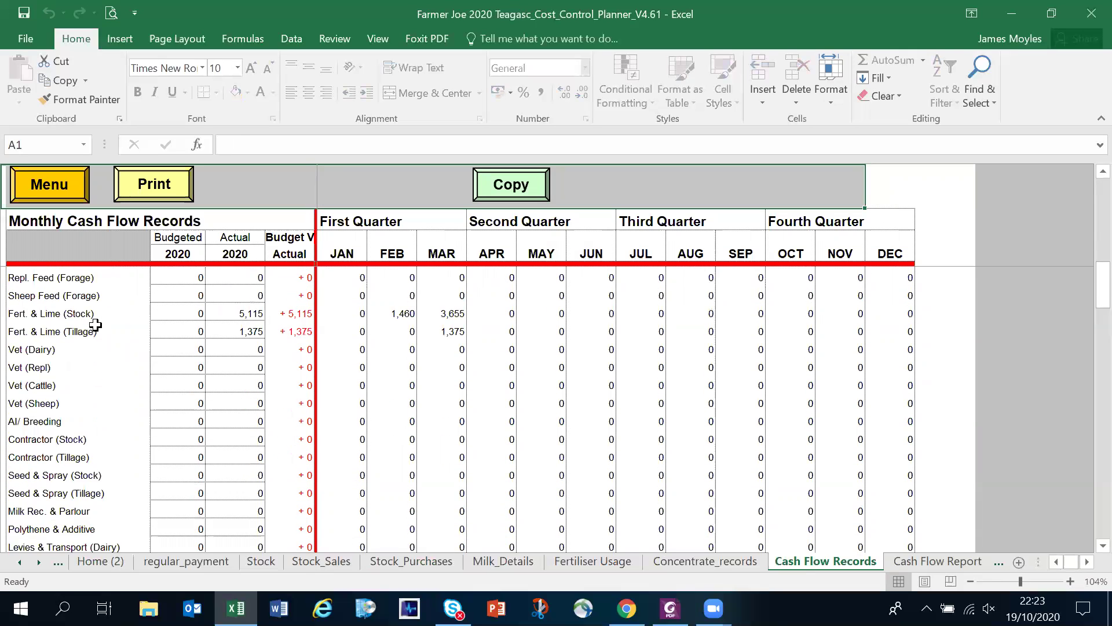
pyautogui.scroll(-3, 95, 325)
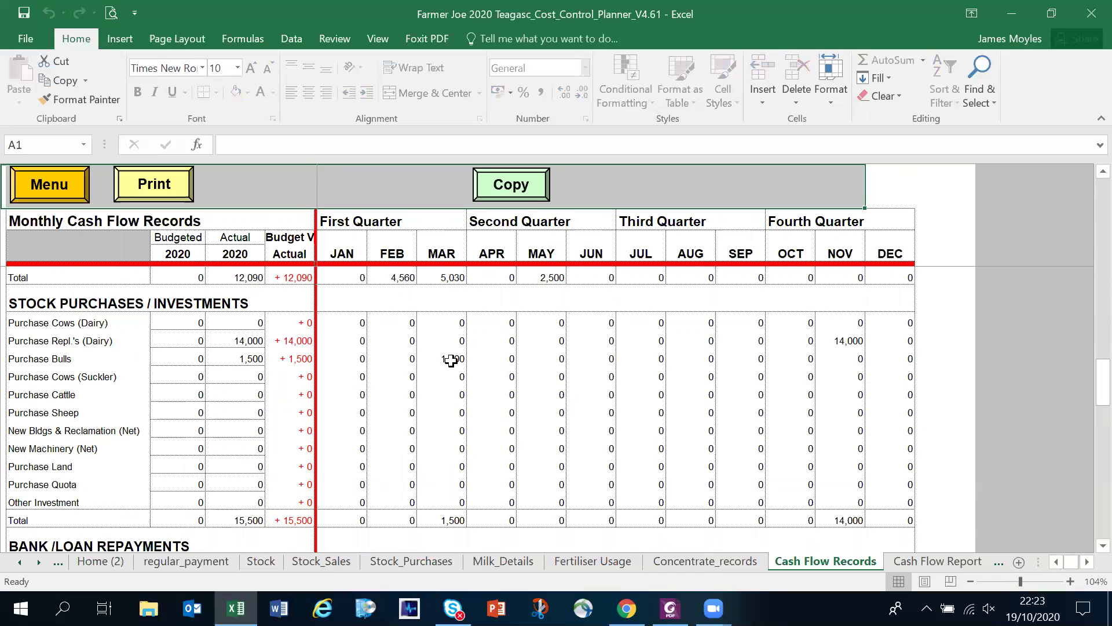
pyautogui.scroll(15, 451, 360)
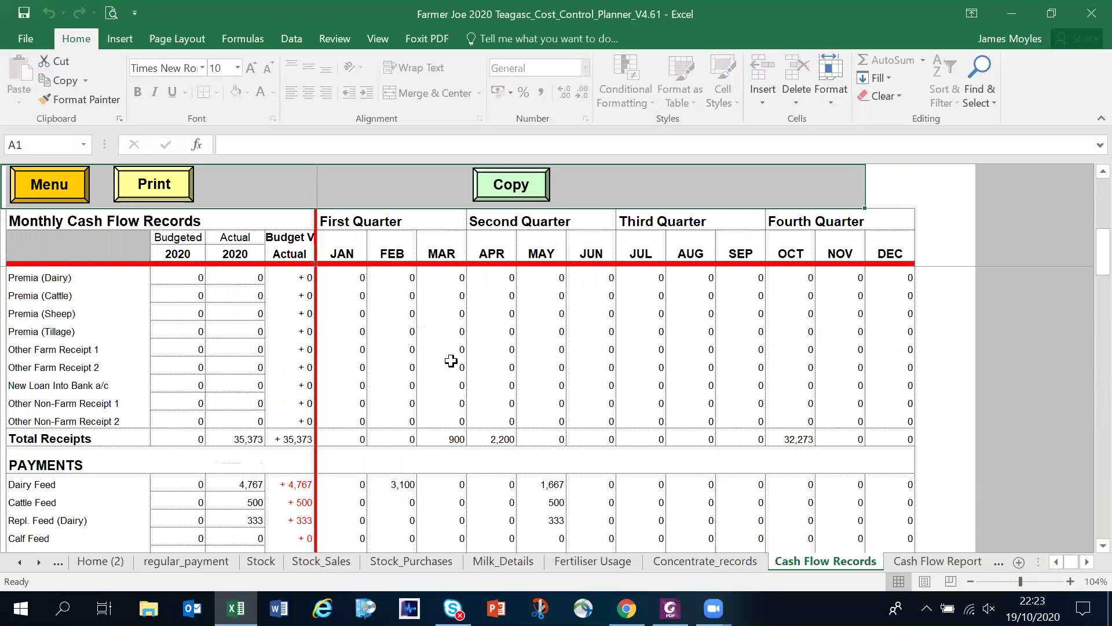
pyautogui.scroll(2, 451, 360)
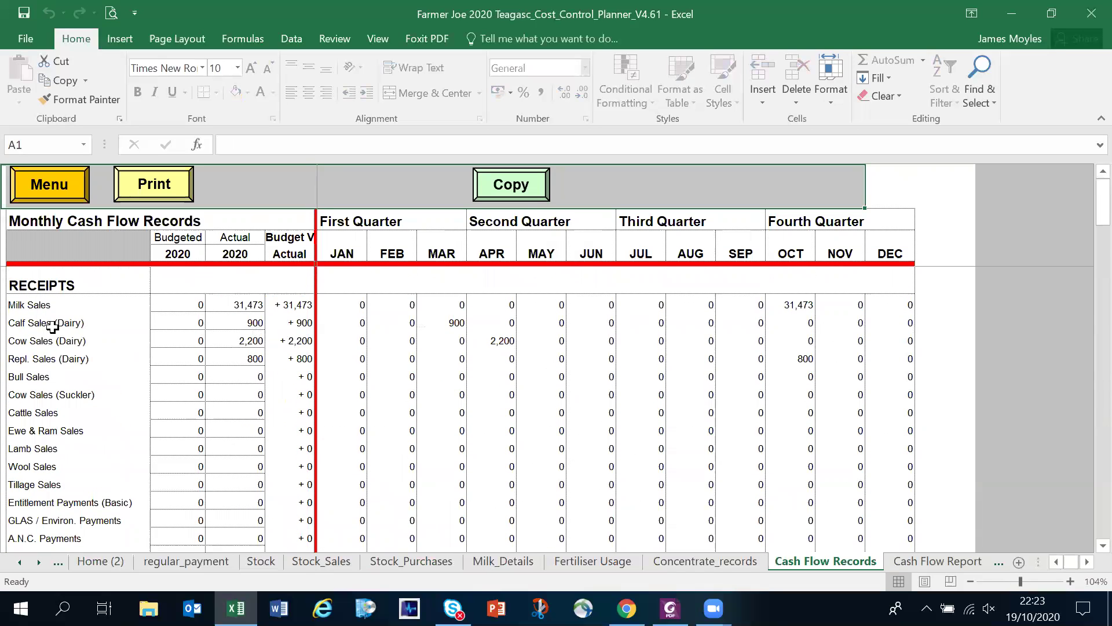
pyautogui.click(507, 341)
pyautogui.click(799, 356)
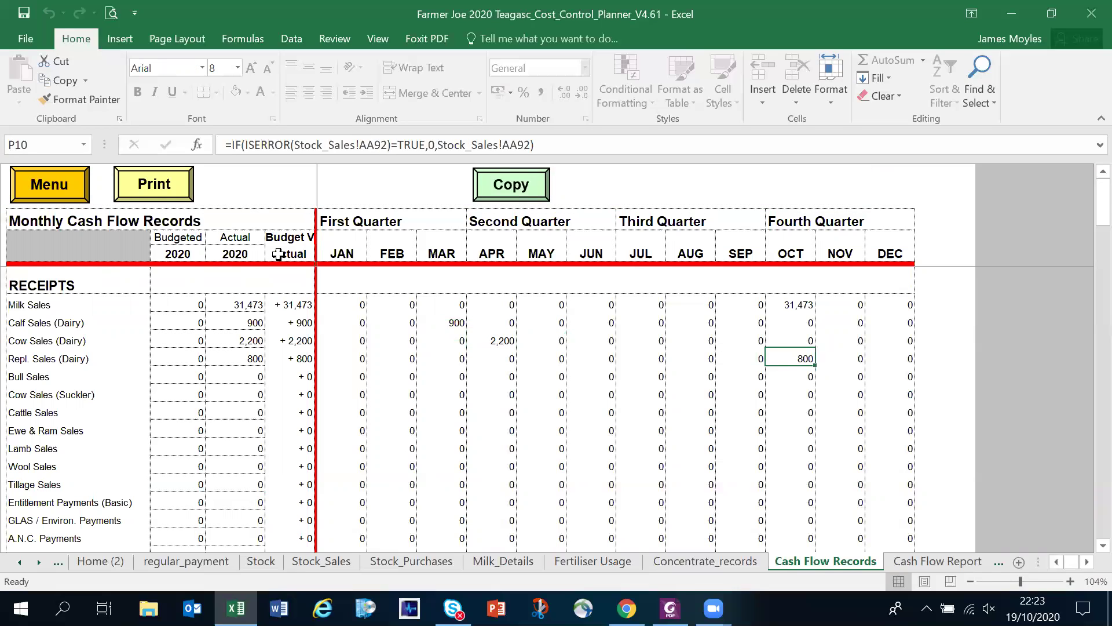
pyautogui.click(43, 197)
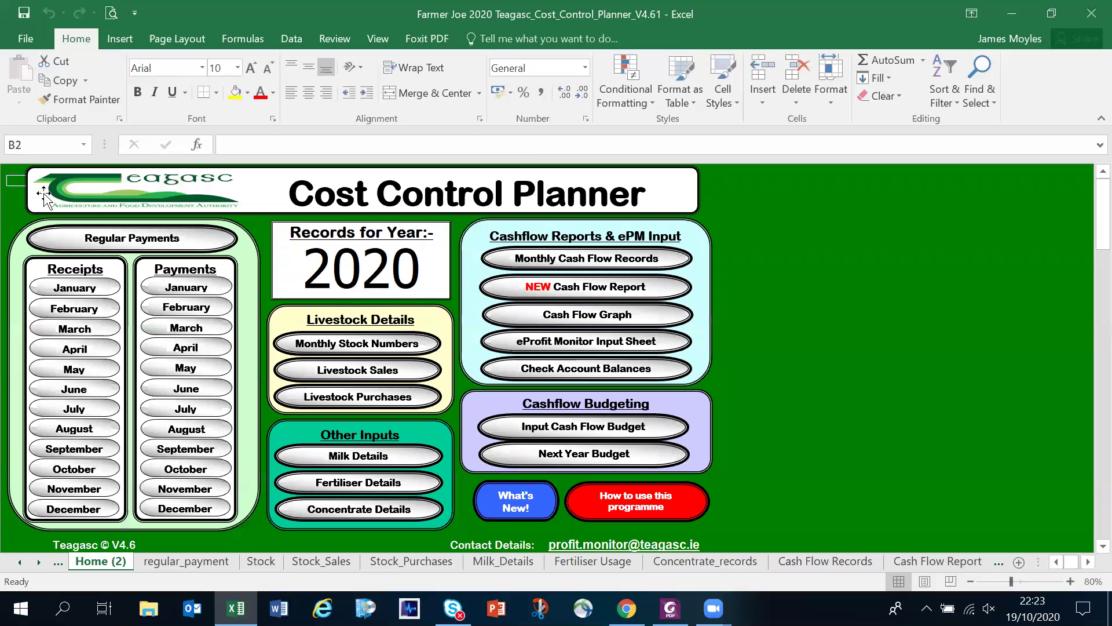
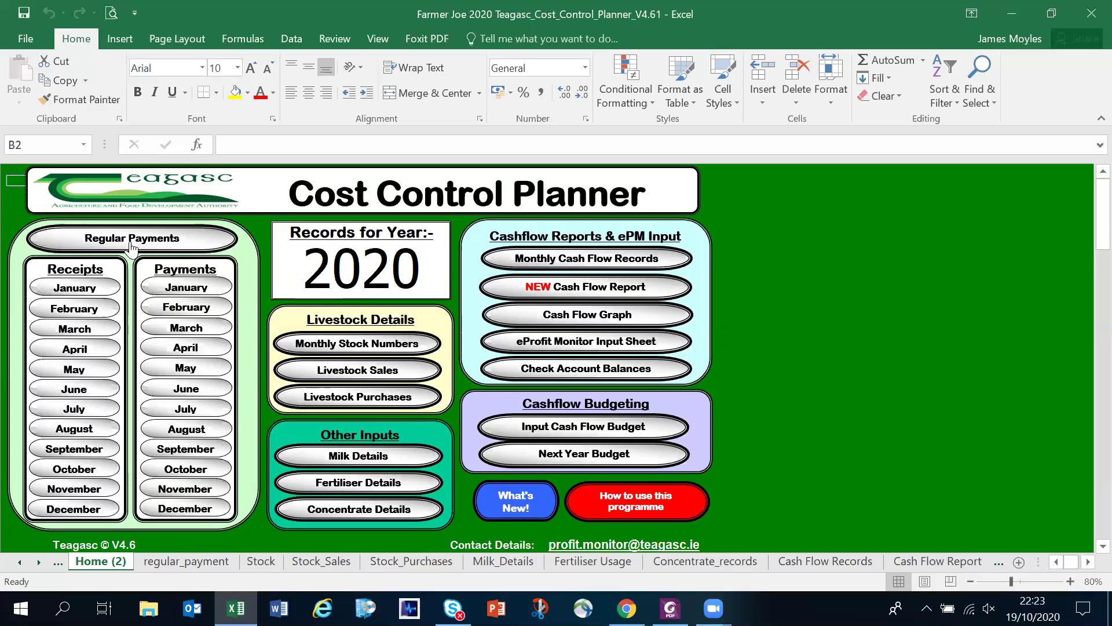
# Step: Open the regular payments sheet and apportion the first payment to Drawings (Living Exps)
pyautogui.click(132, 248)
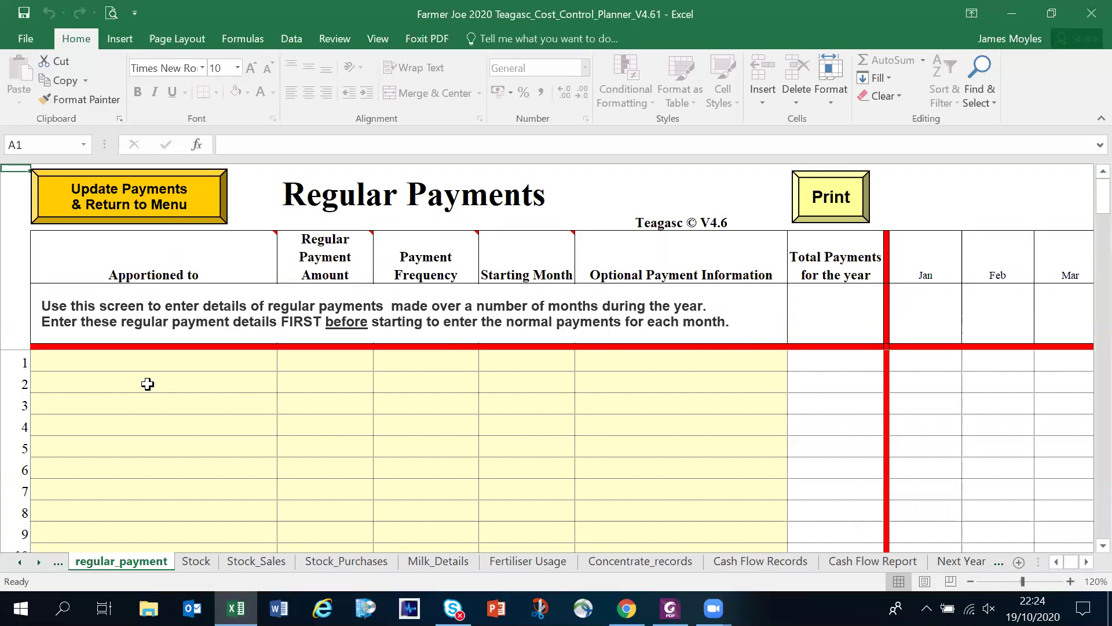
pyautogui.click(155, 364)
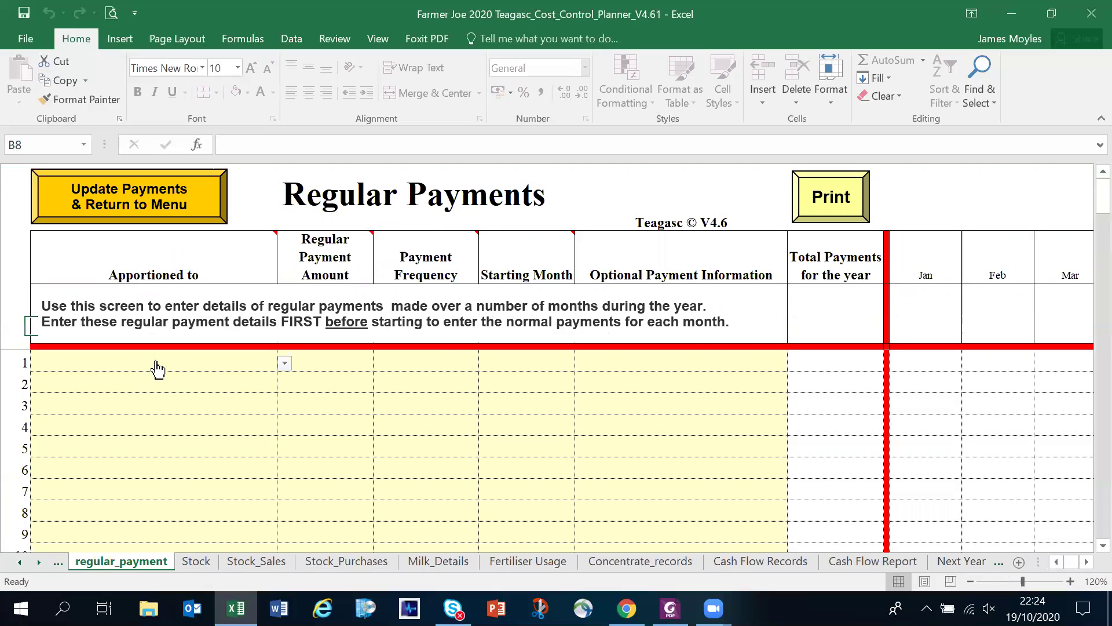
pyautogui.click(283, 364)
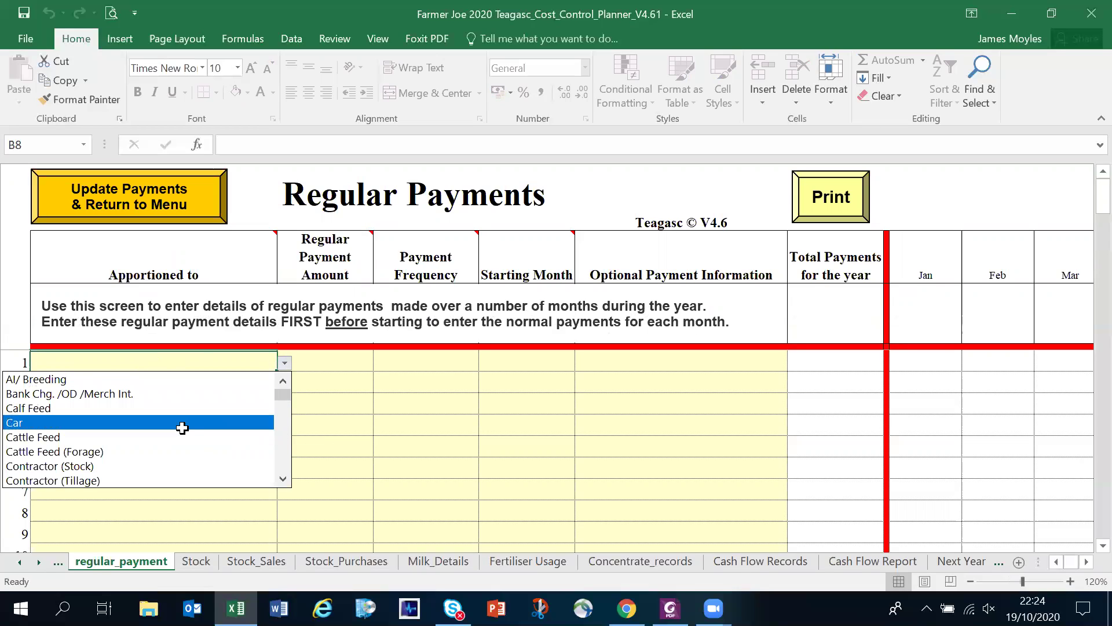
pyautogui.moveTo(283, 396); pyautogui.dragTo(283, 412)
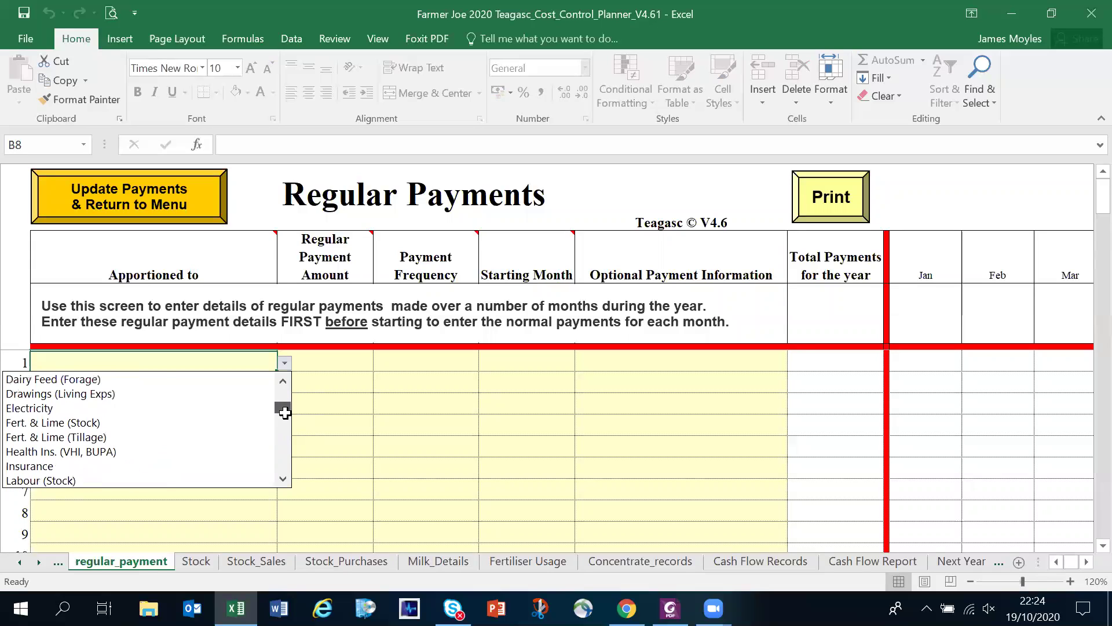
pyautogui.click(152, 392)
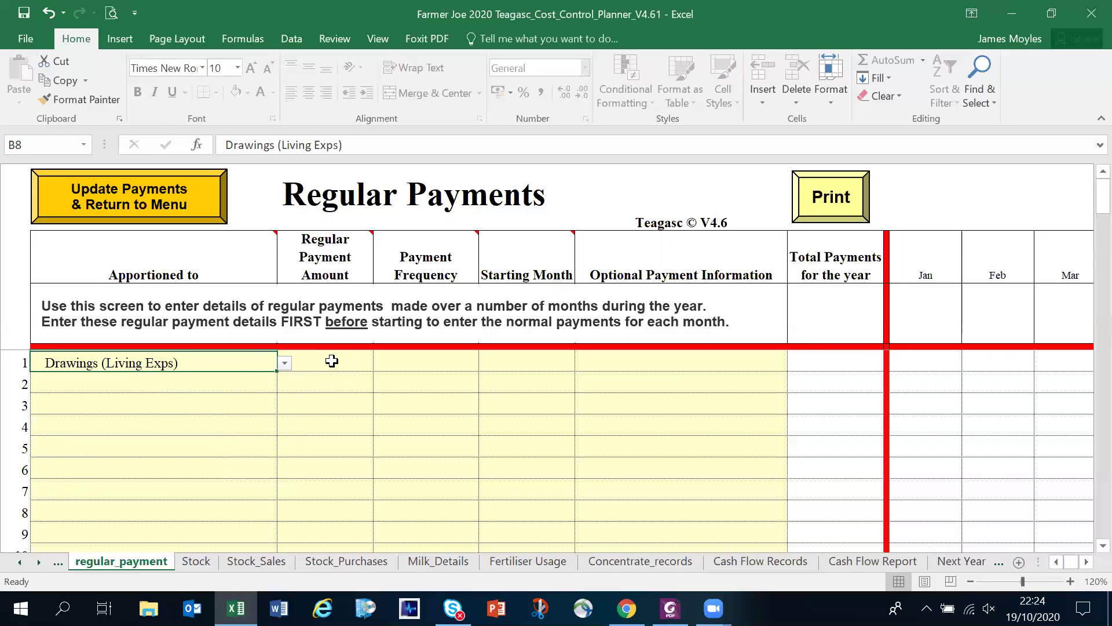
pyautogui.click(245, 400)
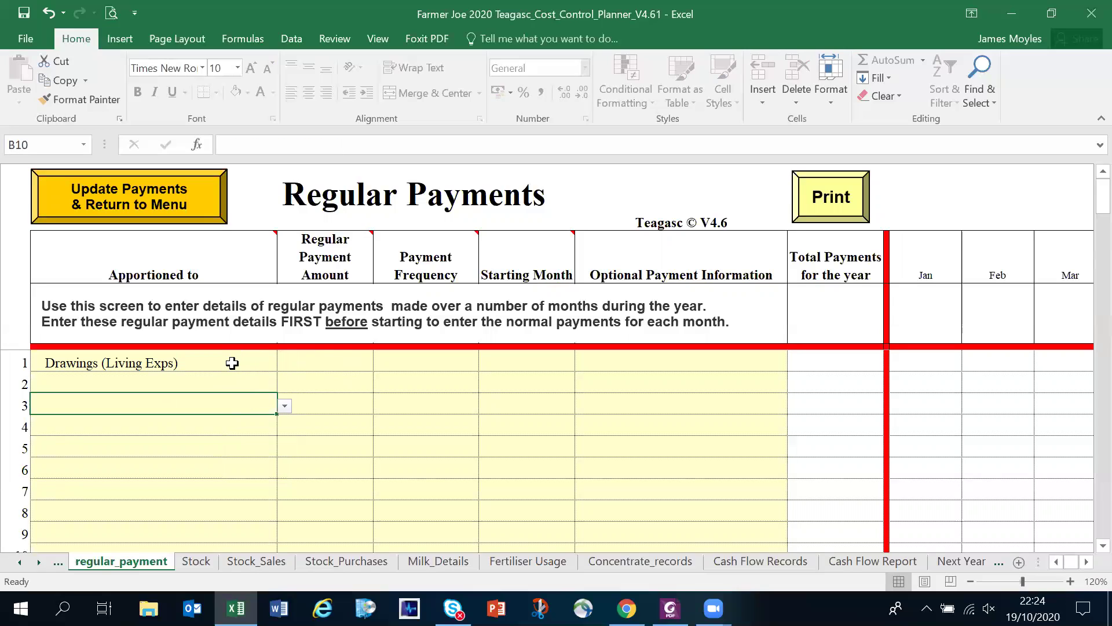
# Step: Set the Drawings payment's regular amount to 3200 and its payment frequency to Monthly
pyautogui.click(306, 357)
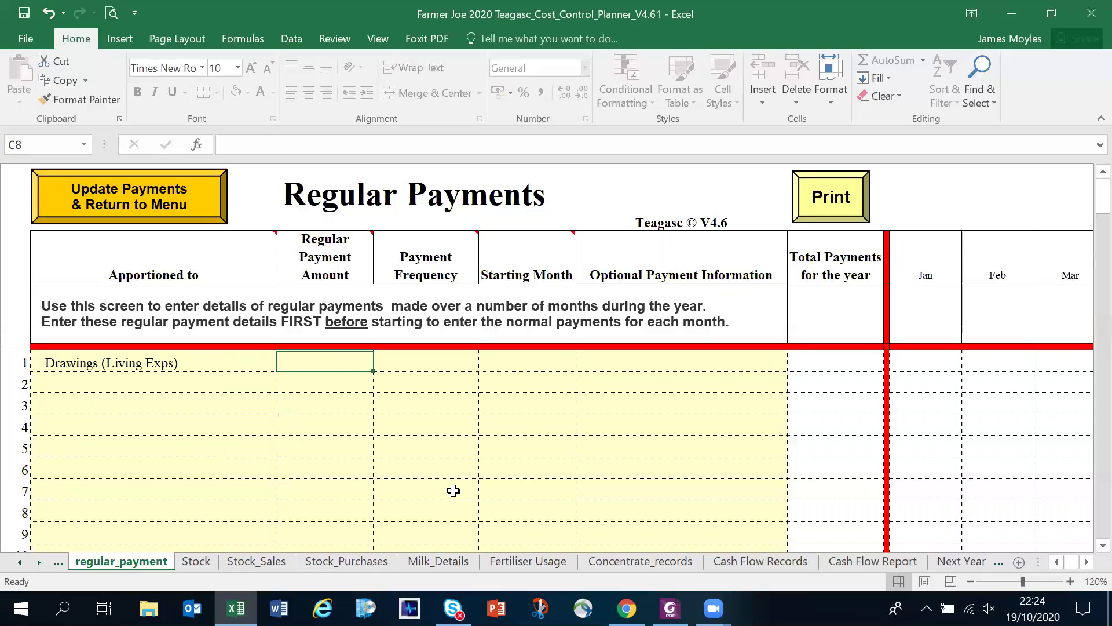
pyautogui.write('3200')
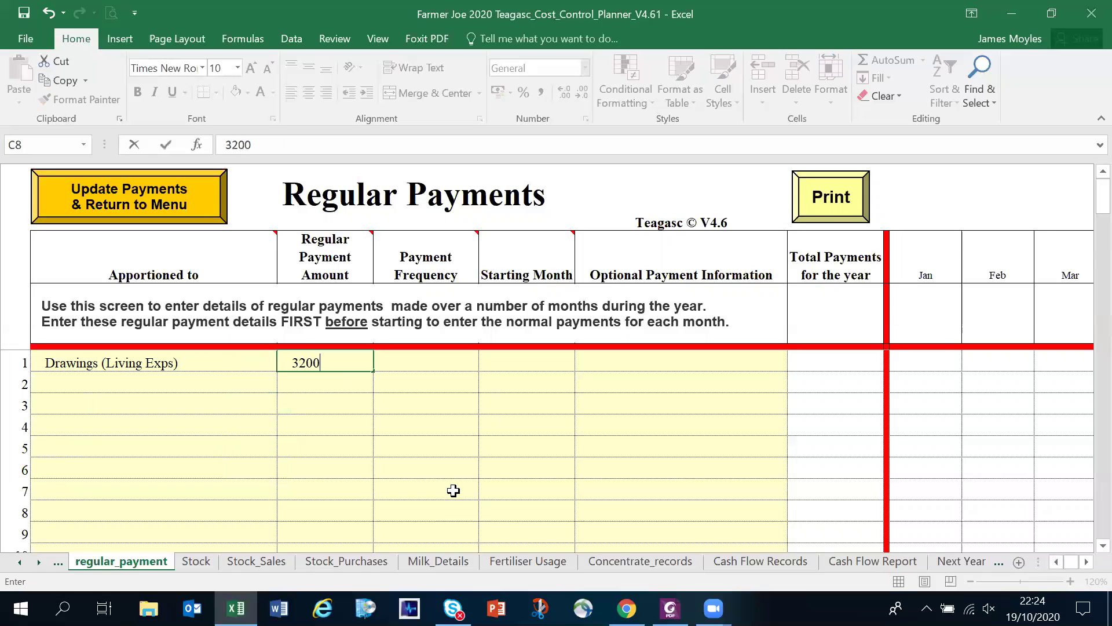
pyautogui.press('Return')
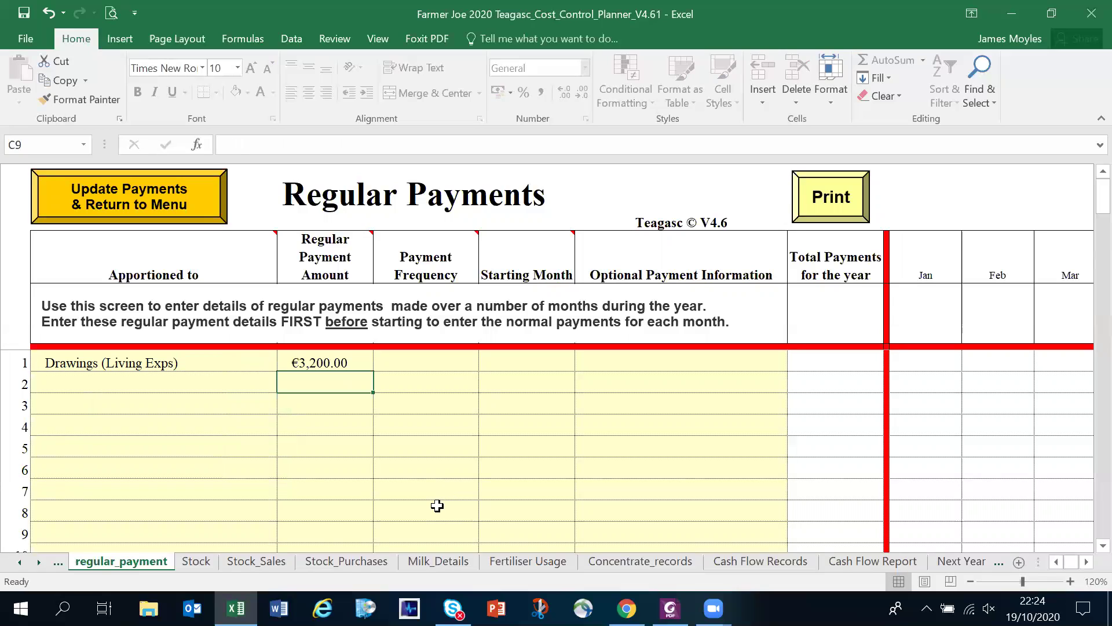
pyautogui.click(445, 359)
pyautogui.click(486, 363)
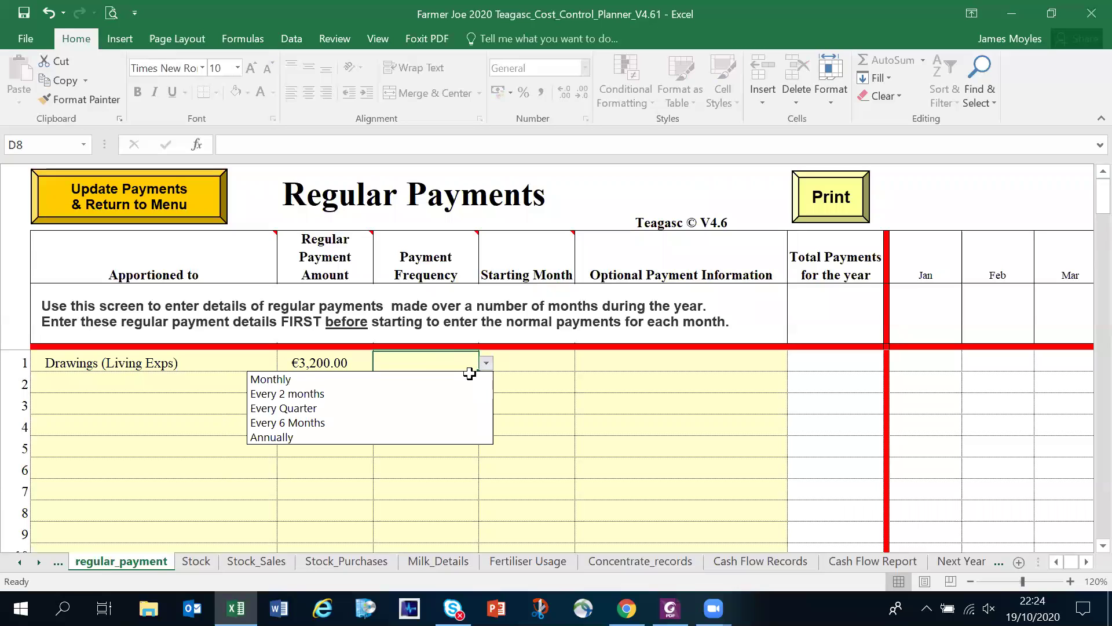
pyautogui.click(475, 378)
# Step: Set the Drawings payment's starting month to January and check its yearly total and spread across the months
pyautogui.click(526, 367)
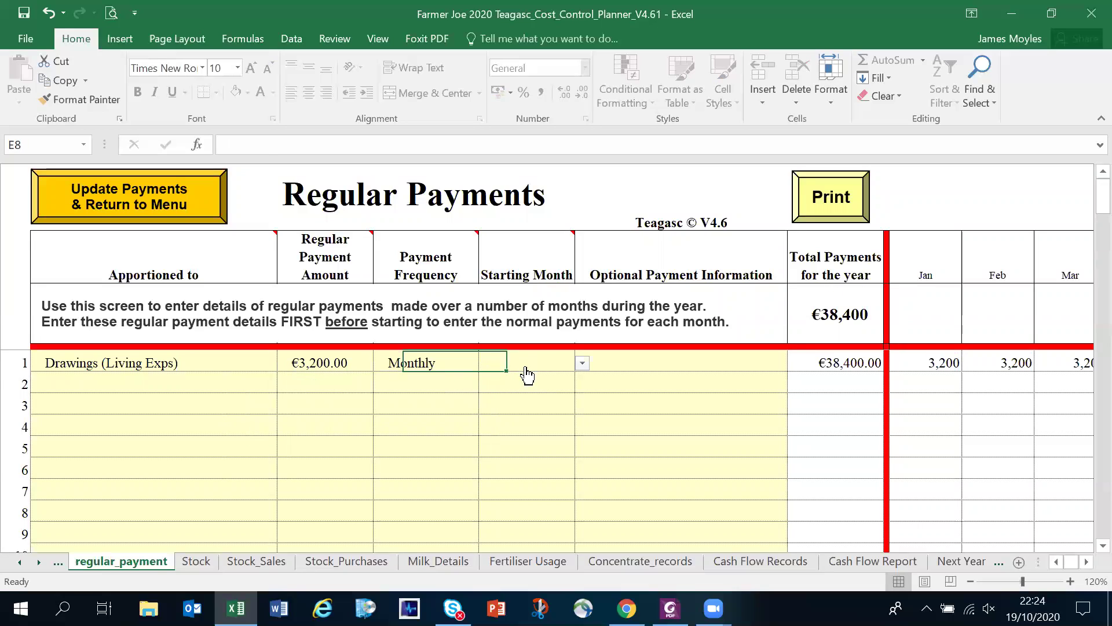
pyautogui.click(581, 363)
pyautogui.click(551, 380)
pyautogui.click(643, 399)
pyautogui.click(675, 364)
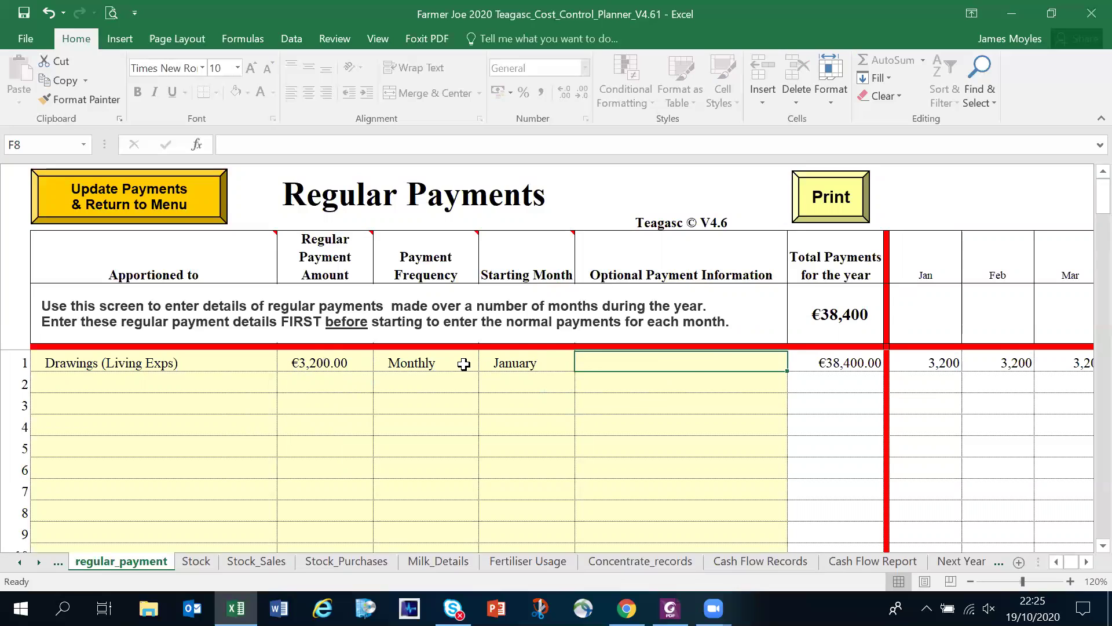
pyautogui.click(842, 363)
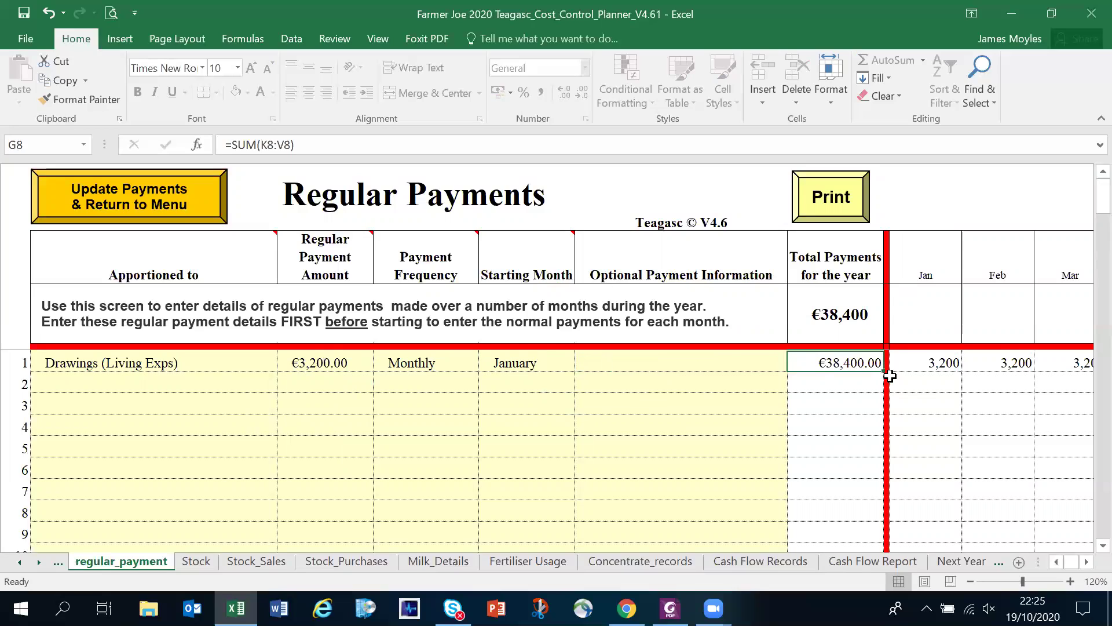
pyautogui.click(1086, 563)
pyautogui.click(1085, 563)
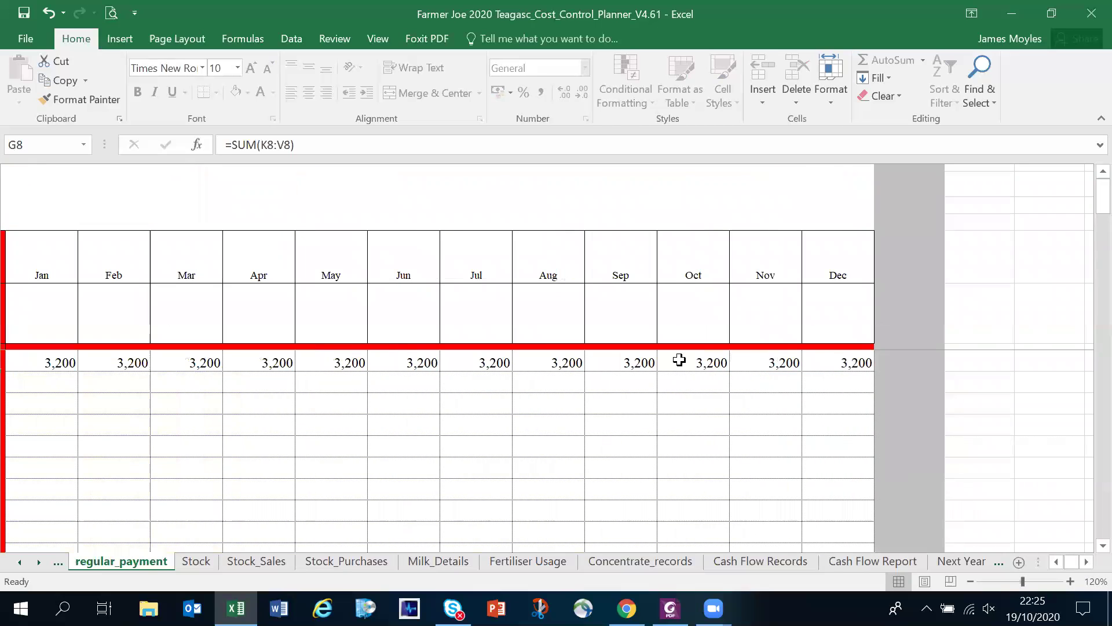
pyautogui.click(1055, 563)
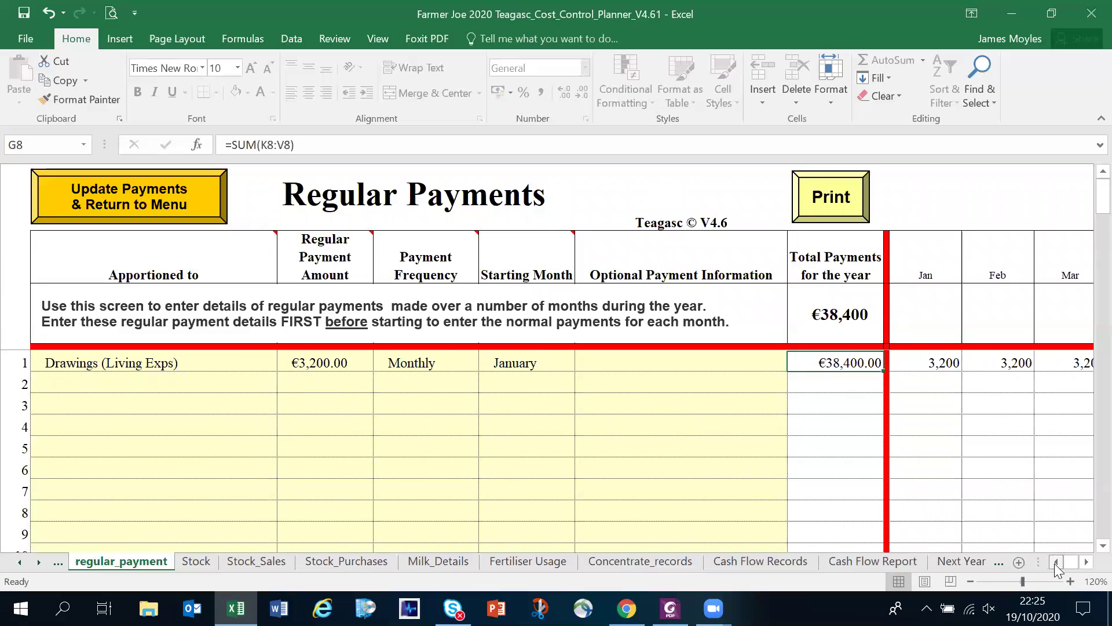
# Step: Apportion the second regular payment to Pension, Savings, Life Assur. with an amount of 300
pyautogui.click(208, 382)
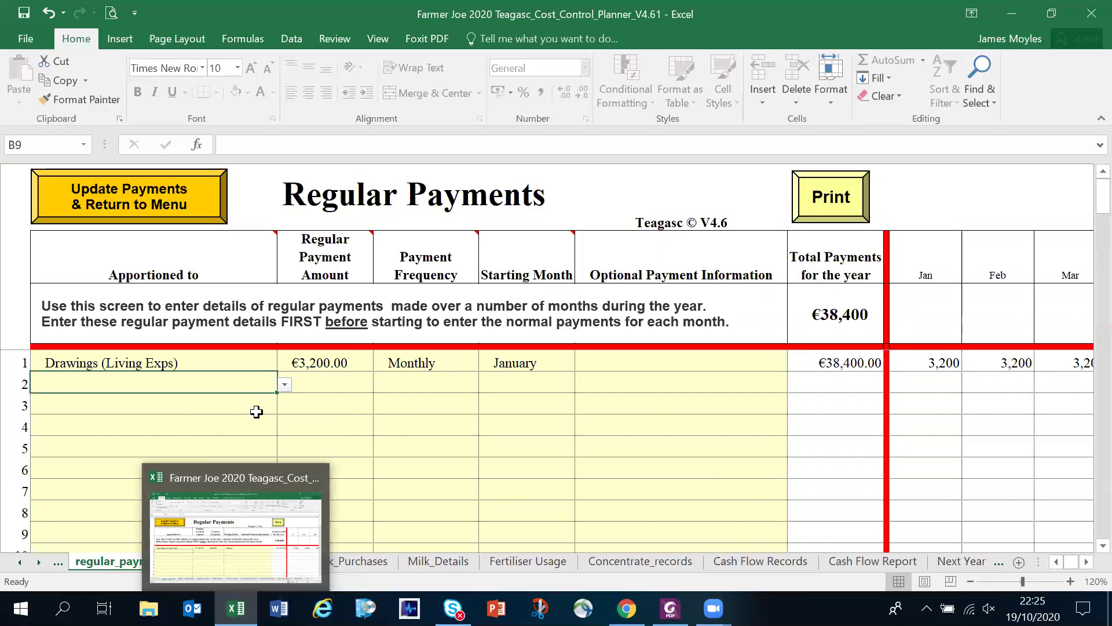
pyautogui.click(284, 384)
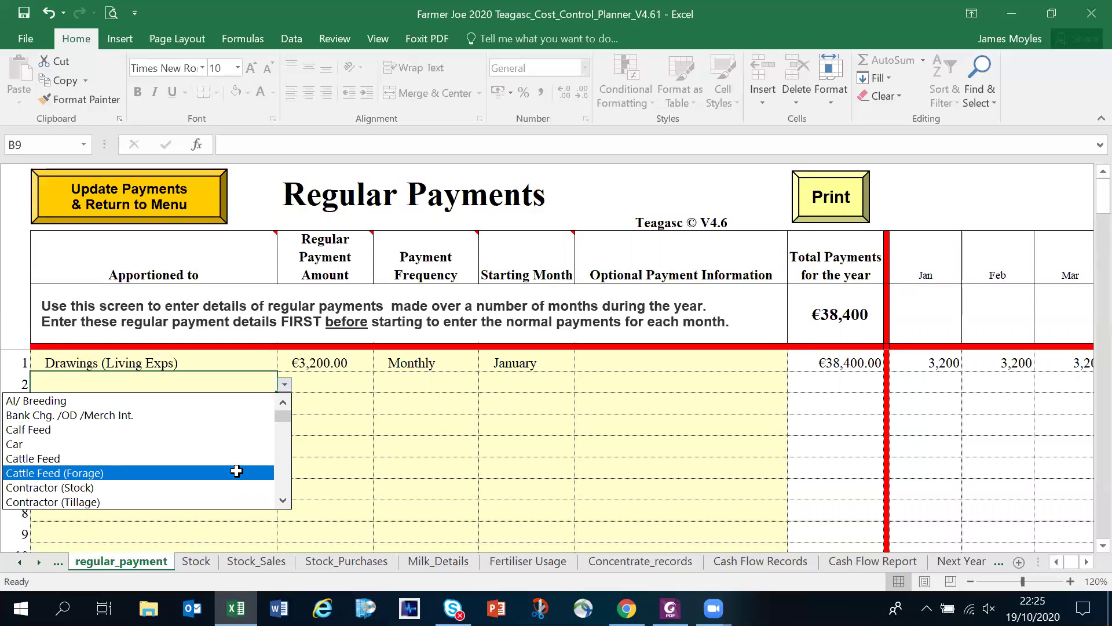
pyautogui.moveTo(278, 421); pyautogui.dragTo(280, 451)
pyautogui.click(137, 458)
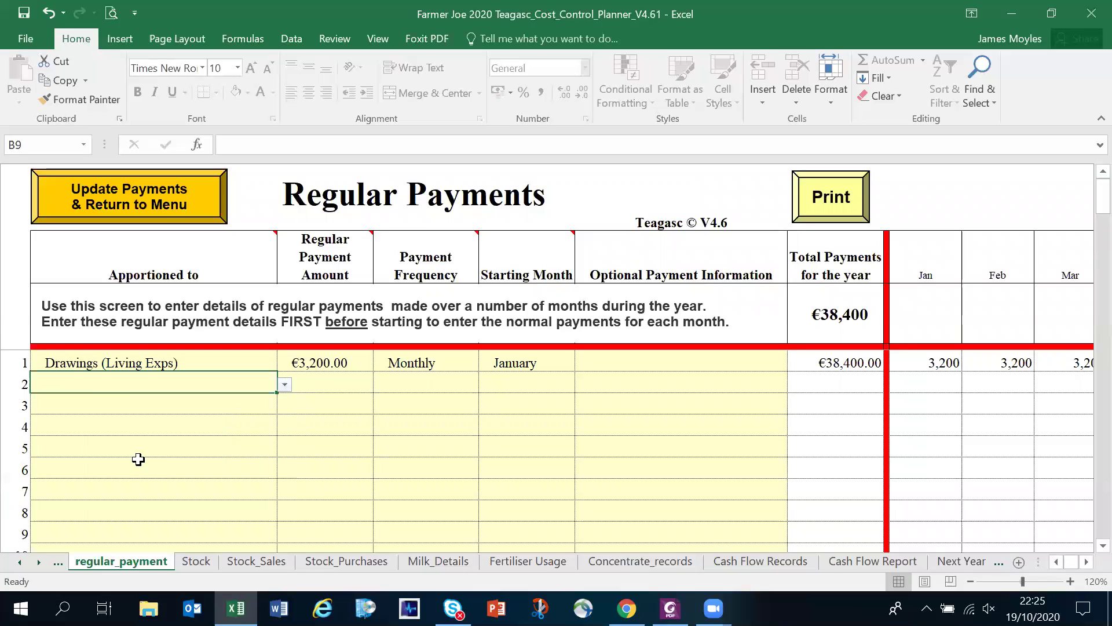
pyautogui.click(307, 381)
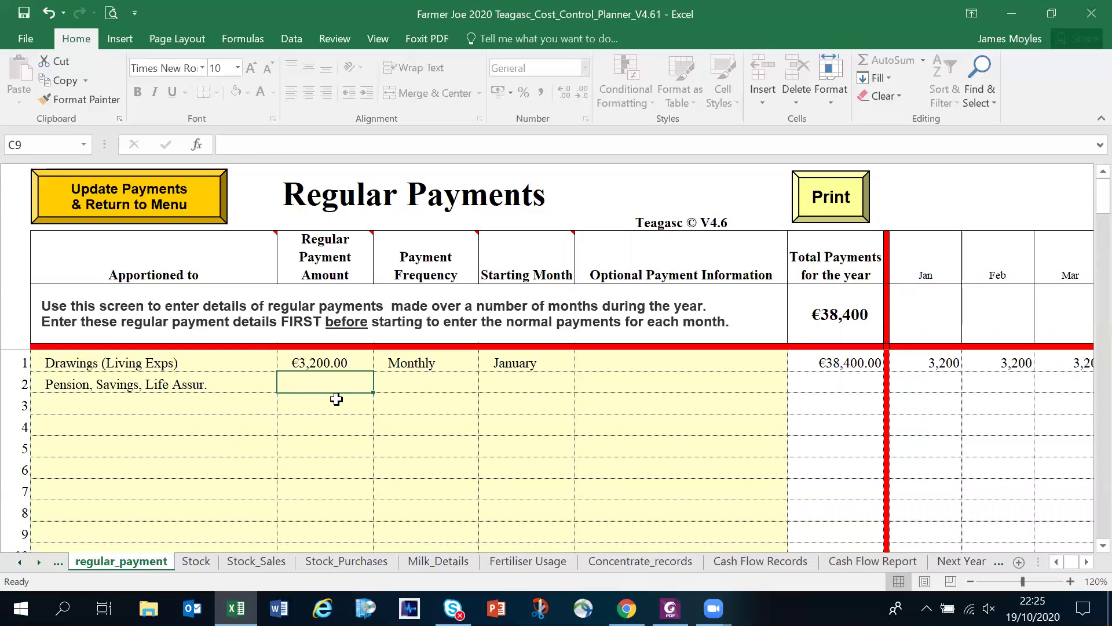
pyautogui.write('300')
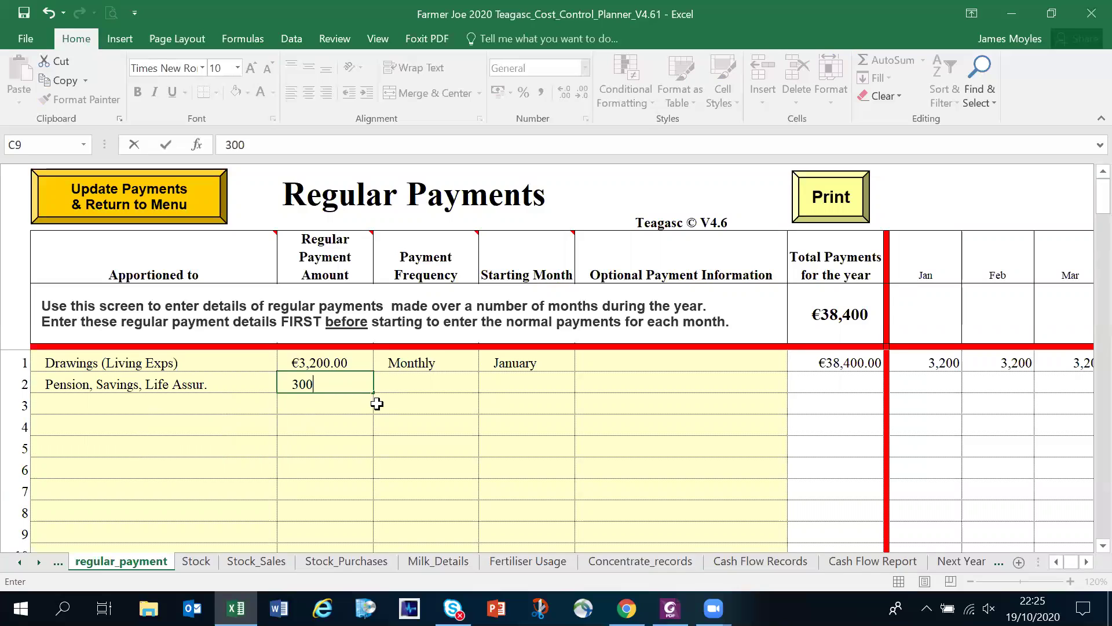
# Step: Set the pension payment's frequency to Monthly and its starting month to January
pyautogui.click(406, 384)
pyautogui.click(479, 388)
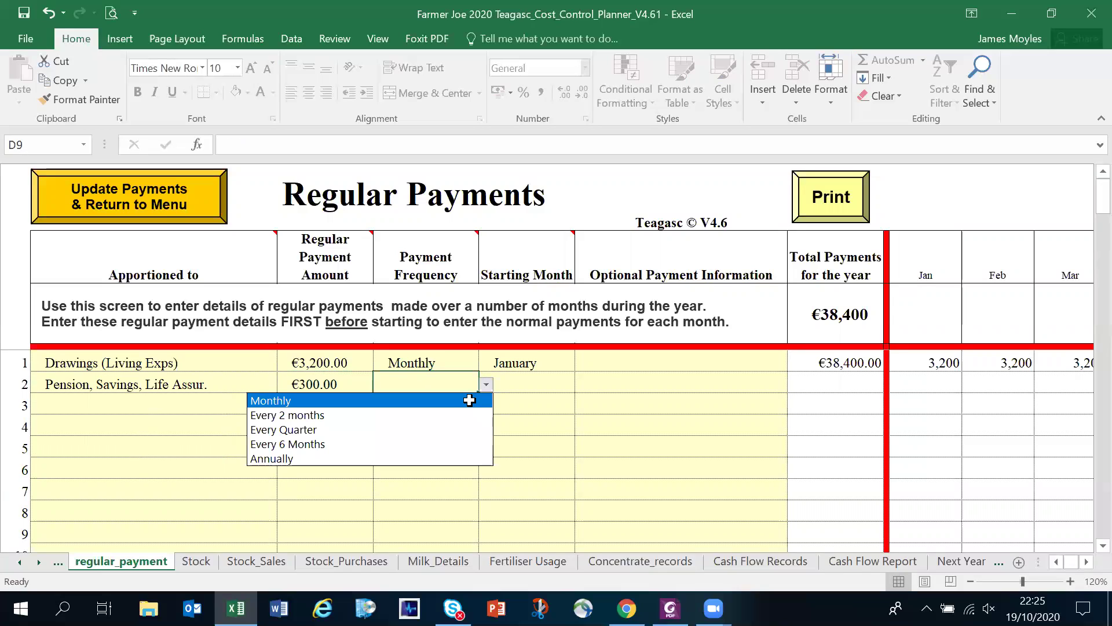
pyautogui.click(467, 400)
pyautogui.click(521, 387)
pyautogui.click(581, 384)
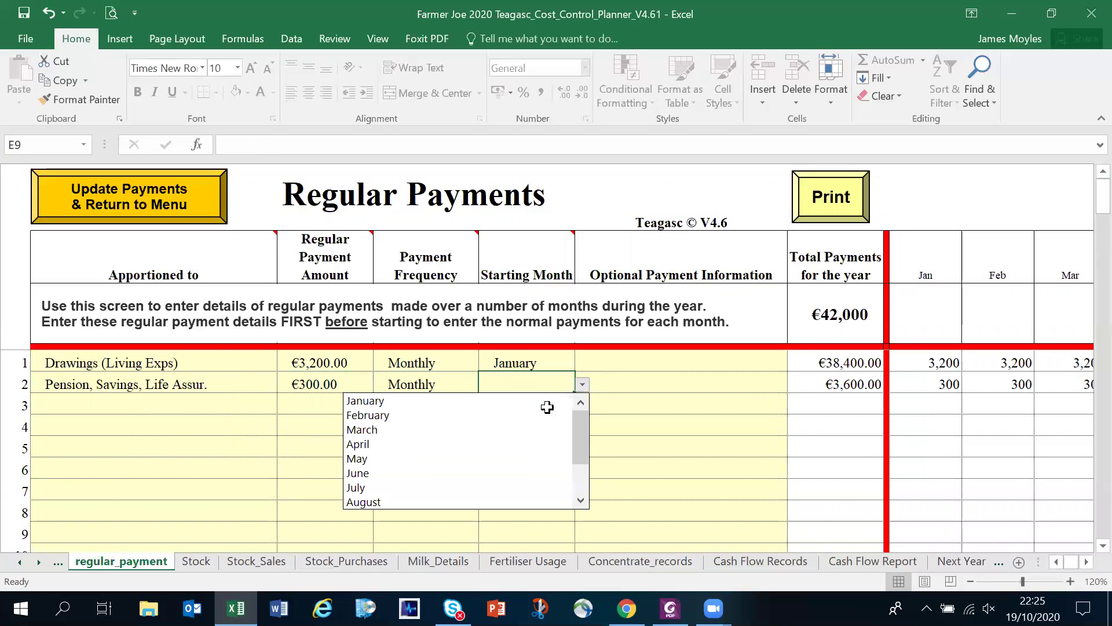
pyautogui.click(548, 399)
# Step: Apportion the third regular payment to Loan Repayments (Existing Loan) with an amount of 9000
pyautogui.click(183, 405)
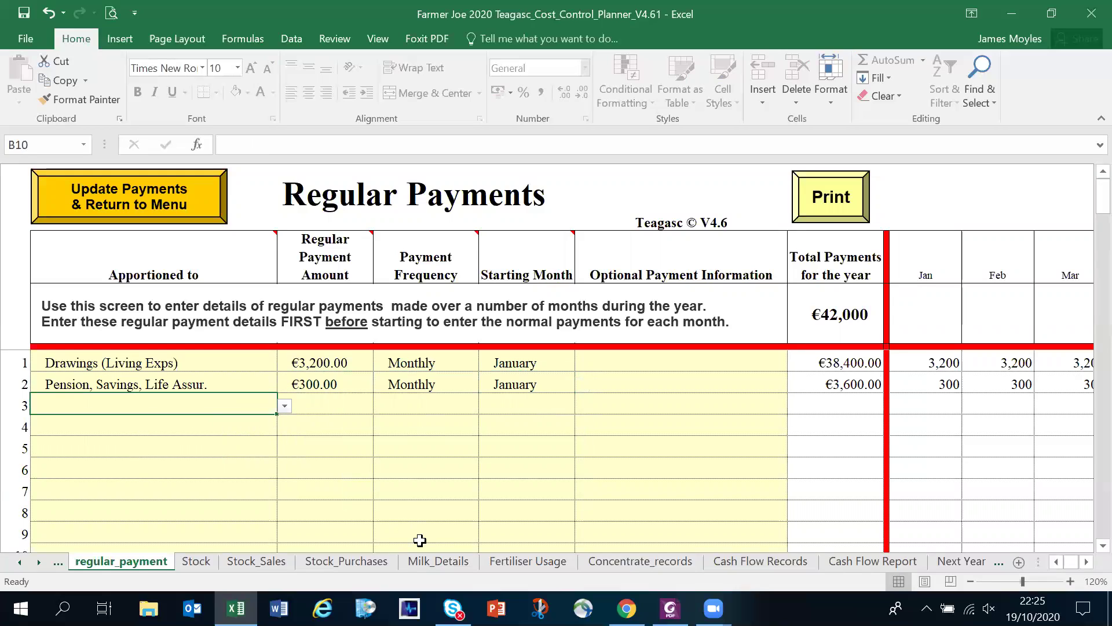
pyautogui.click(284, 405)
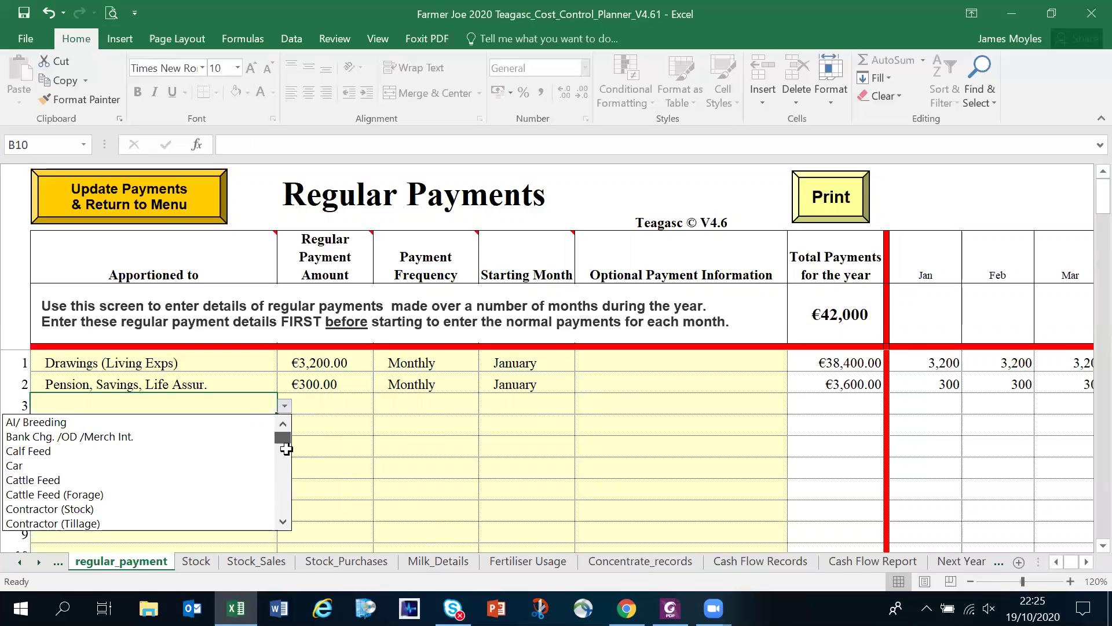
pyautogui.moveTo(283, 439); pyautogui.dragTo(286, 464)
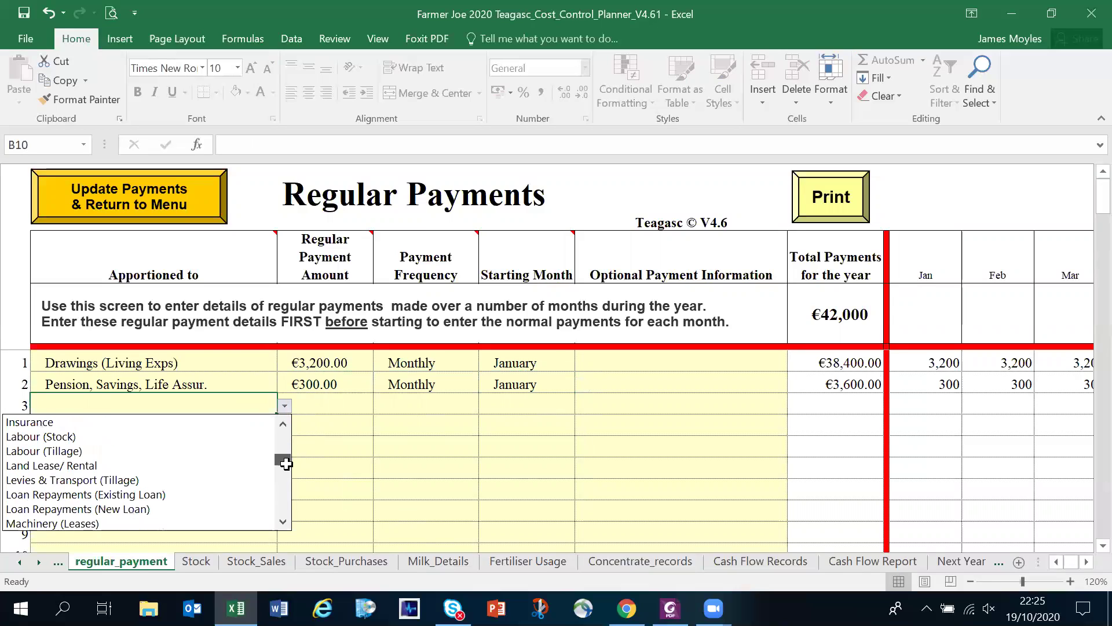
pyautogui.click(223, 494)
pyautogui.click(327, 407)
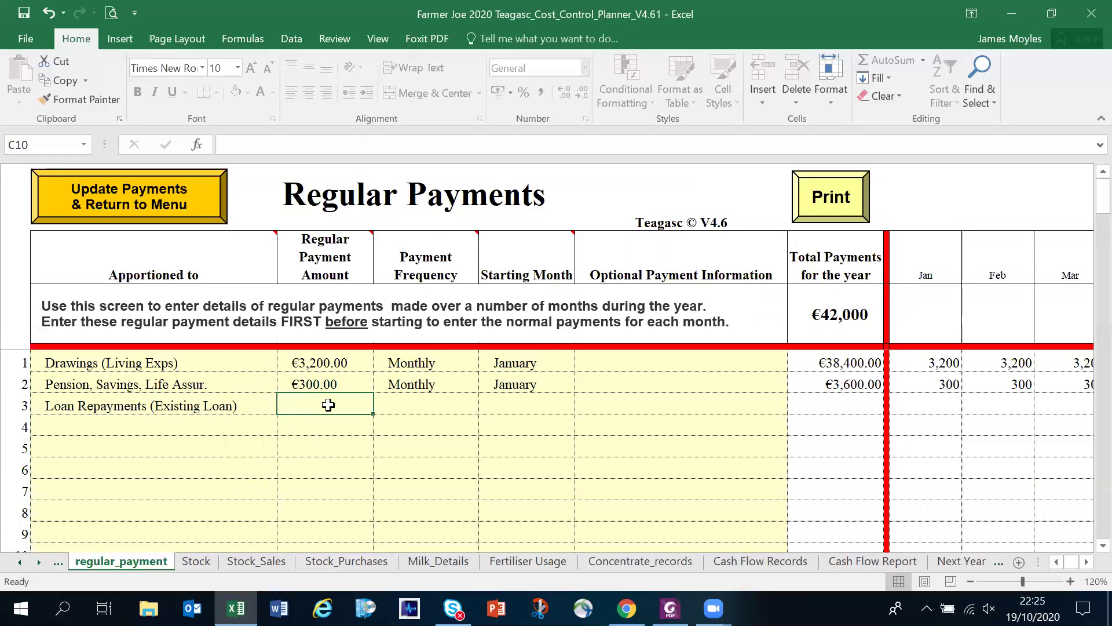
pyautogui.write('9000')
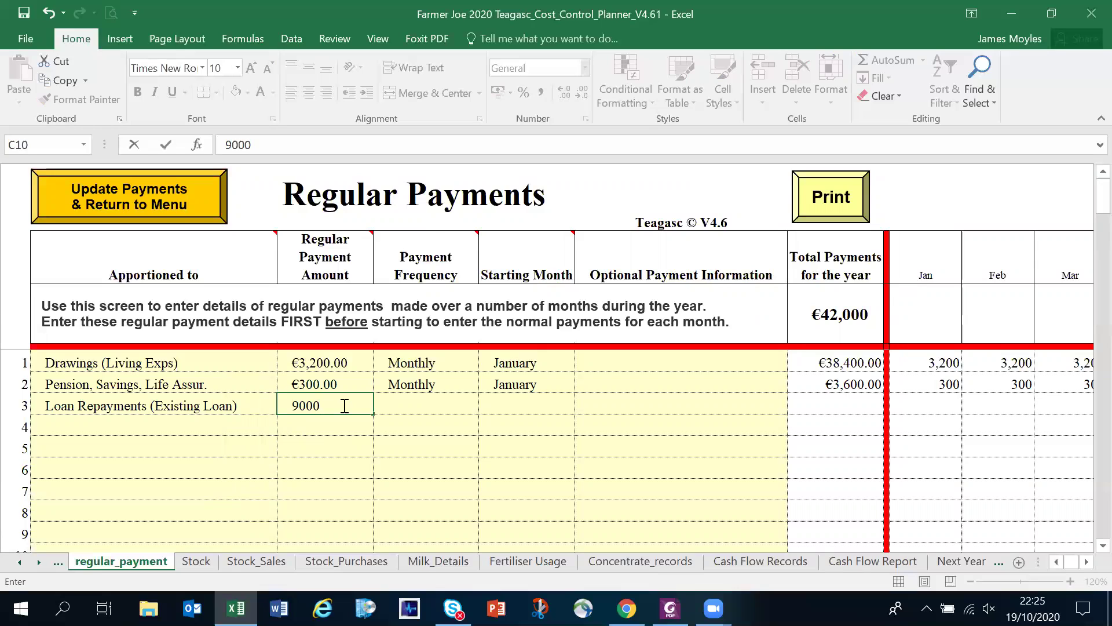
pyautogui.press('Return')
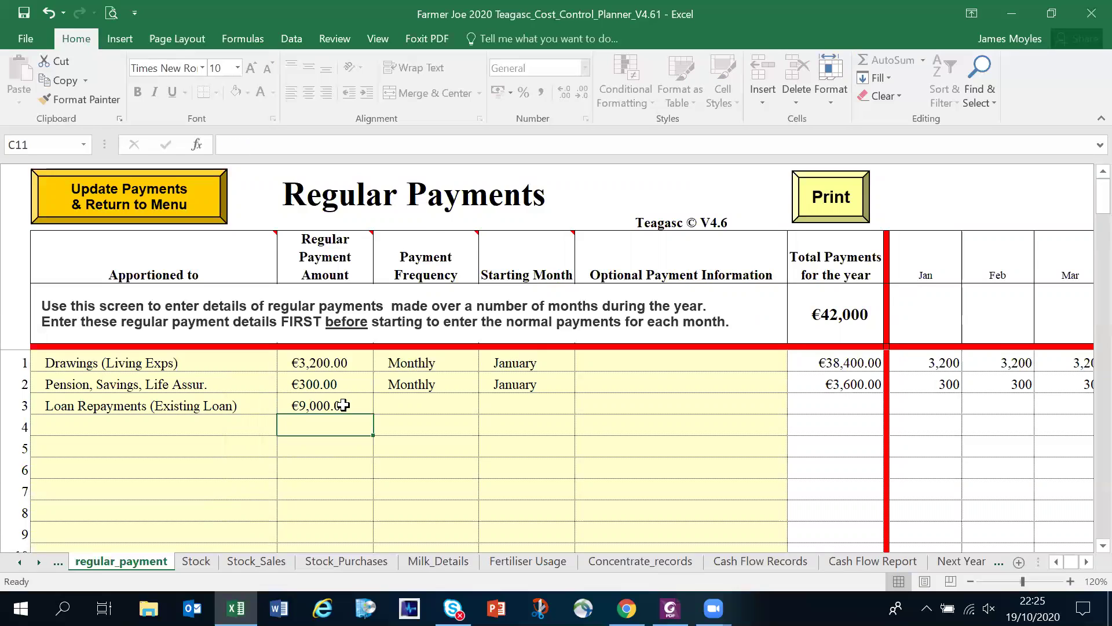
# Step: Set the loan repayment's frequency to Every 6 Months and starting month to February, and check its spread across the months
pyautogui.click(428, 399)
pyautogui.click(485, 406)
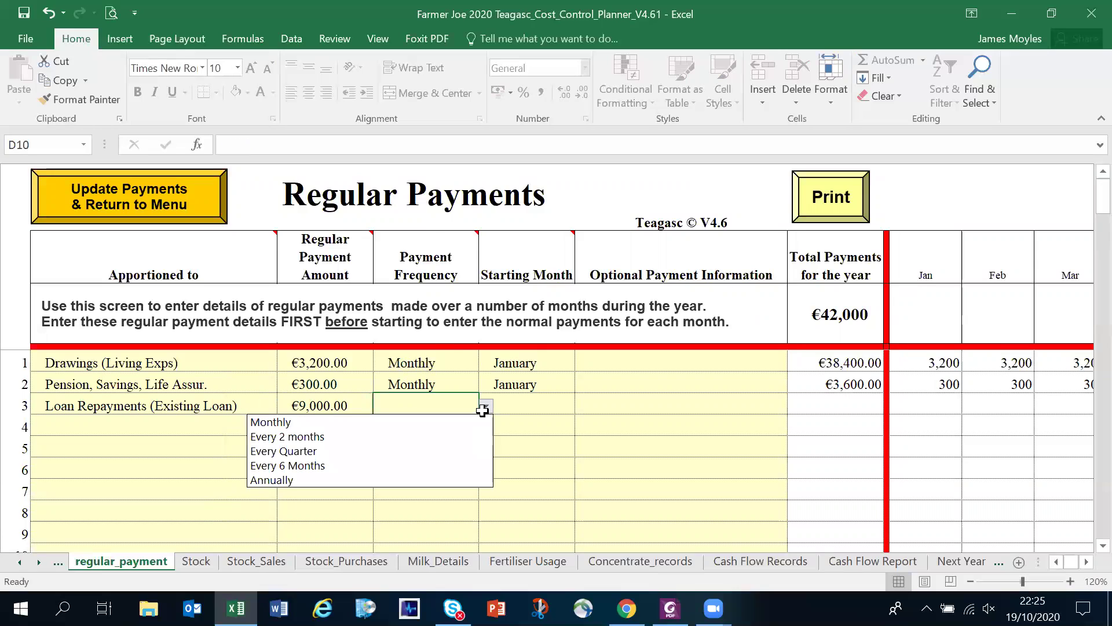
pyautogui.click(451, 464)
pyautogui.click(546, 403)
pyautogui.click(582, 406)
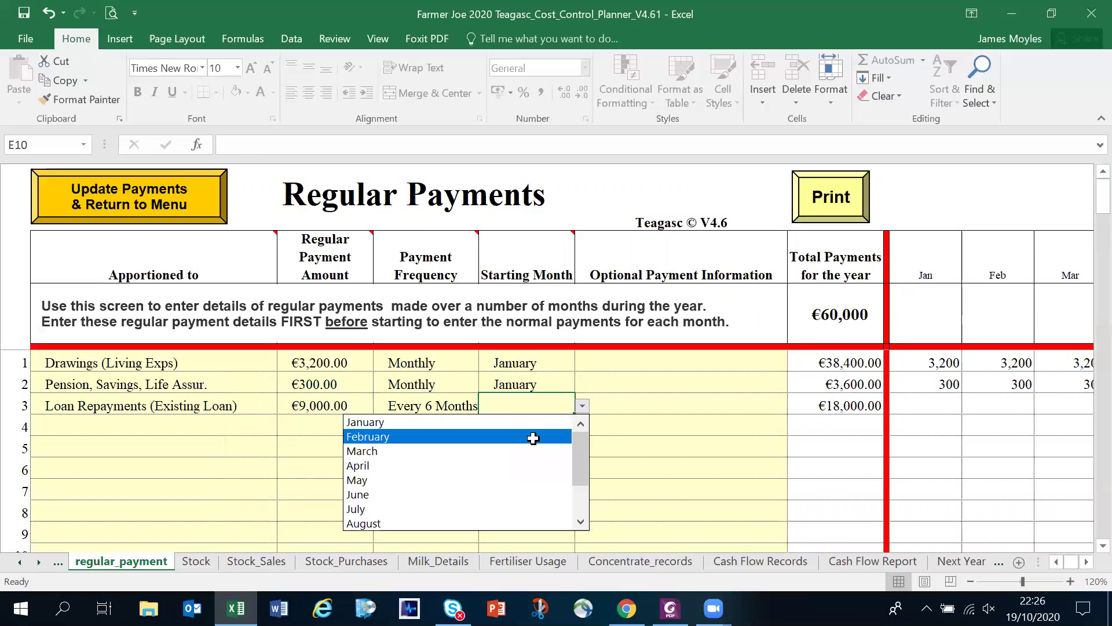
pyautogui.click(533, 438)
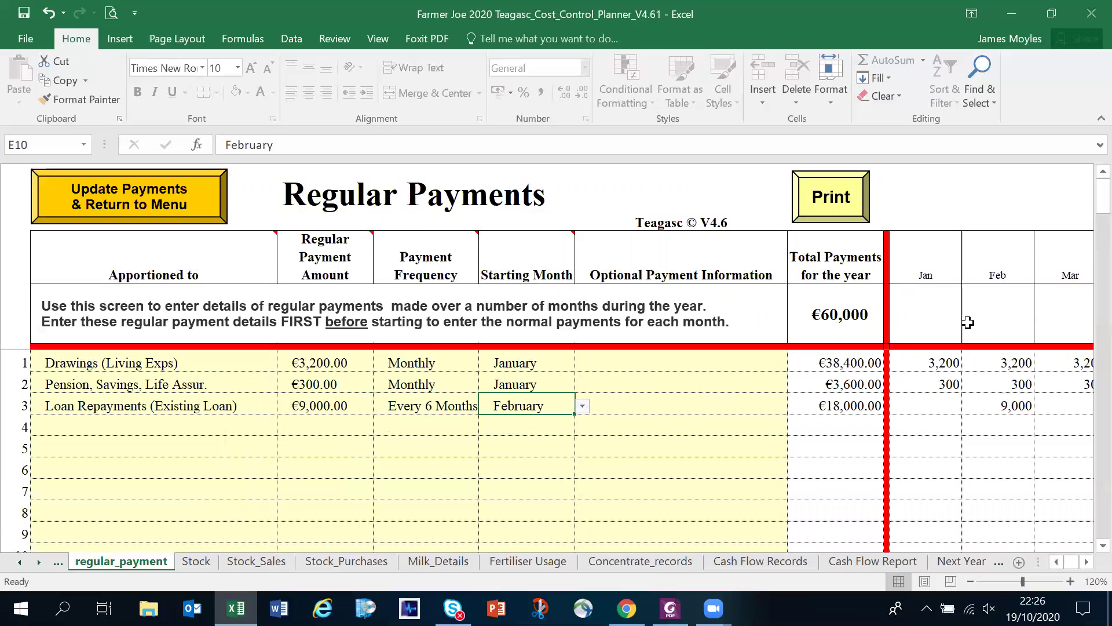
pyautogui.click(1086, 562)
pyautogui.click(1086, 562)
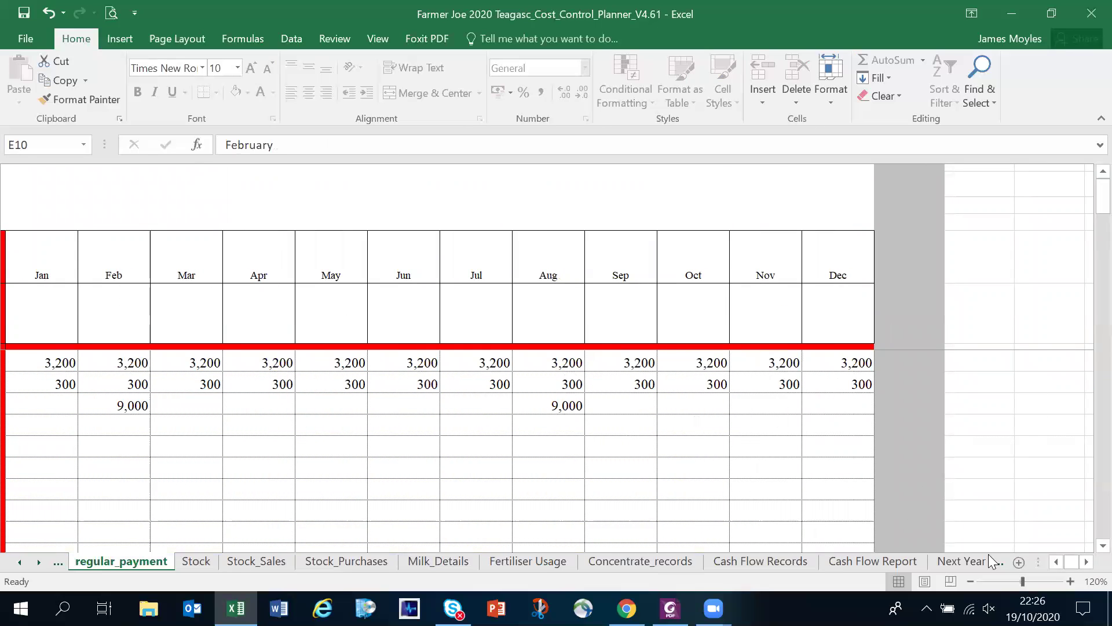
pyautogui.click(1055, 562)
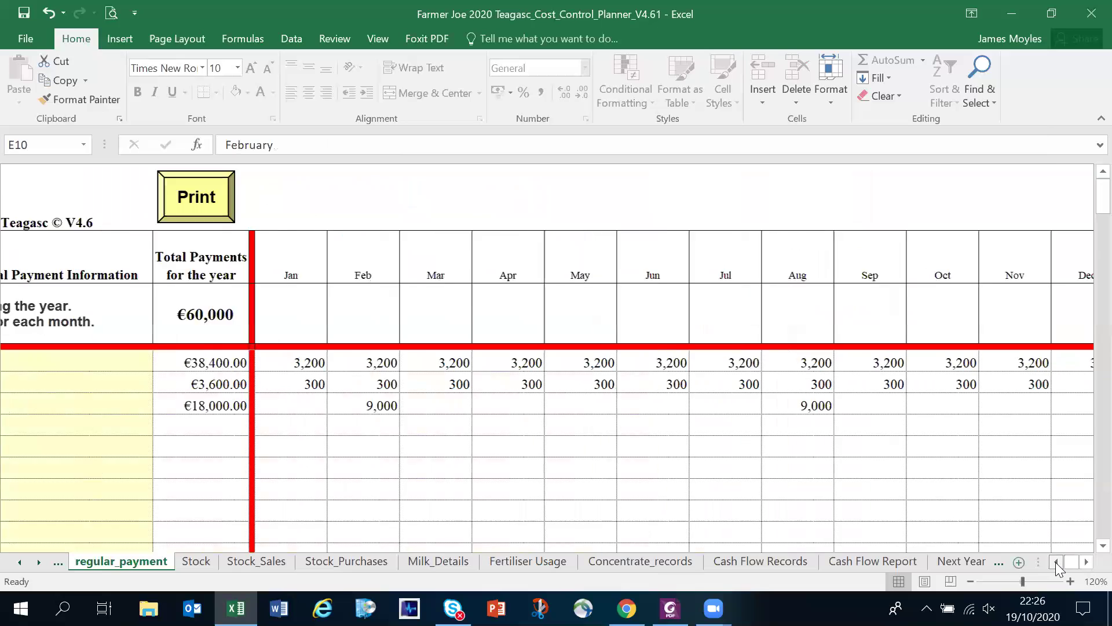
# Step: Apportion the fourth regular payment to Electricity with an amount of 700
pyautogui.click(211, 427)
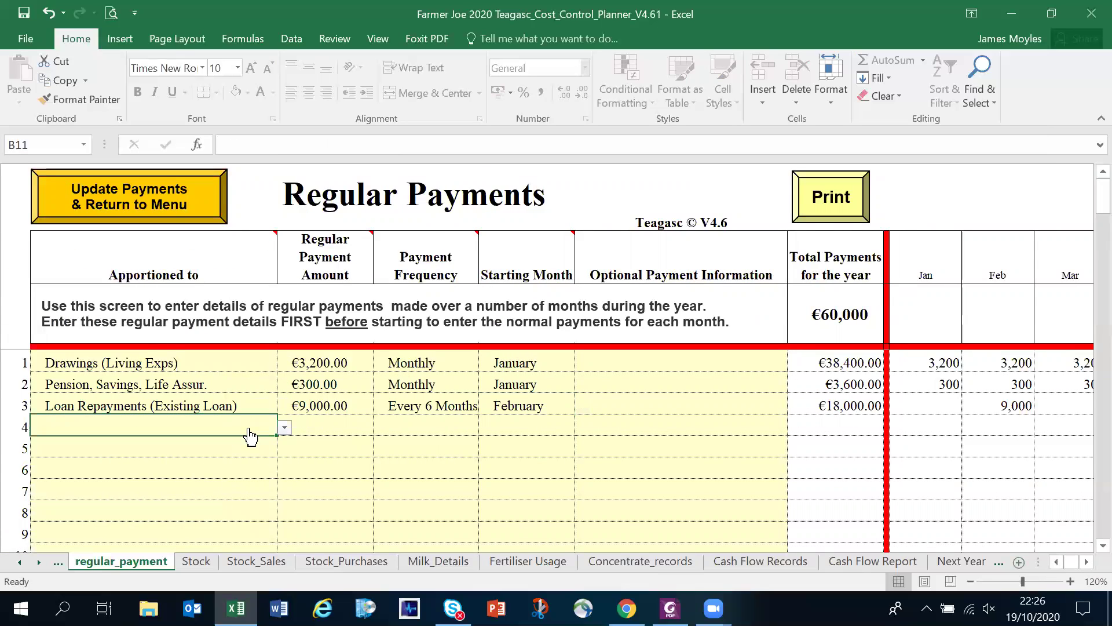
pyautogui.click(285, 429)
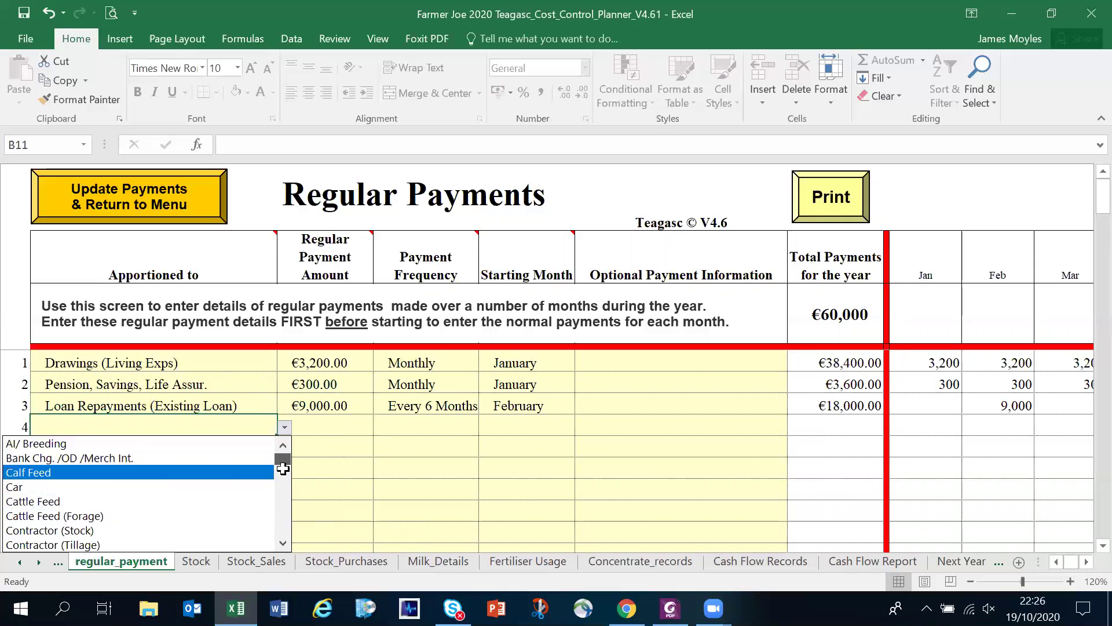
pyautogui.scroll(-3, 283, 469)
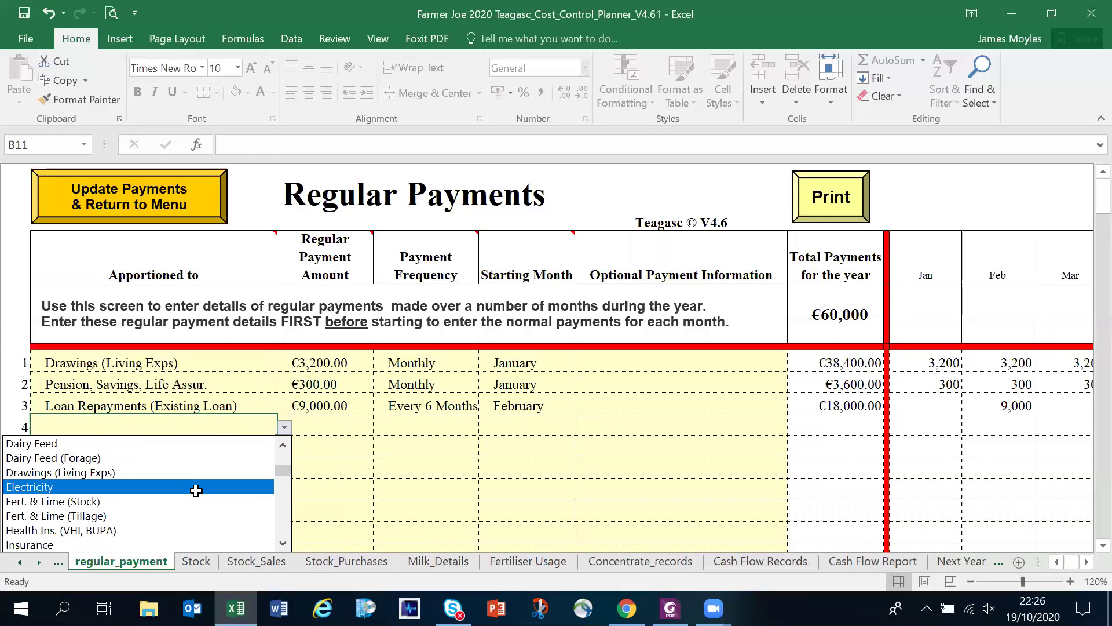
pyautogui.click(196, 490)
pyautogui.click(332, 426)
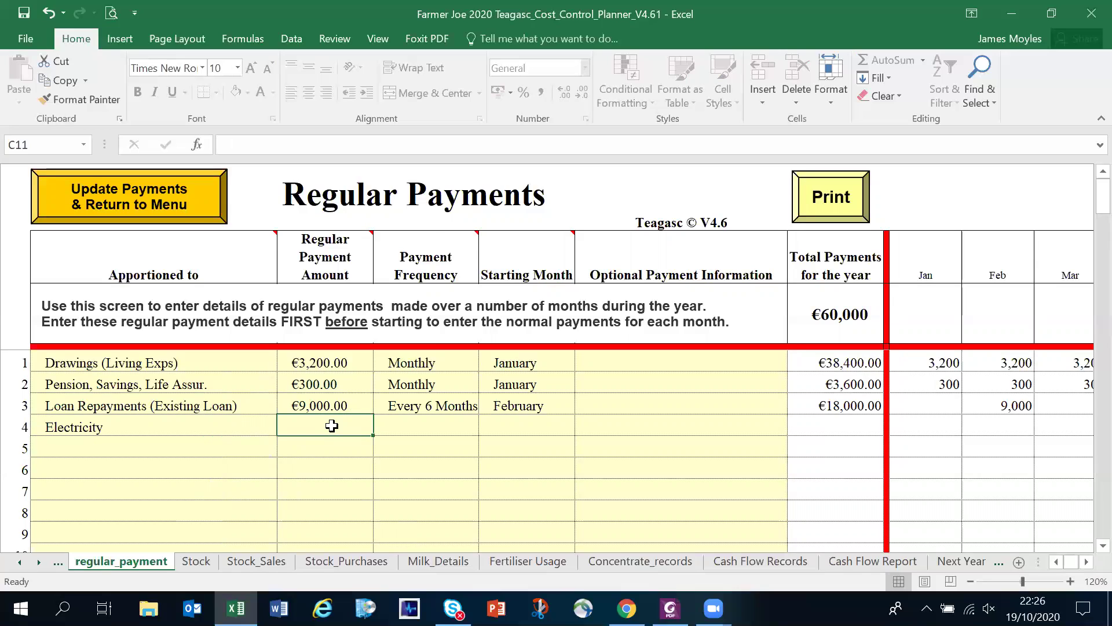
pyautogui.write('700')
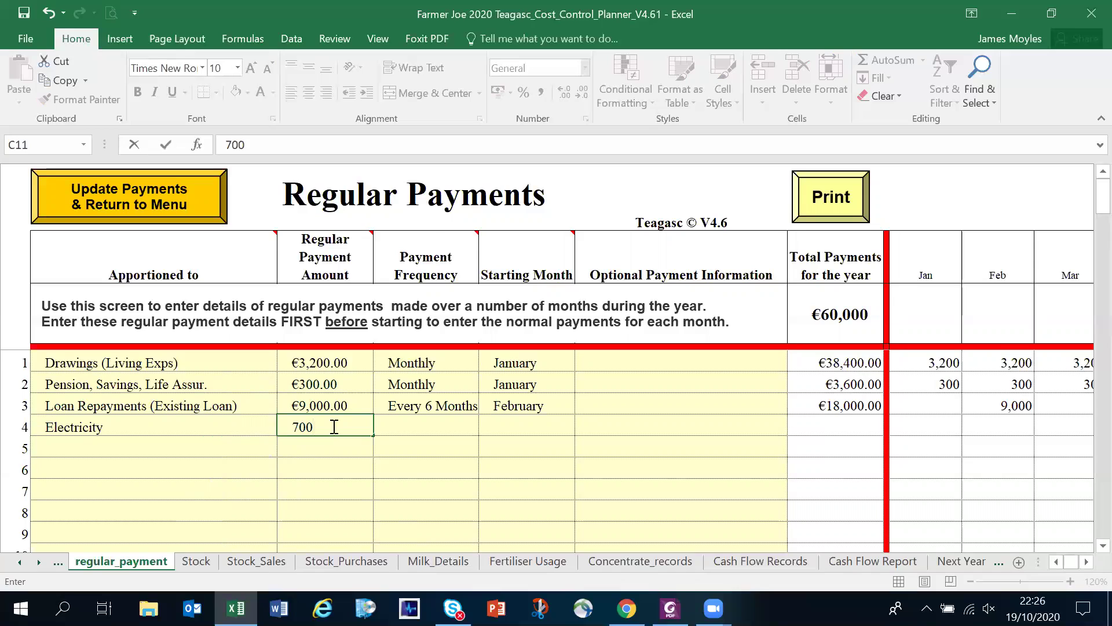
# Step: Set the electricity payment's frequency to Every 2 months and starting month to February, and check its spread across the months
pyautogui.click(445, 431)
pyautogui.click(485, 428)
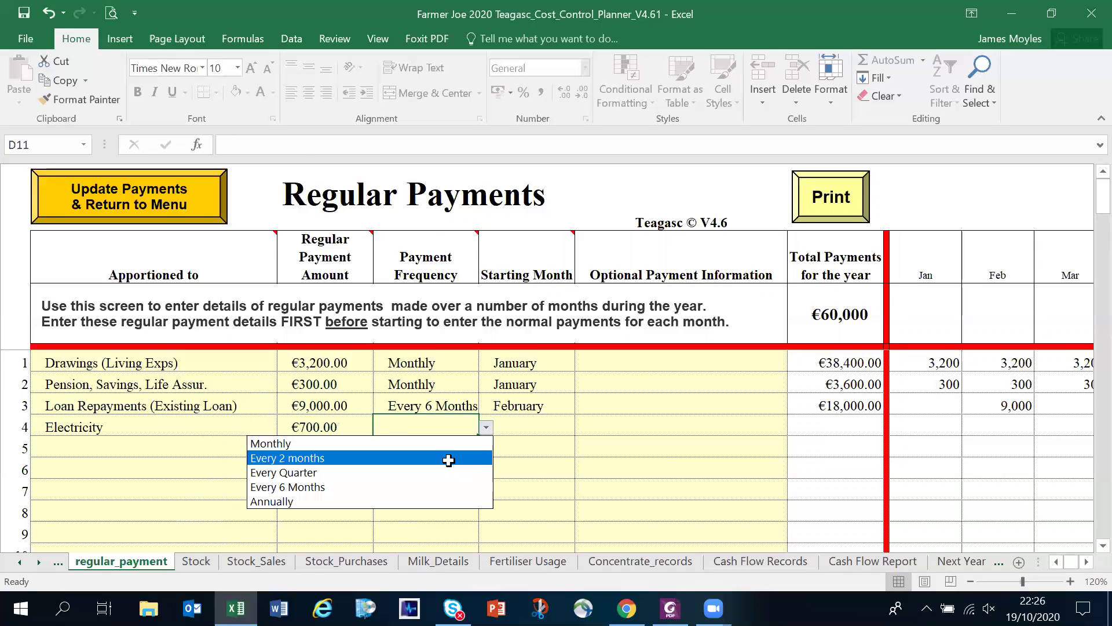
pyautogui.click(449, 458)
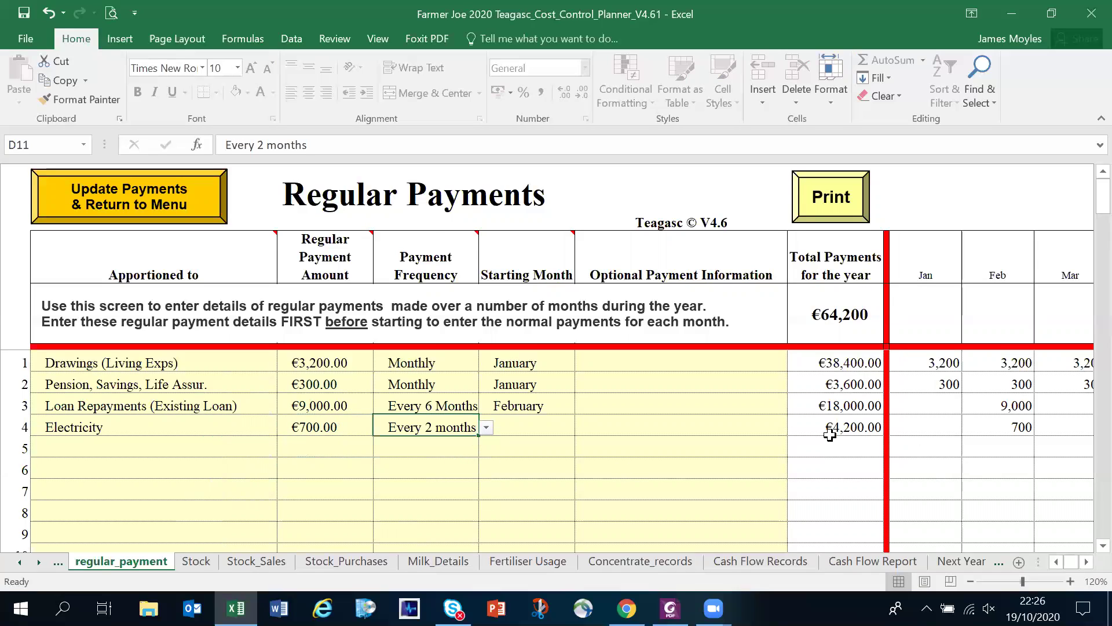
pyautogui.click(551, 427)
pyautogui.click(581, 428)
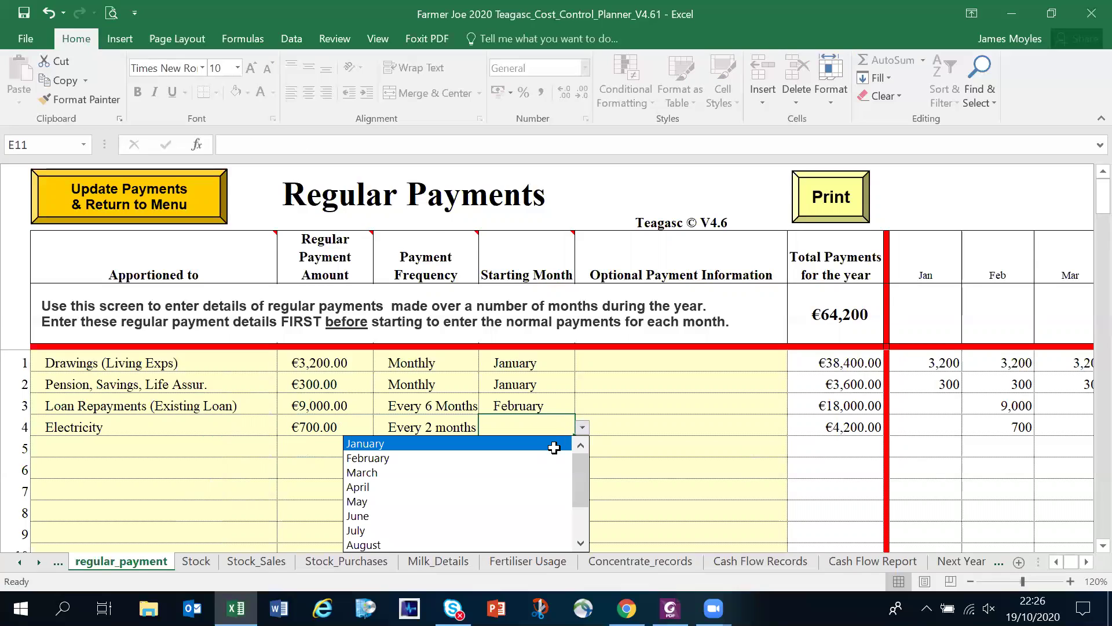
pyautogui.click(551, 457)
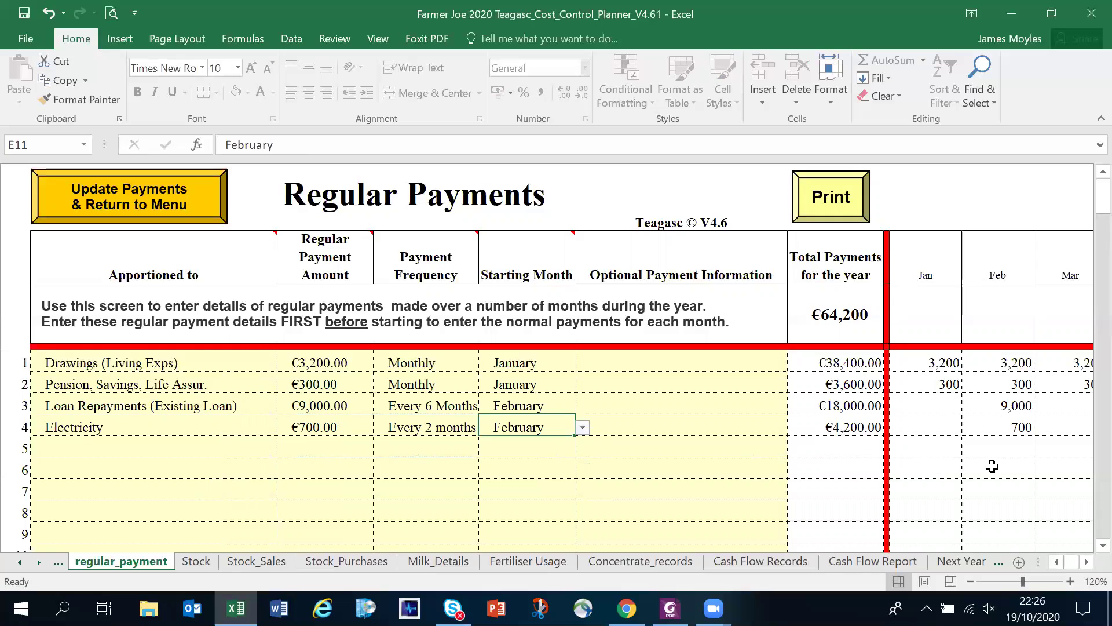
pyautogui.click(1086, 562)
pyautogui.click(1086, 562)
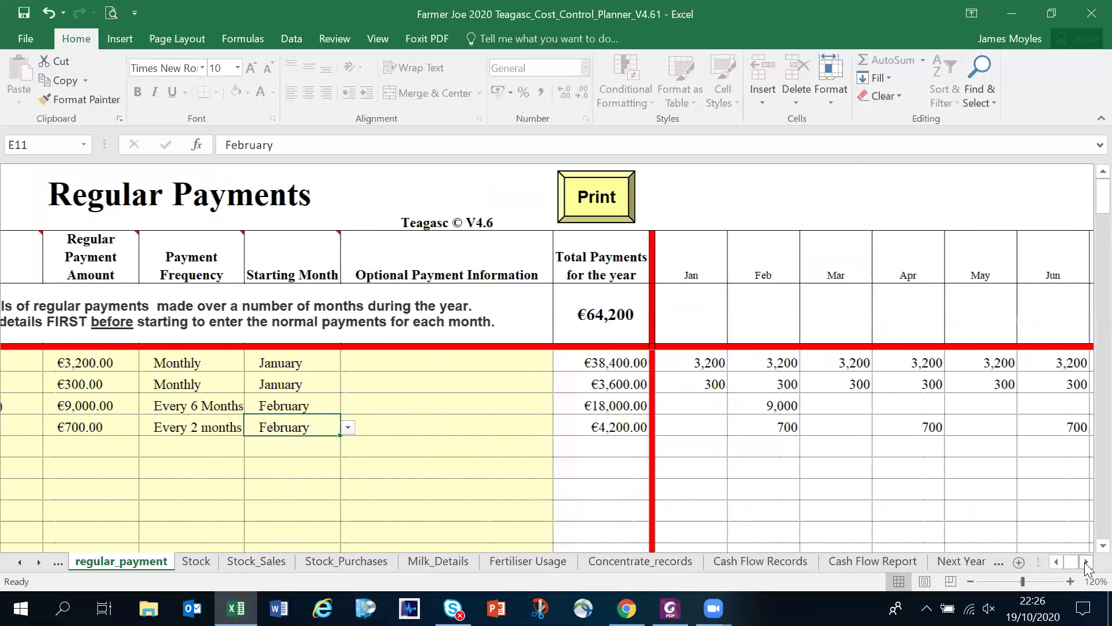
pyautogui.click(1086, 562)
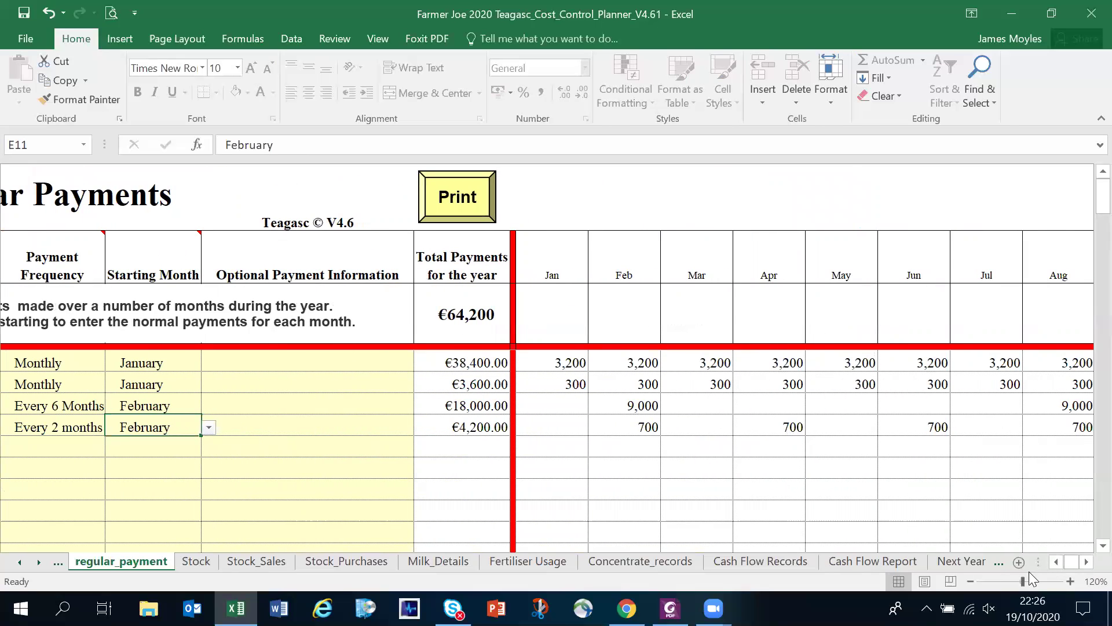
pyautogui.click(1055, 562)
pyautogui.click(1056, 562)
pyautogui.click(1056, 562)
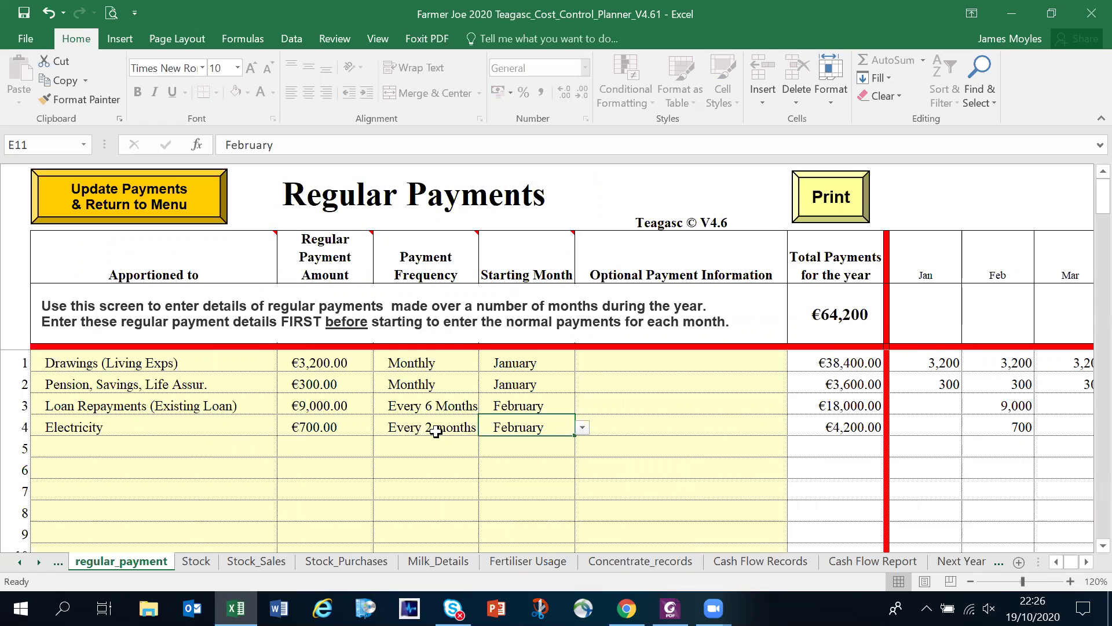
pyautogui.click(422, 450)
pyautogui.click(485, 449)
pyautogui.click(481, 457)
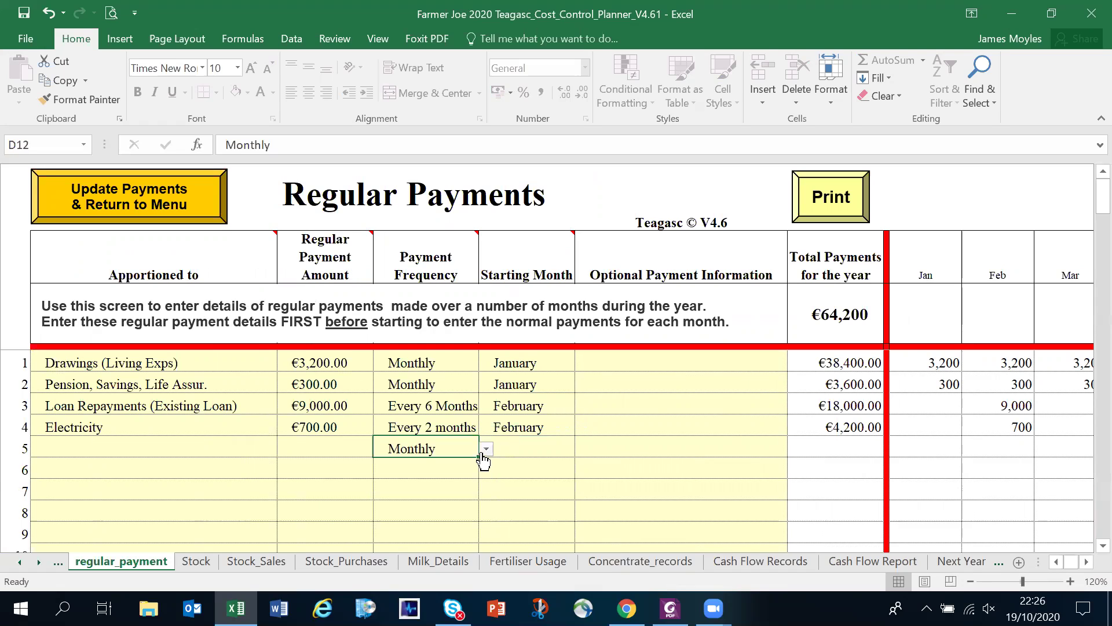
pyautogui.click(485, 450)
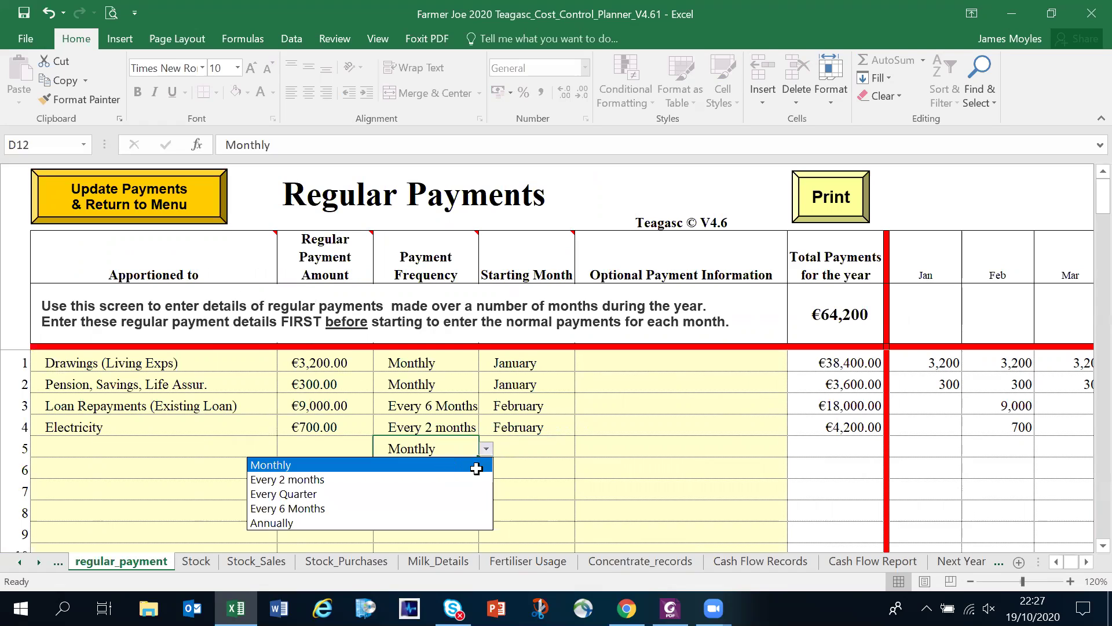
pyautogui.click(443, 464)
pyautogui.press('BackSpace')
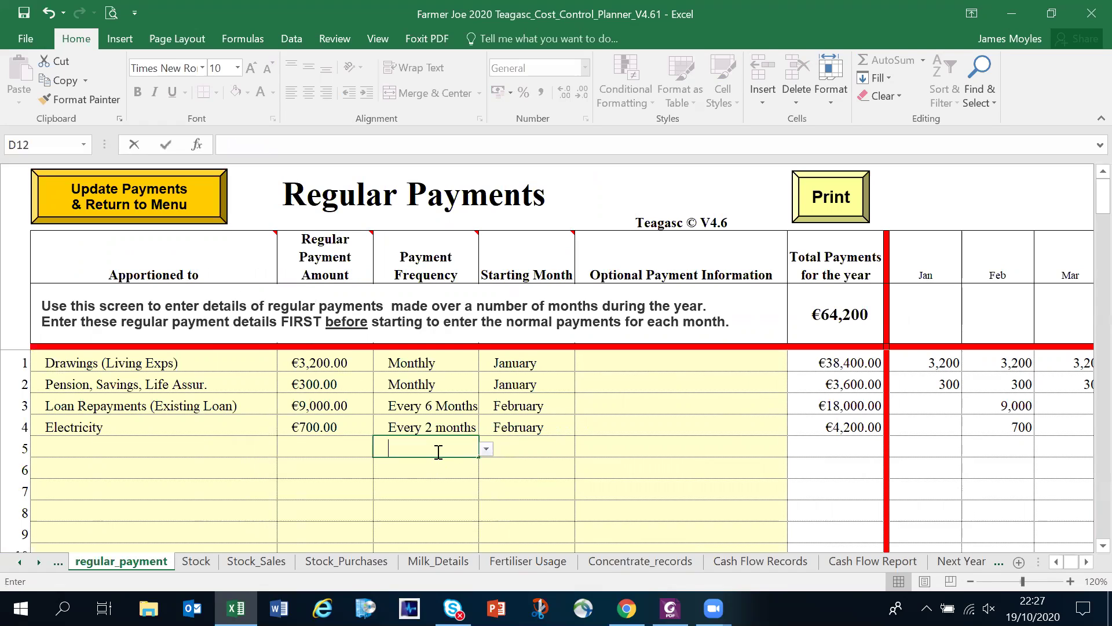
pyautogui.press('Return')
pyautogui.click(451, 450)
pyautogui.click(484, 450)
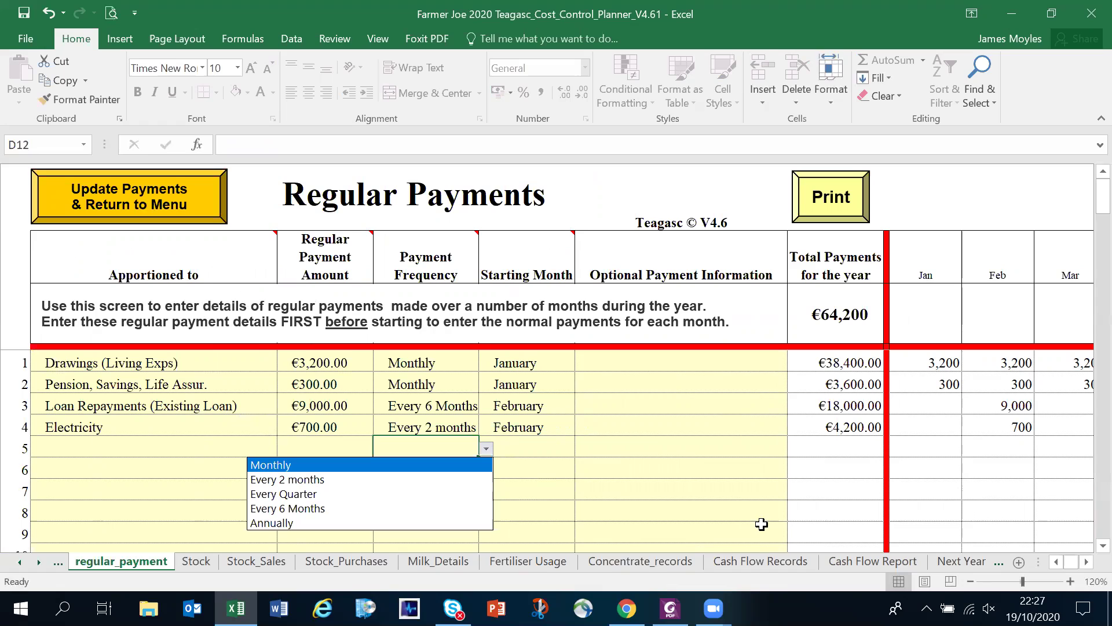
pyautogui.click(659, 438)
# Step: Add "land loan" as the optional payment information for the loan repayment, and update the payments to return to the main menu
pyautogui.click(619, 384)
pyautogui.click(655, 433)
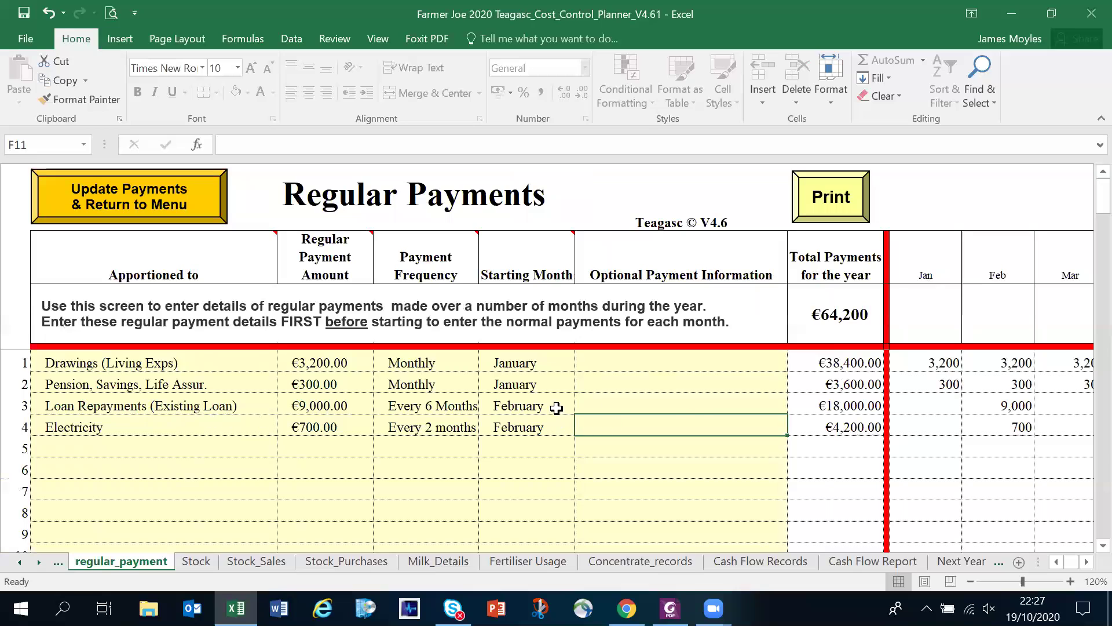
pyautogui.click(685, 404)
pyautogui.write('land loan')
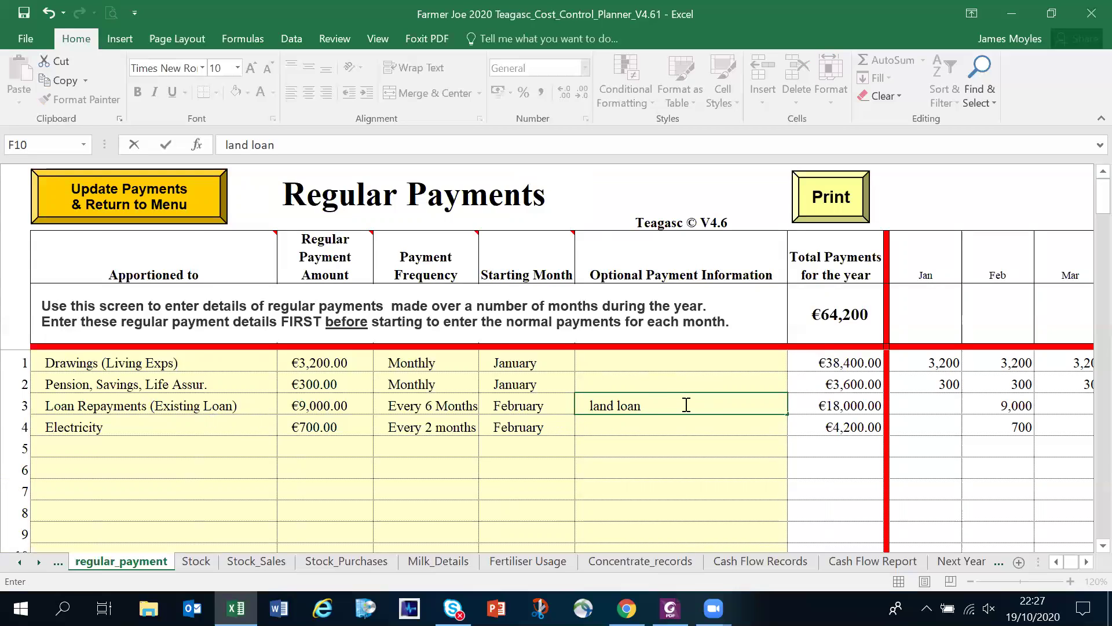
pyautogui.press('Return')
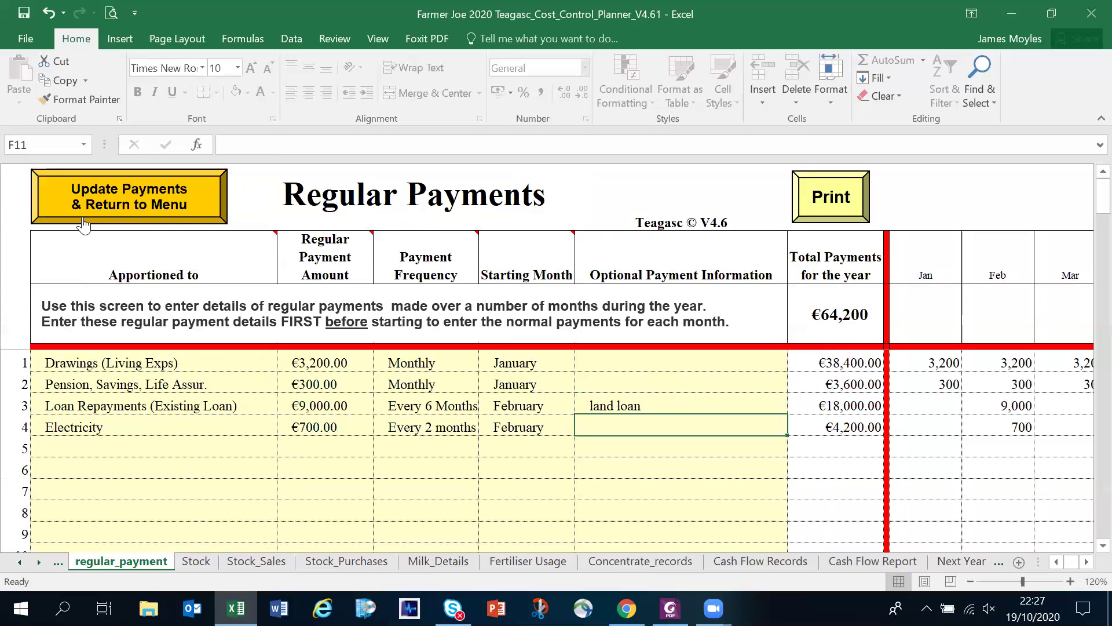
pyautogui.click(117, 213)
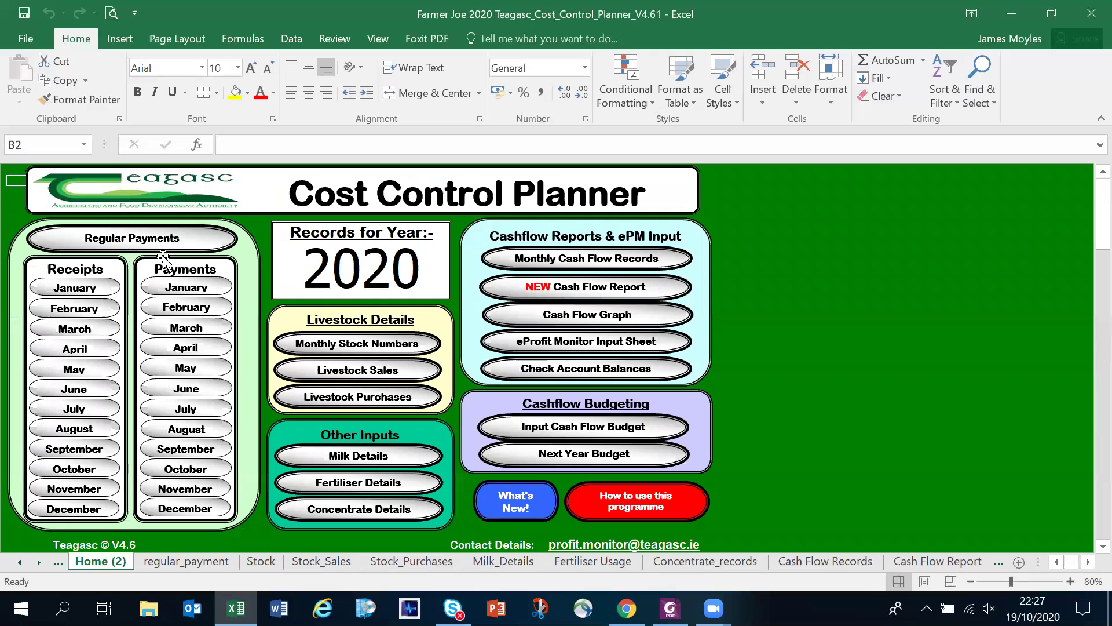
# Step: Check which regular payments were carried into the January payments sheet and return to the main menu
pyautogui.click(186, 287)
pyautogui.scroll(-1, 429, 408)
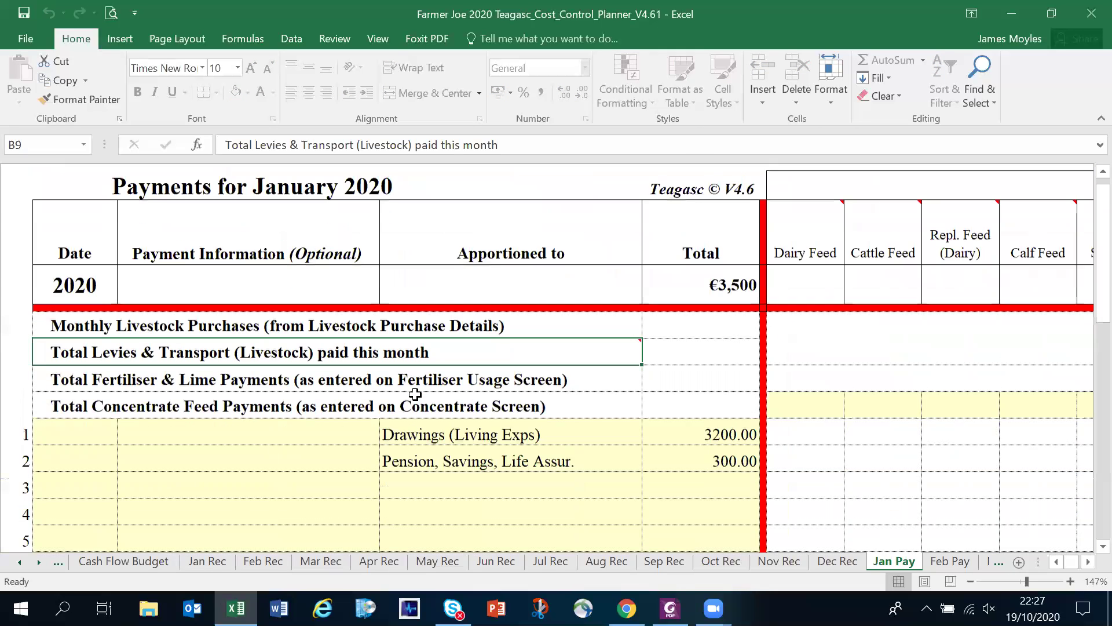
pyautogui.moveTo(702, 430)
pyautogui.mouseDown()
pyautogui.moveTo(705, 445)
pyautogui.moveTo(690, 447)
pyautogui.mouseUp()
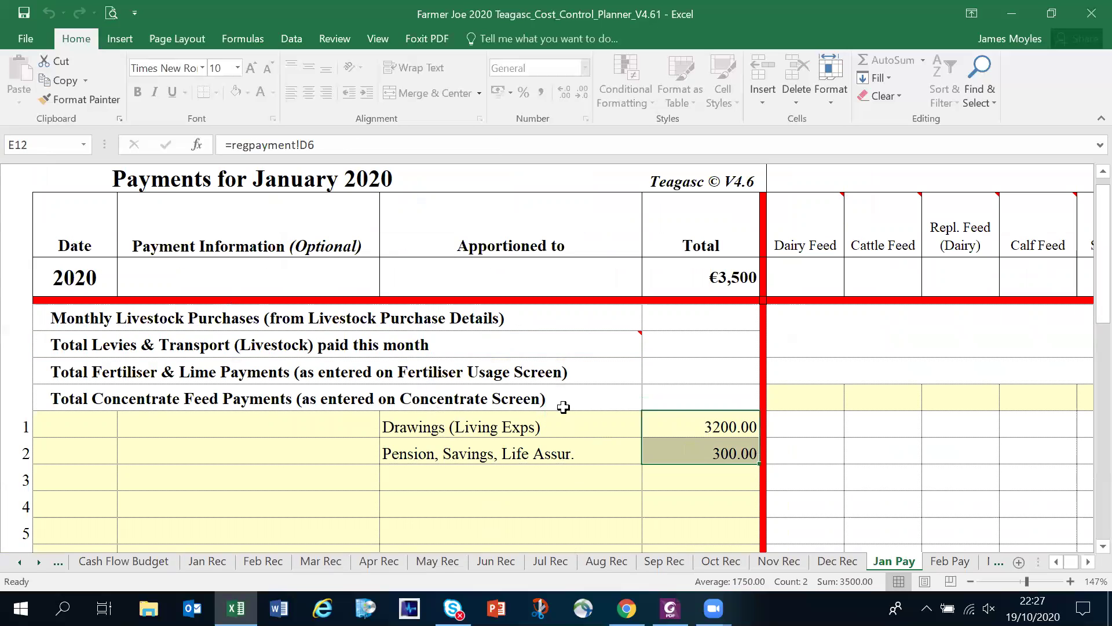
pyautogui.scroll(1, 391, 458)
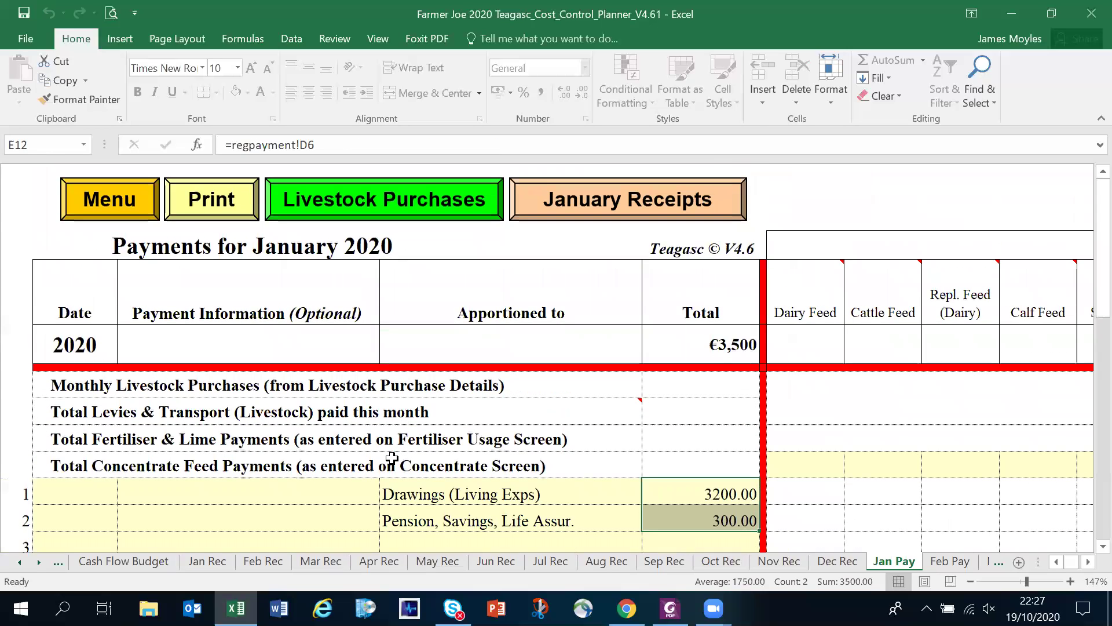
pyautogui.click(123, 205)
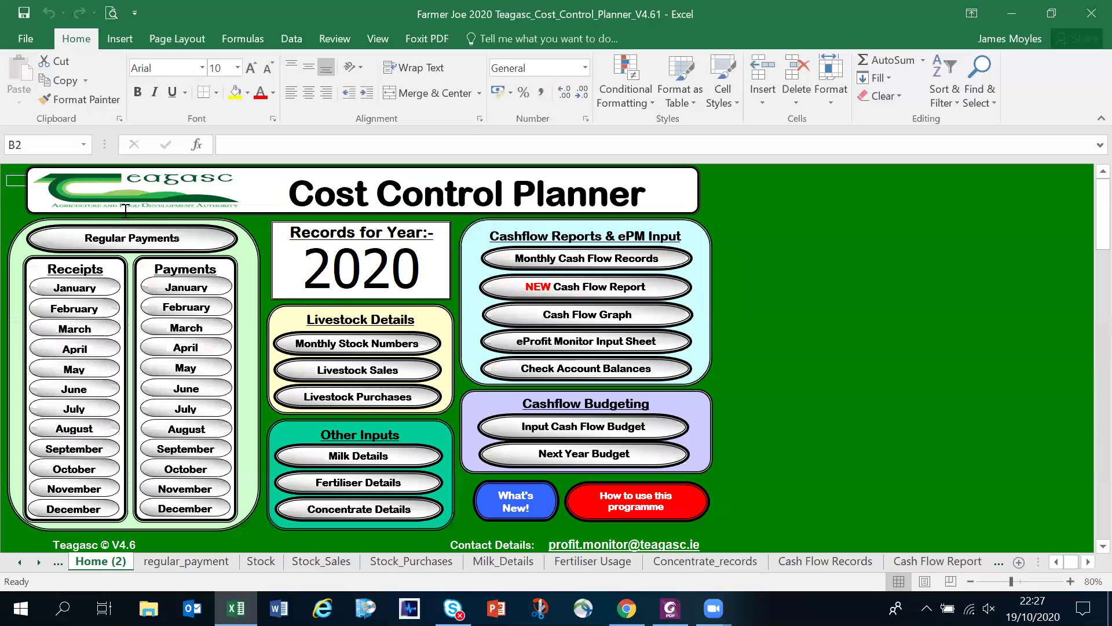
# Step: Review the regular payments and concentrate feed payments listed for February, and return to the main menu
pyautogui.click(184, 307)
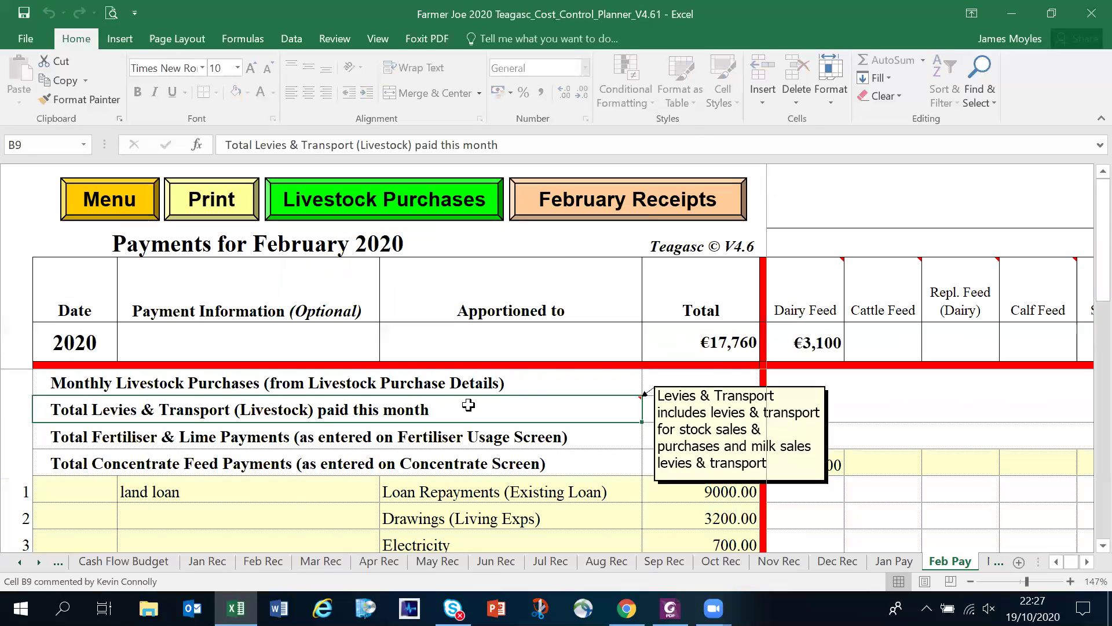
pyautogui.scroll(1, 468, 411)
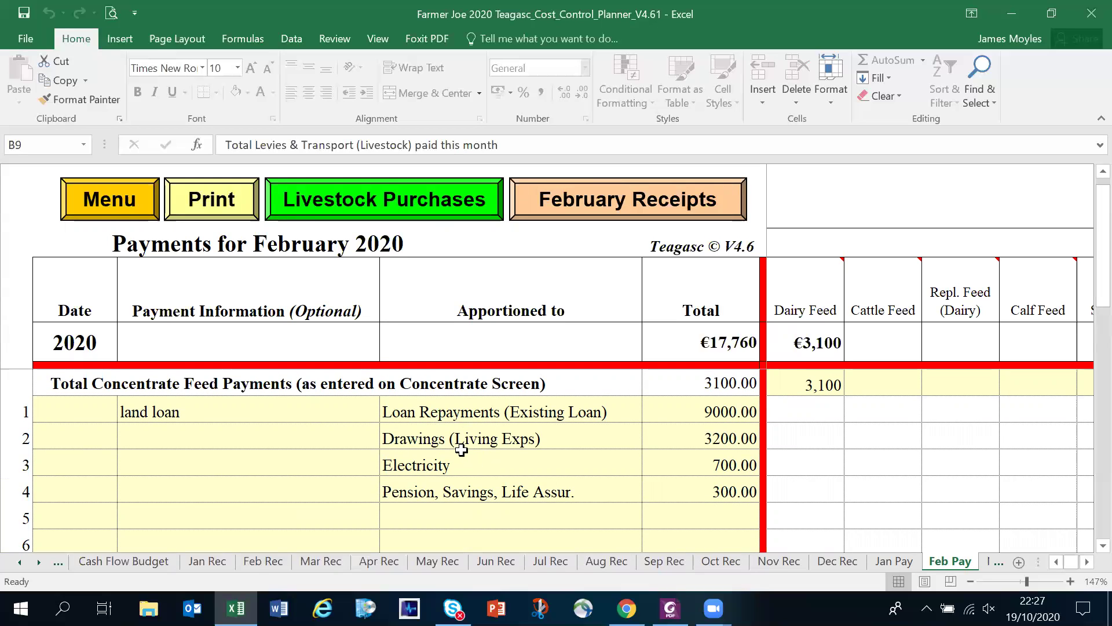
pyautogui.click(105, 214)
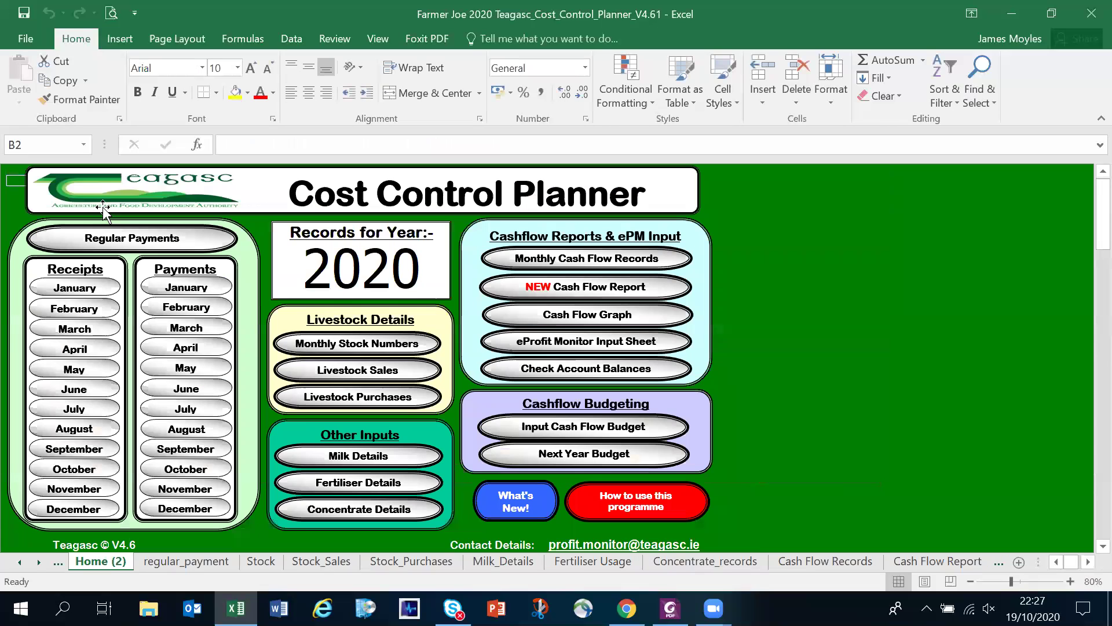
# Step: Reopen the February payments and date the fifth payment line 6 February
pyautogui.click(208, 316)
pyautogui.scroll(-2, 227, 331)
pyautogui.click(340, 441)
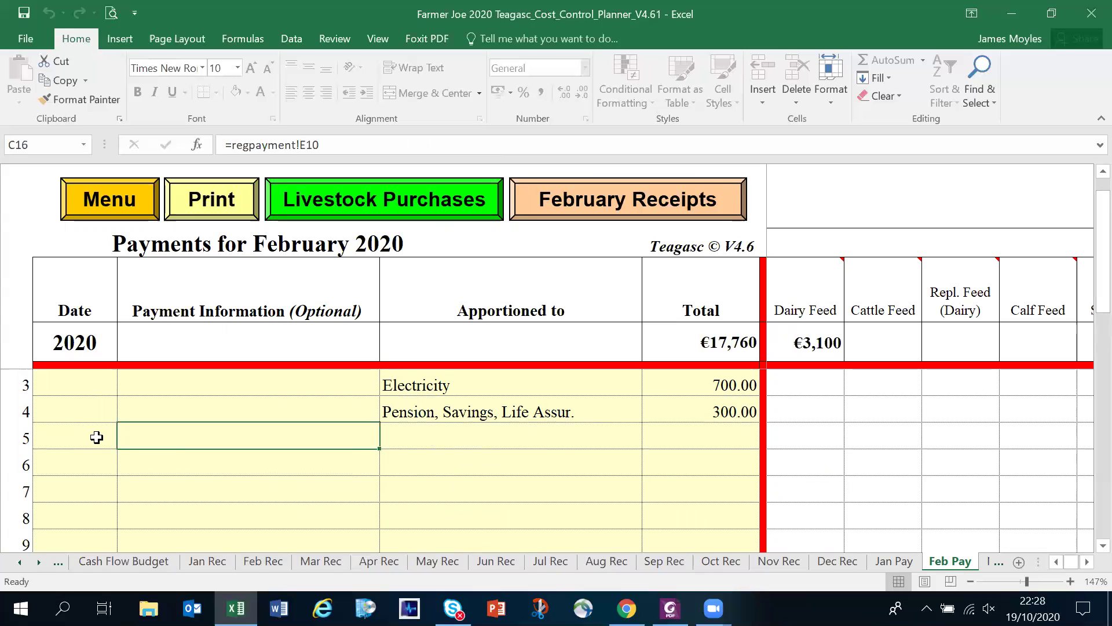
pyautogui.click(416, 435)
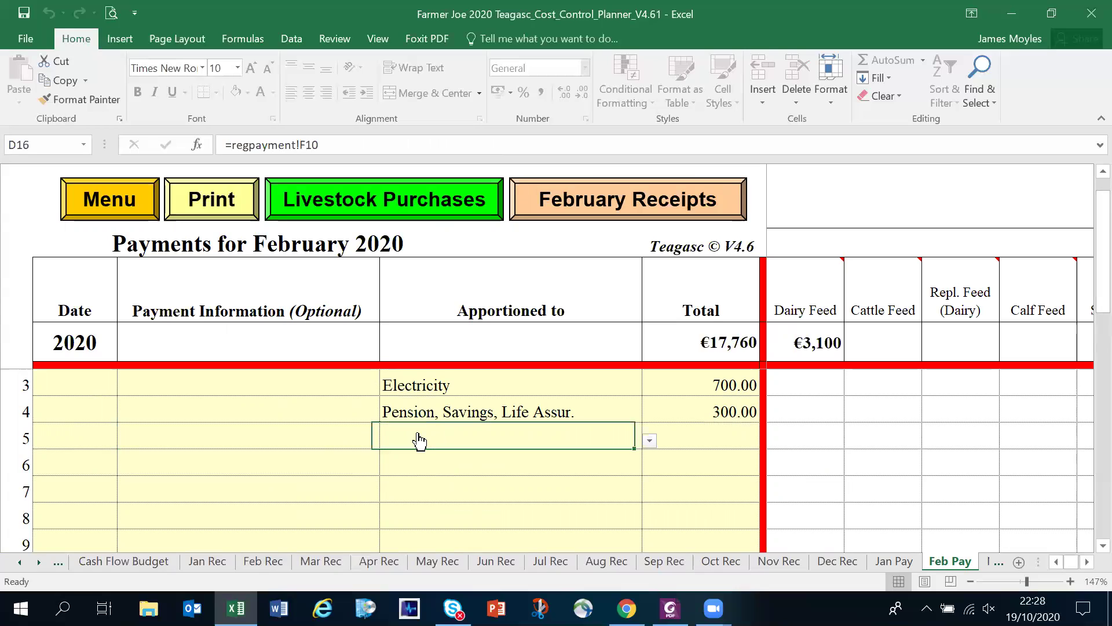
pyautogui.click(257, 432)
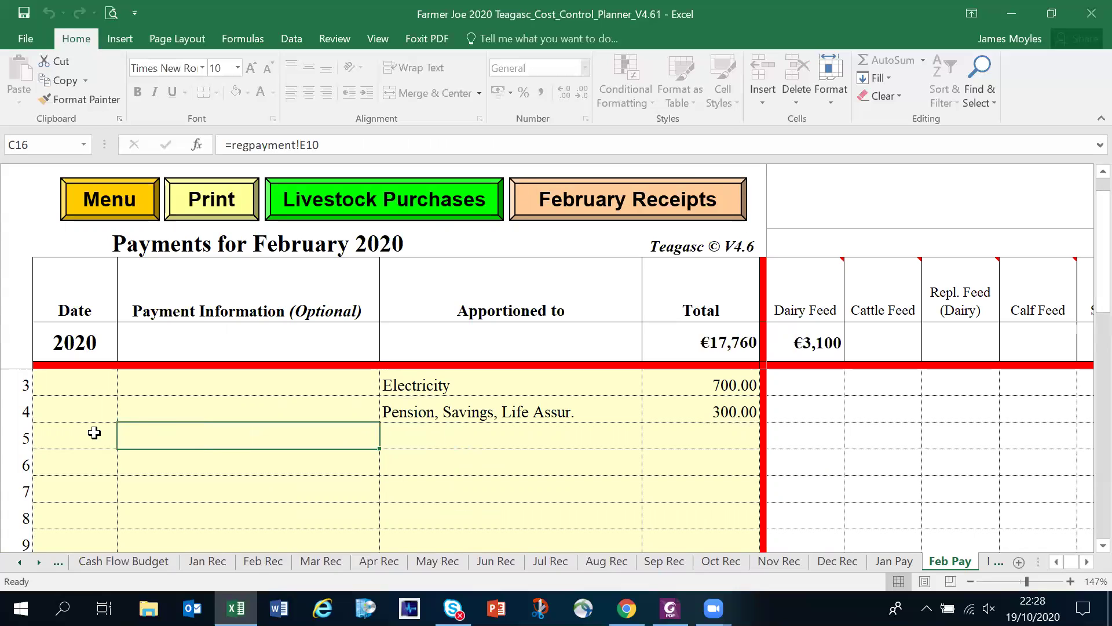
pyautogui.click(95, 433)
pyautogui.click(123, 440)
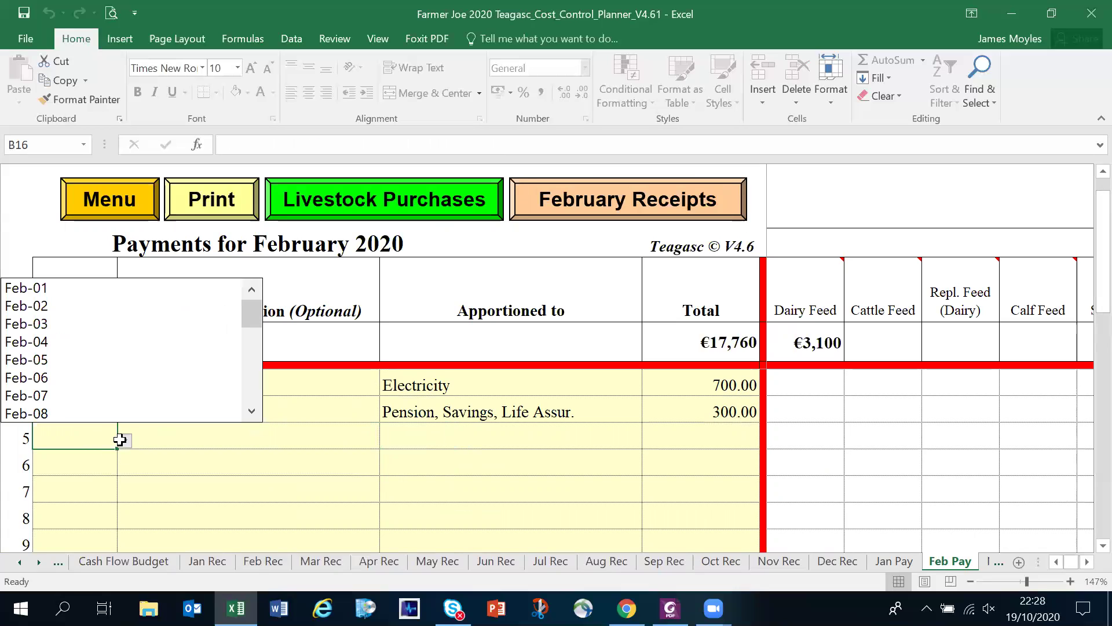
pyautogui.click(82, 379)
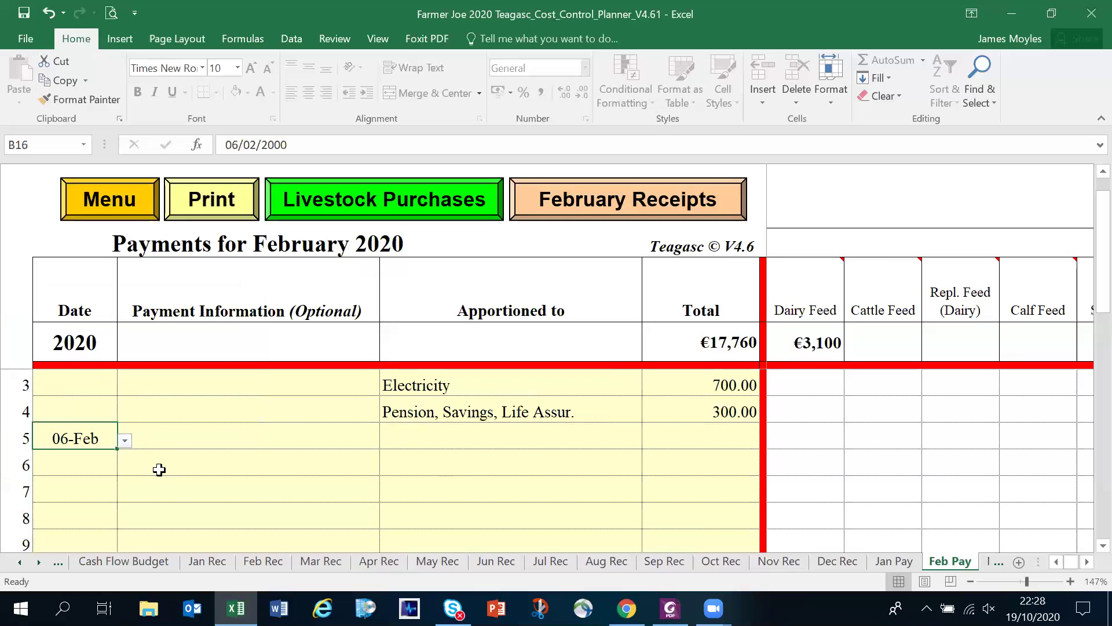
# Step: Apportion the fifth February payment line, dated 6 February, to AI/ Breeding
pyautogui.click(178, 435)
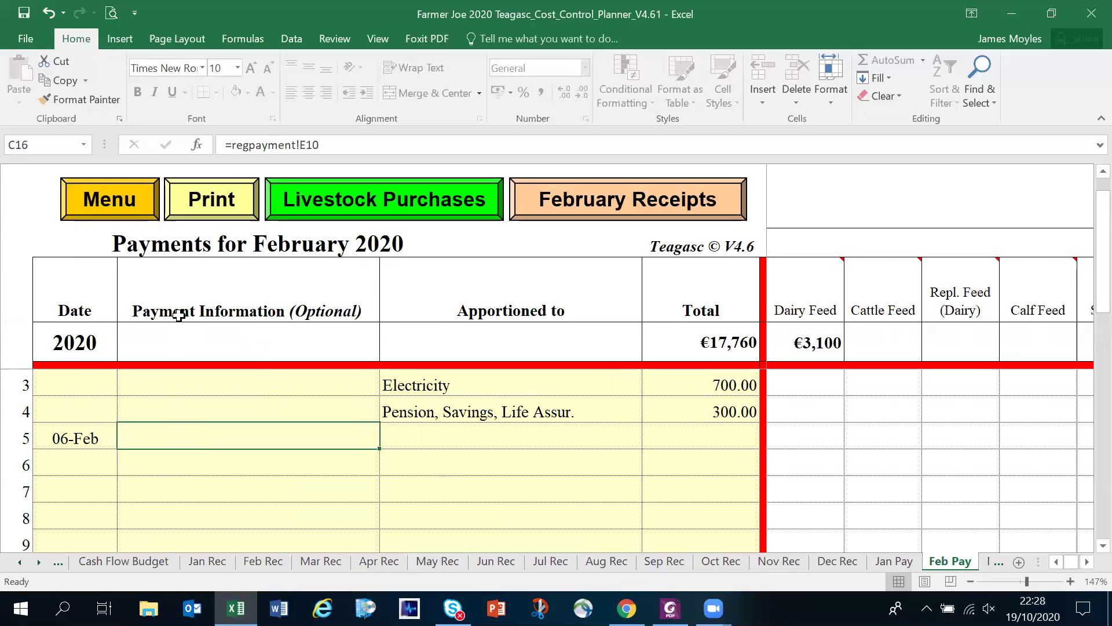
pyautogui.click(459, 439)
pyautogui.click(648, 443)
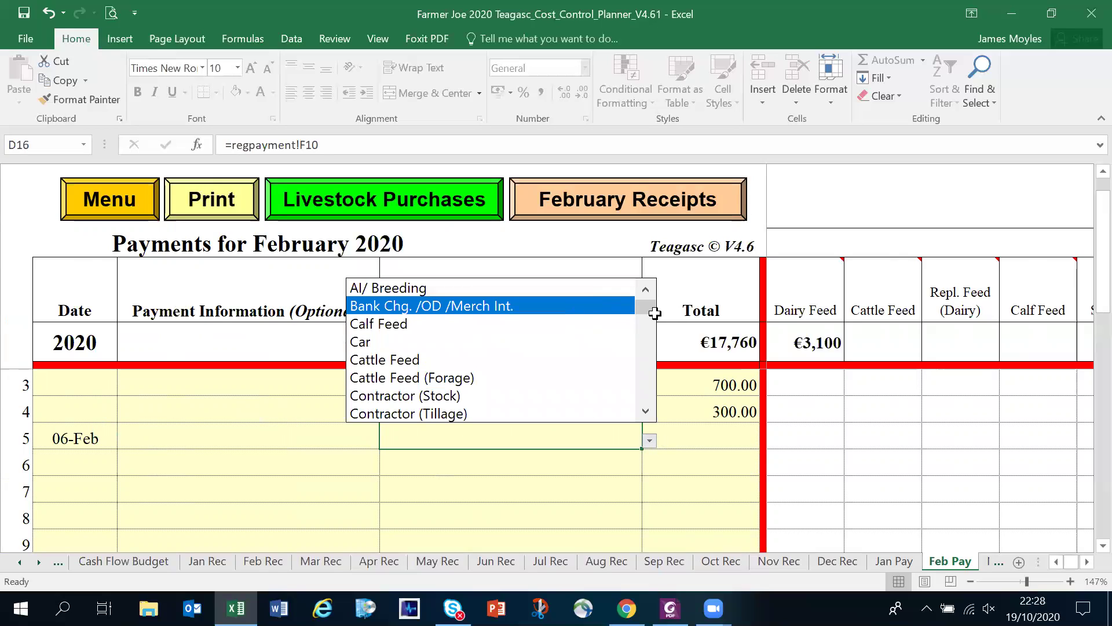
pyautogui.moveTo(646, 311)
pyautogui.mouseDown()
pyautogui.moveTo(652, 379)
pyautogui.moveTo(646, 304)
pyautogui.mouseUp()
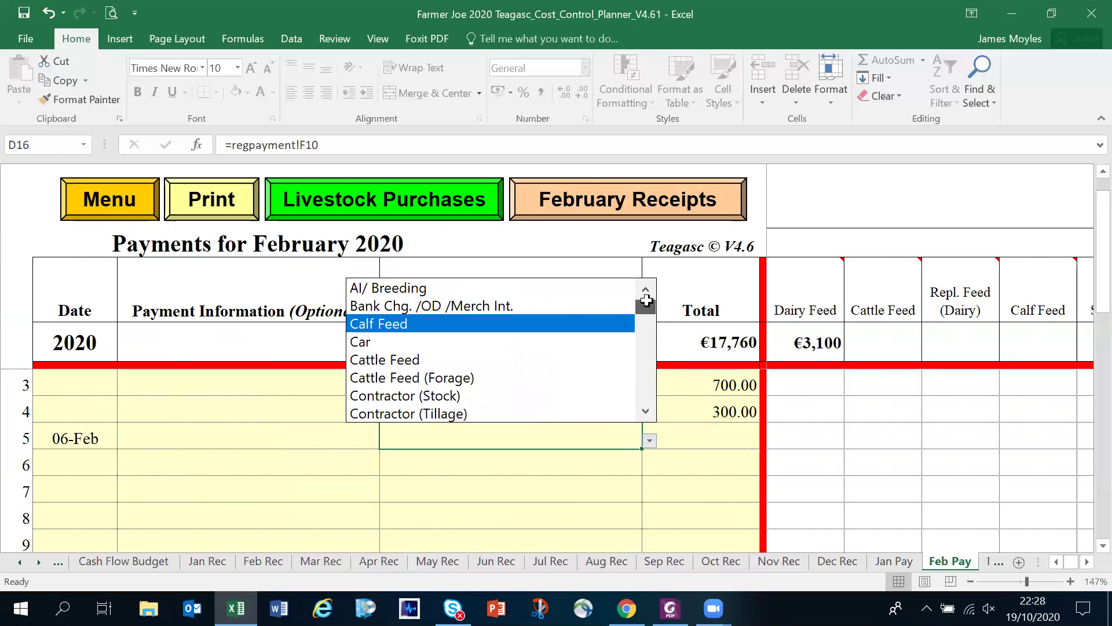
pyautogui.click(464, 292)
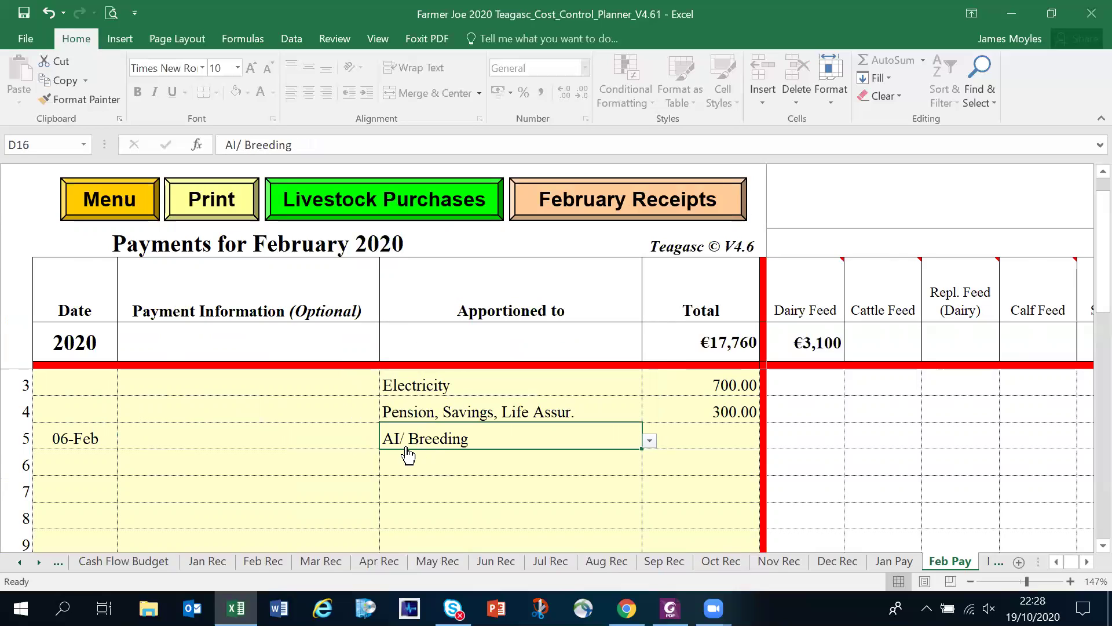
# Step: Enter "AI Straws from Dovea" as the payment information for the AI/ Breeding line and set its total to 2100
pyautogui.click(315, 436)
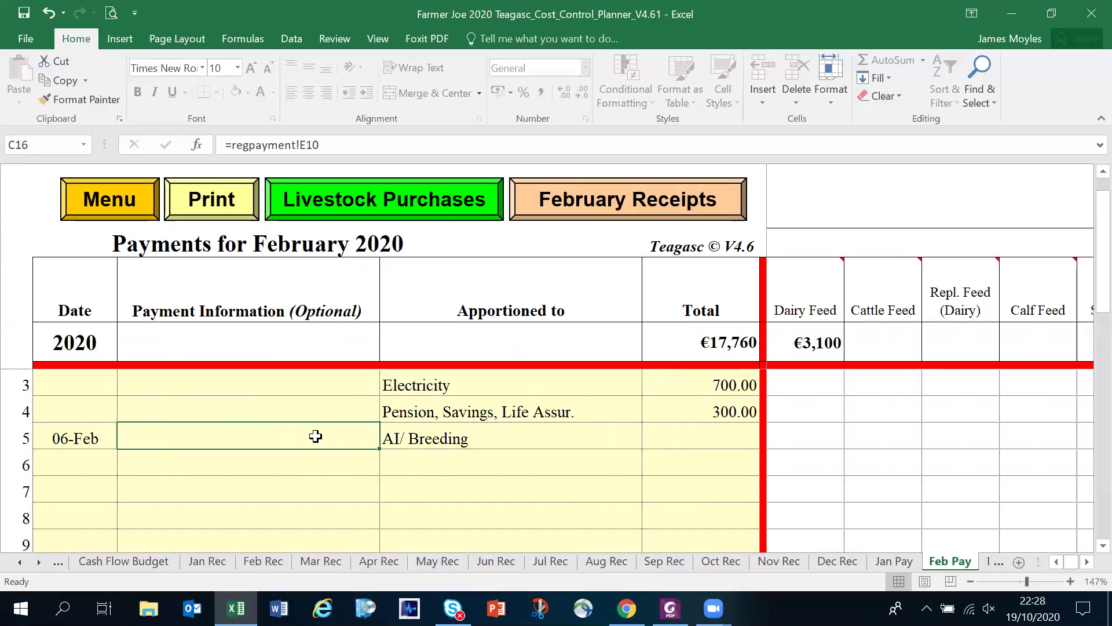
pyautogui.write('AI Stra')
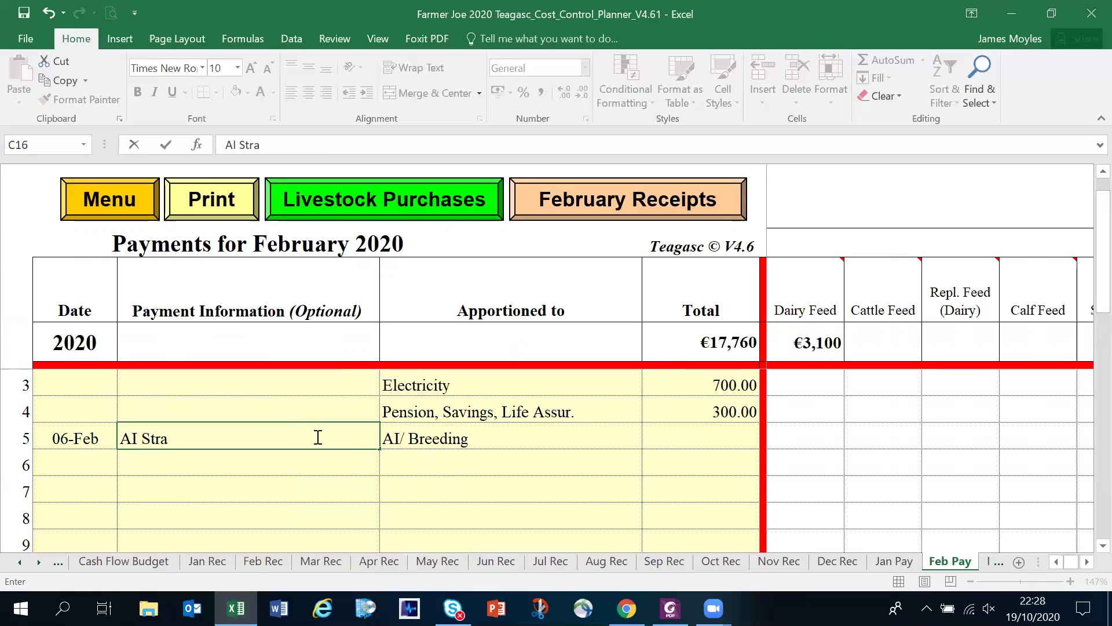
pyautogui.write('ws from D')
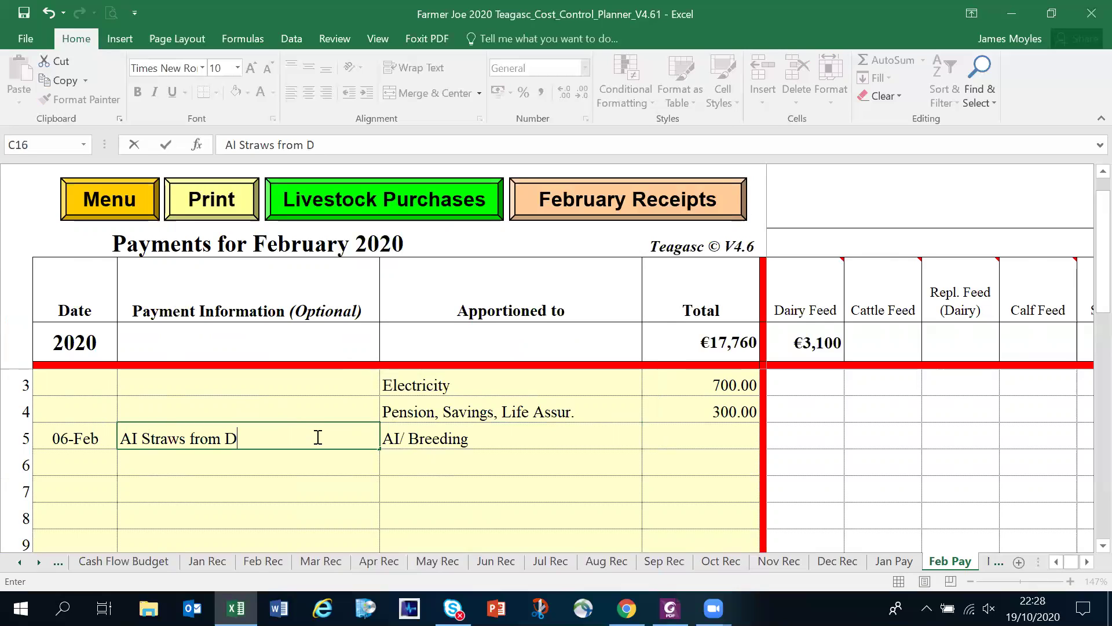
pyautogui.write('ovea')
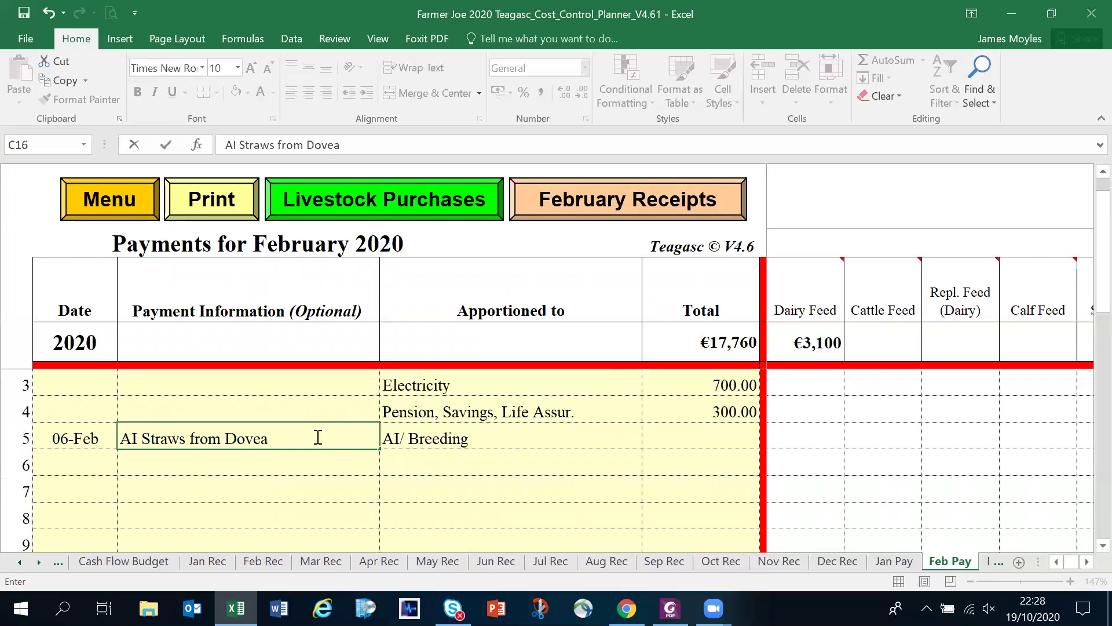
pyautogui.click(664, 434)
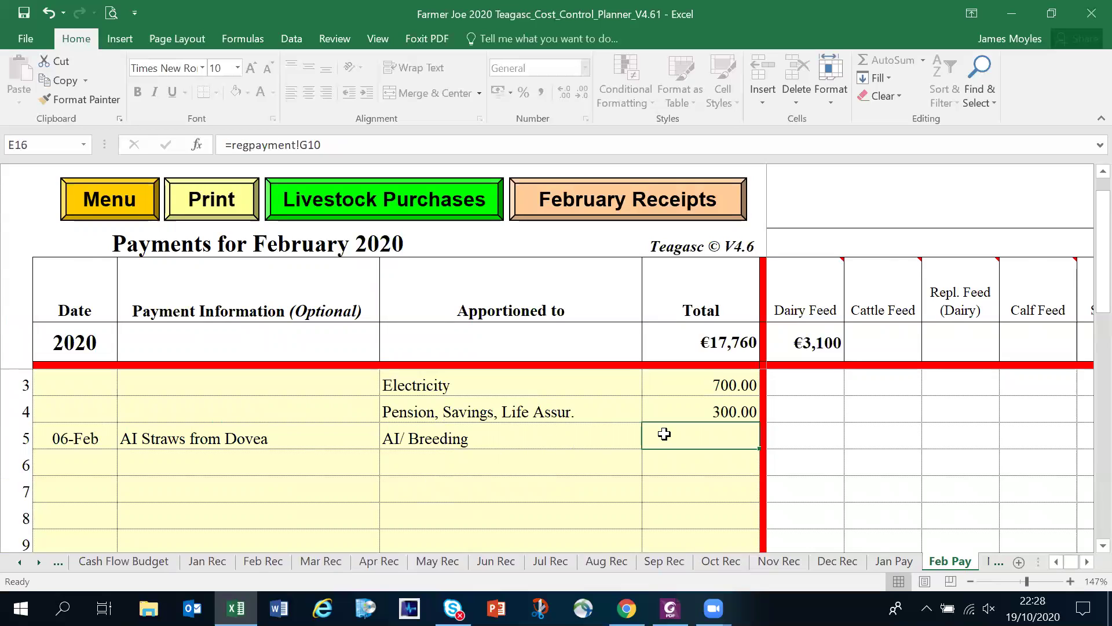
pyautogui.write('2100')
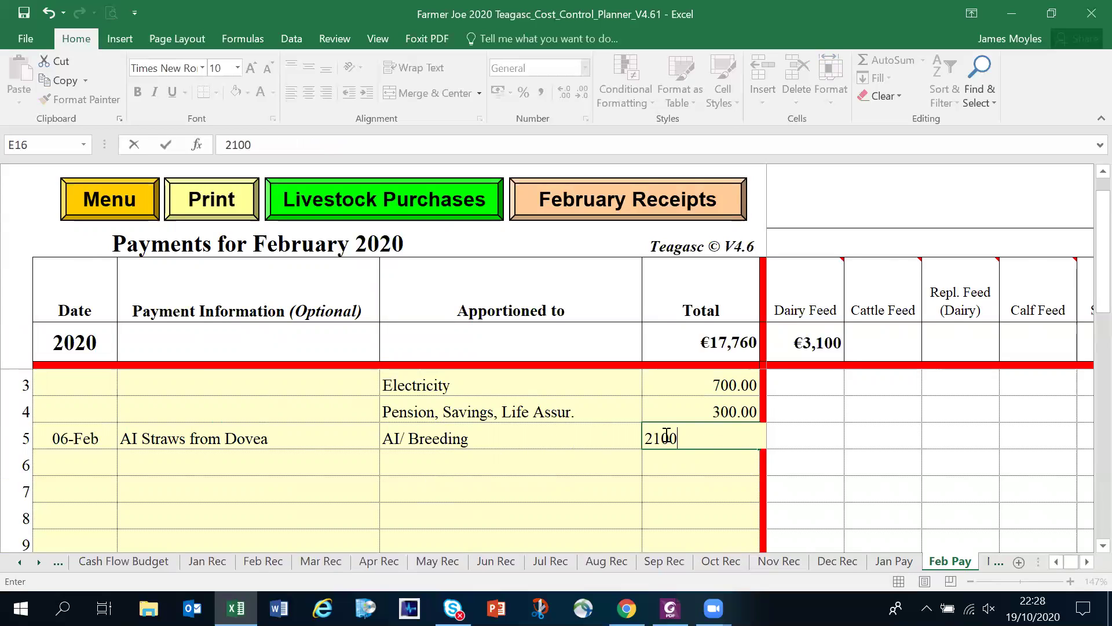
pyautogui.press('Return')
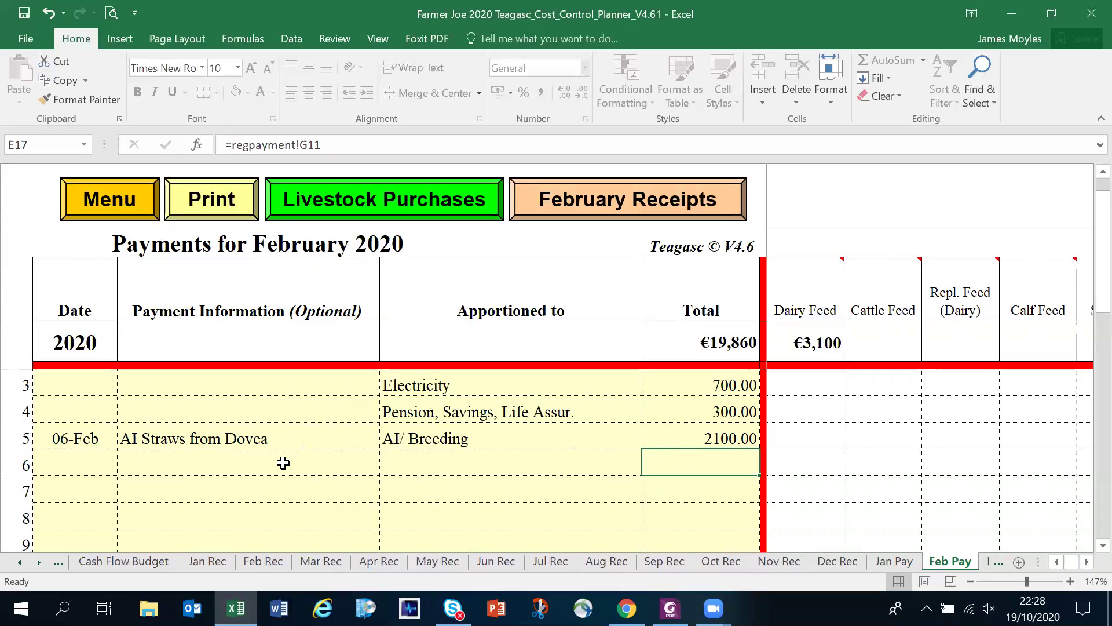
# Step: Apportion the sixth February payment line to Contractor (Stock)
pyautogui.click(173, 459)
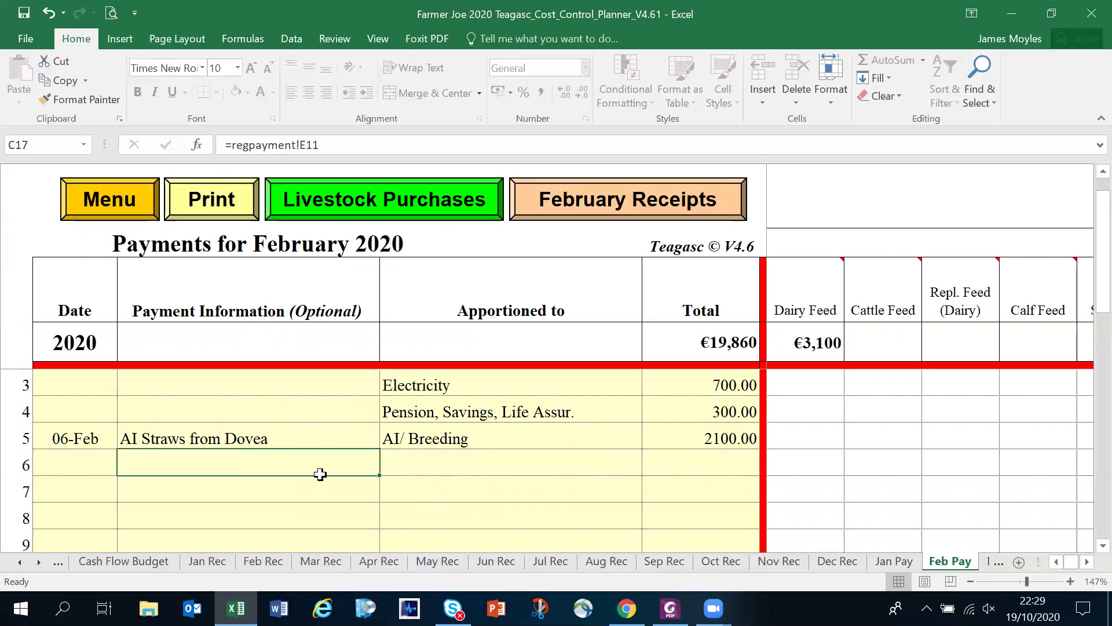
pyautogui.click(487, 470)
pyautogui.click(649, 467)
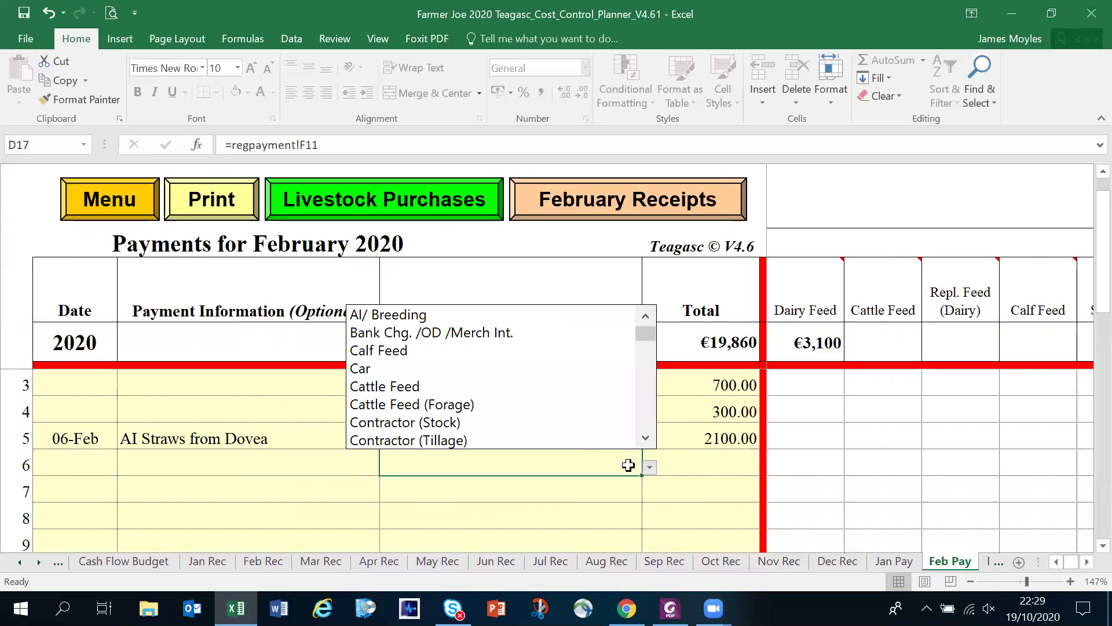
pyautogui.click(437, 423)
# Step: Enter "Silage Cutting" as the payment information for the Contractor (Stock) line and set its total to 4500
pyautogui.click(298, 462)
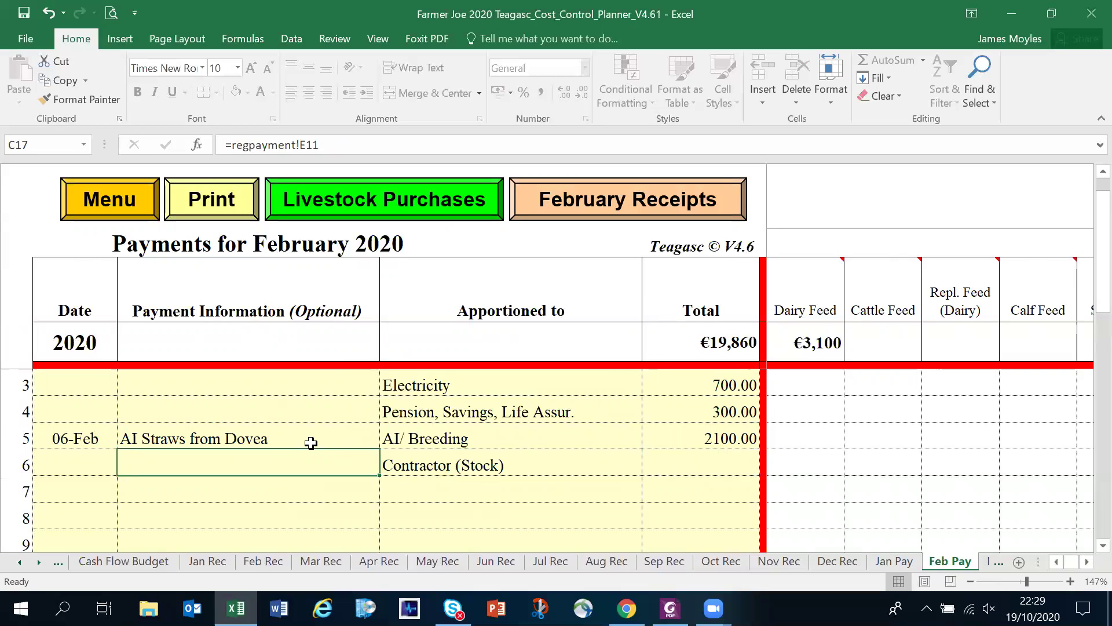
pyautogui.write('Silage')
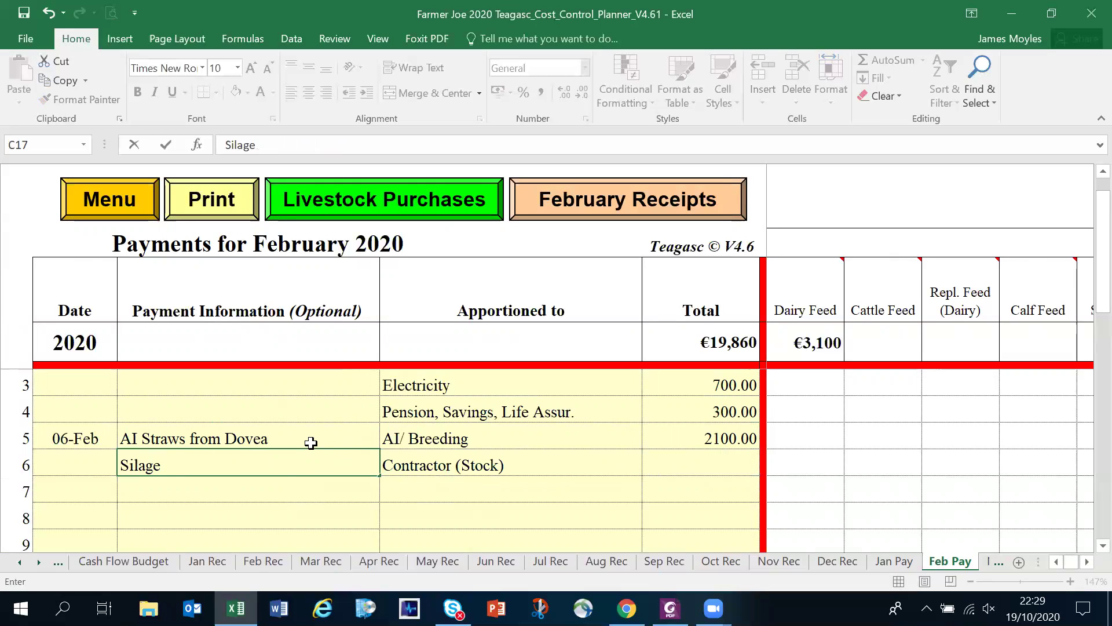
pyautogui.write(' Cutting')
pyautogui.click(673, 464)
pyautogui.write('45')
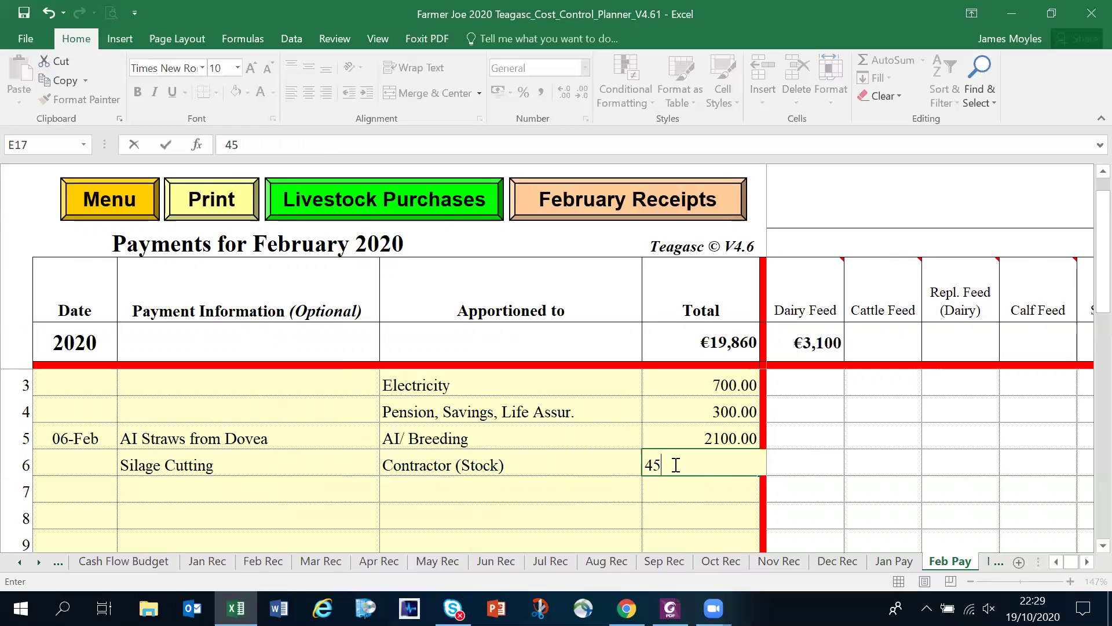
pyautogui.write('00')
pyautogui.press('Return')
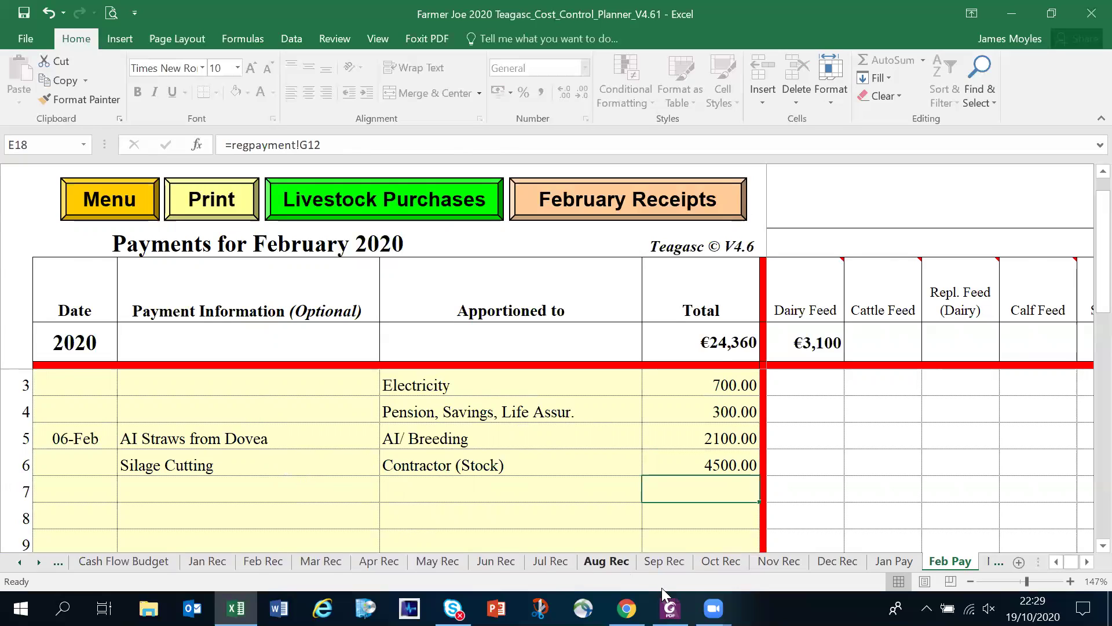
# Step: Switch to Foxit PhantomPDF and examine which cost heading each farm cost belongs under in the A to Z of CCP & ePM Costs document
pyautogui.moveTo(670, 608)
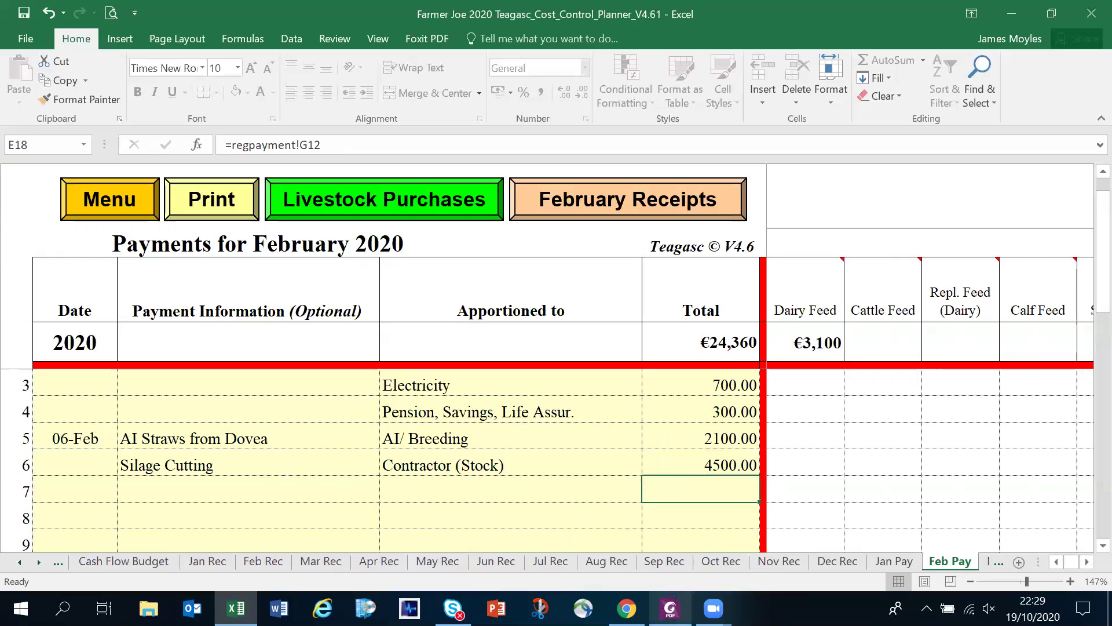
pyautogui.click(672, 521)
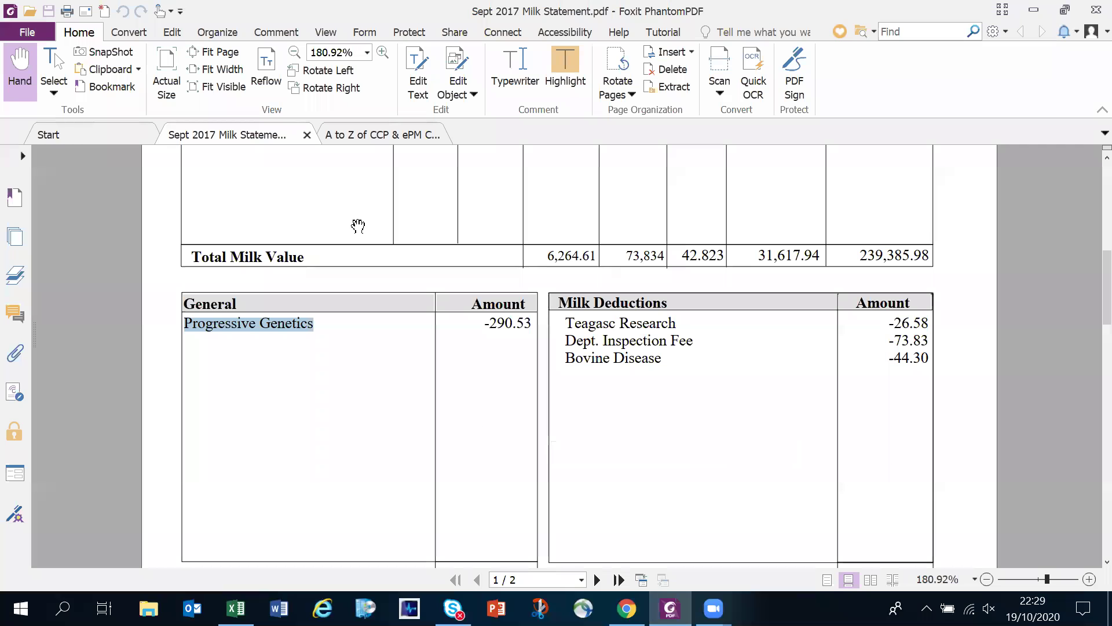
pyautogui.click(365, 134)
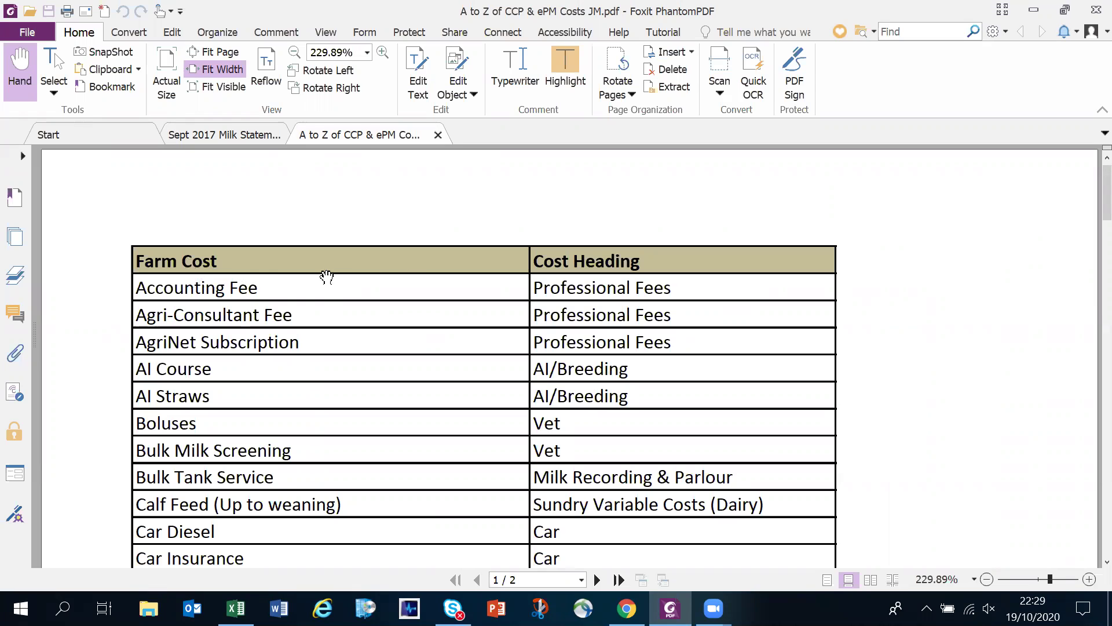
pyautogui.scroll(-1, 267, 301)
pyautogui.scroll(-2, 267, 301)
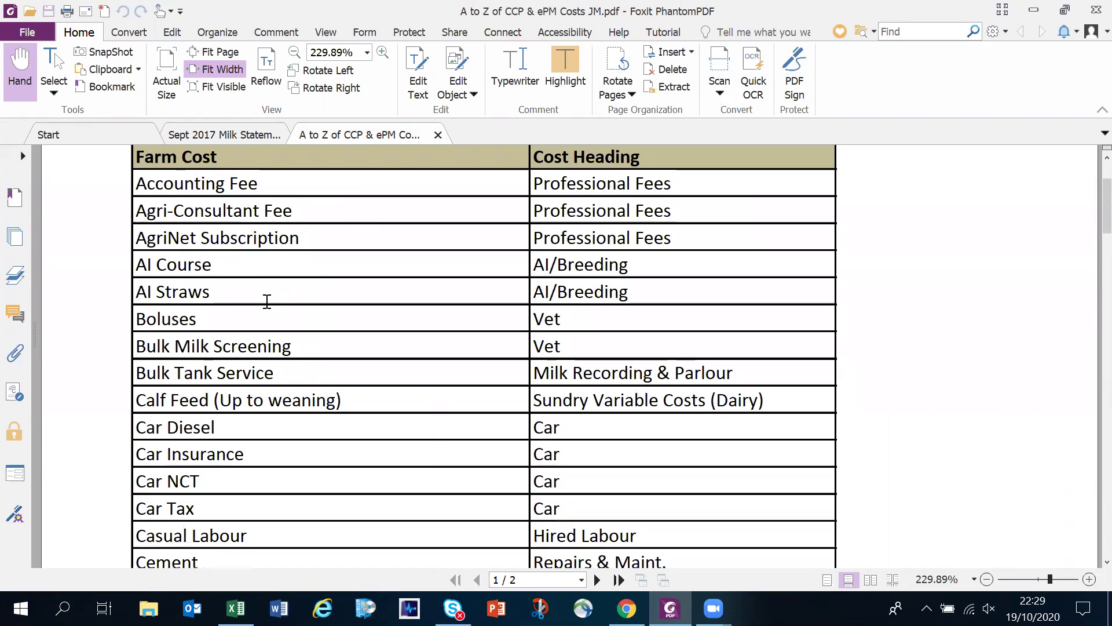
pyautogui.scroll(-1, 267, 302)
pyautogui.scroll(3, 267, 301)
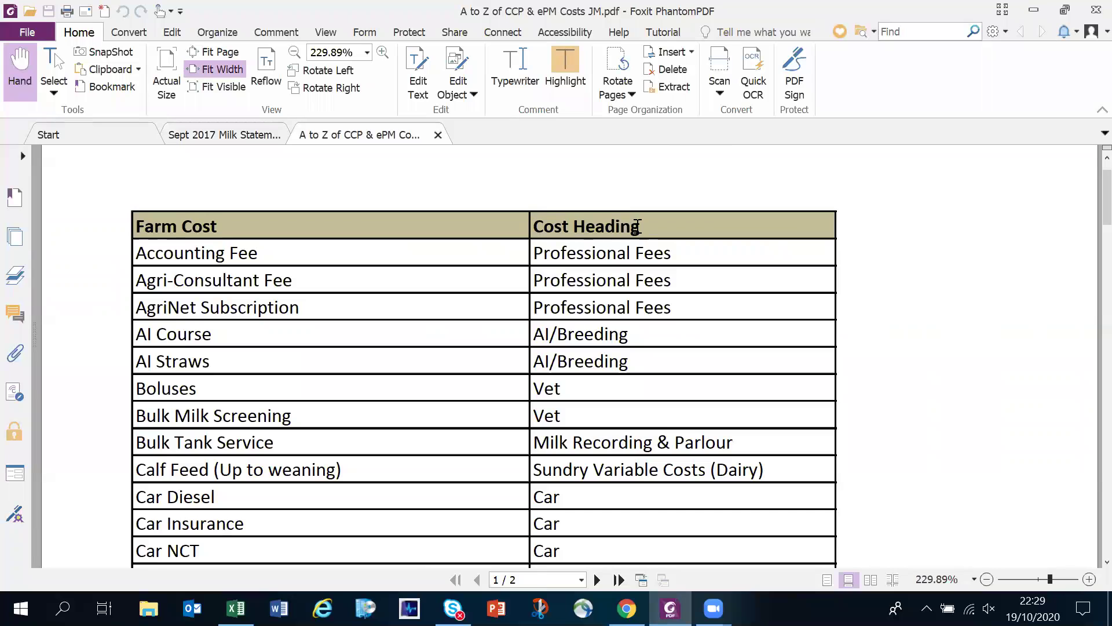
pyautogui.scroll(-3, 610, 310)
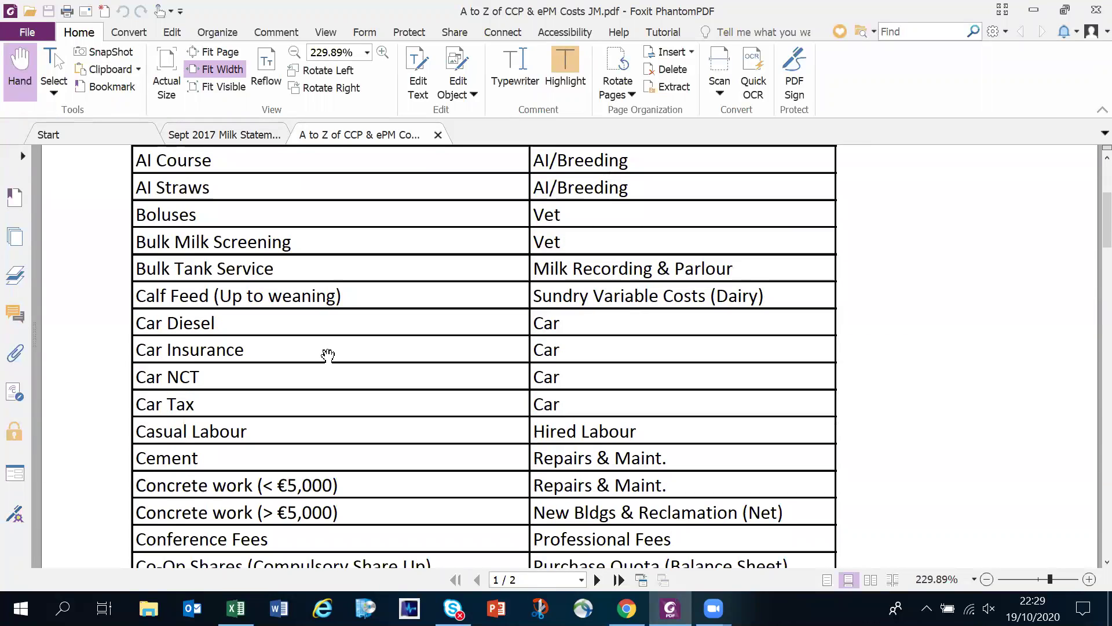
pyautogui.scroll(-3, 325, 355)
pyautogui.scroll(-6, 327, 349)
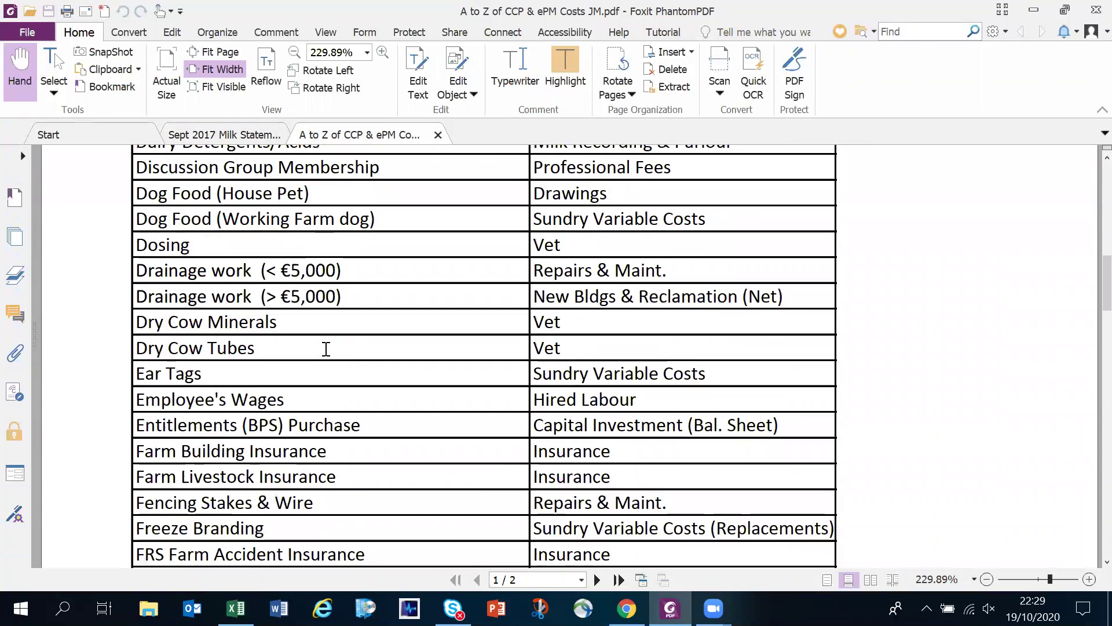
pyautogui.scroll(-14, 327, 350)
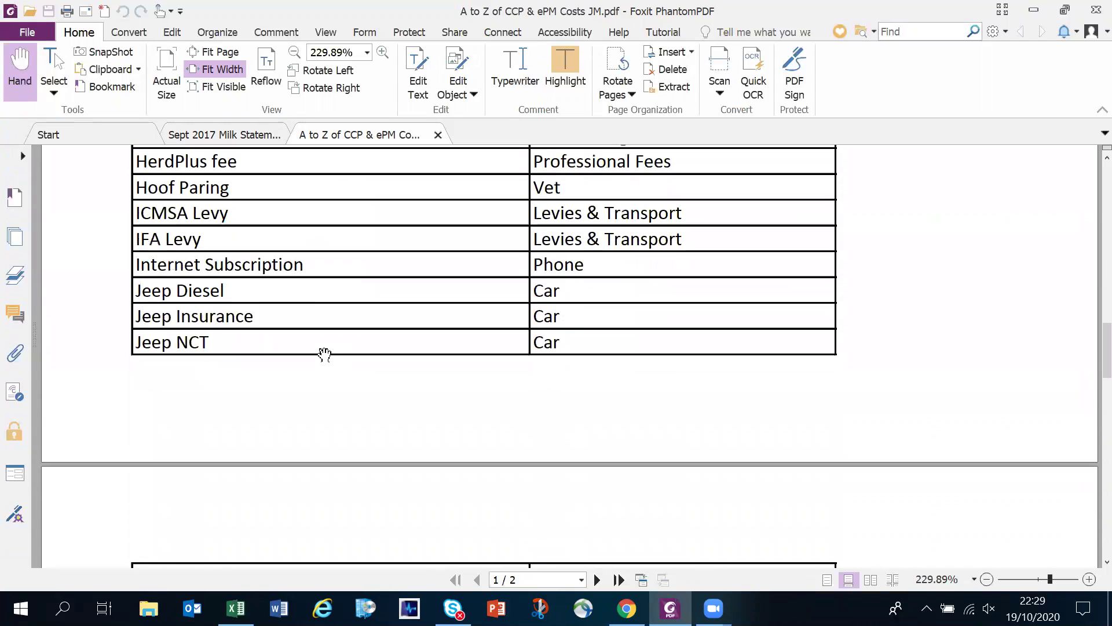
pyautogui.scroll(-6, 325, 354)
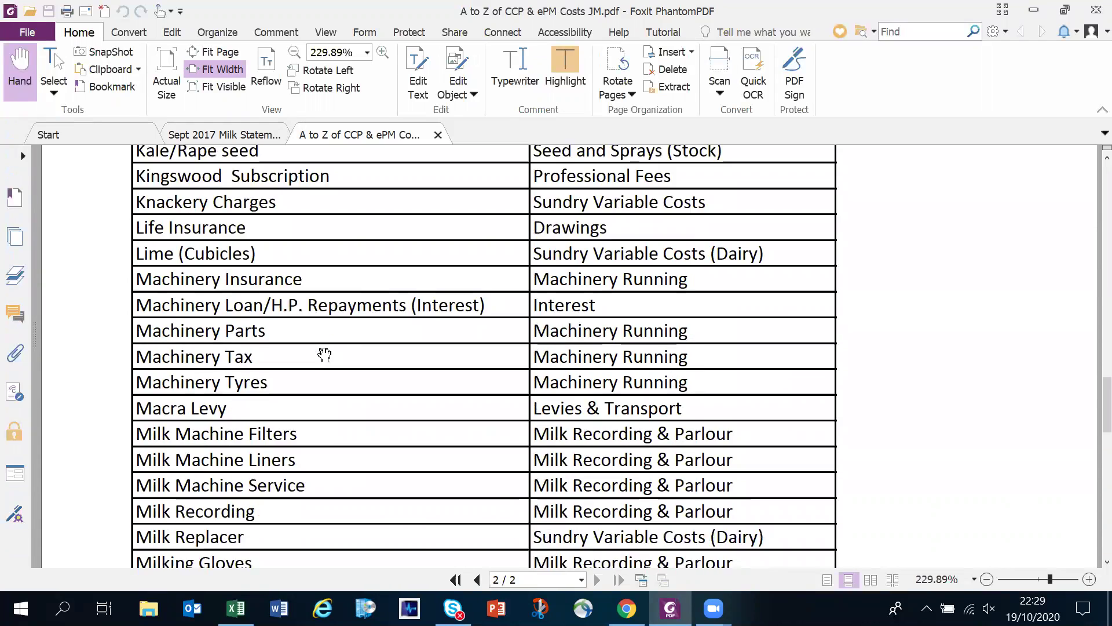
pyautogui.scroll(-4, 366, 336)
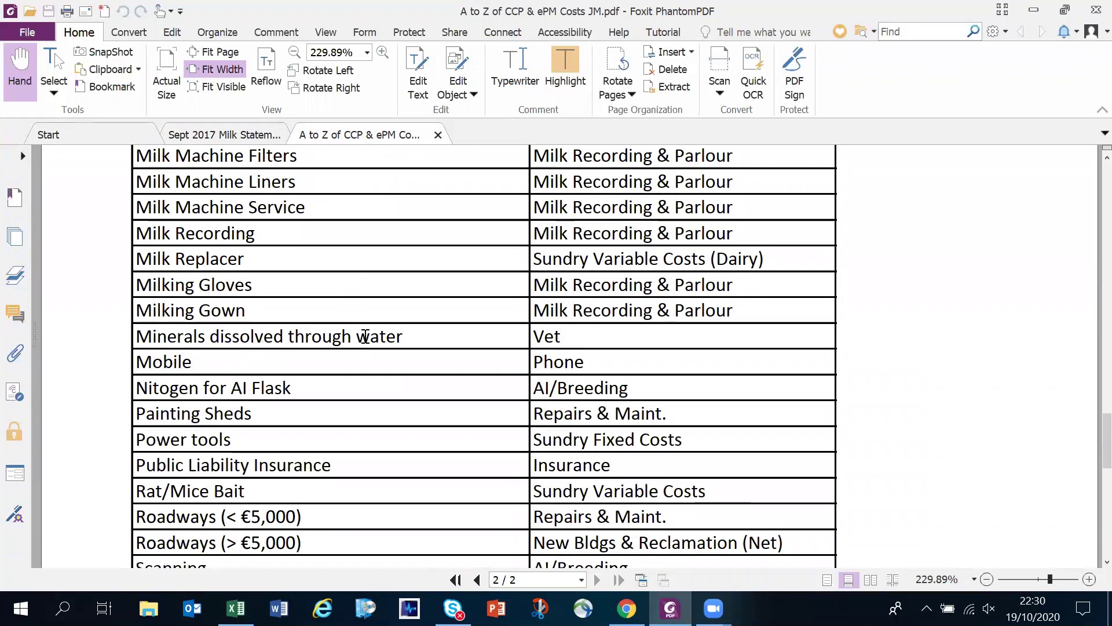
pyautogui.scroll(-9, 366, 336)
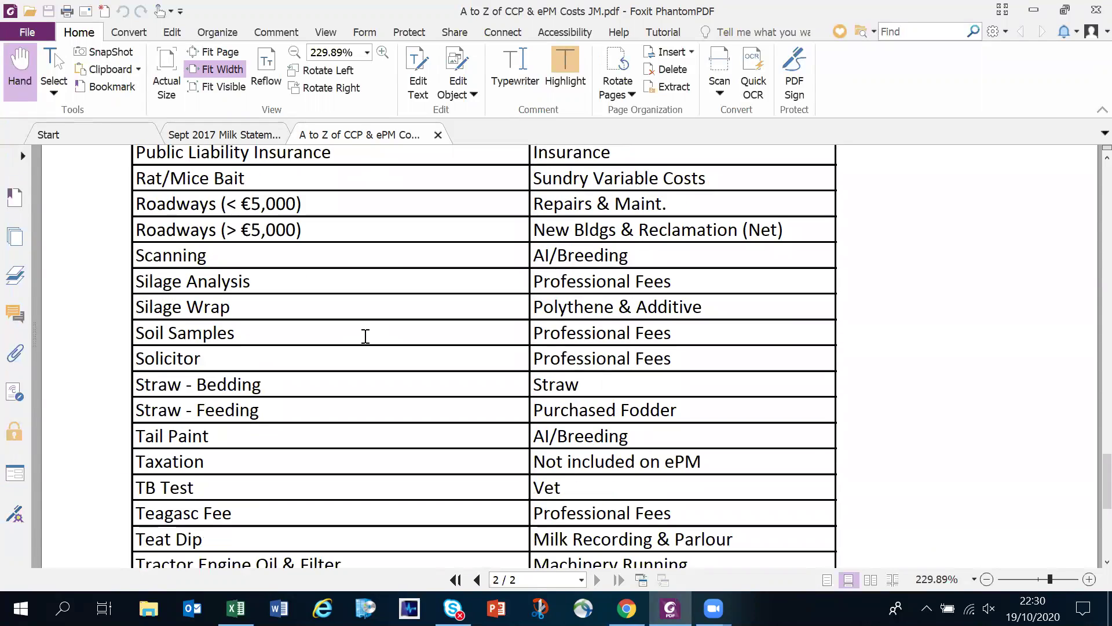
pyautogui.scroll(-4, 366, 336)
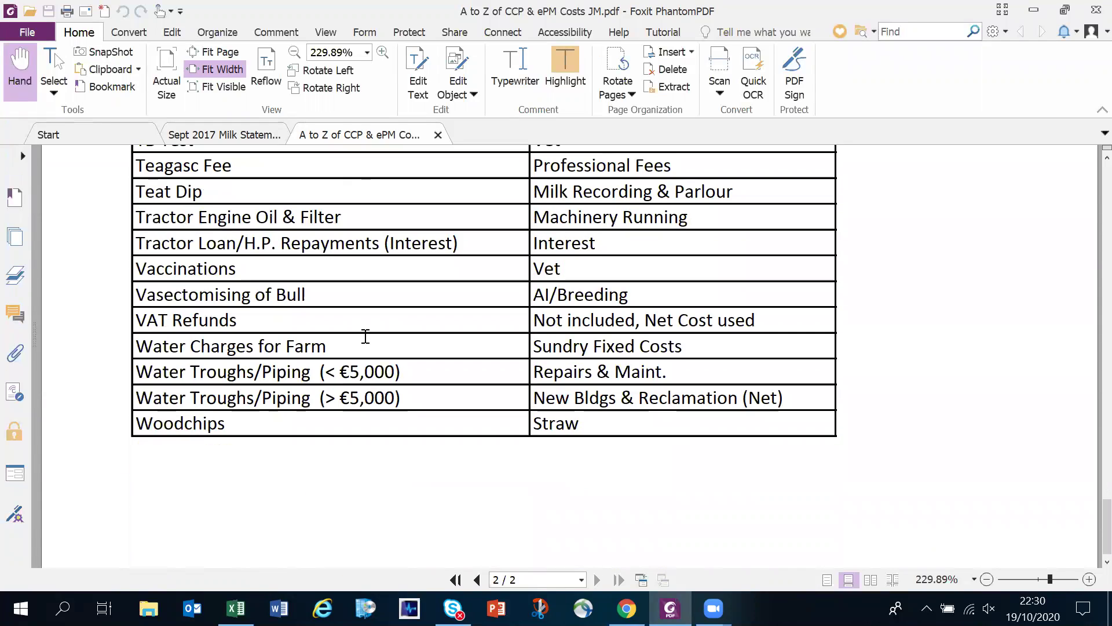
pyautogui.scroll(5, 366, 336)
pyautogui.scroll(10, 366, 336)
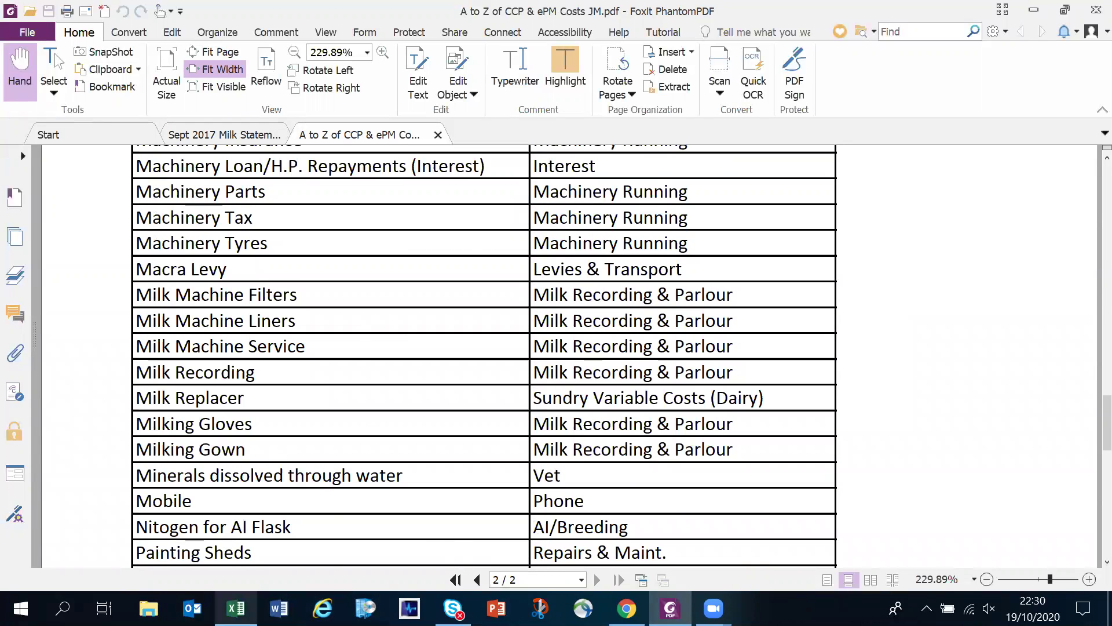
# Step: Switch back to Excel and apportion the seventh February payment line to New Bldgs & Reclamation (Net)
pyautogui.moveTo(236, 608)
pyautogui.click(224, 582)
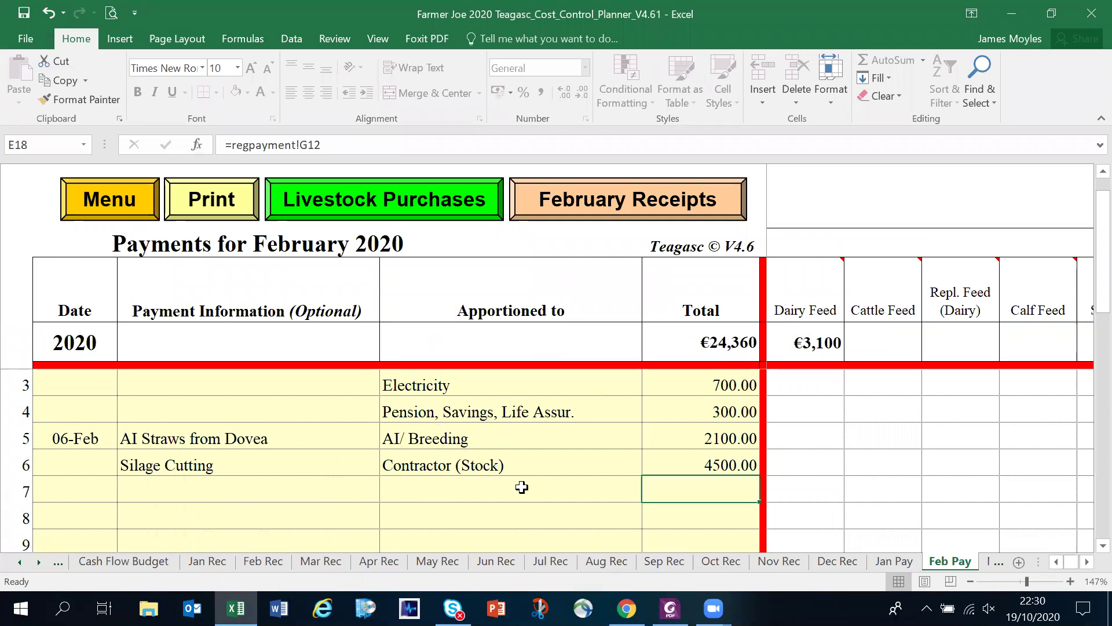
pyautogui.click(323, 488)
pyautogui.click(408, 488)
pyautogui.click(649, 493)
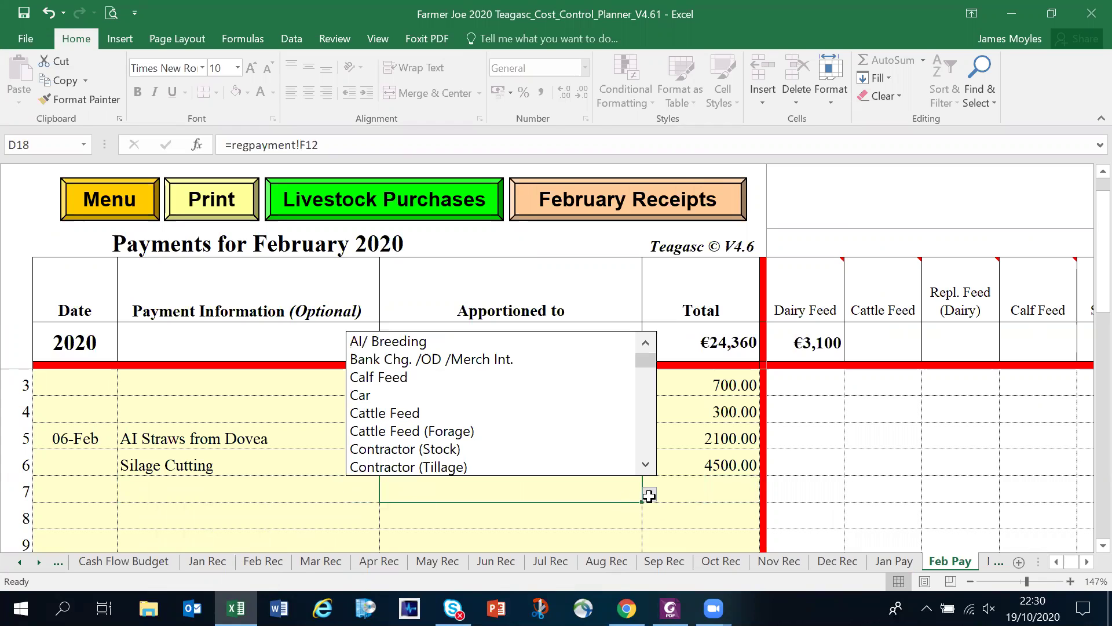
pyautogui.moveTo(649, 364); pyautogui.dragTo(649, 397)
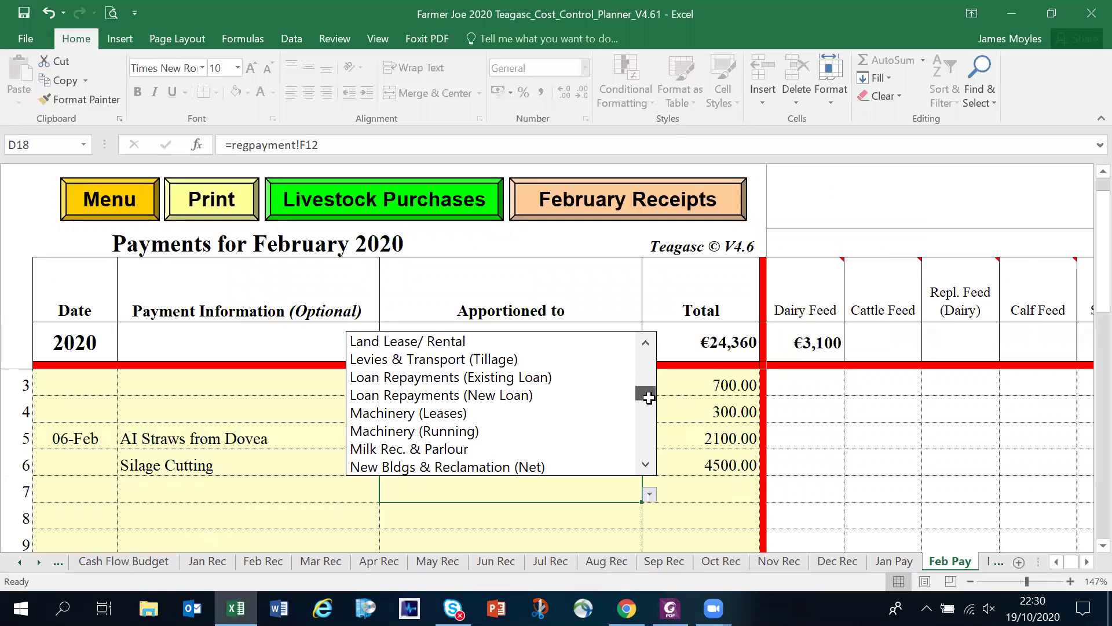
pyautogui.click(553, 471)
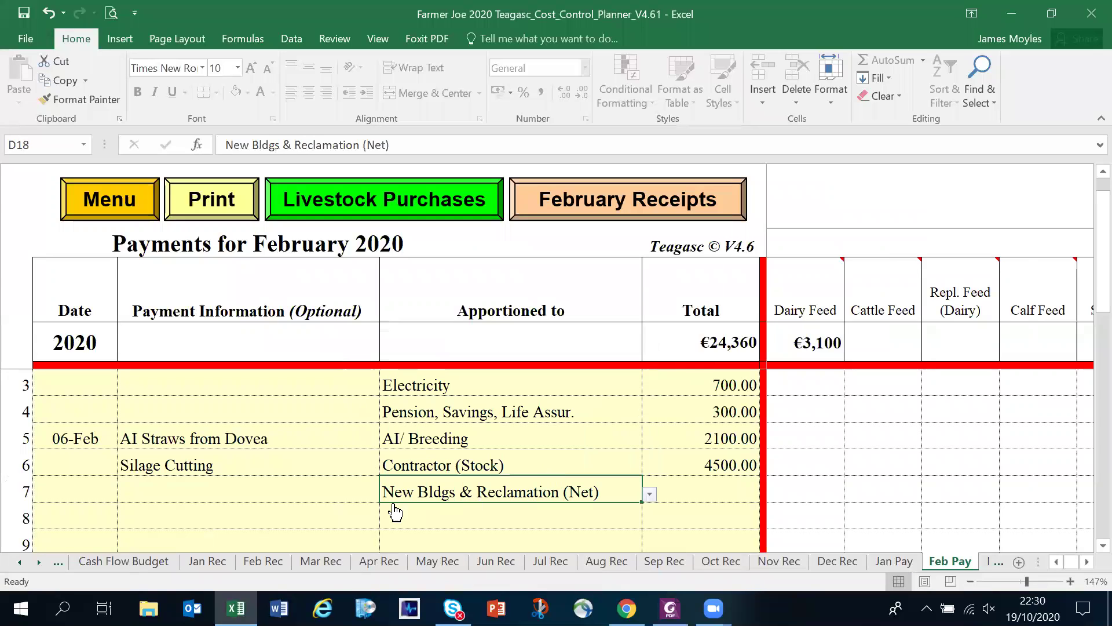
# Step: Enter "New slatted tank - digging out" as the payment information for the New Bldgs & Reclamation (Net) line and set its total to 3000
pyautogui.click(283, 493)
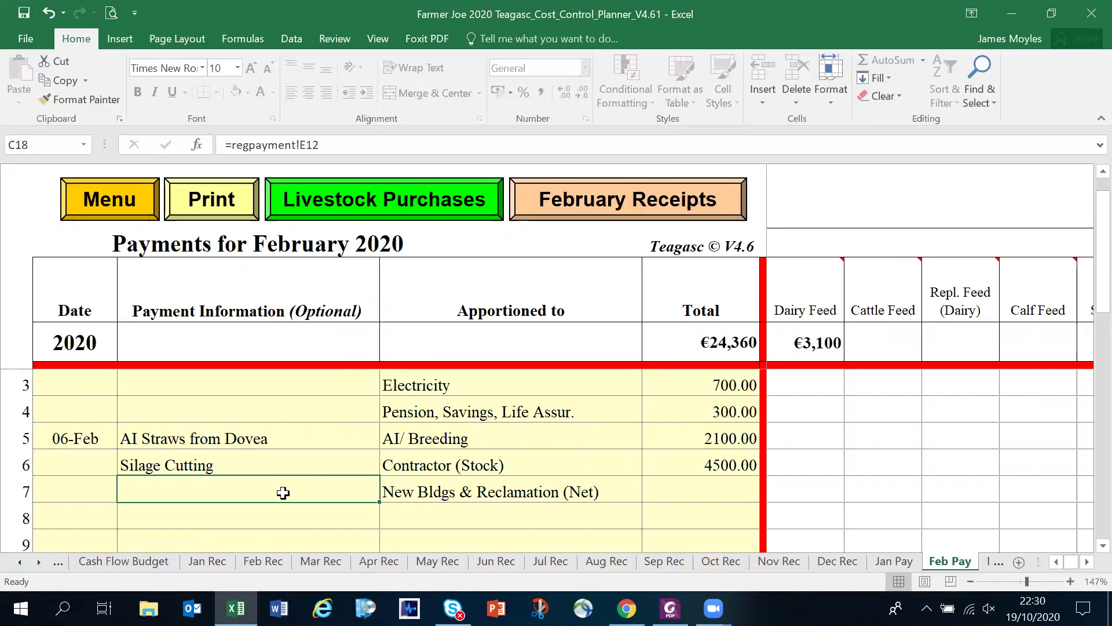
pyautogui.write('New sl')
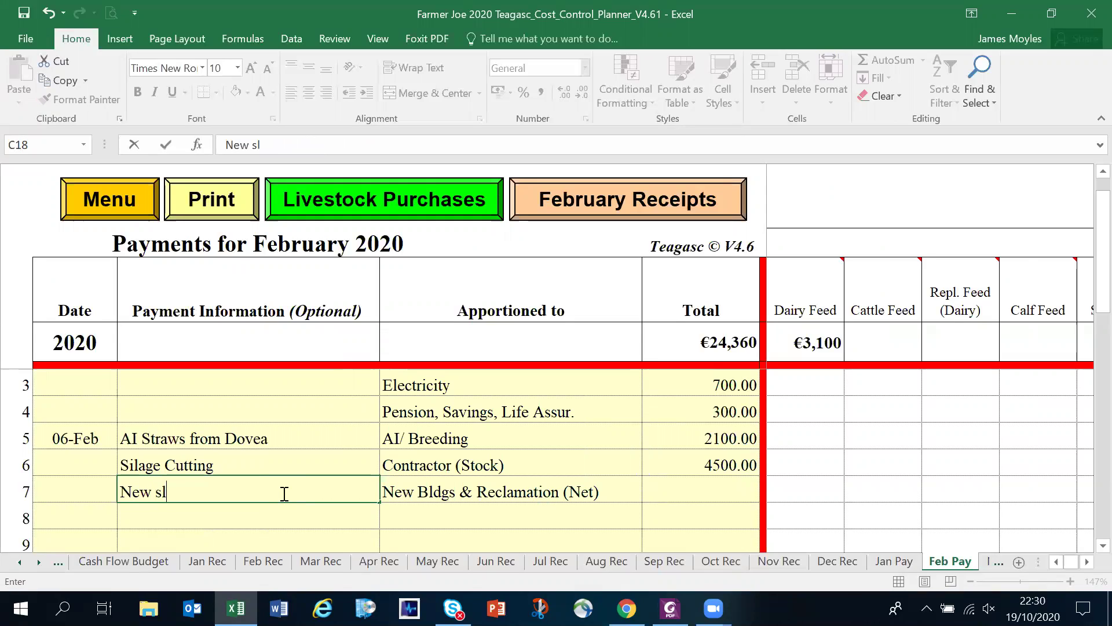
pyautogui.write('atted tank - digging out')
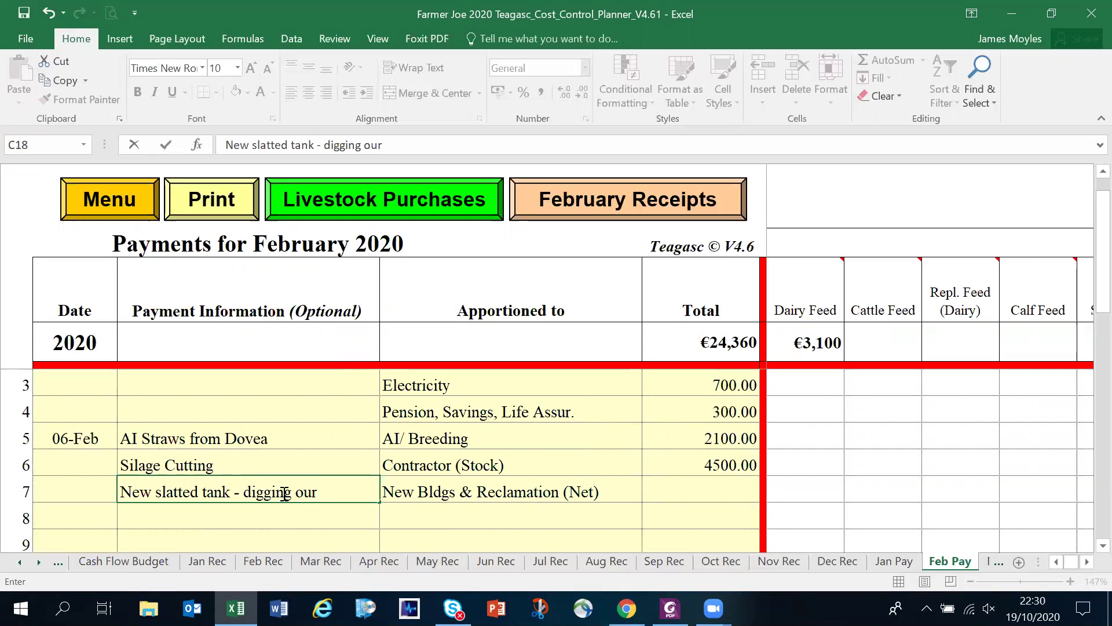
pyautogui.click(695, 488)
pyautogui.write('3000')
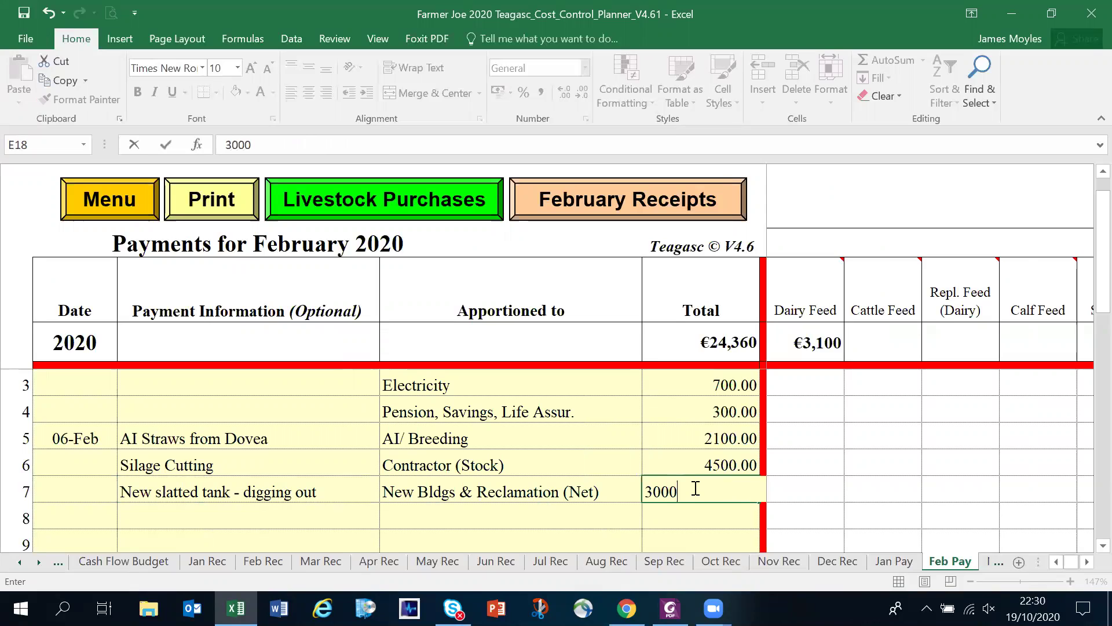
pyautogui.press('Return')
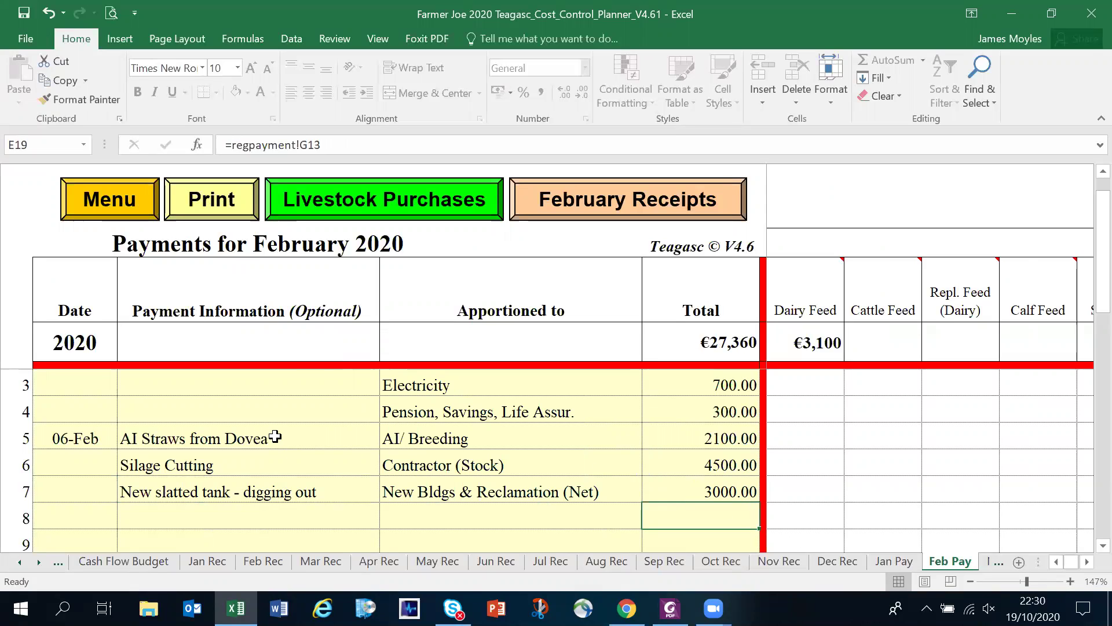
# Step: Examine the January and February receipts sheets, including the headings to which a February receipt can be apportioned
pyautogui.click(116, 214)
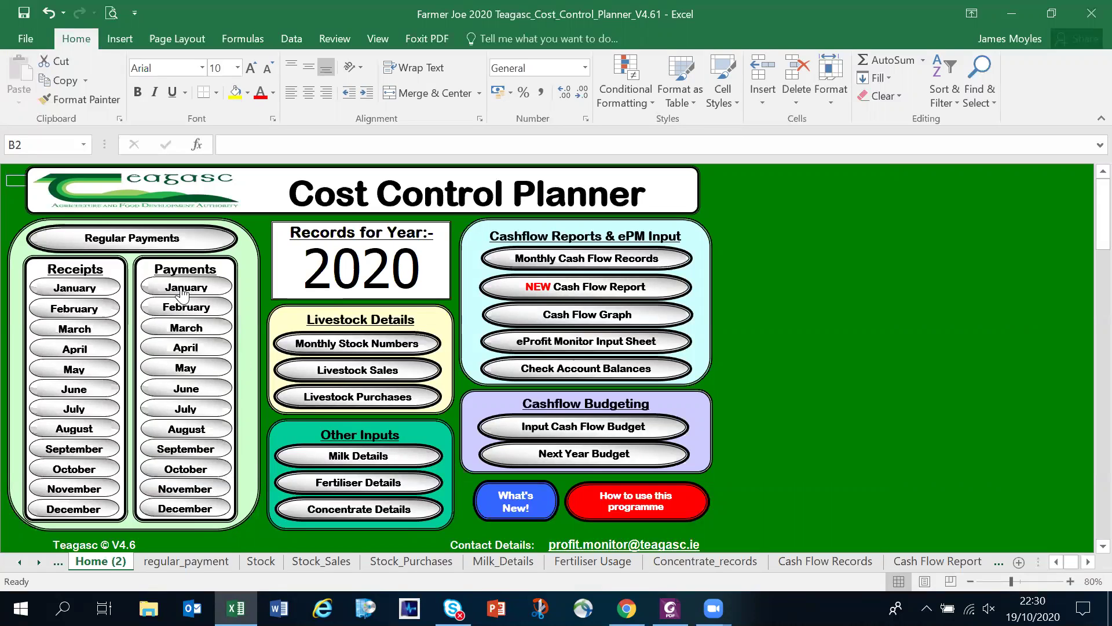
pyautogui.click(70, 291)
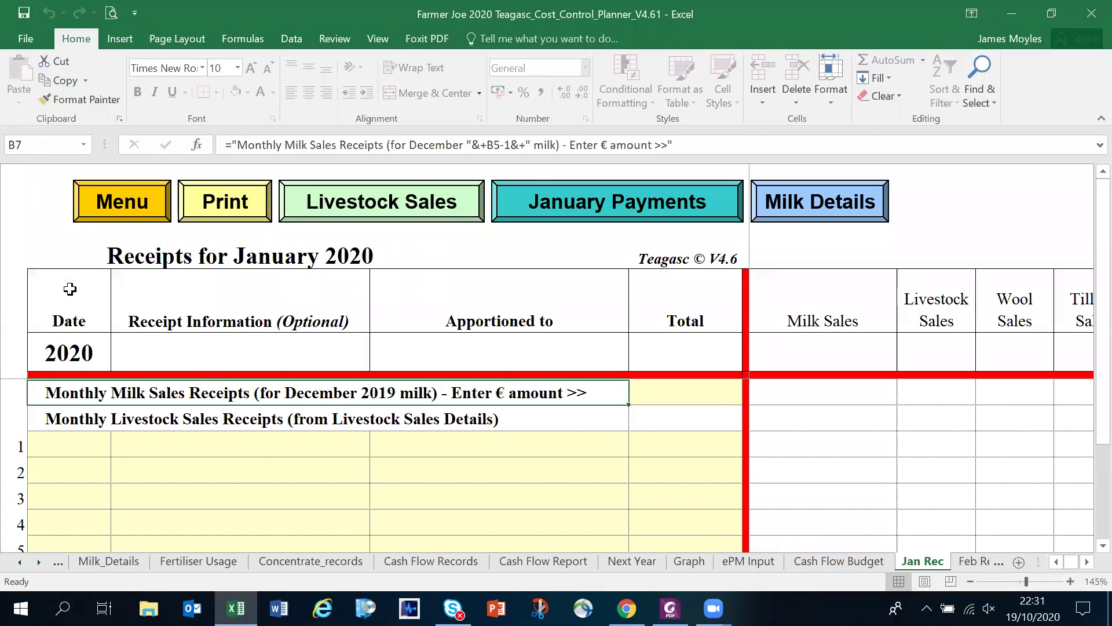
pyautogui.click(121, 211)
pyautogui.click(71, 305)
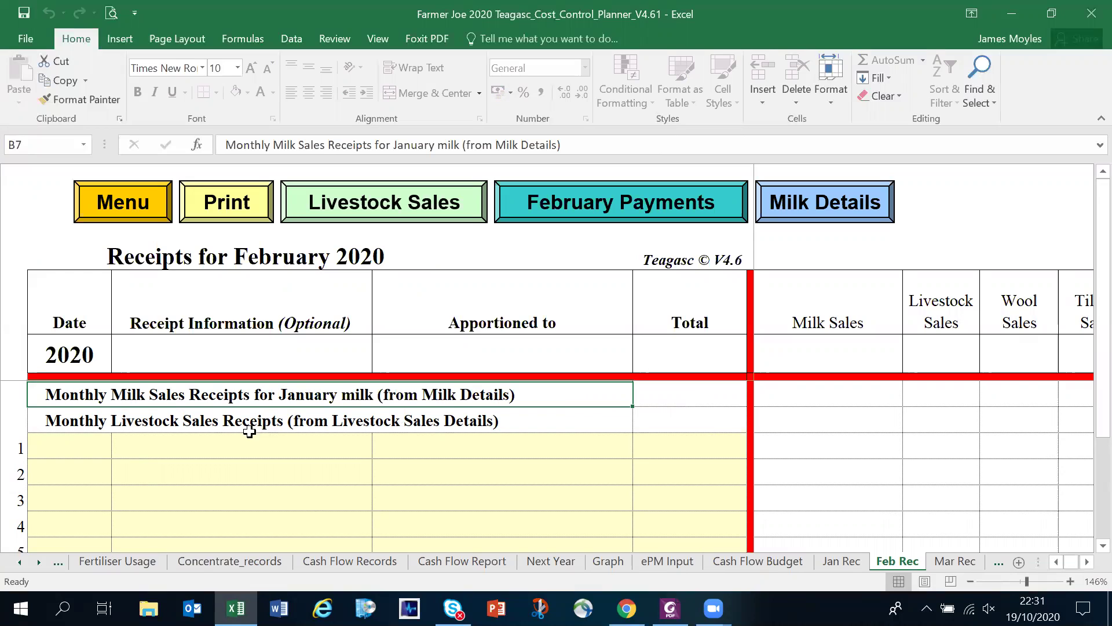
pyautogui.click(707, 417)
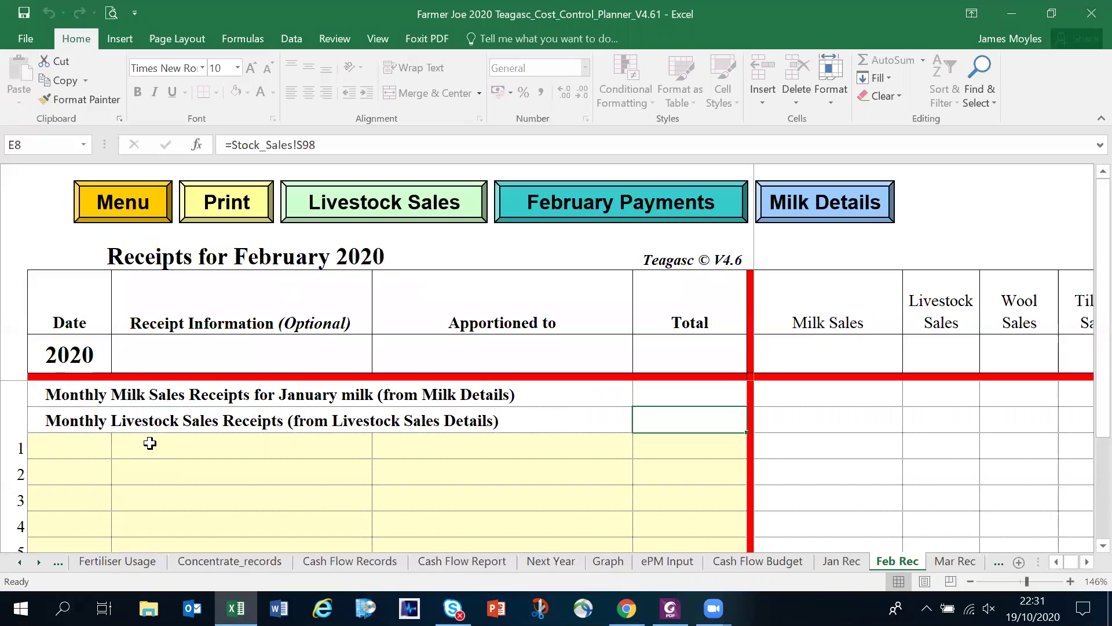
pyautogui.click(484, 449)
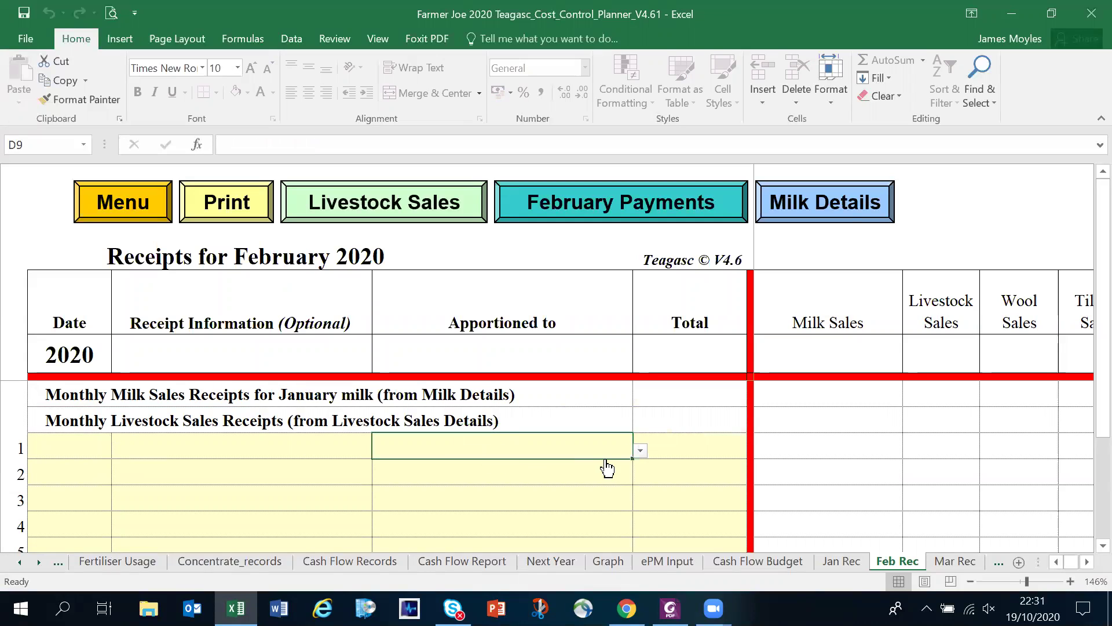
pyautogui.click(640, 452)
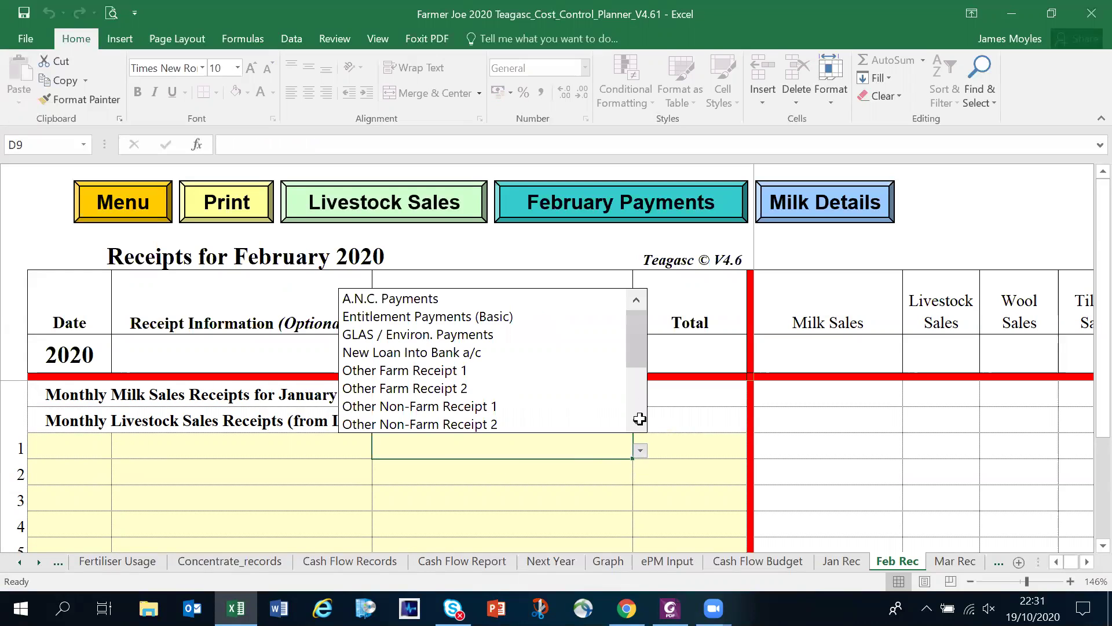
pyautogui.moveTo(642, 347)
pyautogui.mouseDown()
pyautogui.moveTo(638, 398)
pyautogui.moveTo(640, 365)
pyautogui.mouseUp()
pyautogui.moveTo(641, 315); pyautogui.dragTo(640, 311)
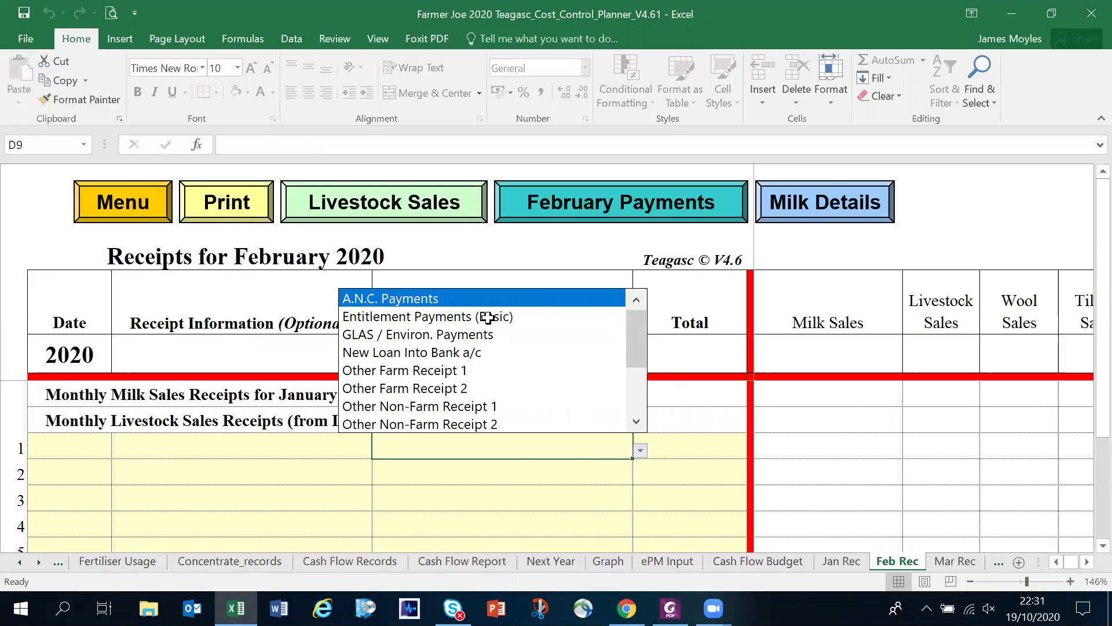
# Step: Open the September receipts and apportion the first receipt line to A.N.C. Payments
pyautogui.click(148, 218)
pyautogui.click(148, 218)
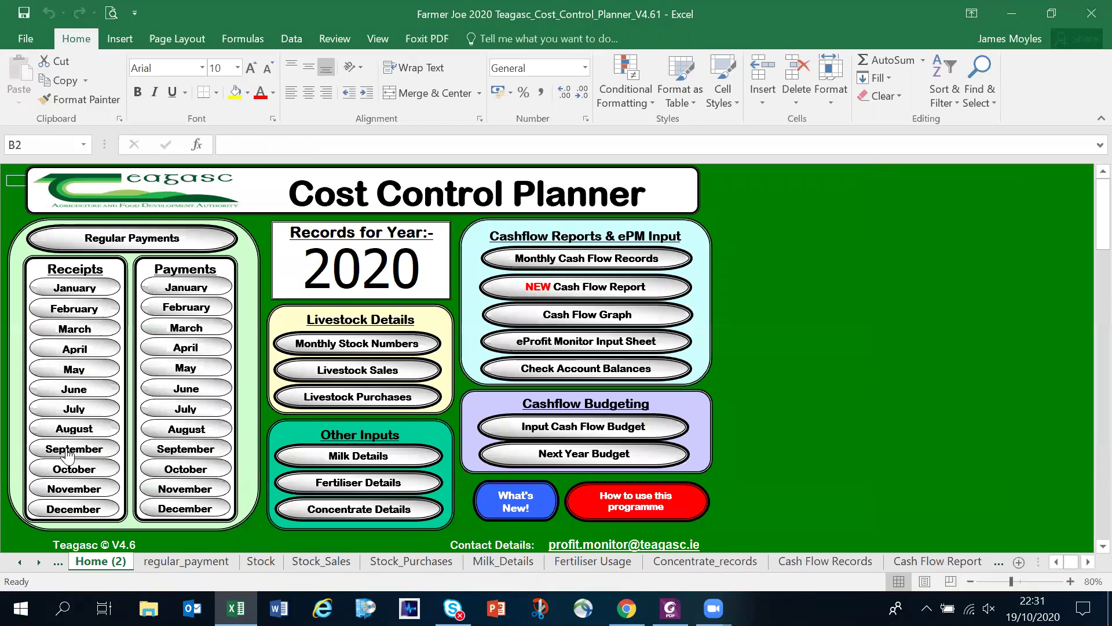
pyautogui.click(67, 451)
pyautogui.click(457, 445)
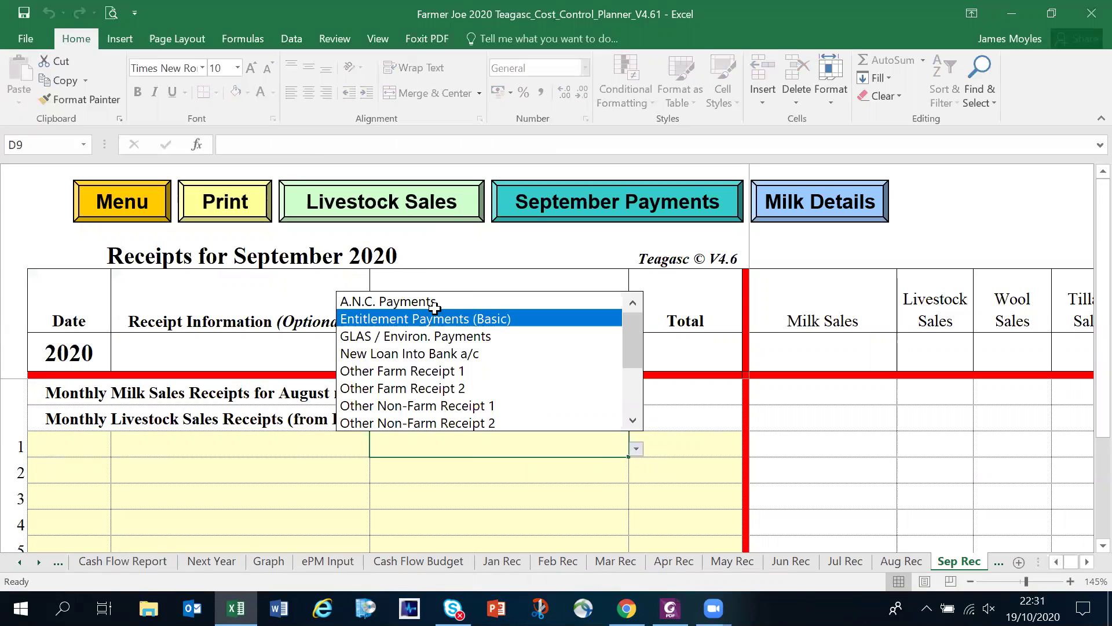
pyautogui.click(434, 301)
# Step: Enter "70% Advance" as the receipt information for the A.N.C. Payments line and set its total to 2100
pyautogui.click(247, 437)
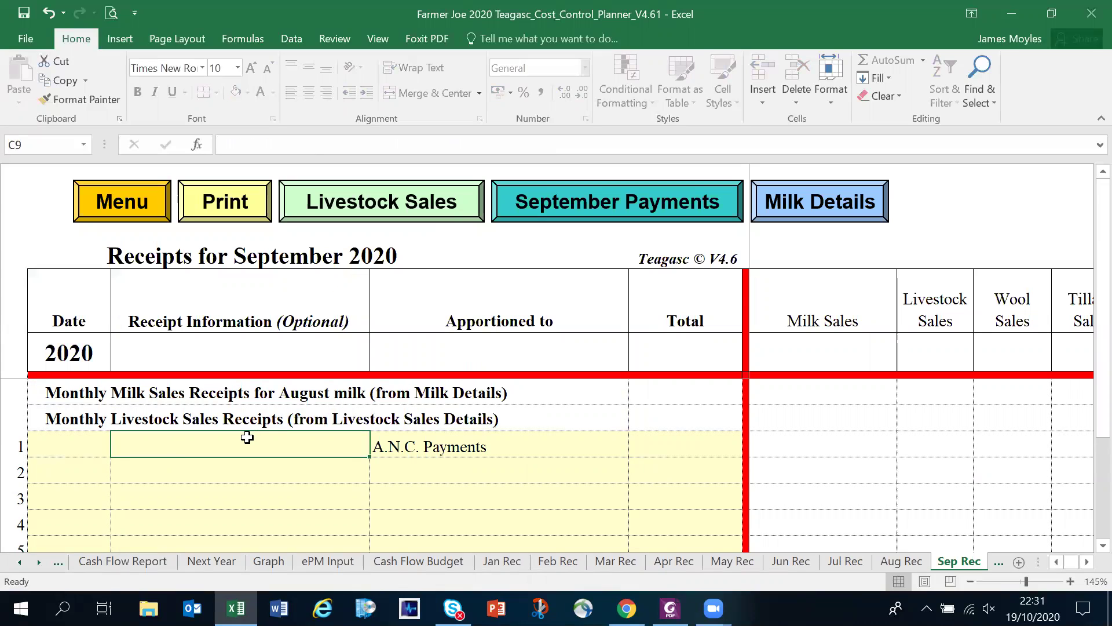
pyautogui.write('70% A')
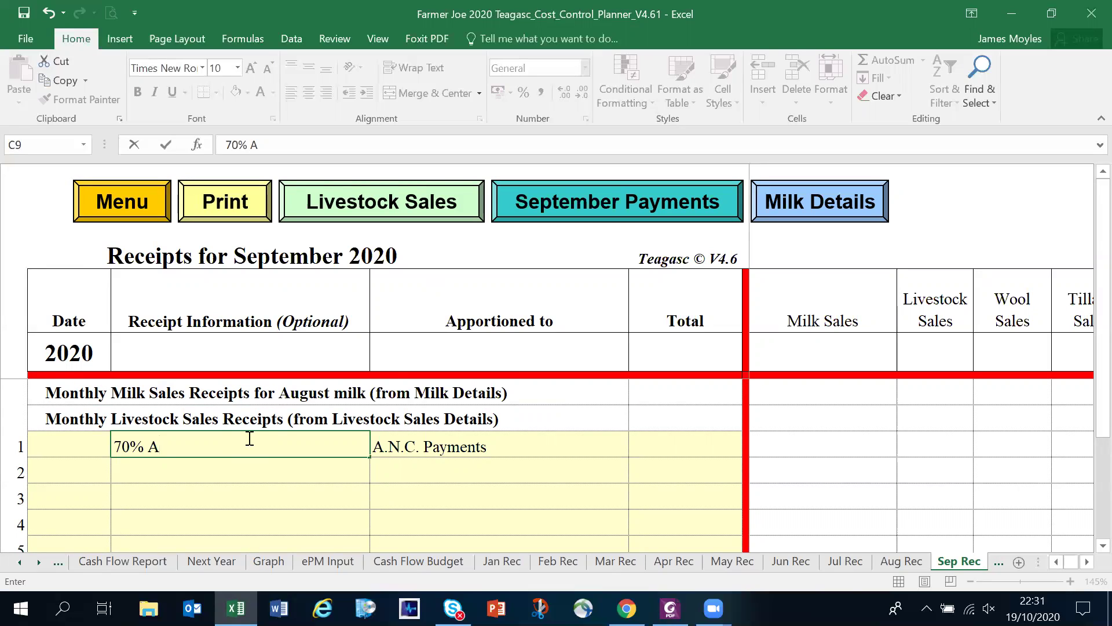
pyautogui.write('dvan')
pyautogui.press('Tab')
pyautogui.press('Tab')
pyautogui.write('2,1')
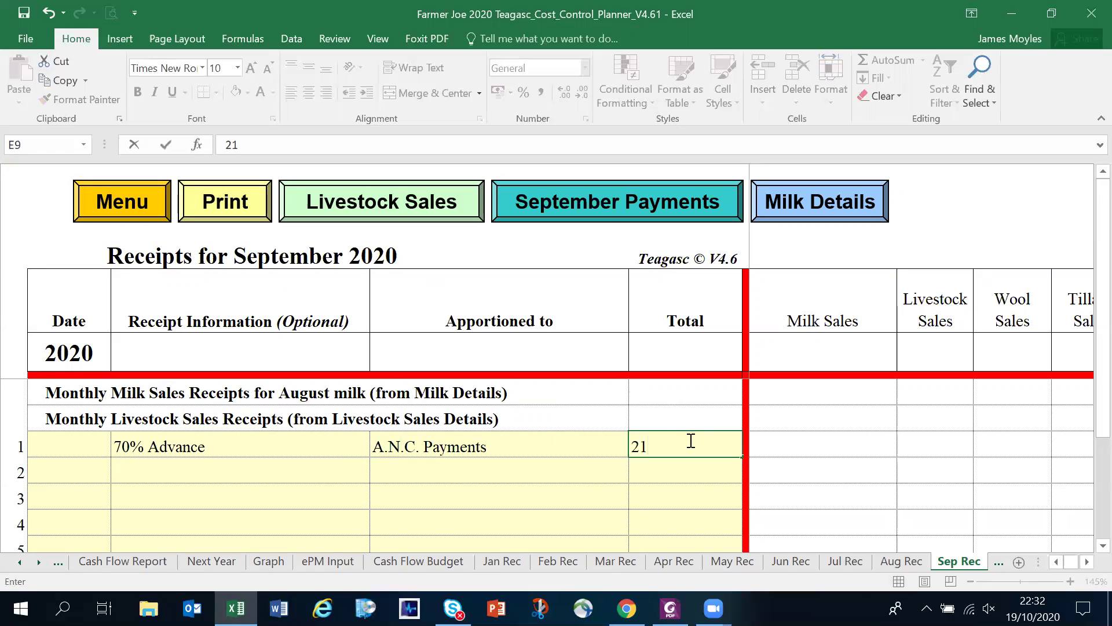
pyautogui.write('00')
pyautogui.click(579, 473)
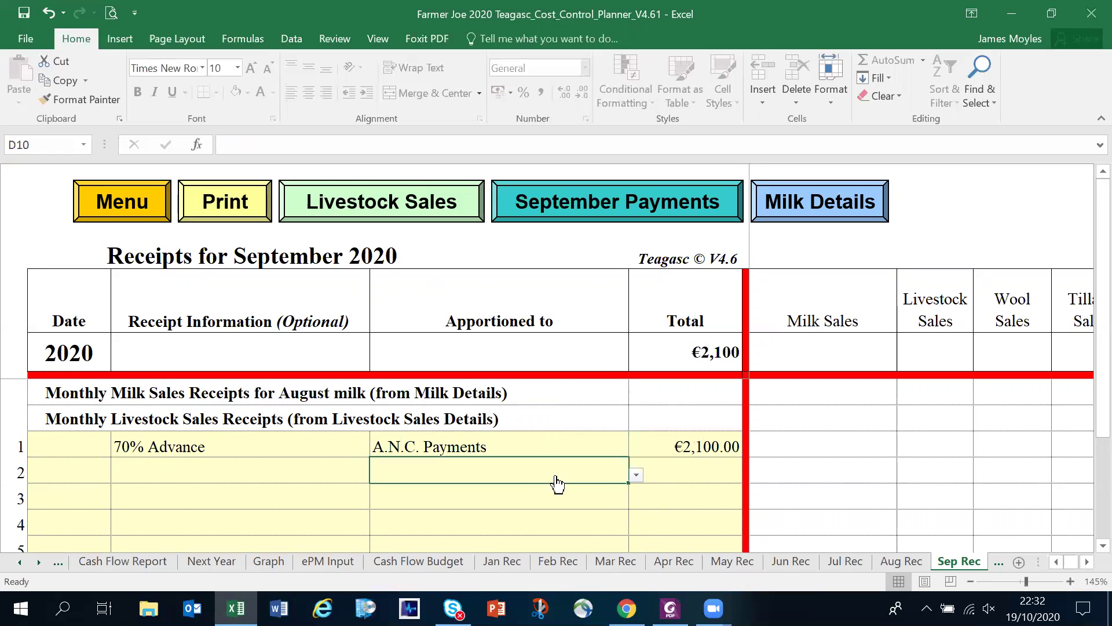
# Step: Open the October receipts and apportion the first receipt line to Entitlement Payments (Basic)
pyautogui.click(146, 215)
pyautogui.click(90, 467)
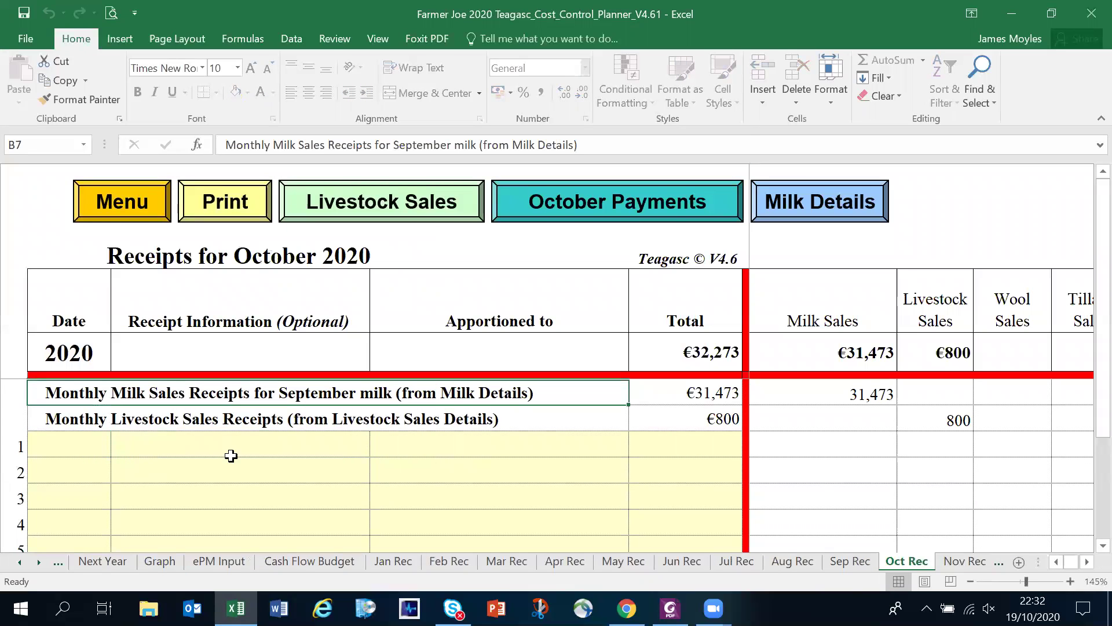
pyautogui.click(405, 446)
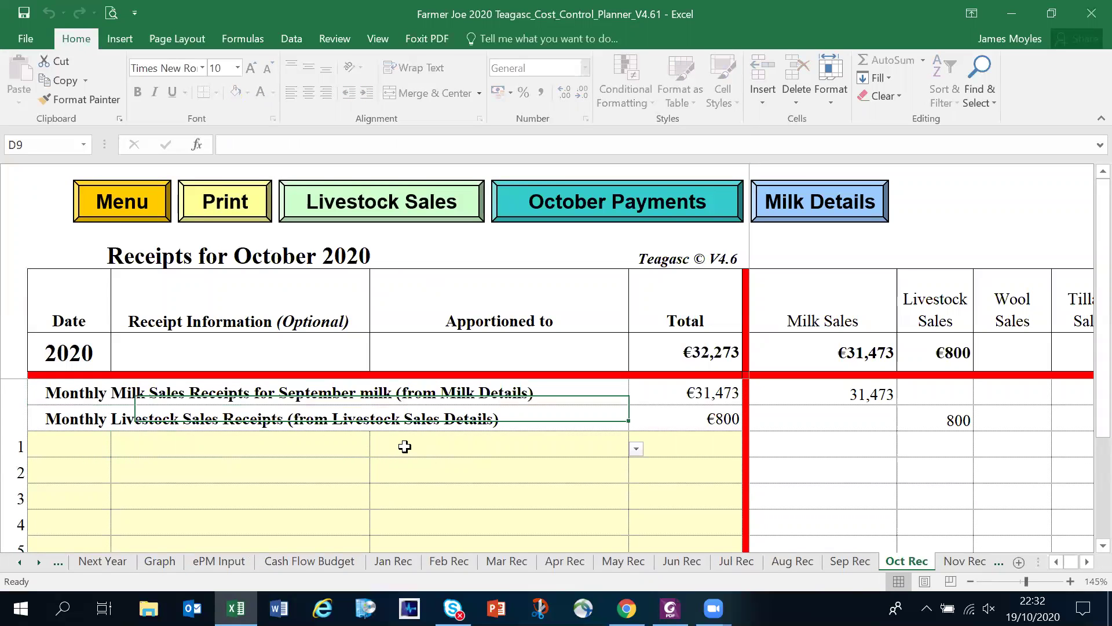
pyautogui.click(636, 449)
pyautogui.click(469, 317)
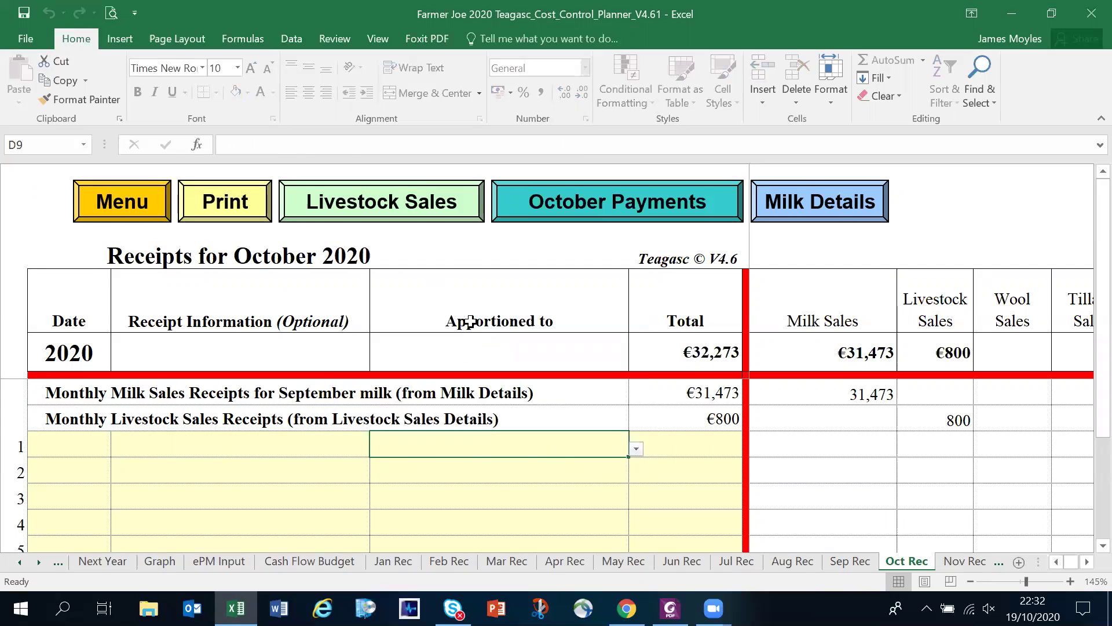
# Step: Set the total of the Entitlement Payments (Basic) receipt line to 15000
pyautogui.click(712, 438)
pyautogui.write('15000')
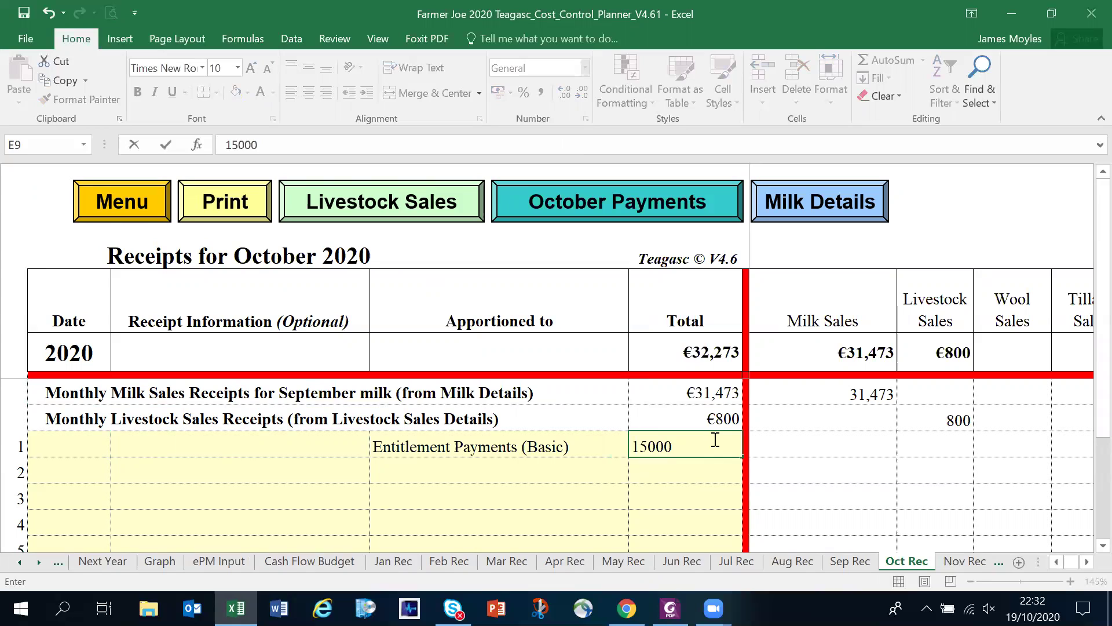
pyautogui.press('Return')
pyautogui.click(326, 447)
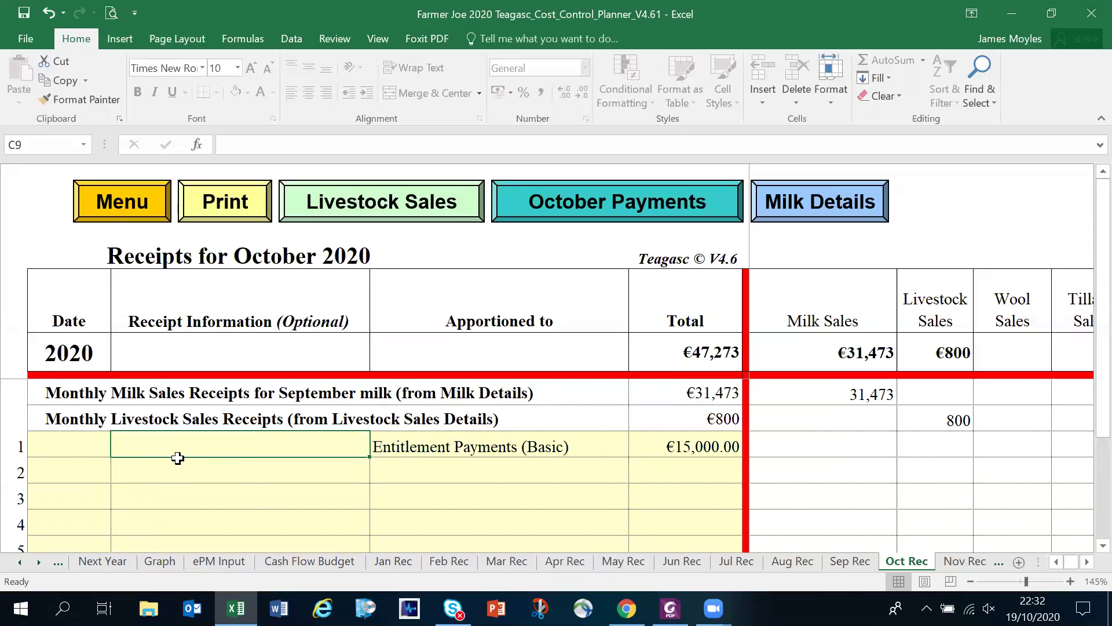
# Step: Apportion the second October receipt line to Other Farm Receipt 1 and enter "Agri Contracting" as its receipt information
pyautogui.click(422, 469)
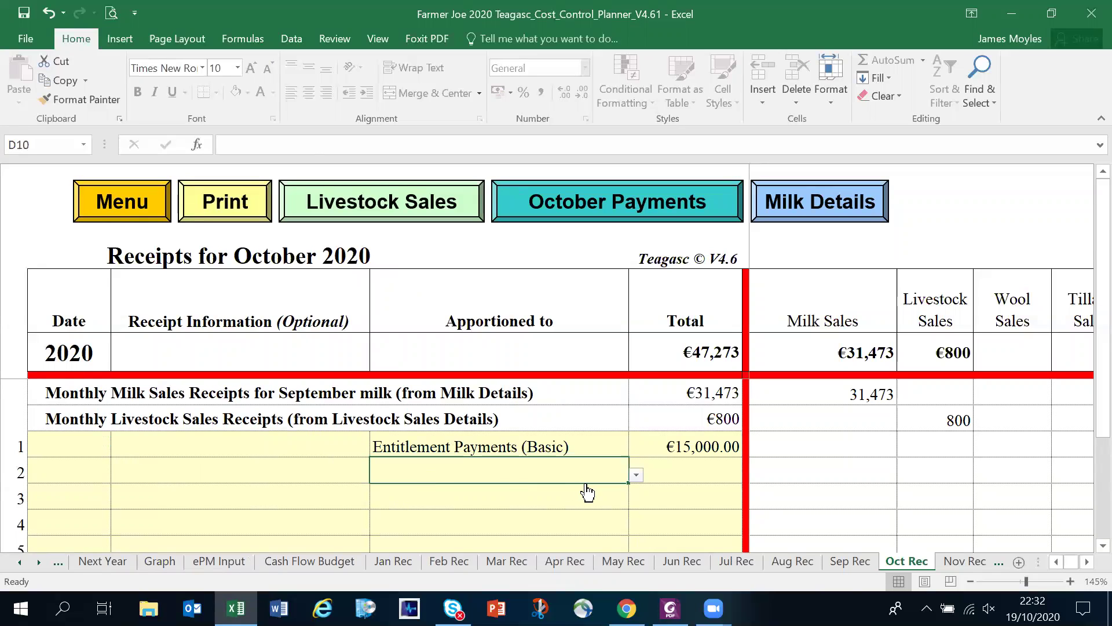
pyautogui.click(636, 476)
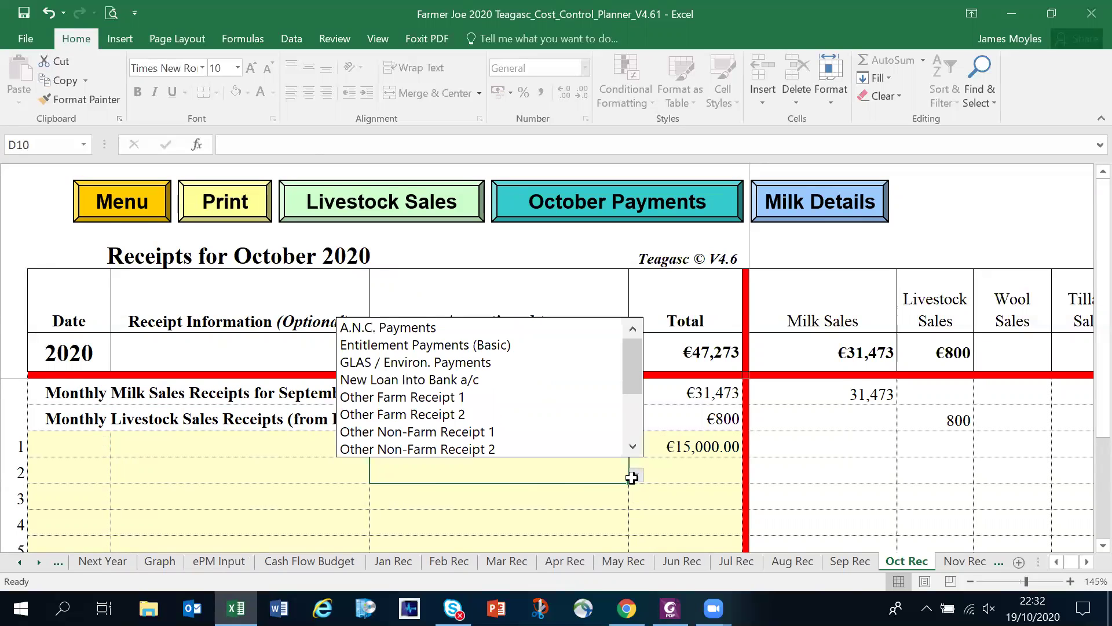
pyautogui.click(365, 399)
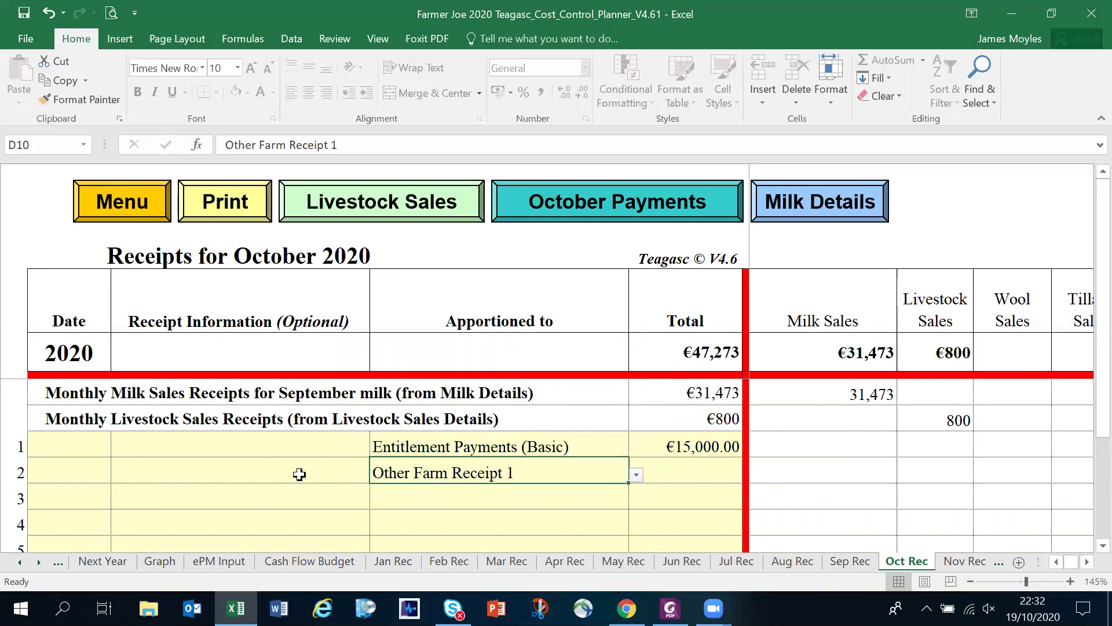
pyautogui.click(299, 474)
pyautogui.write('Agri Co')
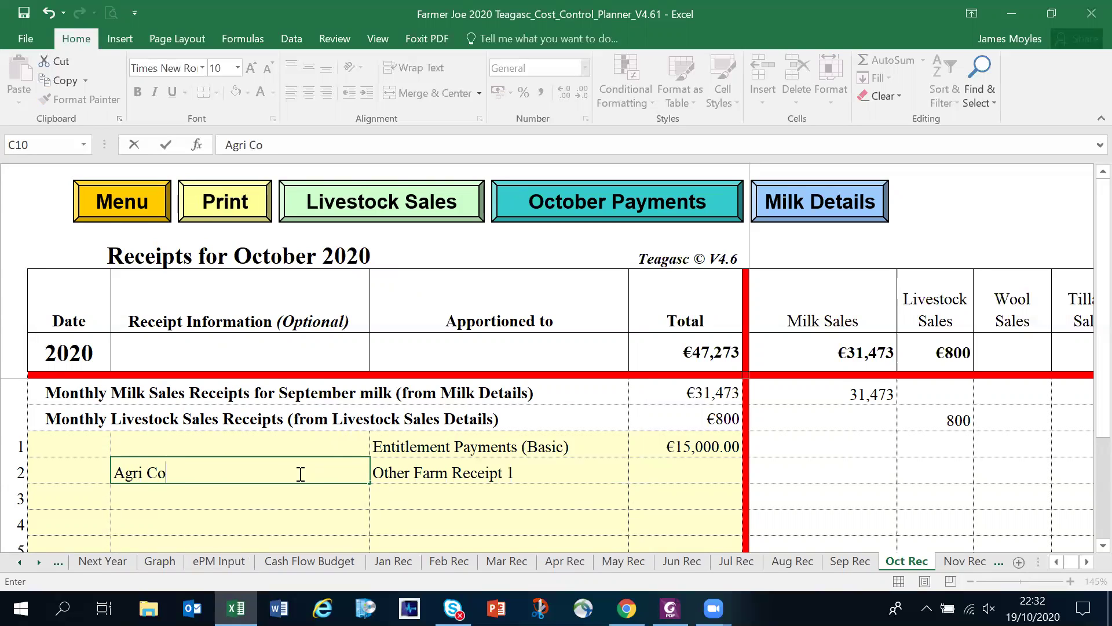
pyautogui.write('ntracting')
pyautogui.press('Return')
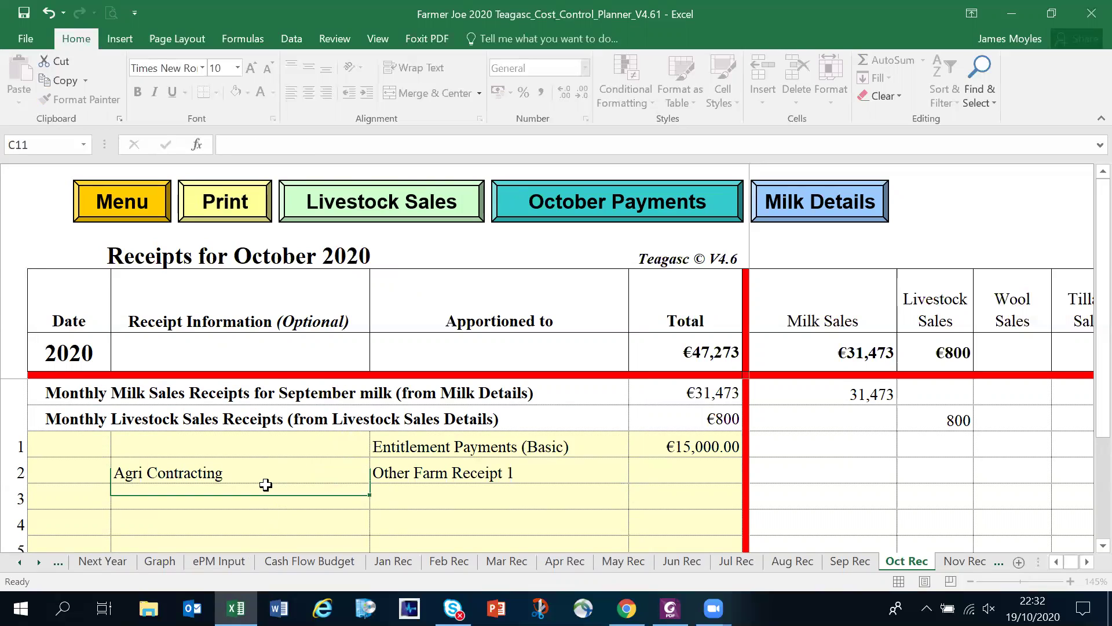
# Step: Set the total of the Agri Contracting receipt line to 800 and return to the planner's main menu
pyautogui.click(673, 474)
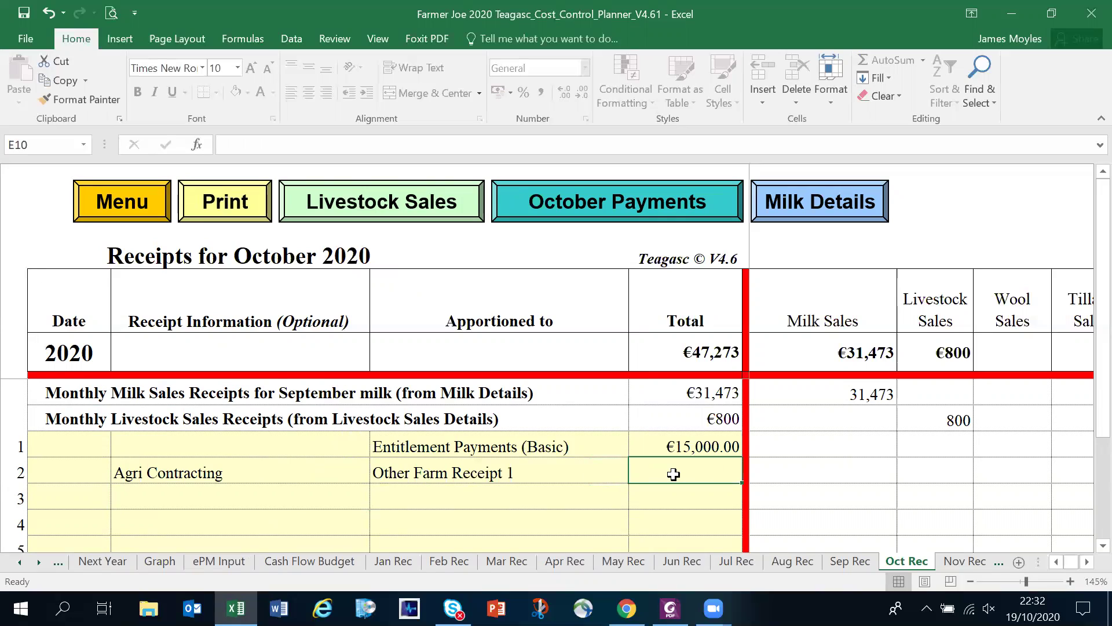
pyautogui.write('800')
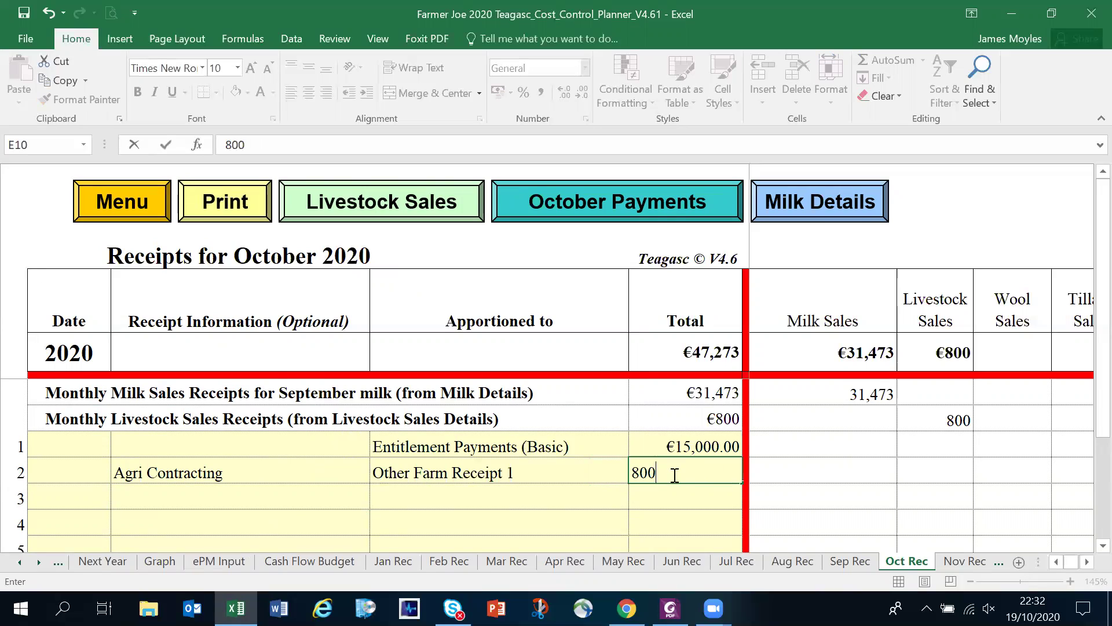
pyautogui.press('Return')
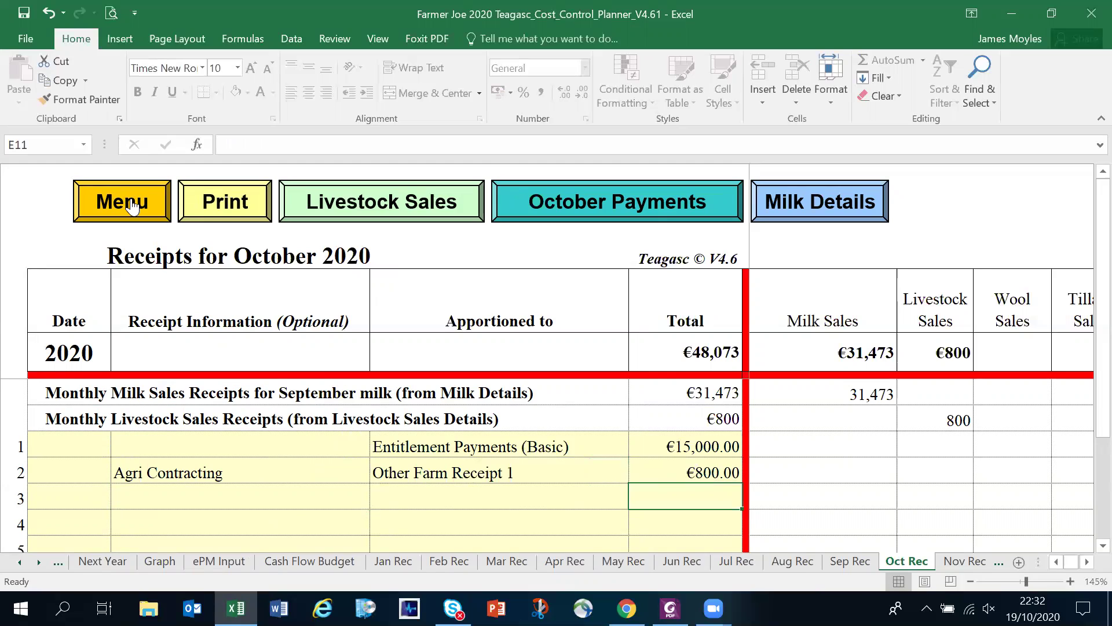
pyautogui.click(133, 207)
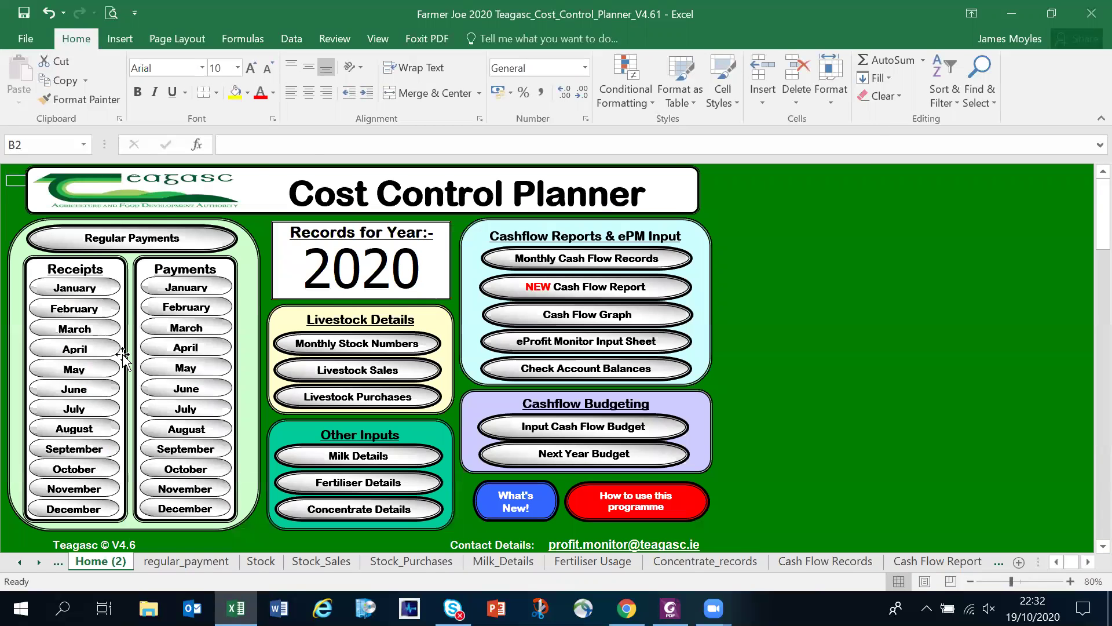